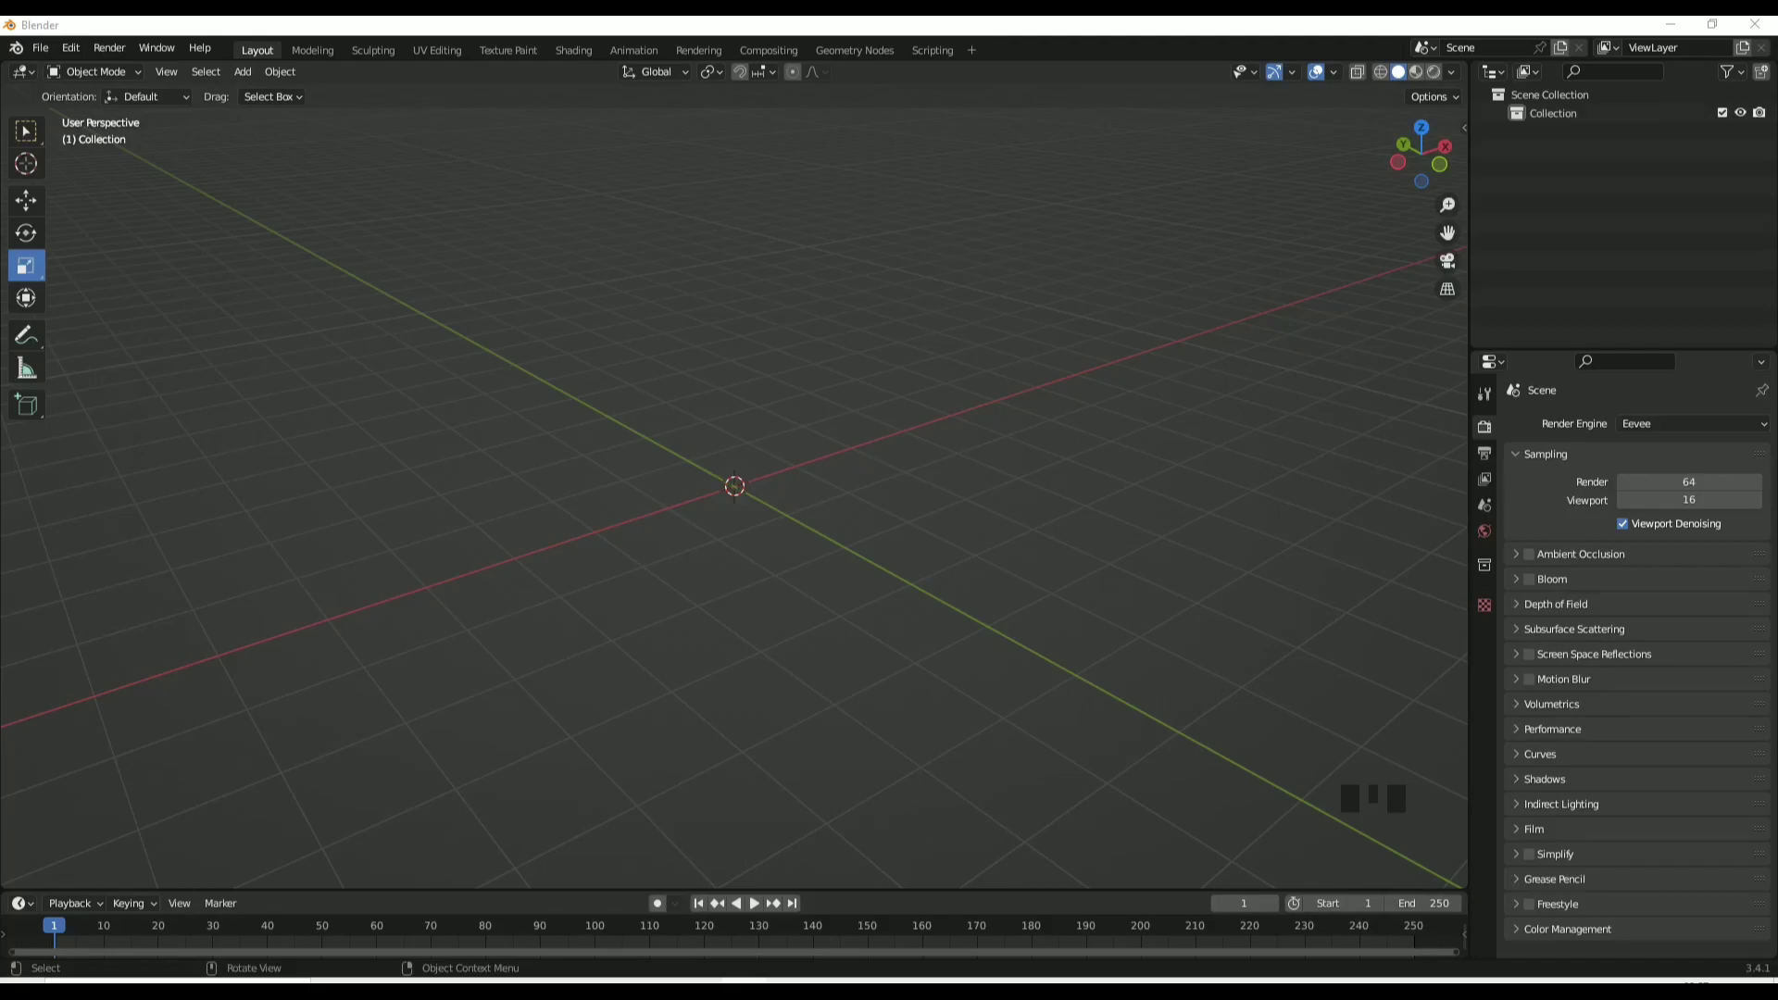
Add a cylinder mesh and stretch it along Z to more than twice its original height.
{"action": "left_click", "coordinate": [971, 604]}
{"action": "key", "text": "shift+a"}
{"action": "mouse_move", "coordinate": [711, 479]}
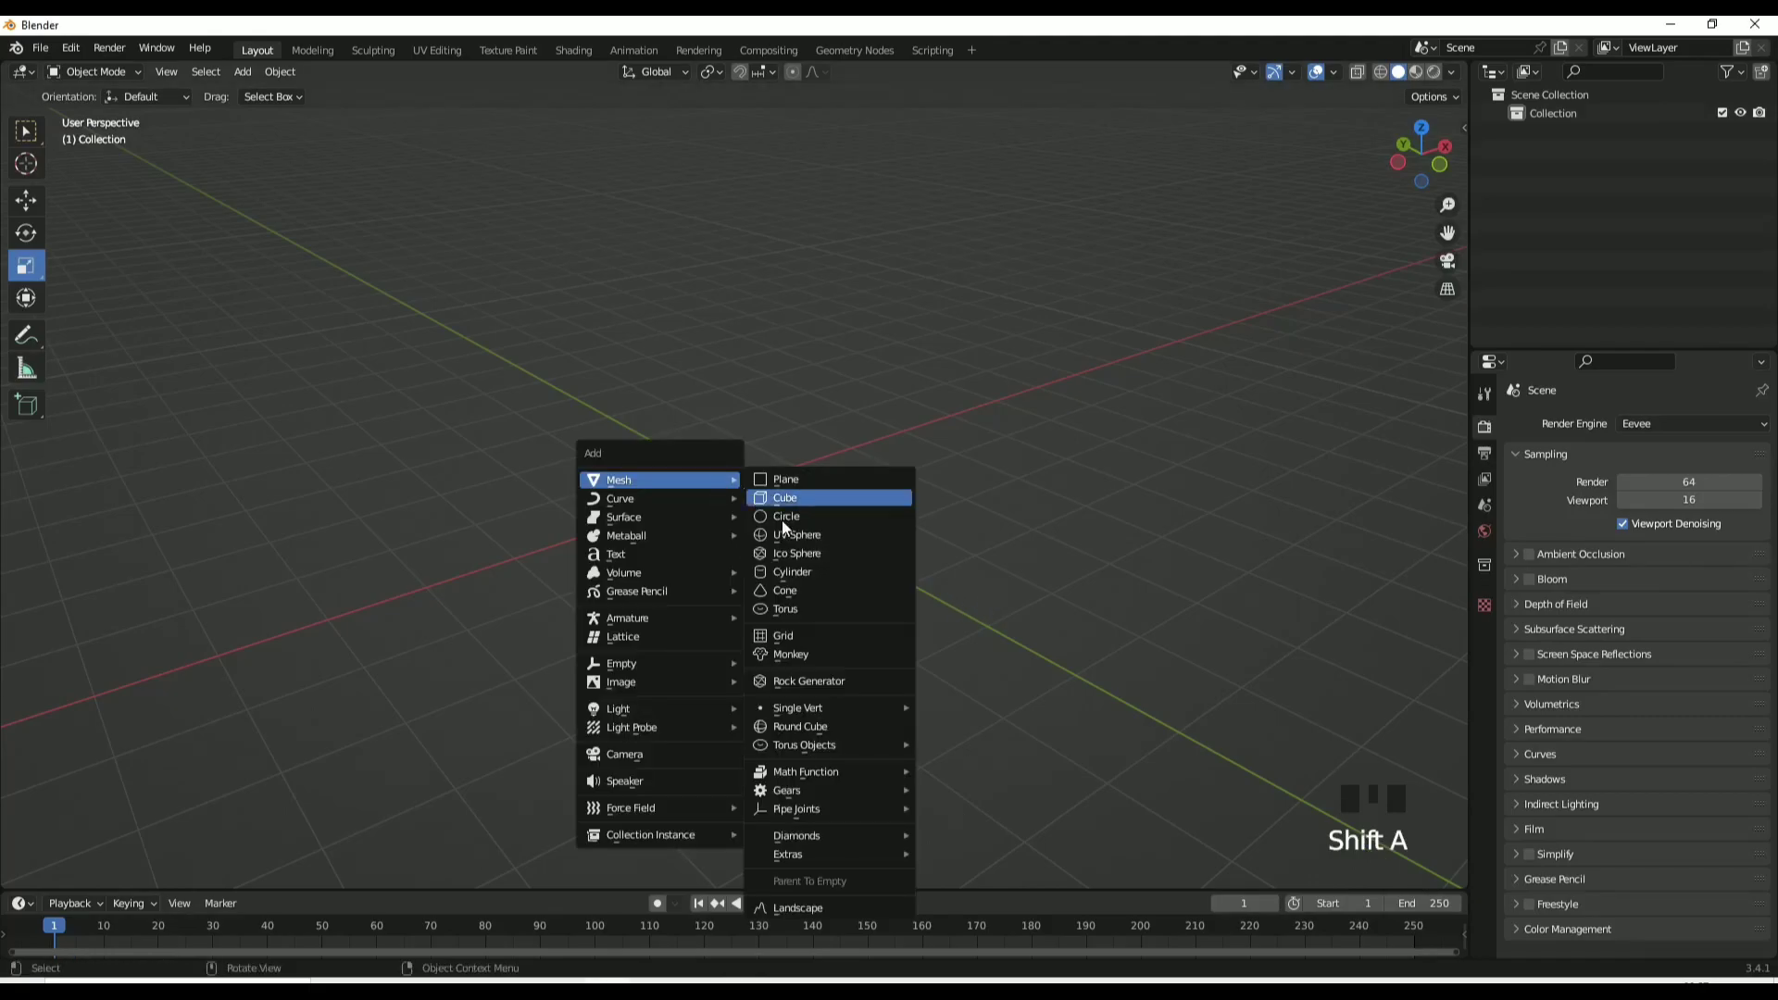
{"action": "left_click", "coordinate": [793, 572]}
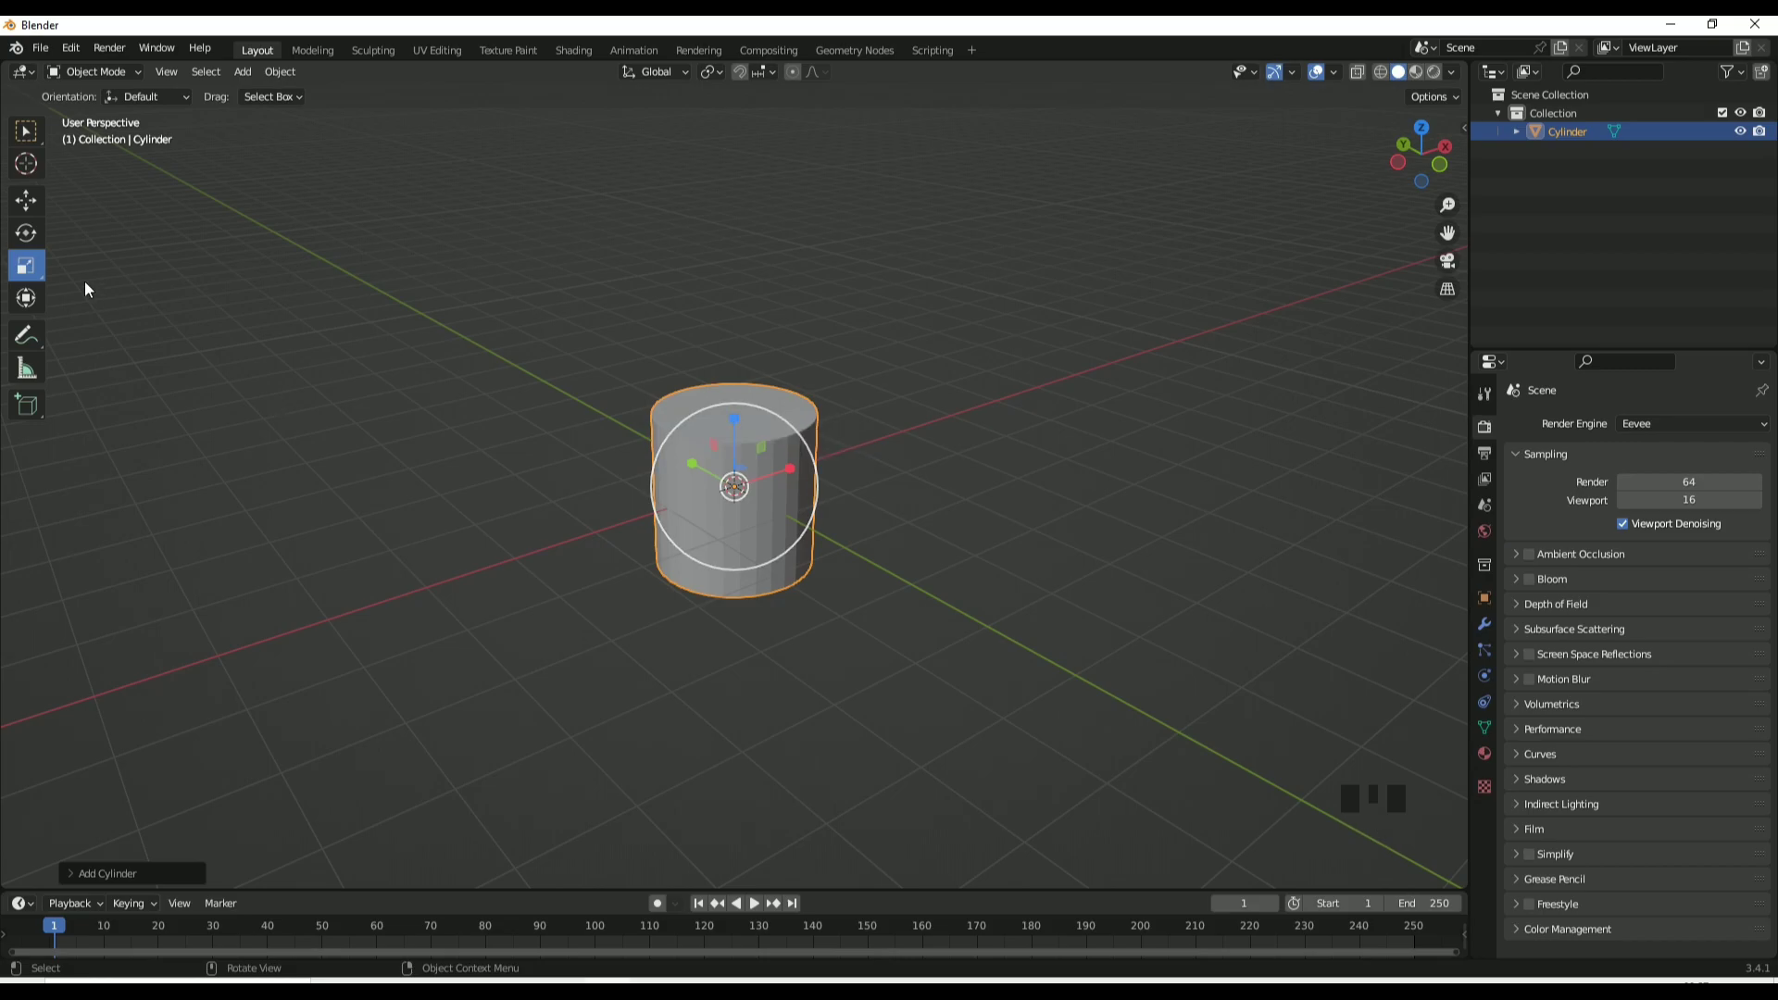
{"action": "left_click_drag", "start_coordinate": [735, 421], "coordinate": [719, 257]}
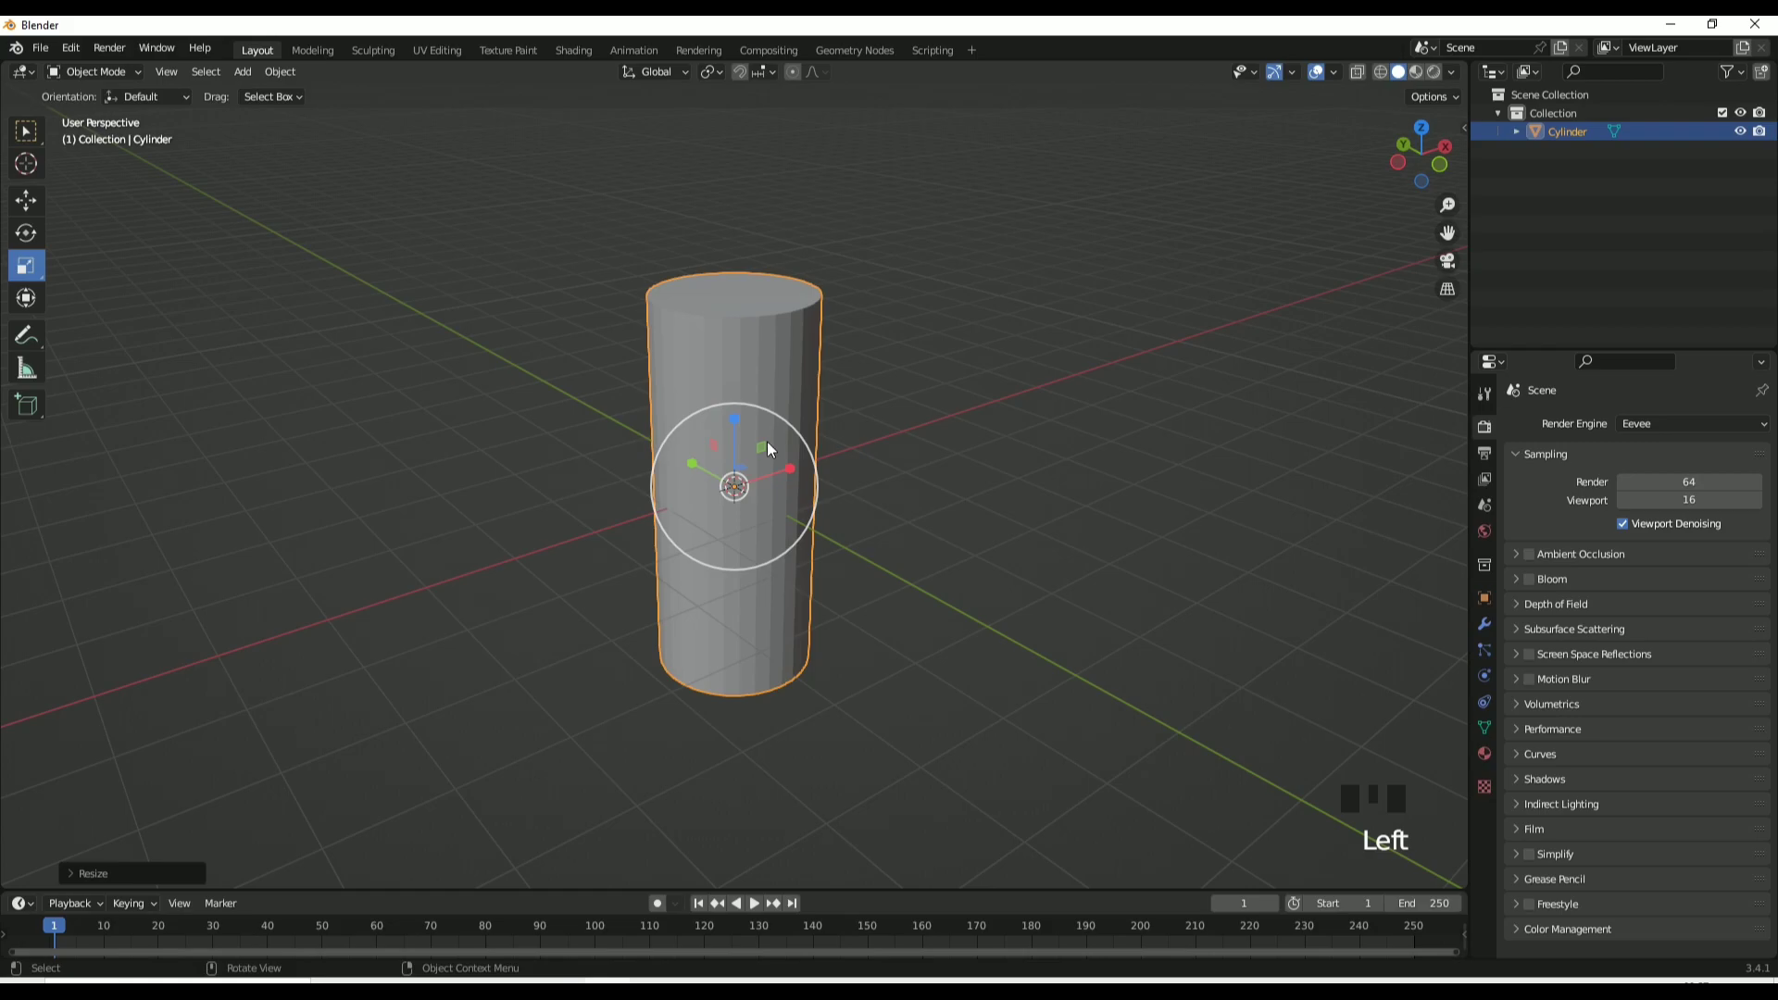
Cut an edge loop around the upper part of the cylinder and scale it inward to form a narrow waist.
{"action": "key", "text": "Tab"}
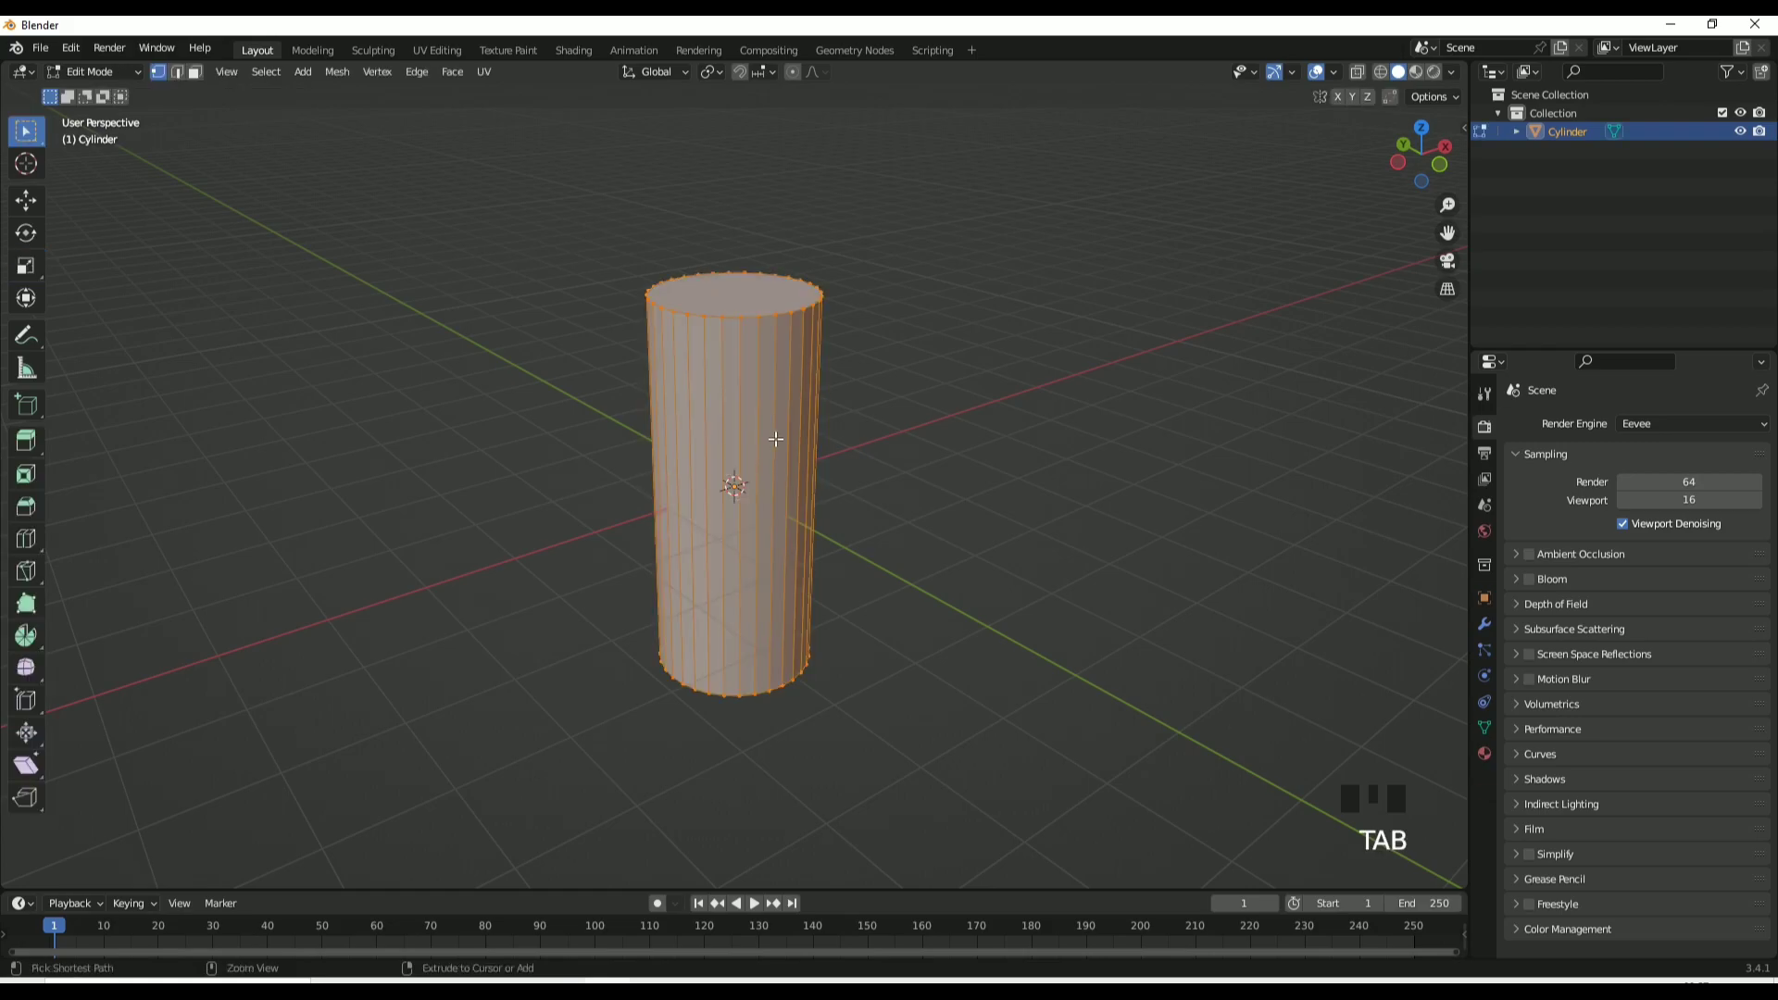
{"action": "key", "text": "ctrl+r"}
{"action": "left_click", "coordinate": [775, 439]}
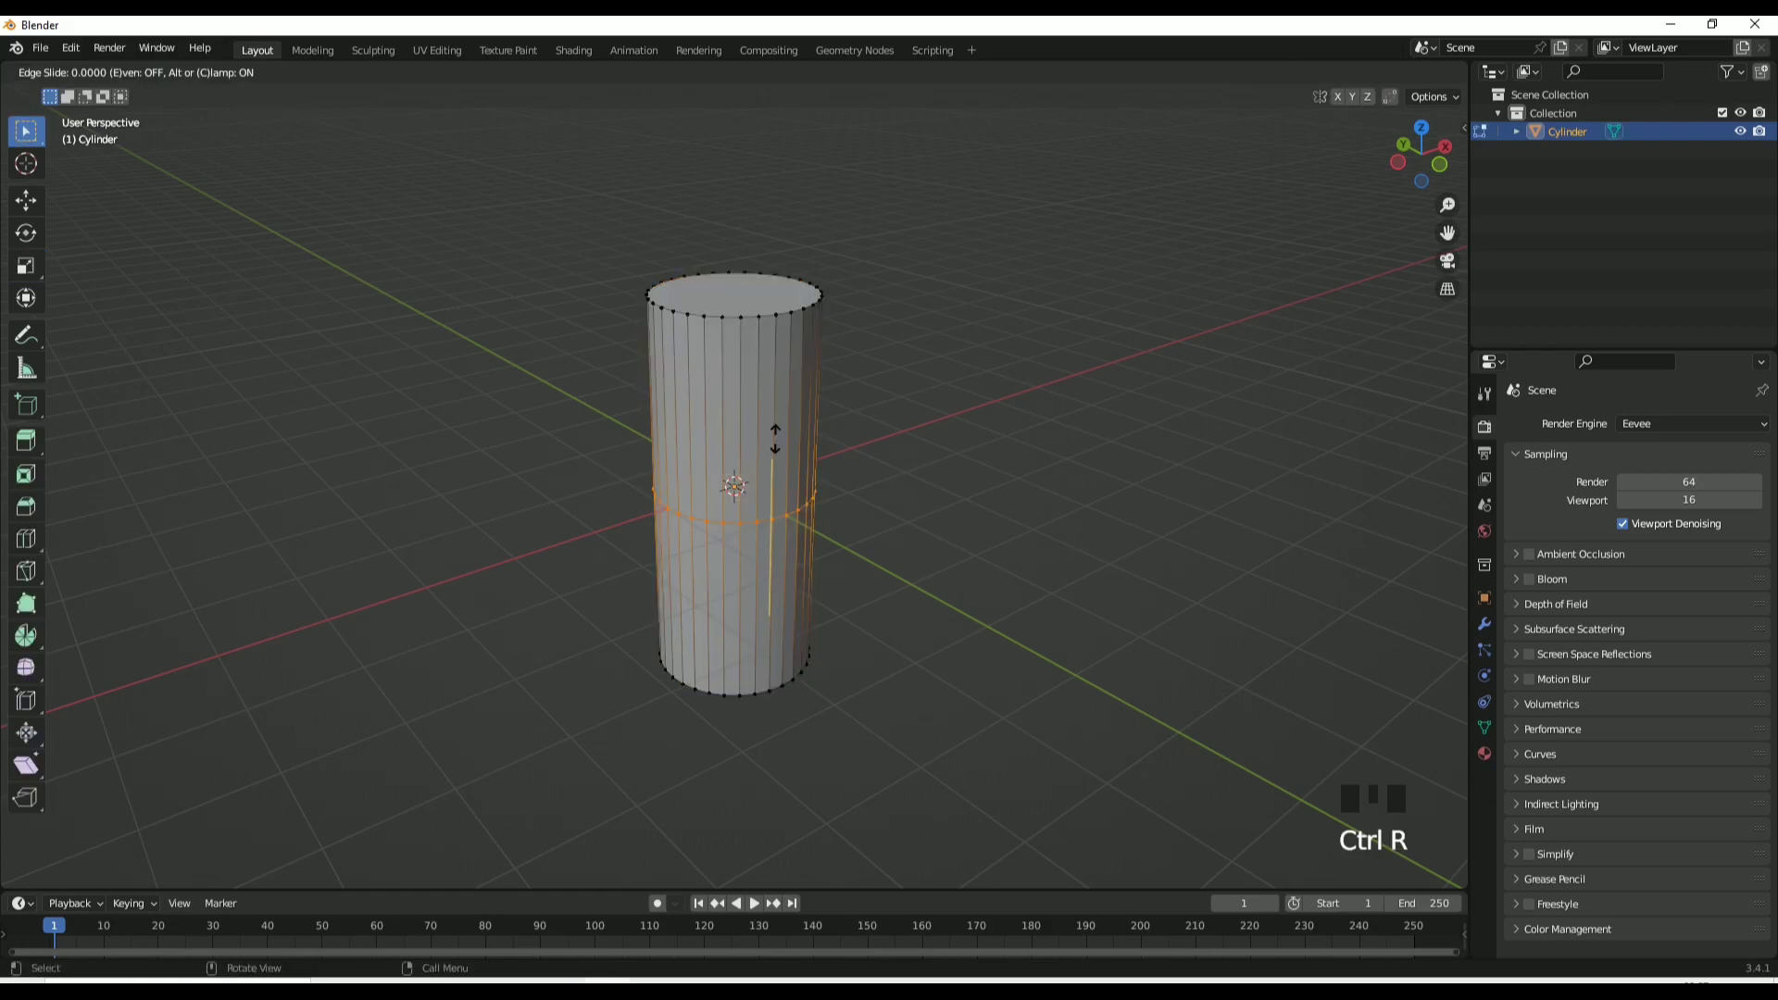
{"action": "left_click", "coordinate": [762, 362]}
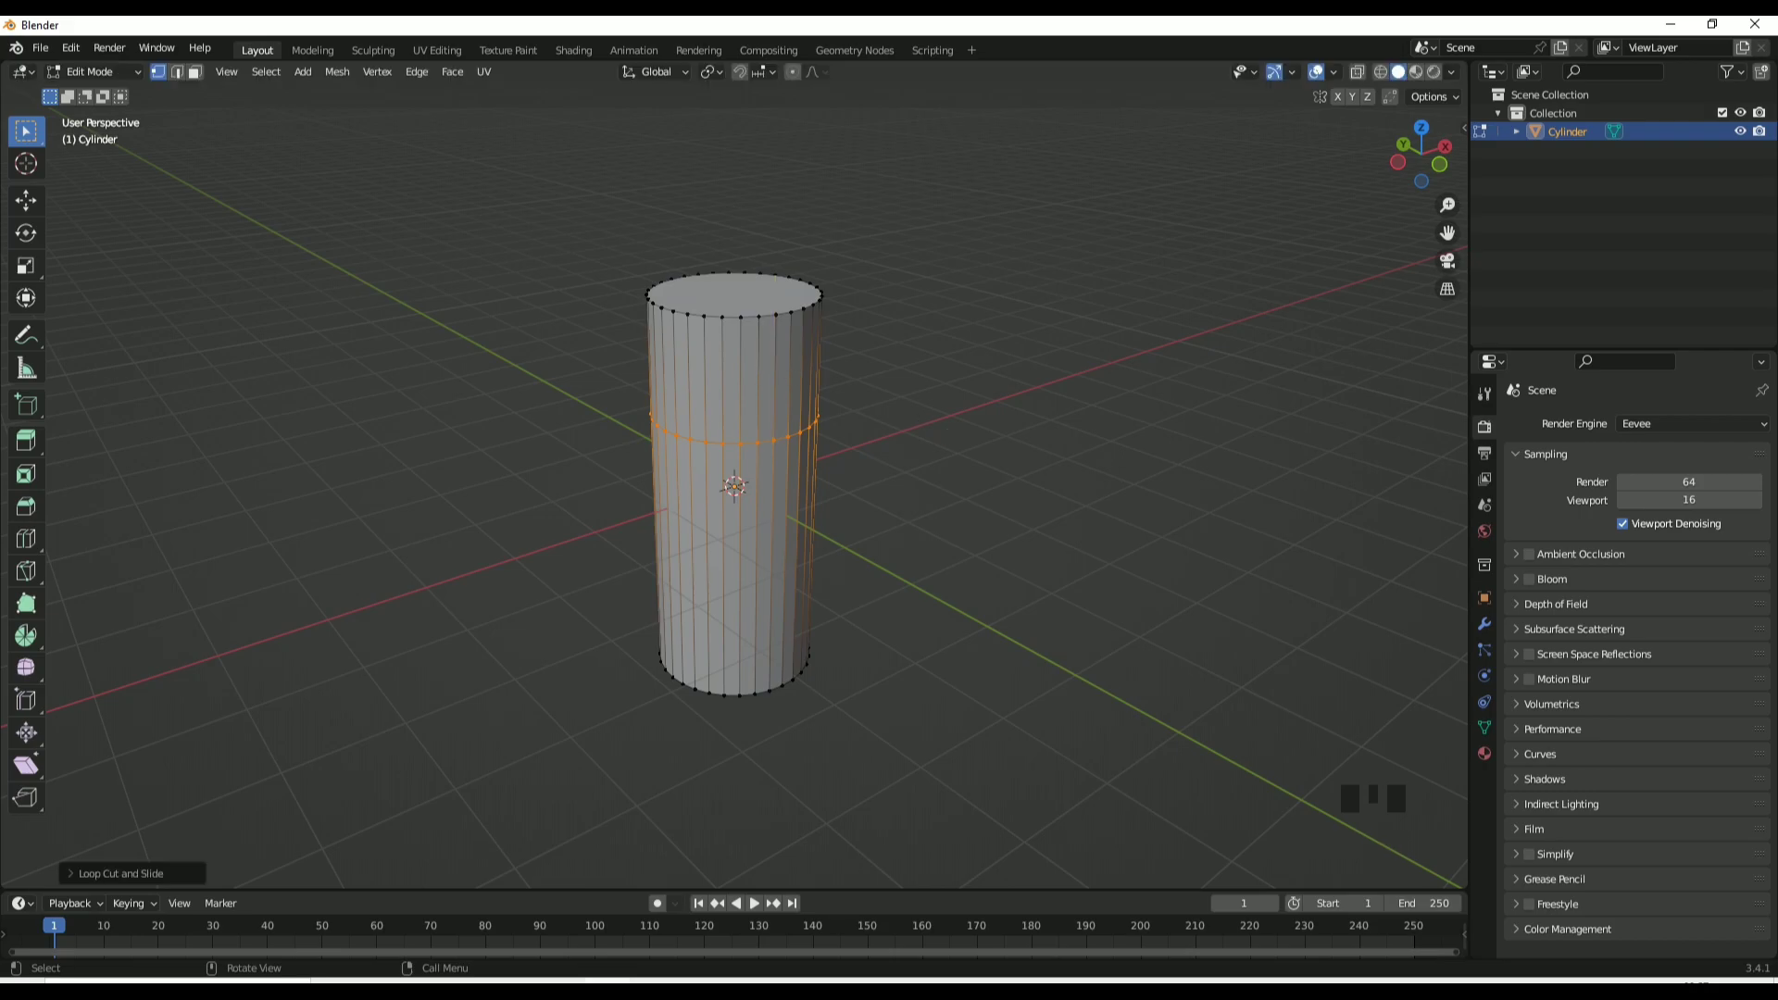
{"action": "key", "text": "s"}
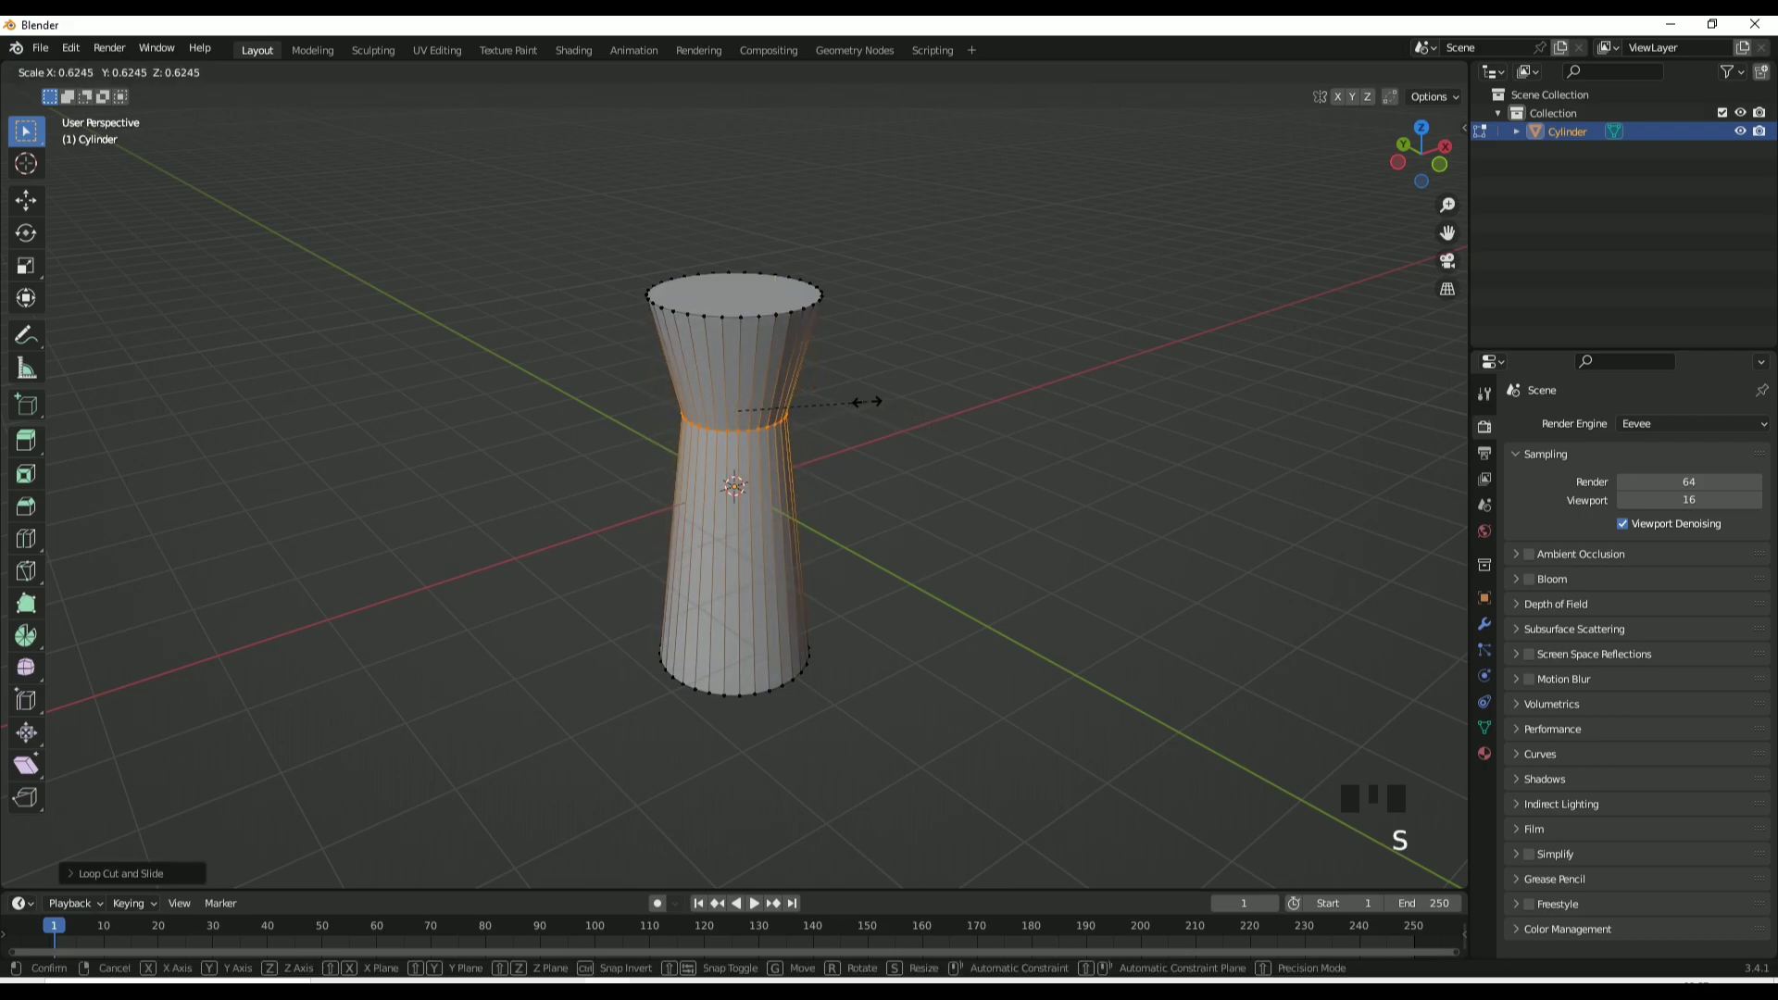
{"action": "left_click", "coordinate": [860, 399]}
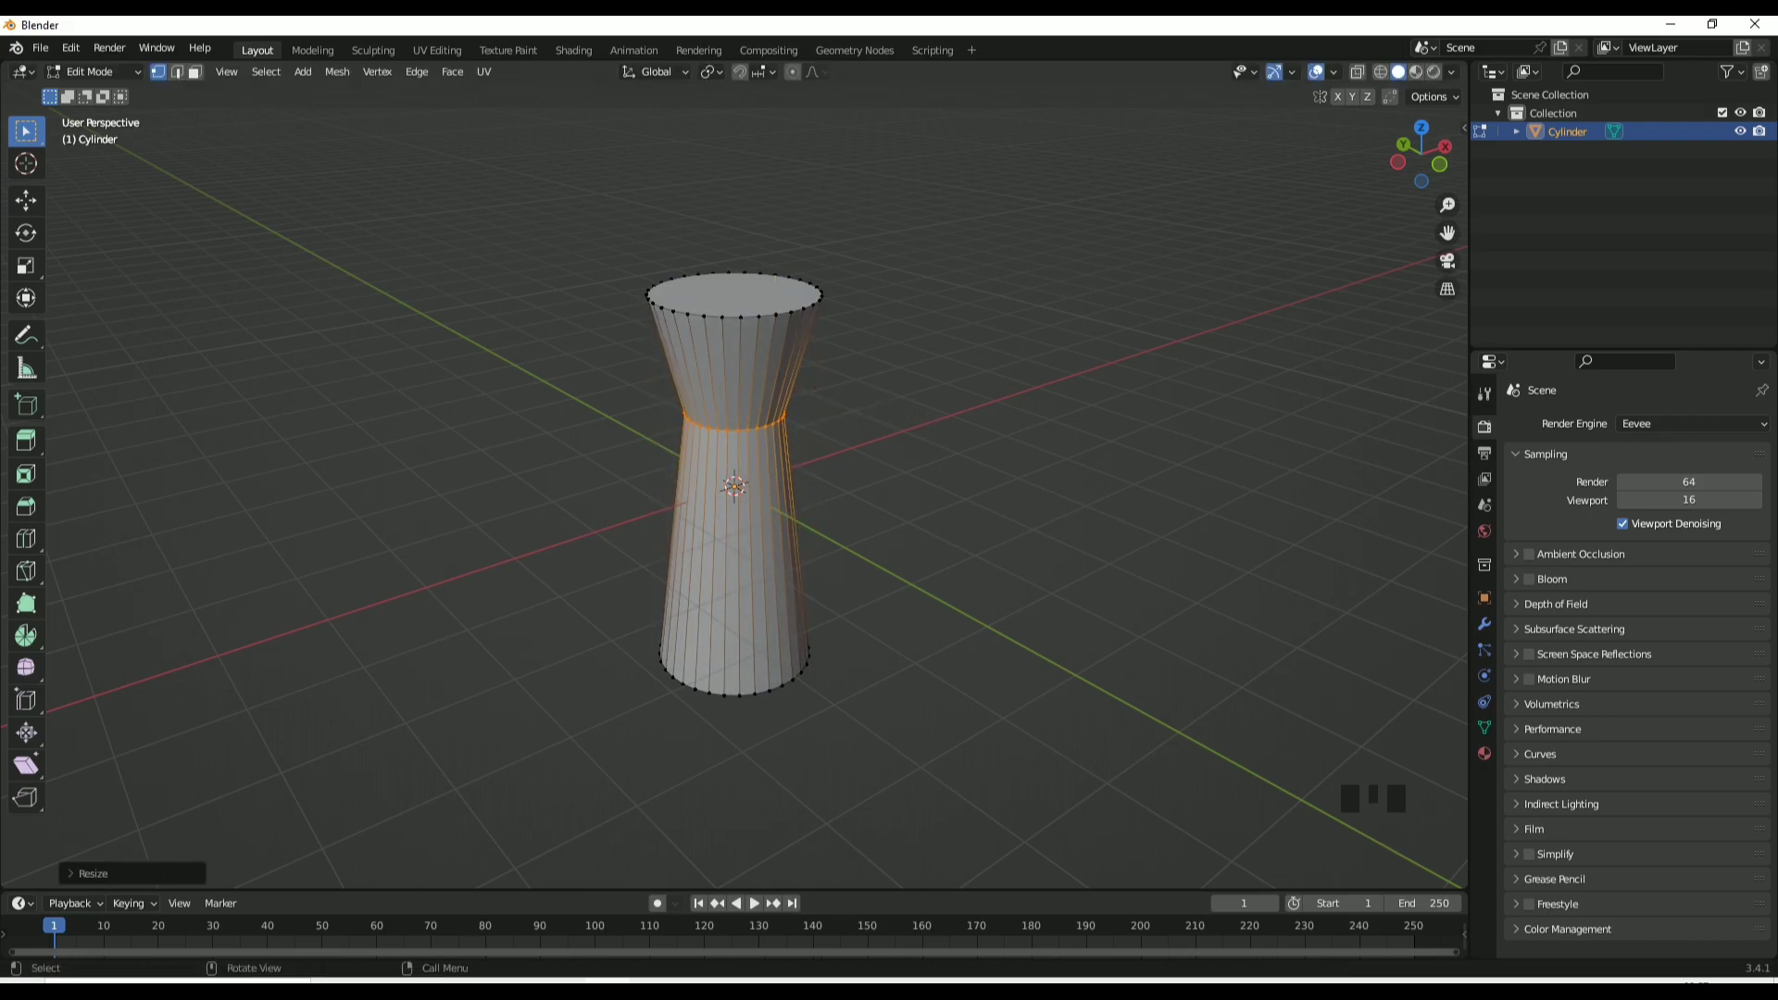
{"action": "key", "text": "s"}
{"action": "left_click", "coordinate": [891, 404]}
{"action": "key", "text": "Tab"}
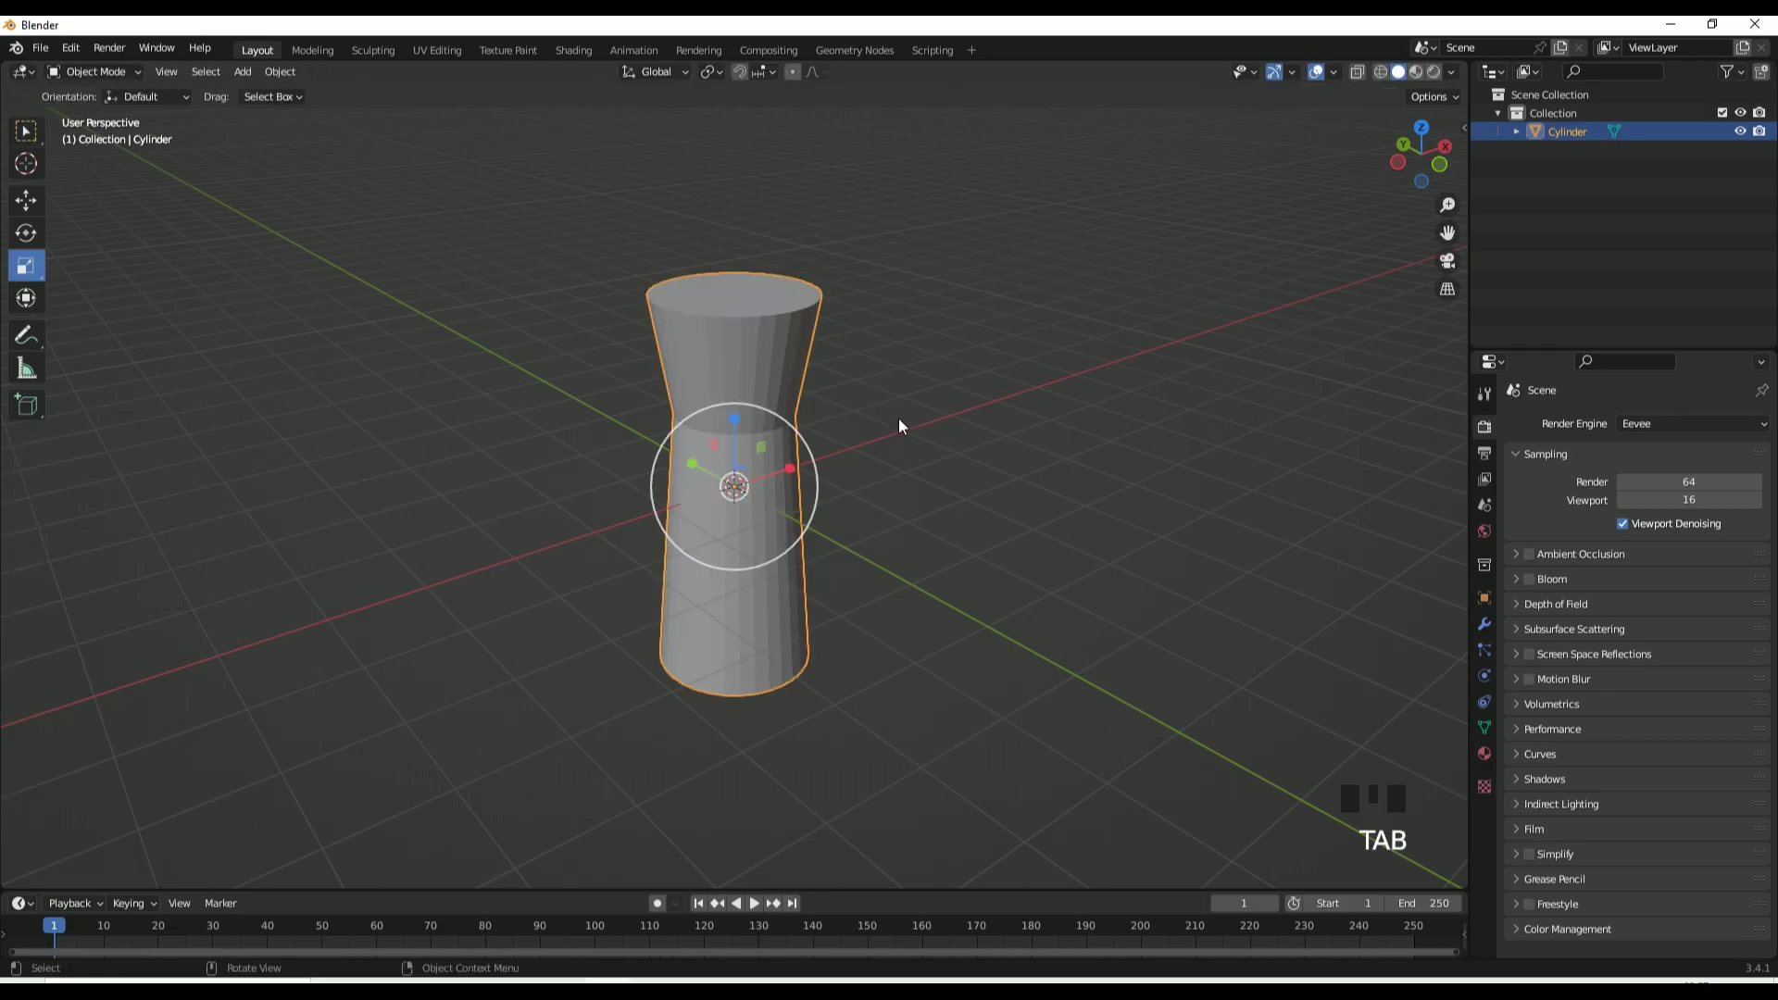
Add a Bevel modifier with 5 segments to the waisted cylinder.
{"action": "middle_click_drag", "start_coordinate": [905, 558], "coordinate": [898, 533]}
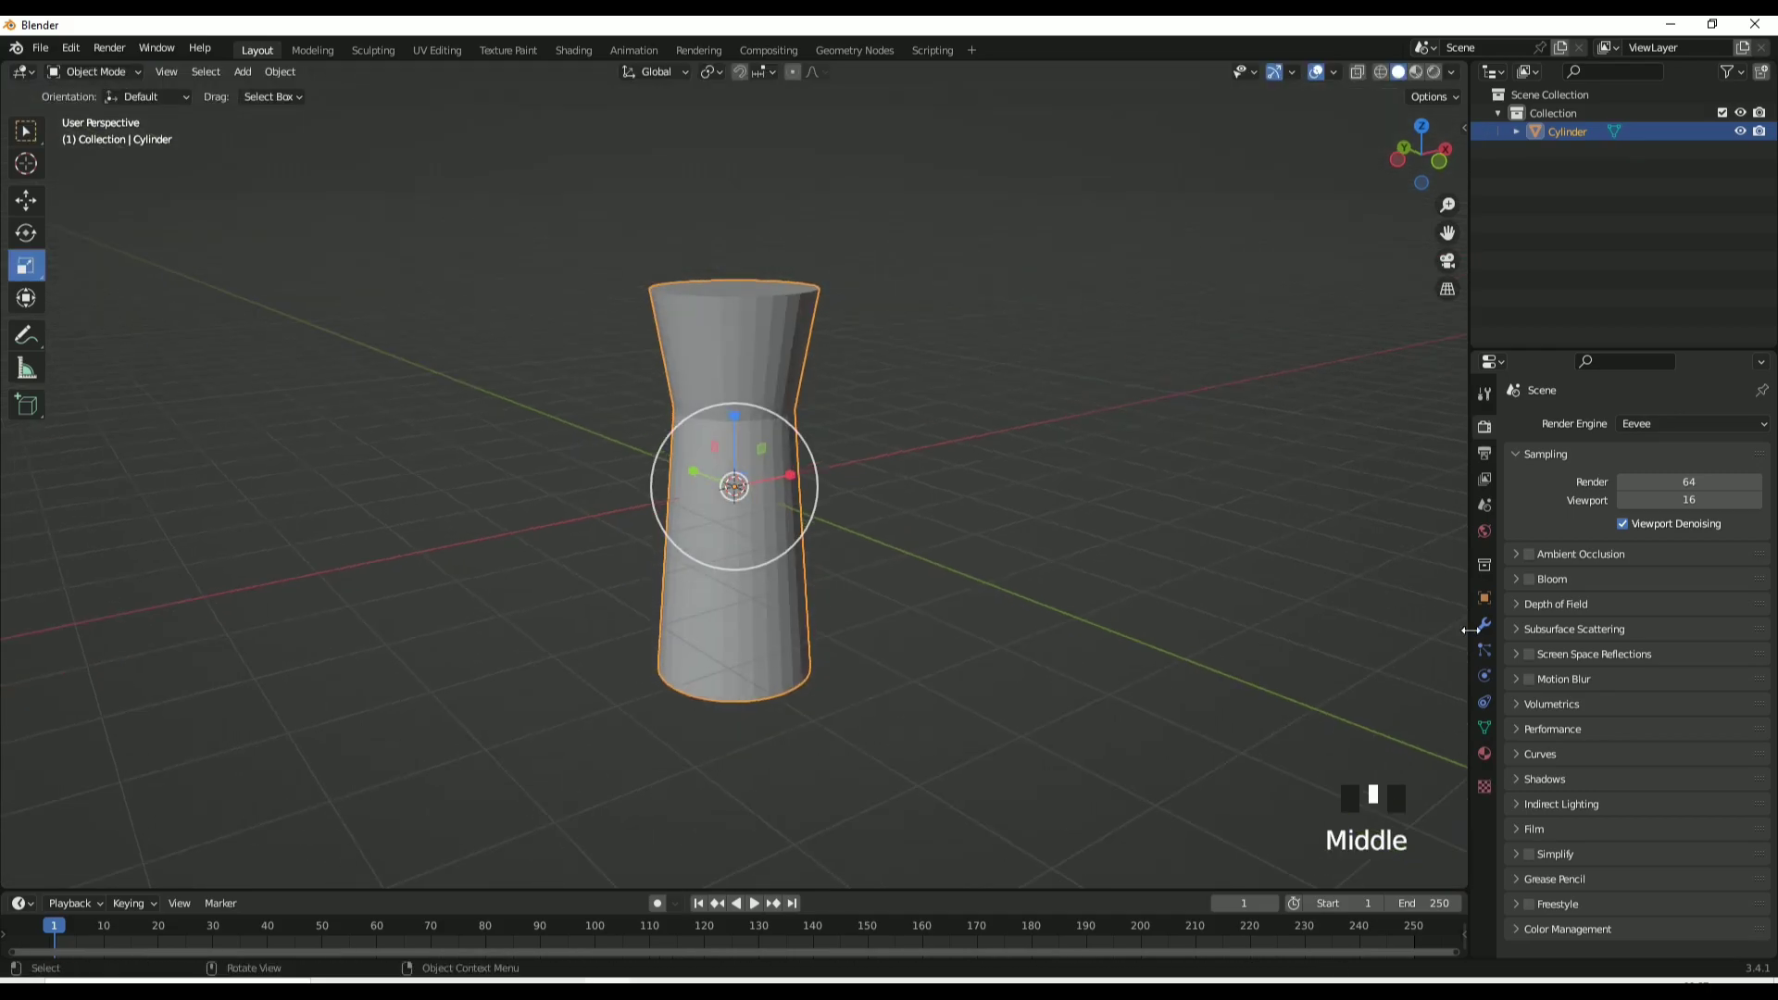
{"action": "left_click", "coordinate": [1484, 624]}
{"action": "left_click", "coordinate": [1556, 429]}
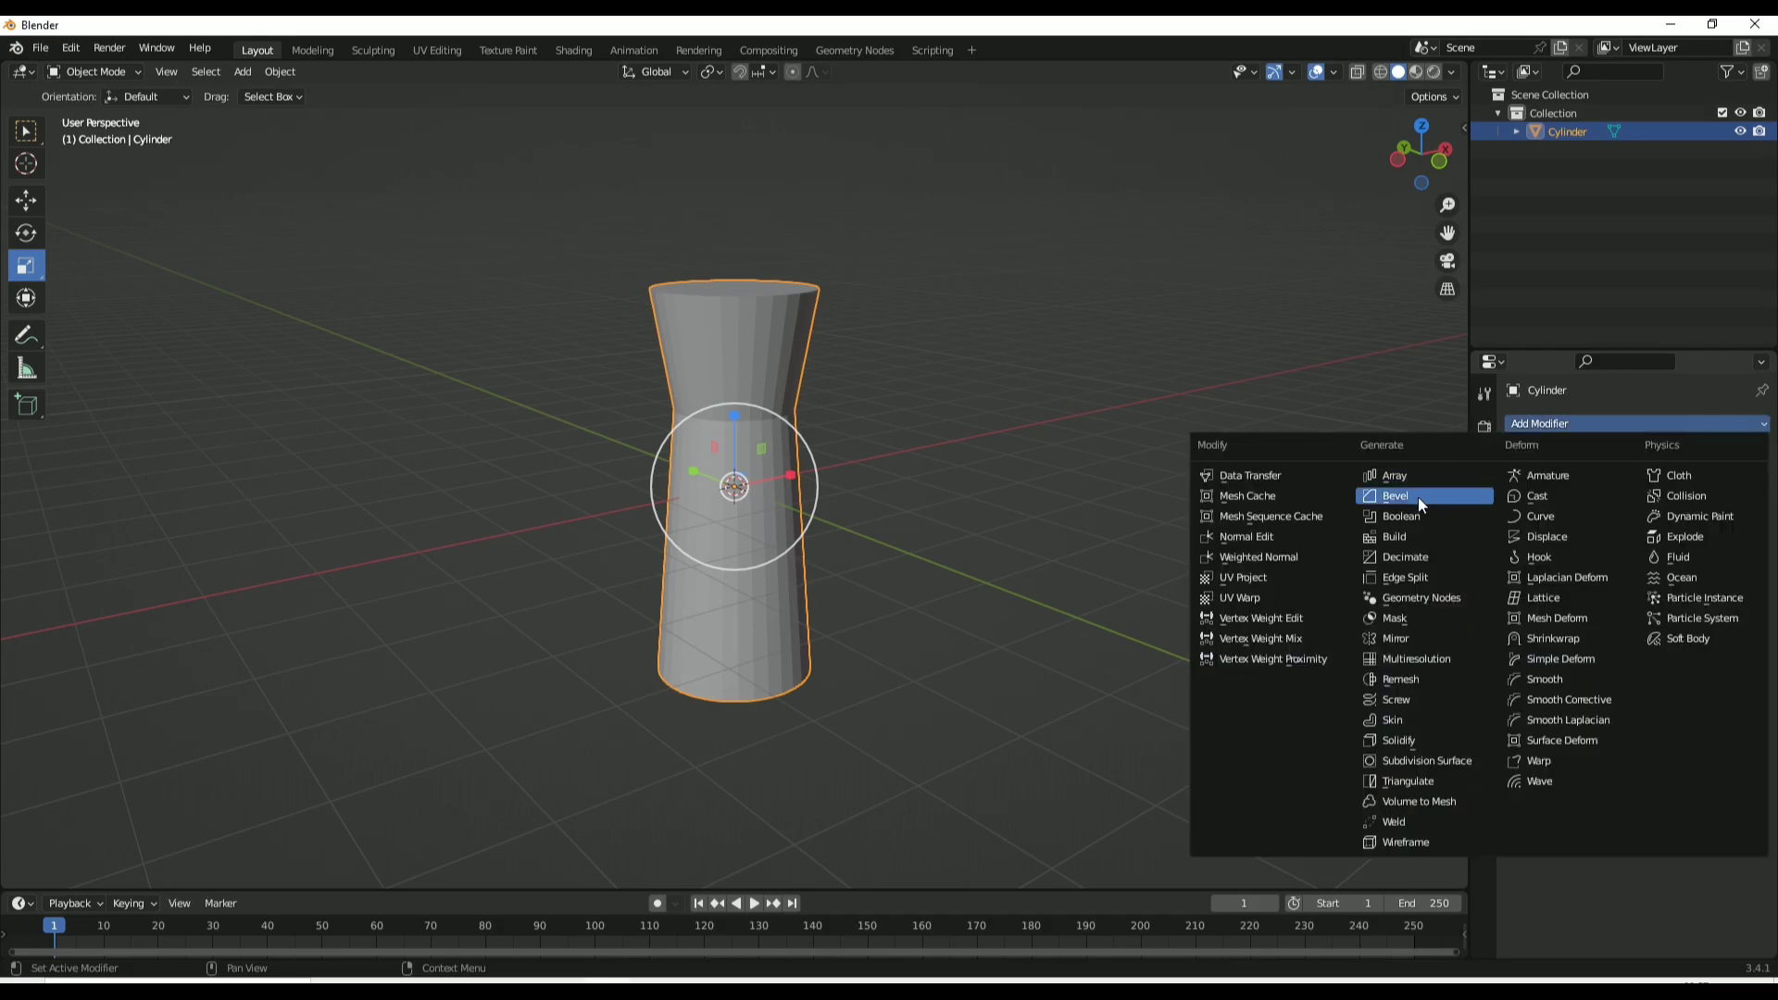
{"action": "left_click", "coordinate": [1419, 497]}
{"action": "left_click", "coordinate": [1739, 551]}
{"action": "left_click", "coordinate": [1739, 551]}
{"action": "left_click", "coordinate": [1741, 553]}
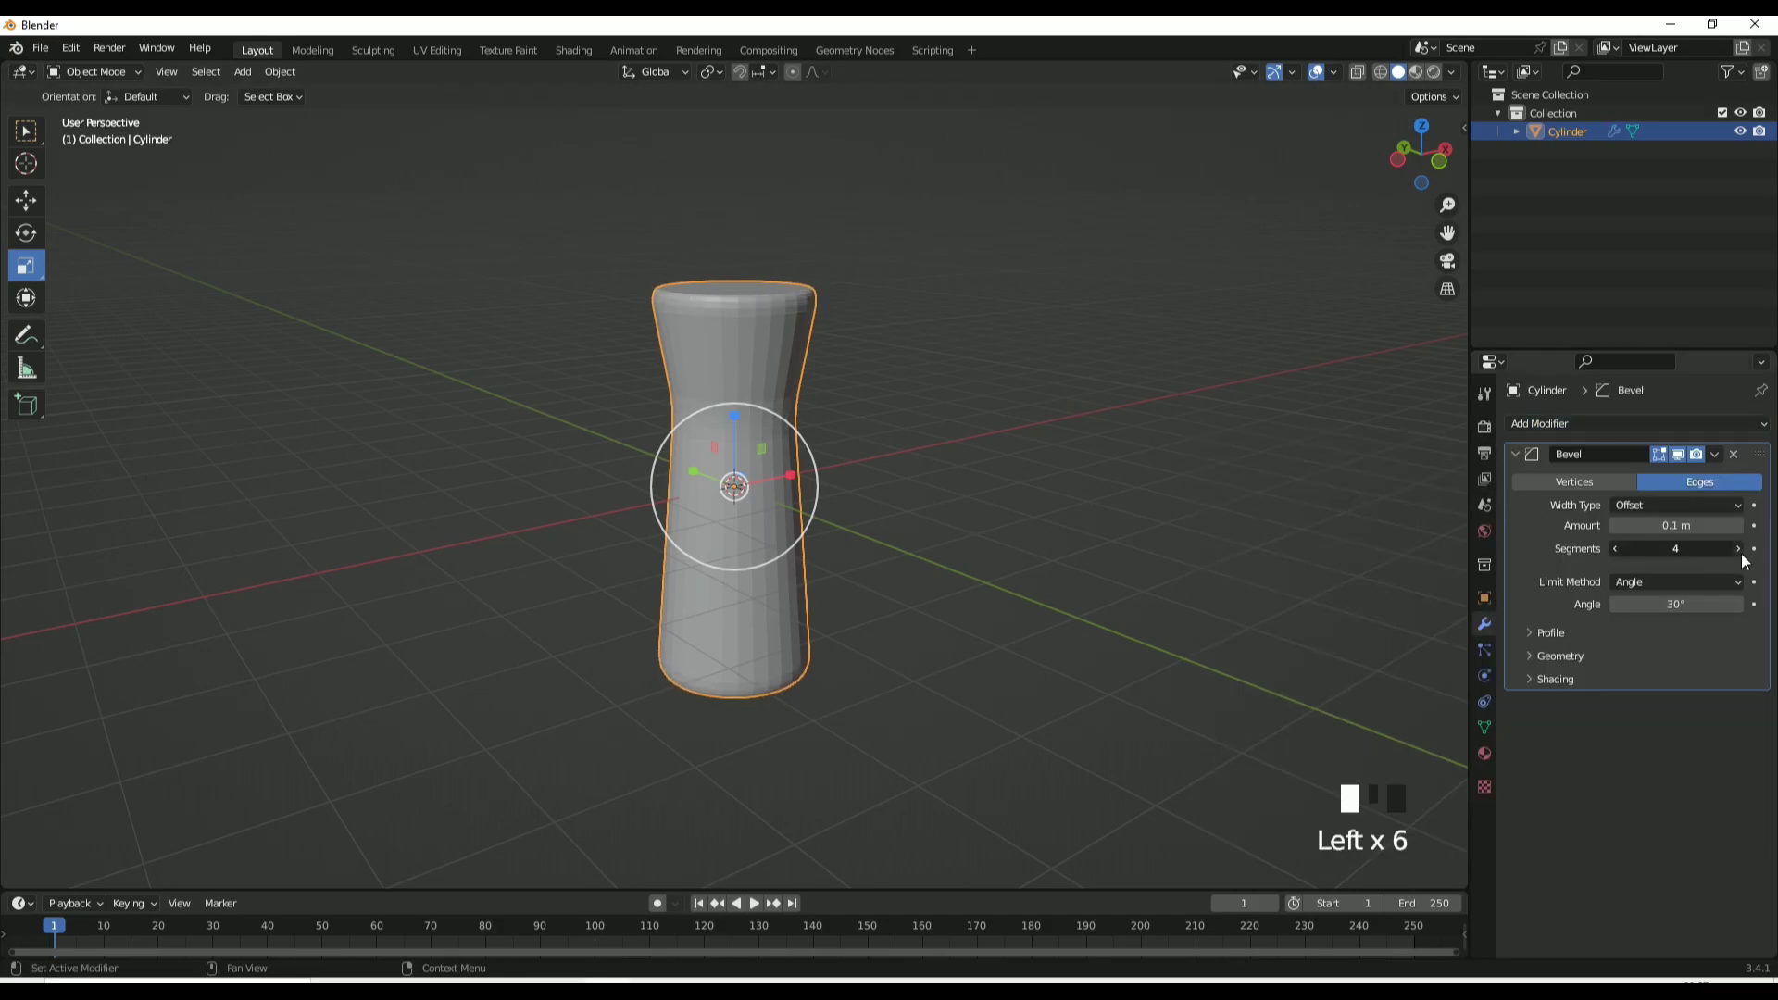
Apply Shade Smooth to the waisted cylinder and deselect it.
{"action": "right_click", "coordinate": [976, 417]}
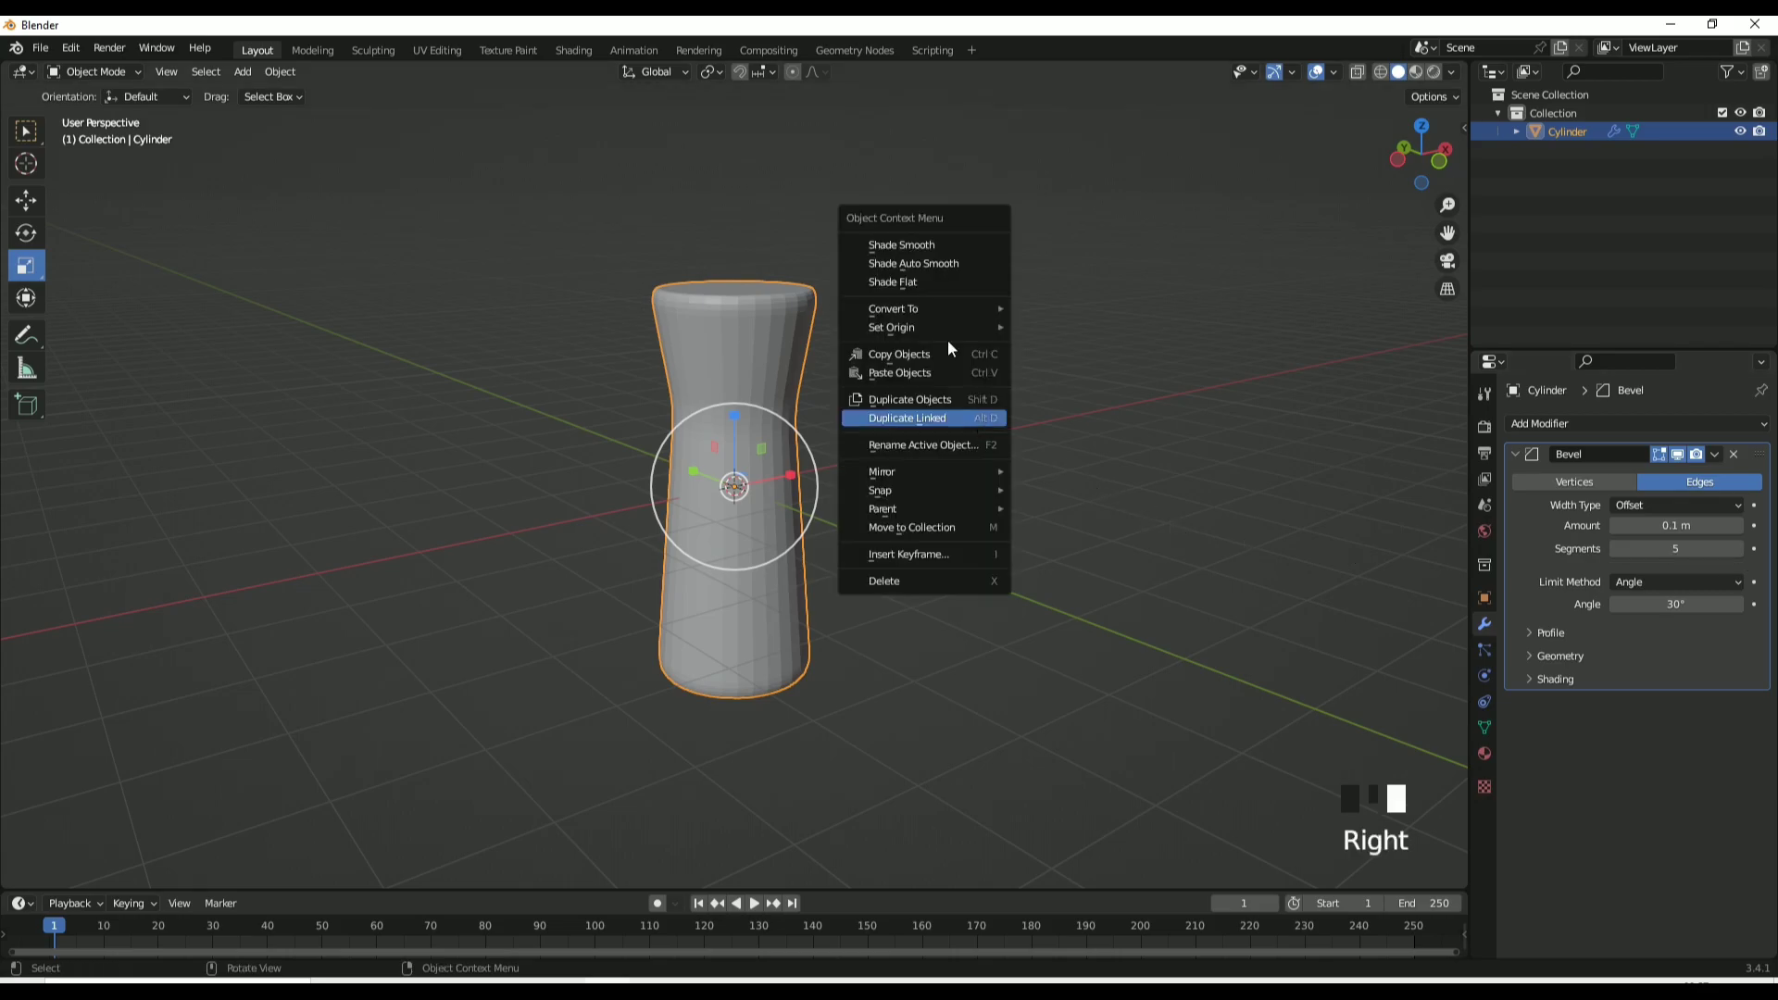
{"action": "left_click", "coordinate": [914, 246]}
{"action": "left_click", "coordinate": [988, 391]}
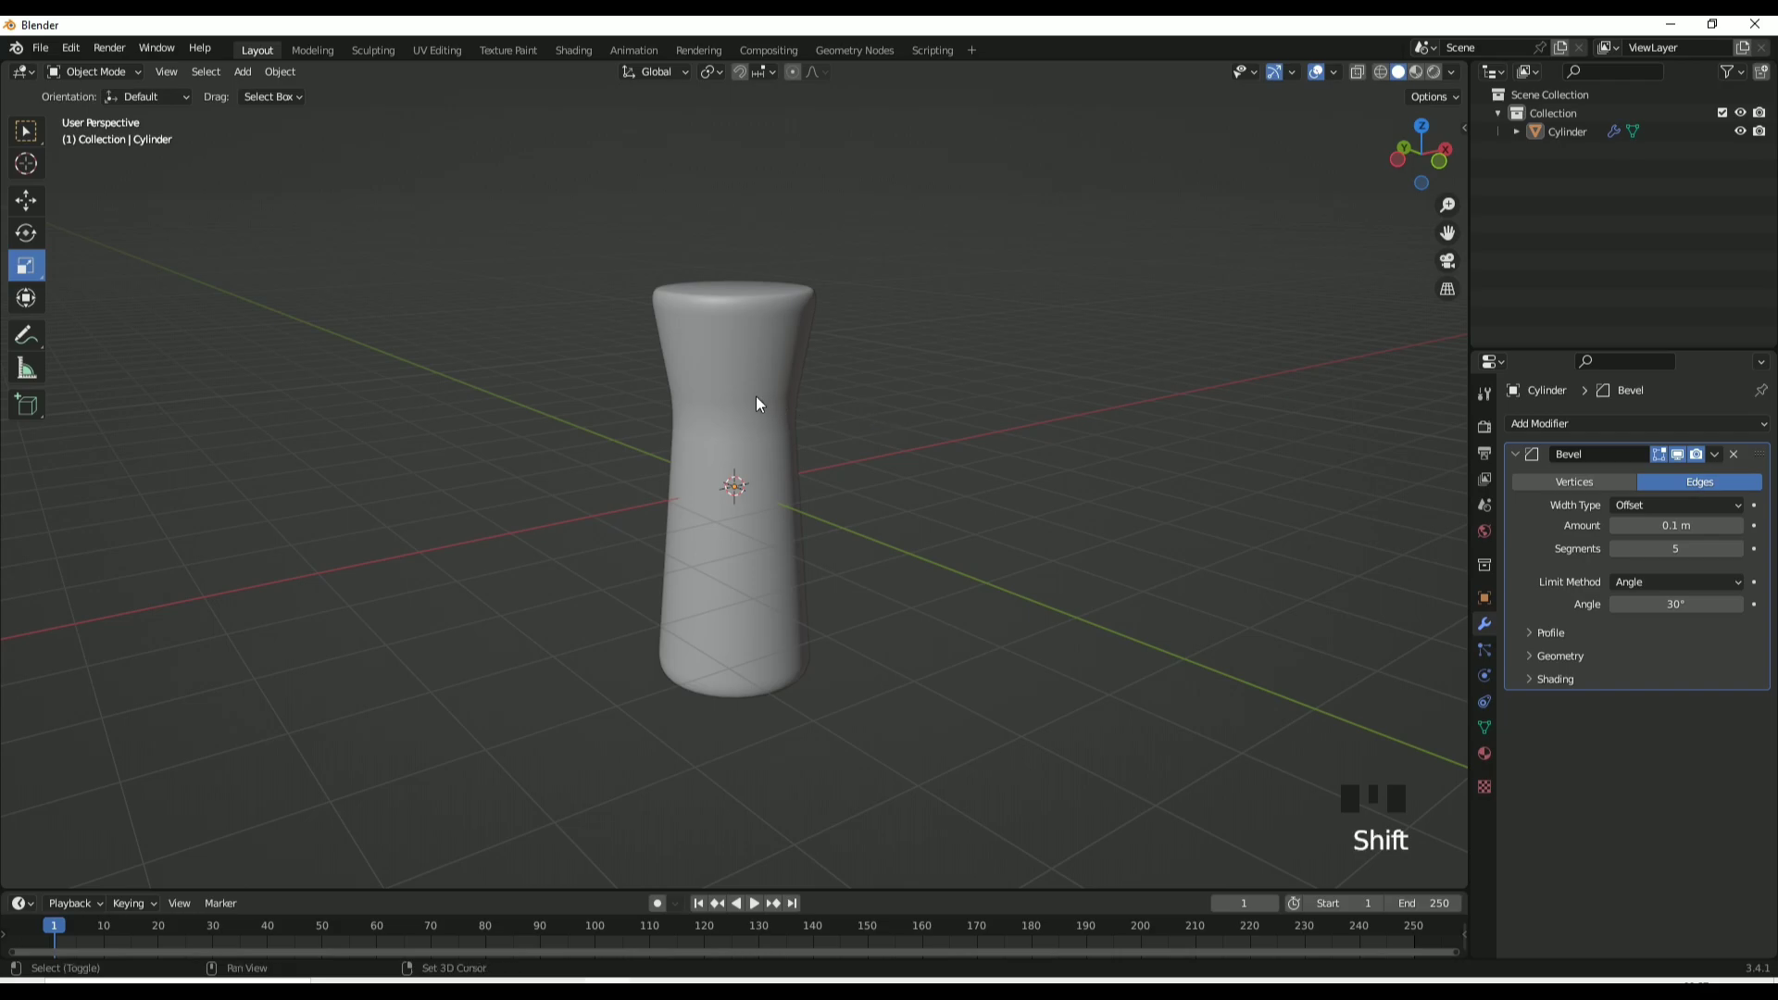
Add a circle mesh, scale it to fit around the cylinder's waist and raise it along Z to the waist's height.
{"action": "key", "text": "shift+a"}
{"action": "mouse_move", "coordinate": [753, 396]}
{"action": "left_click", "coordinate": [831, 432]}
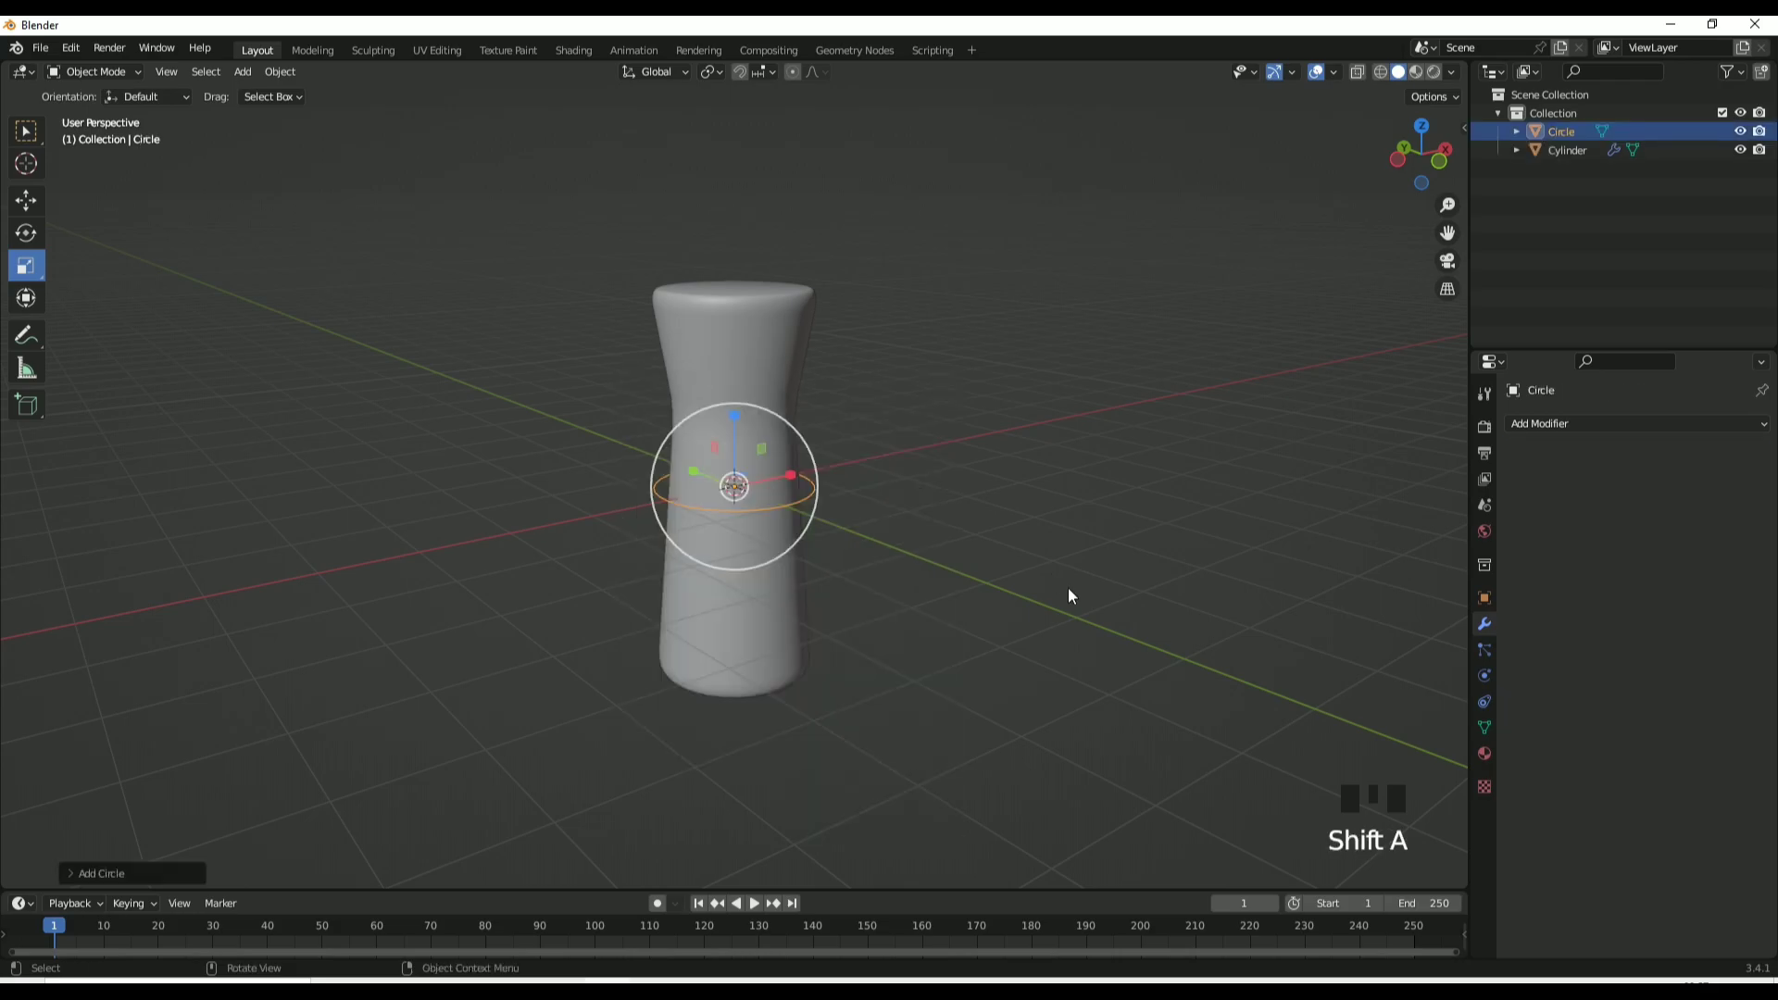
{"action": "key", "text": "s"}
{"action": "left_click", "coordinate": [1019, 633]}
{"action": "key", "text": "g"}
{"action": "key", "text": "z"}
{"action": "left_click", "coordinate": [981, 550]}
Extrude the circle upward along Z by about 0.36 m into a band, and lower the band slightly on the waist.
{"action": "key", "text": "Tab"}
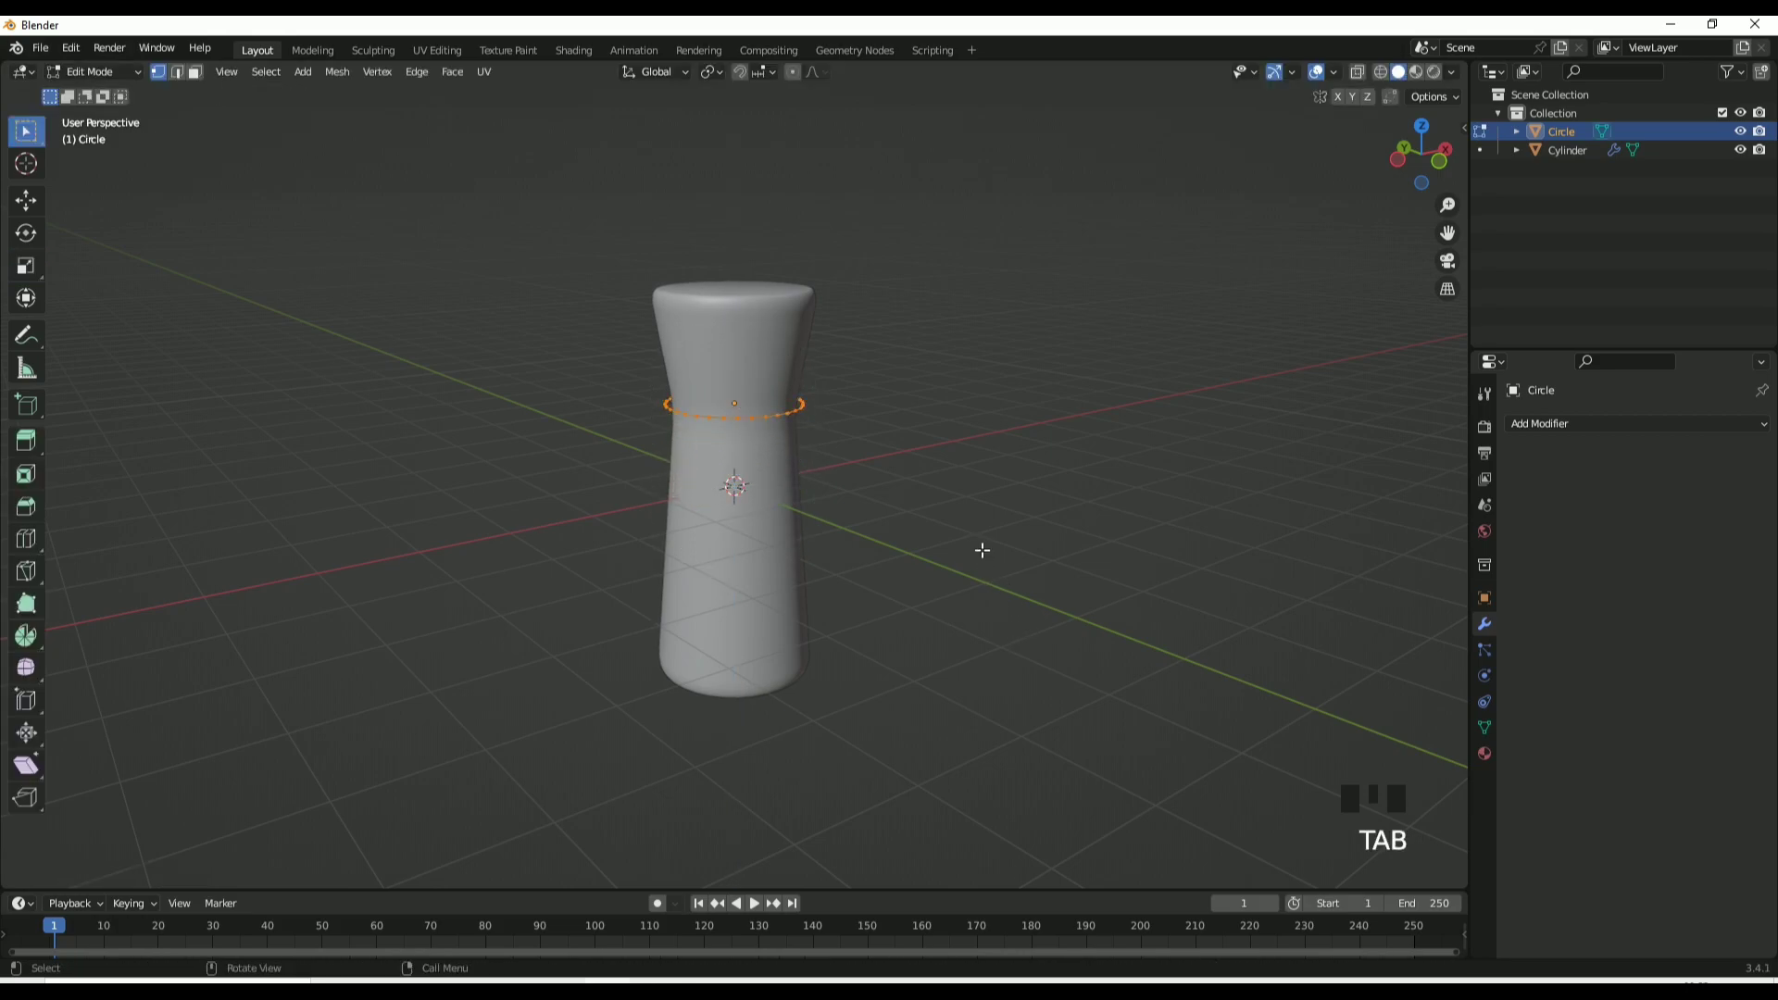
{"action": "key", "text": "e"}
{"action": "key", "text": "z"}
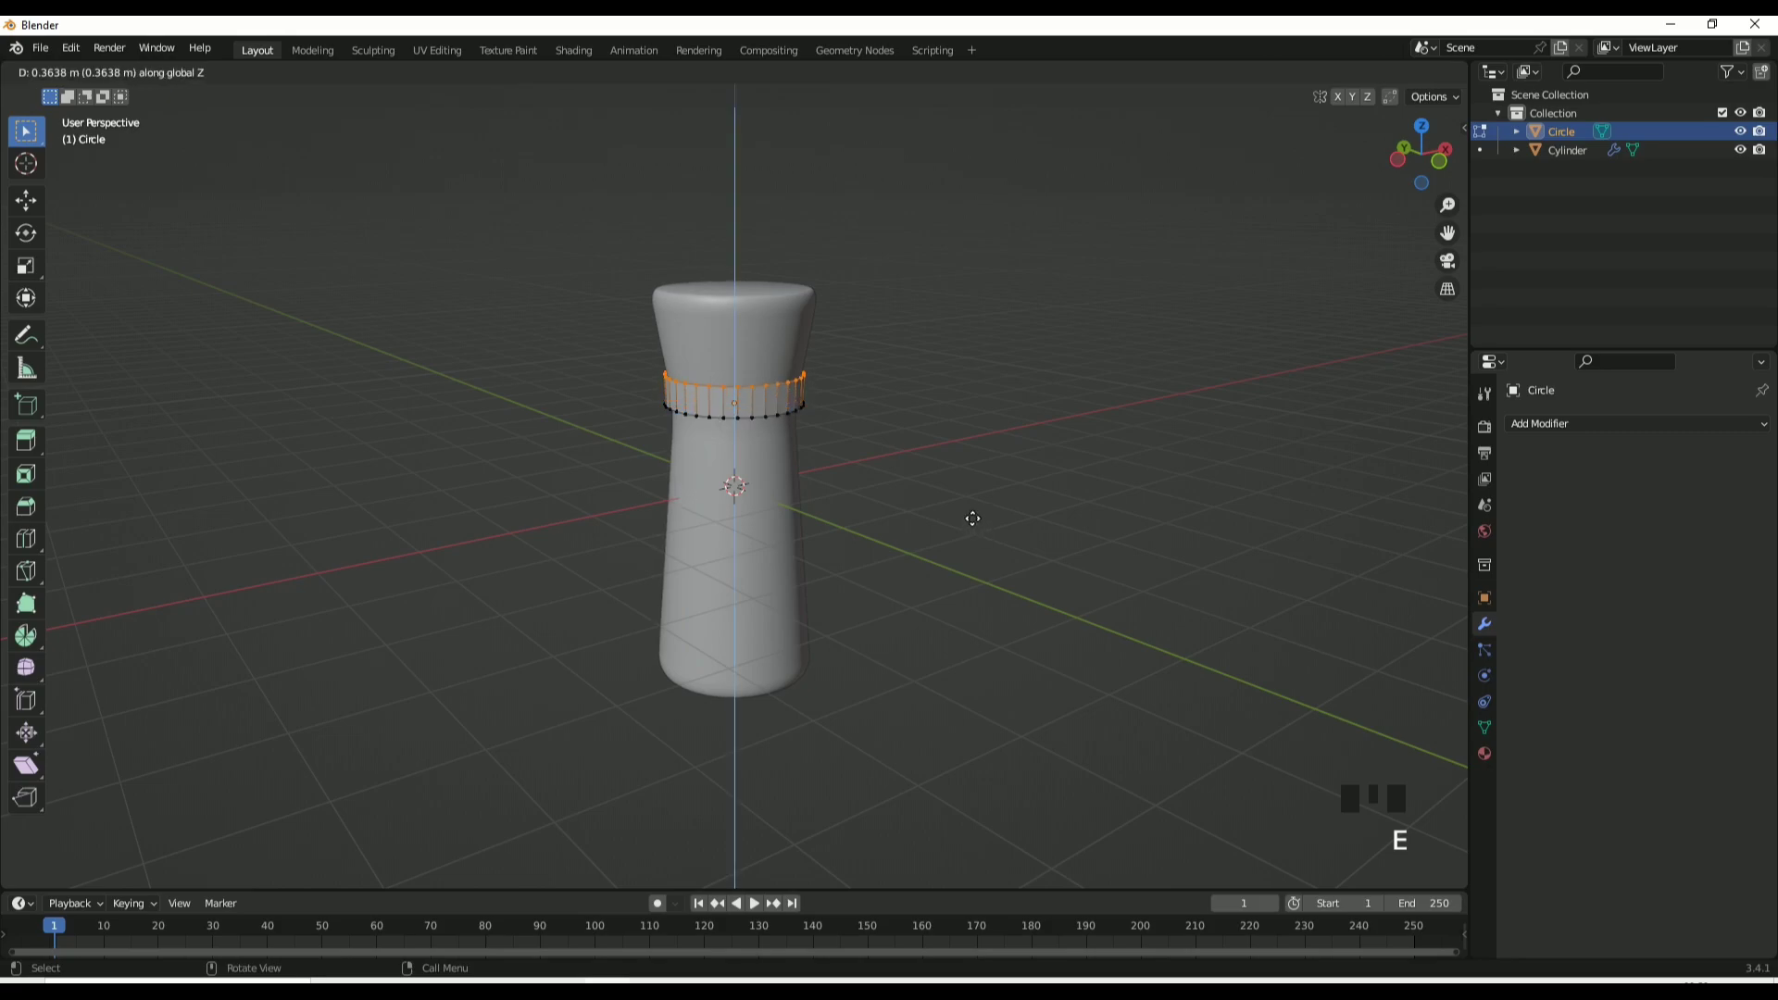
{"action": "left_click", "coordinate": [970, 518]}
{"action": "key", "text": "Tab"}
{"action": "key", "text": "g"}
{"action": "key", "text": "z"}
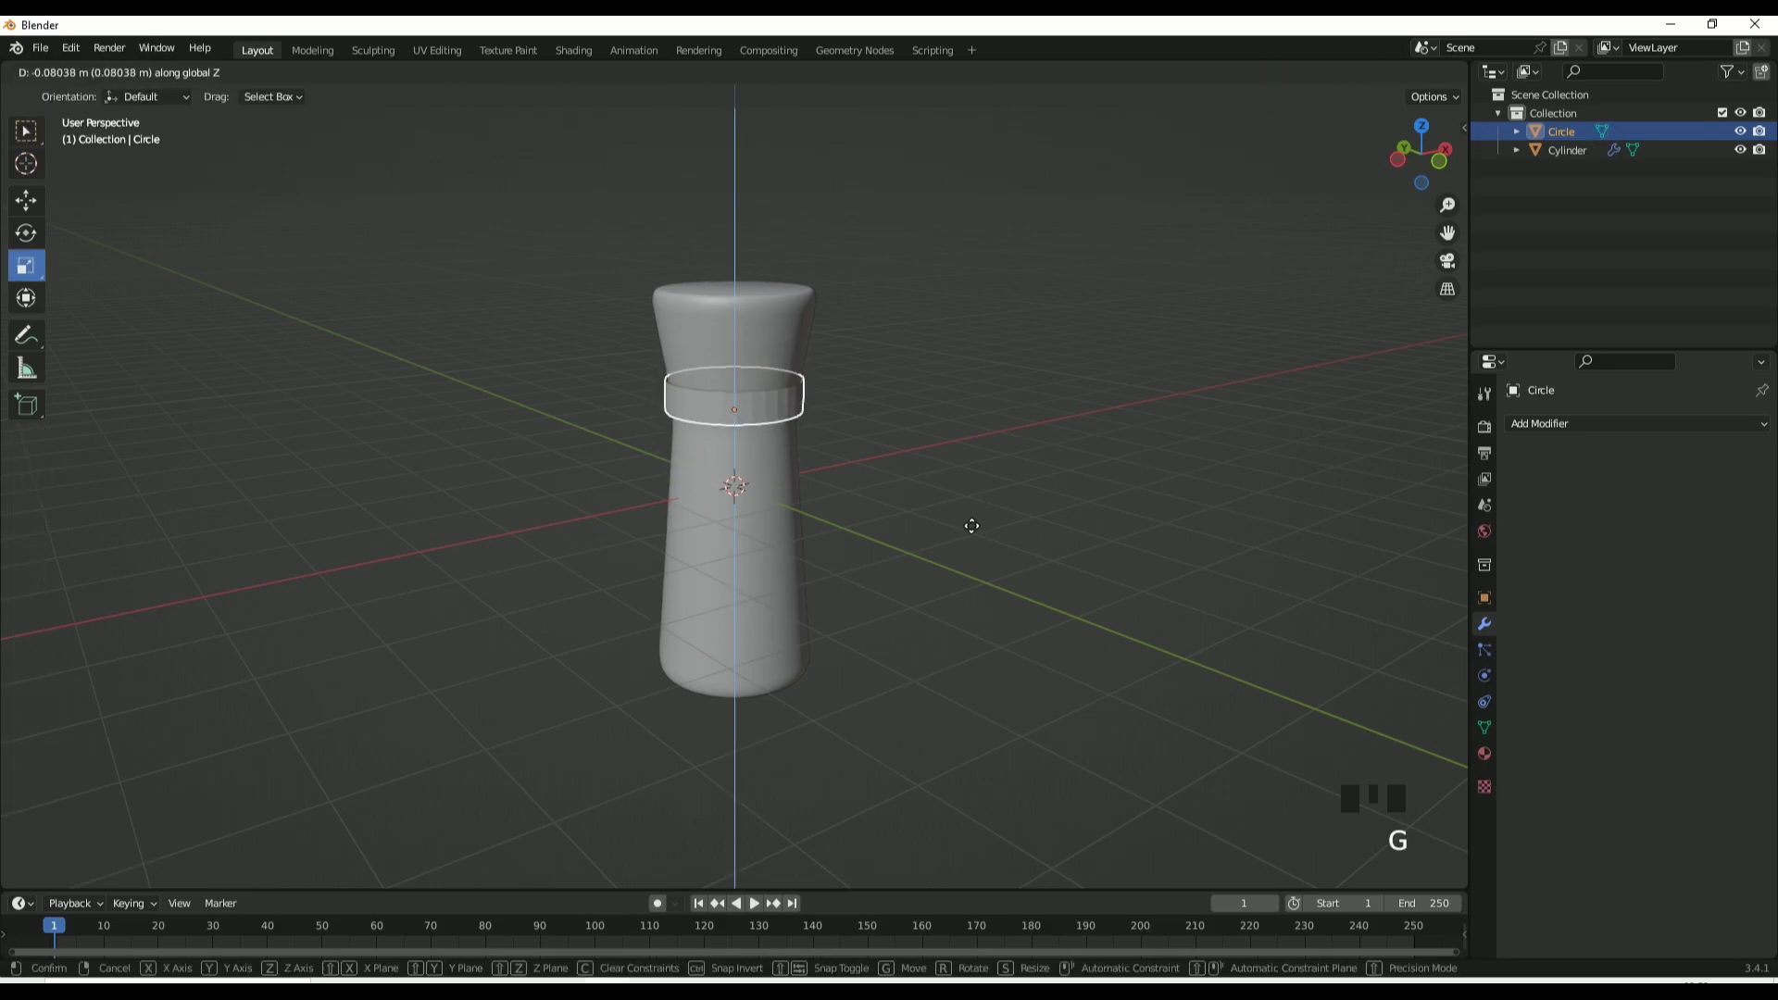
{"action": "left_click", "coordinate": [970, 530]}
Extrude the whole band outward to give the ring thickness.
{"action": "middle_click_drag", "start_coordinate": [976, 520], "coordinate": [976, 586]}
{"action": "key", "text": "Tab"}
{"action": "key", "text": "a"}
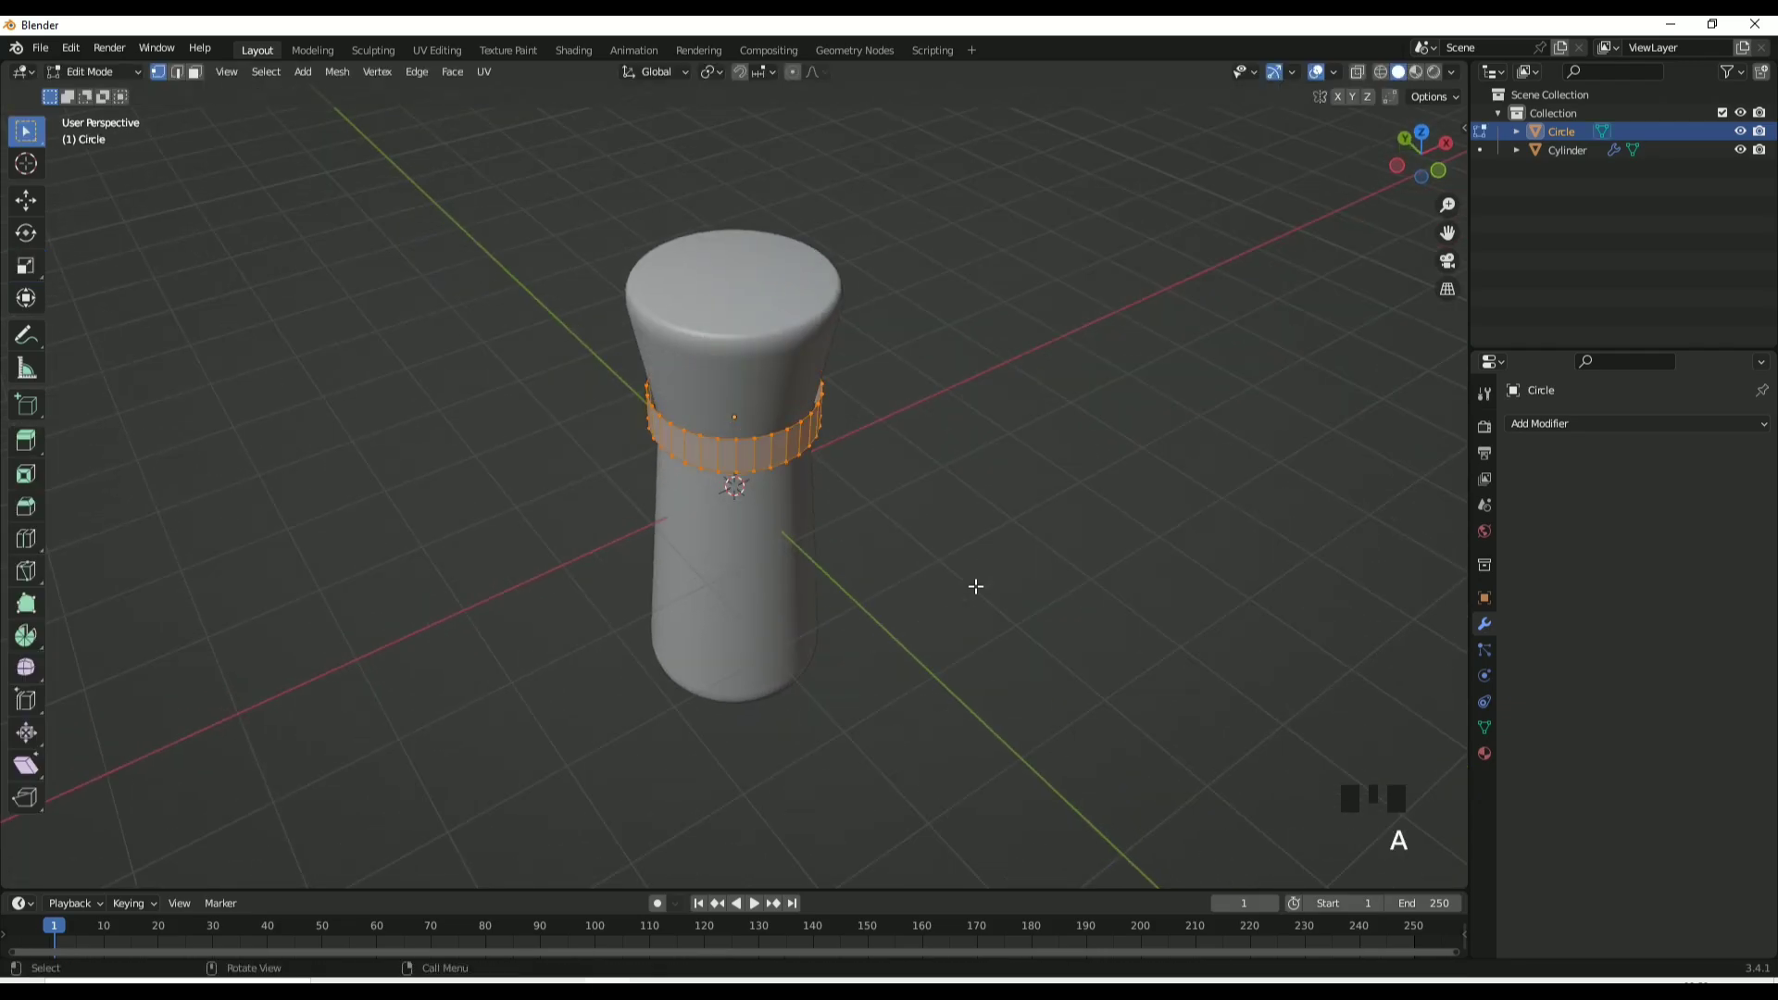
{"action": "key", "text": "e"}
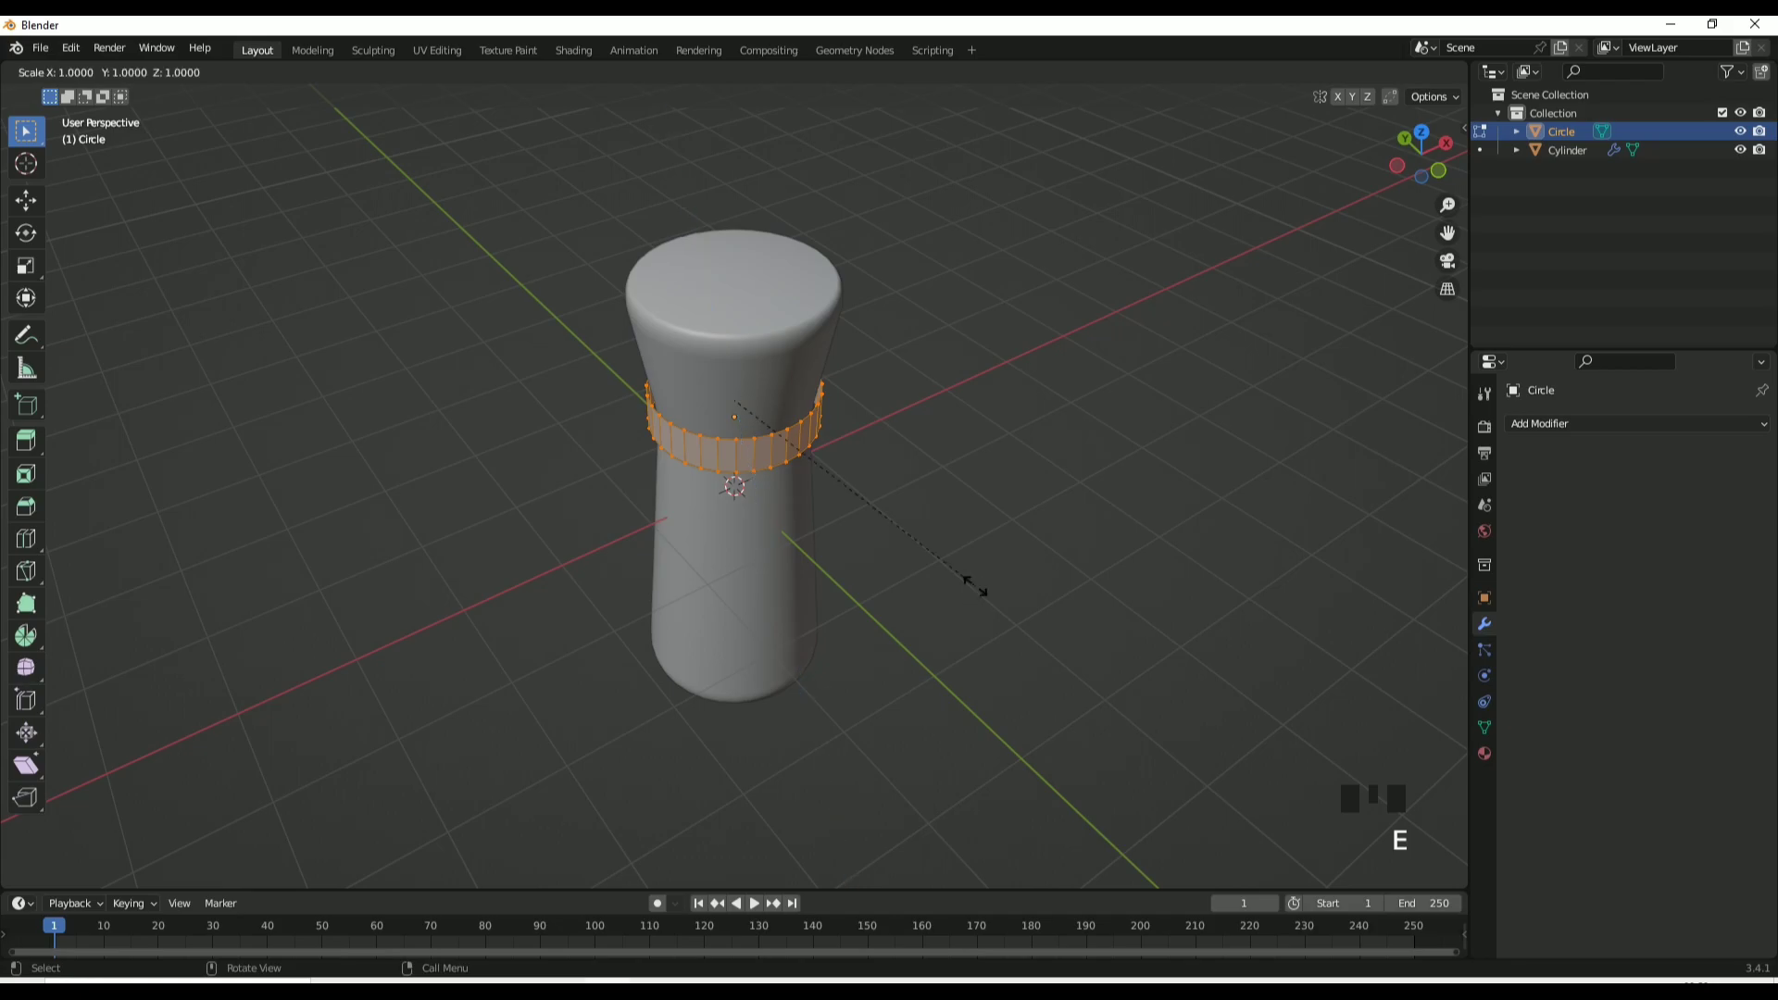
{"action": "left_click", "coordinate": [1021, 614]}
{"action": "key", "text": "Tab"}
Add a Bevel modifier with 2 segments to the ring and scale the ring down slightly to fit the waist.
{"action": "left_click", "coordinate": [1572, 425]}
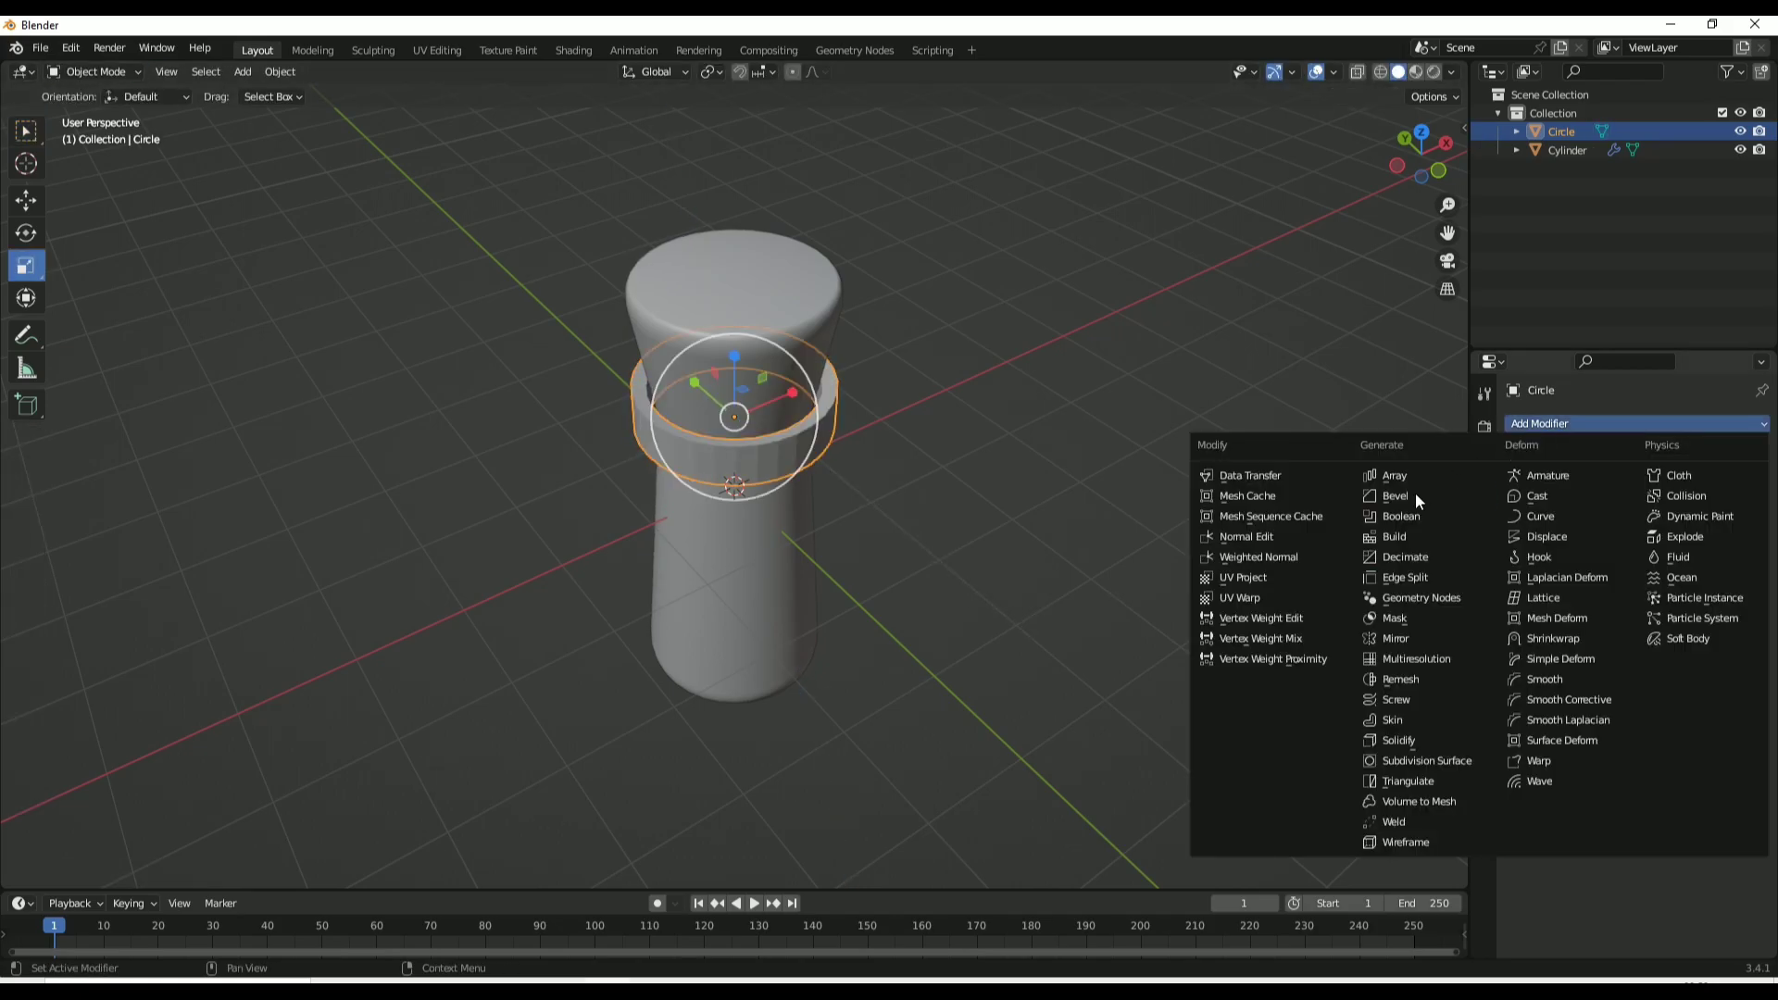
{"action": "left_click", "coordinate": [1415, 495]}
{"action": "scroll", "coordinate": [1138, 579], "scroll_direction": "up", "scroll_amount": 1}
{"action": "key", "text": "s"}
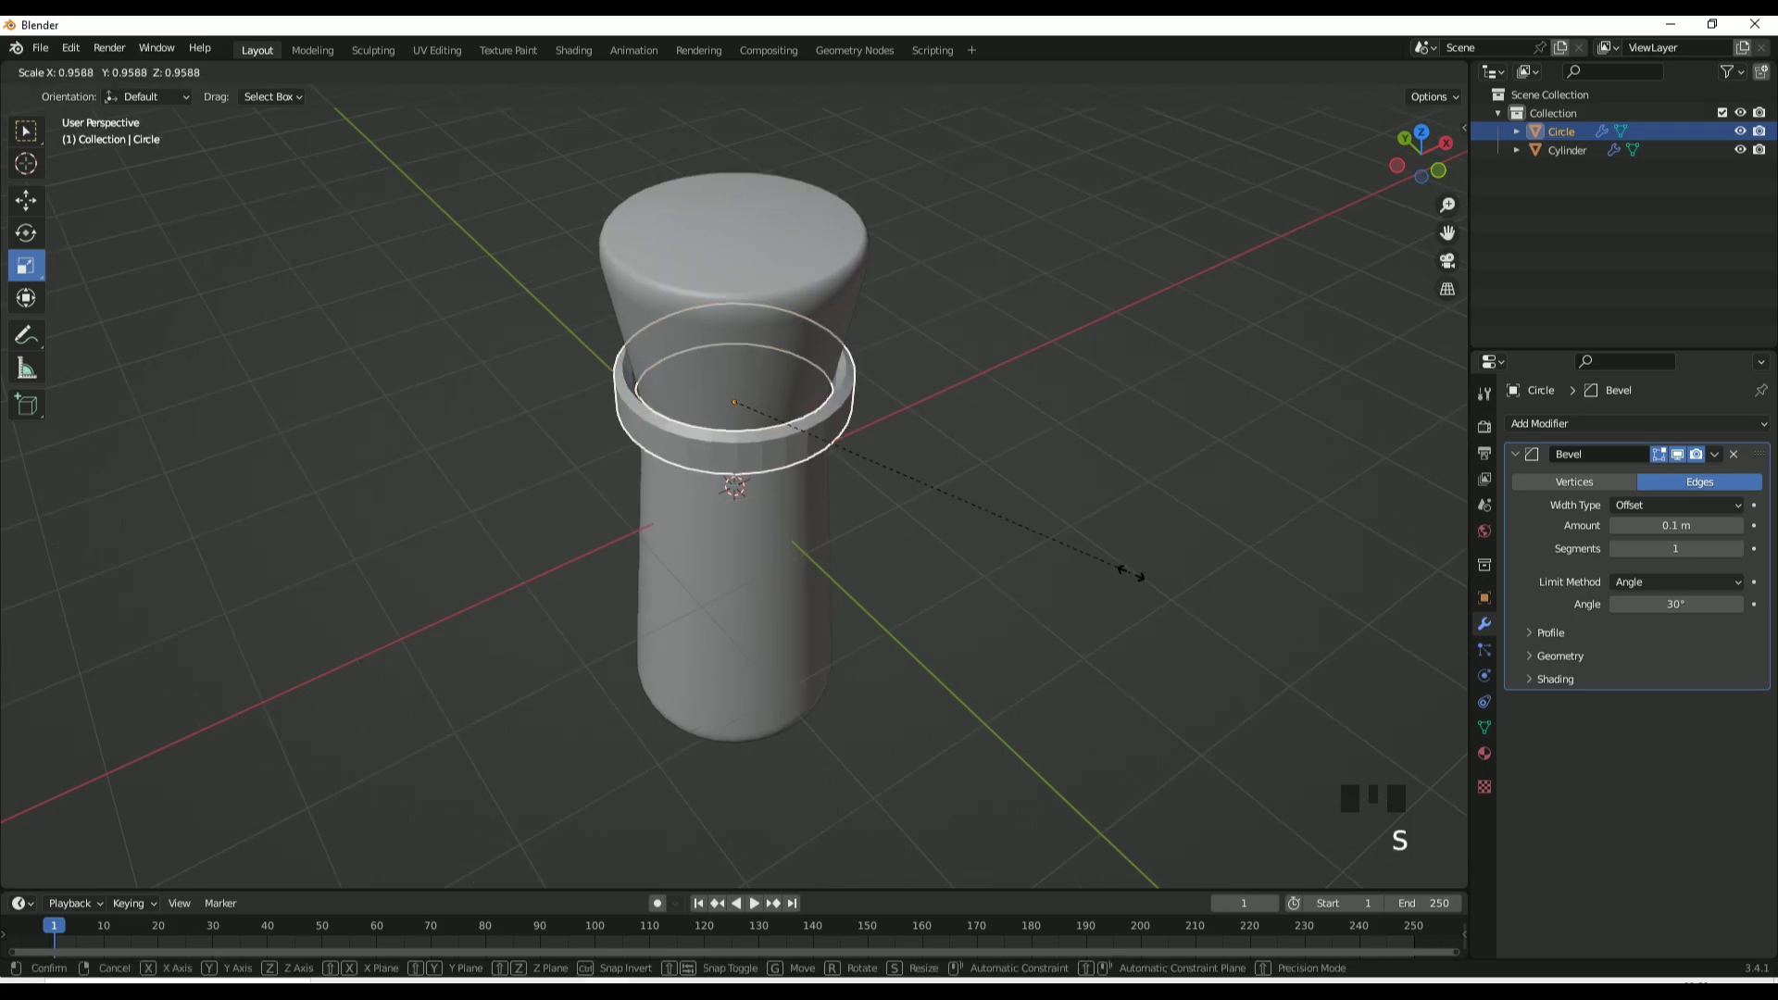
{"action": "left_click", "coordinate": [1101, 483]}
{"action": "left_click", "coordinate": [1083, 488]}
{"action": "middle_click_drag", "start_coordinate": [1058, 492], "coordinate": [1740, 553]}
{"action": "left_click", "coordinate": [1741, 553]}
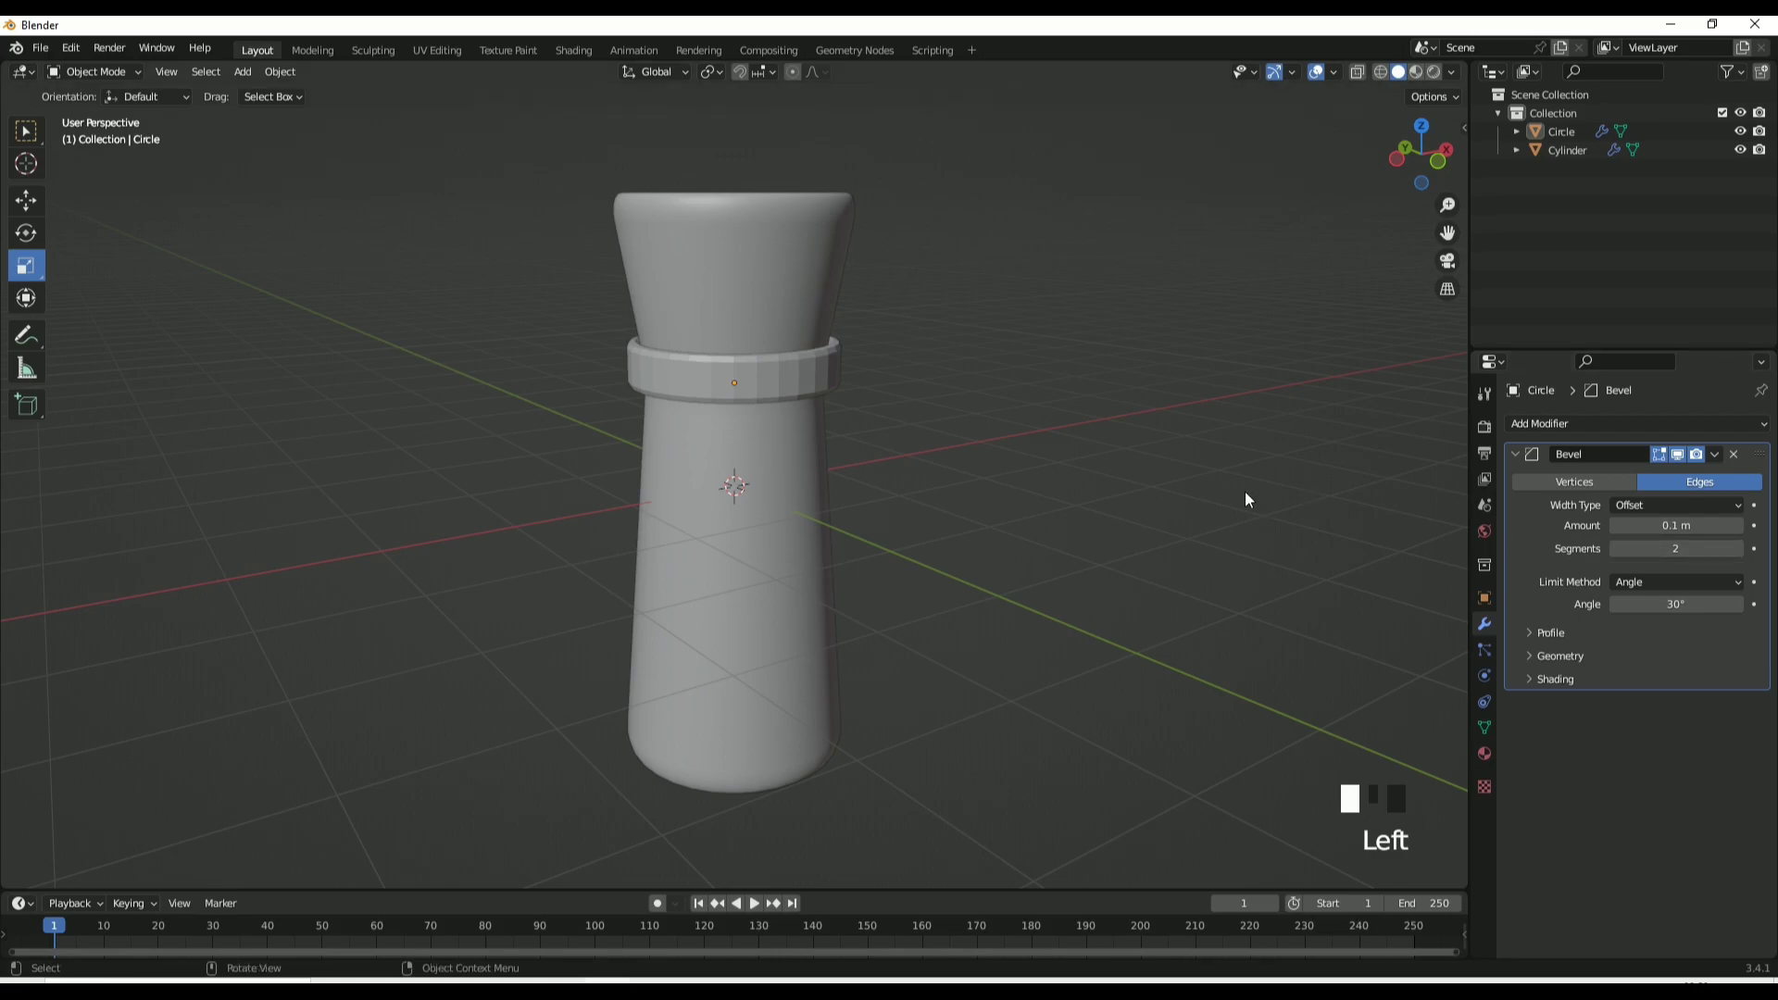
Stretch the ring slightly along Z and reposition it vertically around the waist of the post.
{"action": "scroll", "coordinate": [858, 448], "scroll_direction": "down", "scroll_amount": 4}
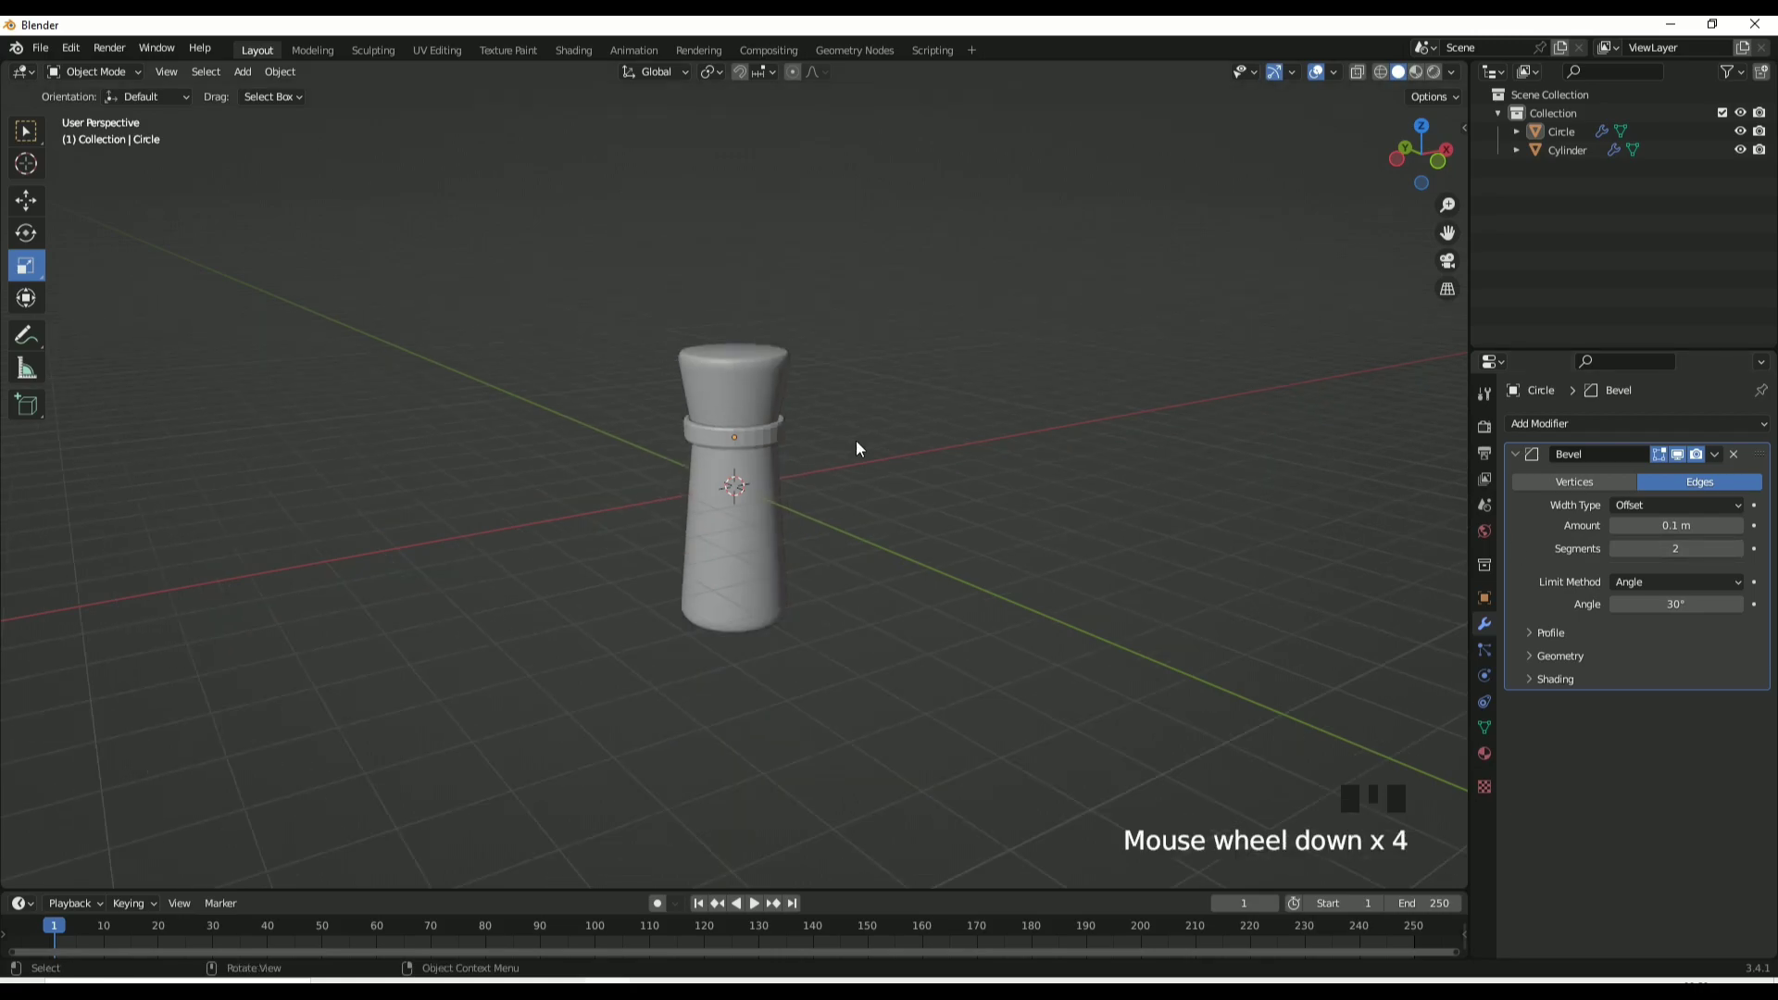
{"action": "left_click", "coordinate": [764, 437]}
{"action": "left_click_drag", "start_coordinate": [734, 365], "coordinate": [735, 322]}
{"action": "key", "text": "g"}
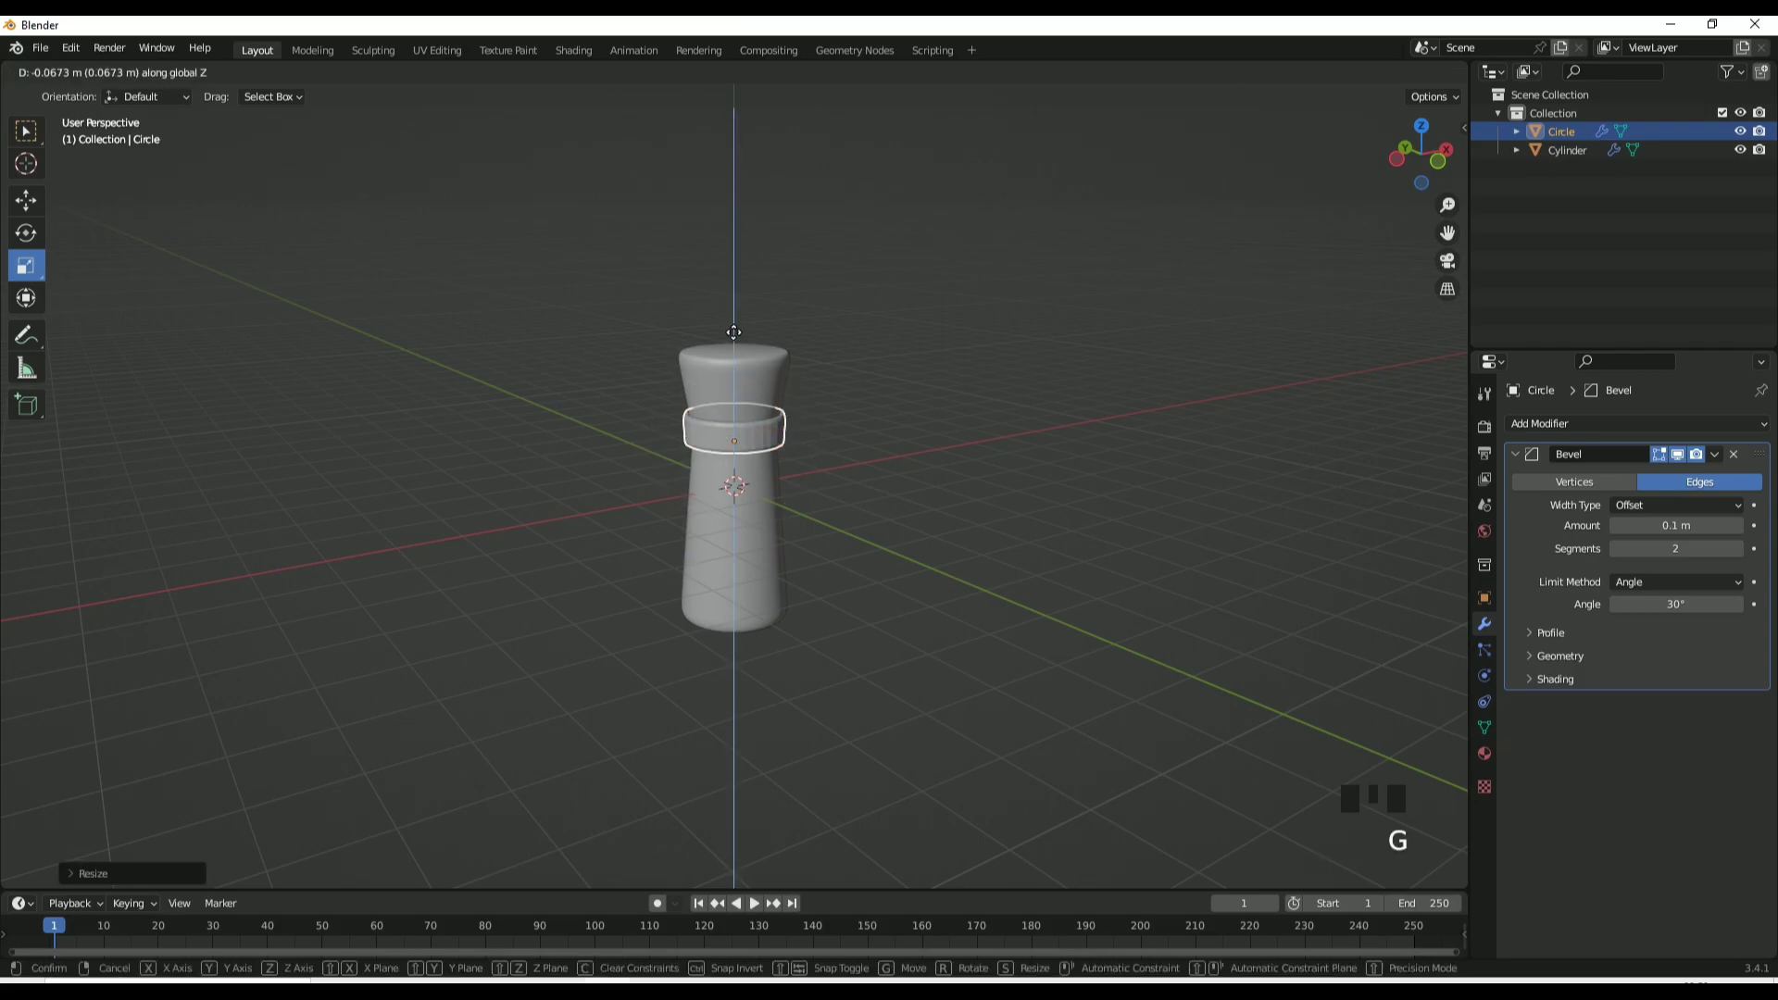
{"action": "left_click", "coordinate": [841, 409]}
{"action": "scroll", "coordinate": [870, 437], "scroll_direction": "up", "scroll_amount": 1}
{"action": "scroll", "coordinate": [796, 424], "scroll_direction": "down", "scroll_amount": 1}
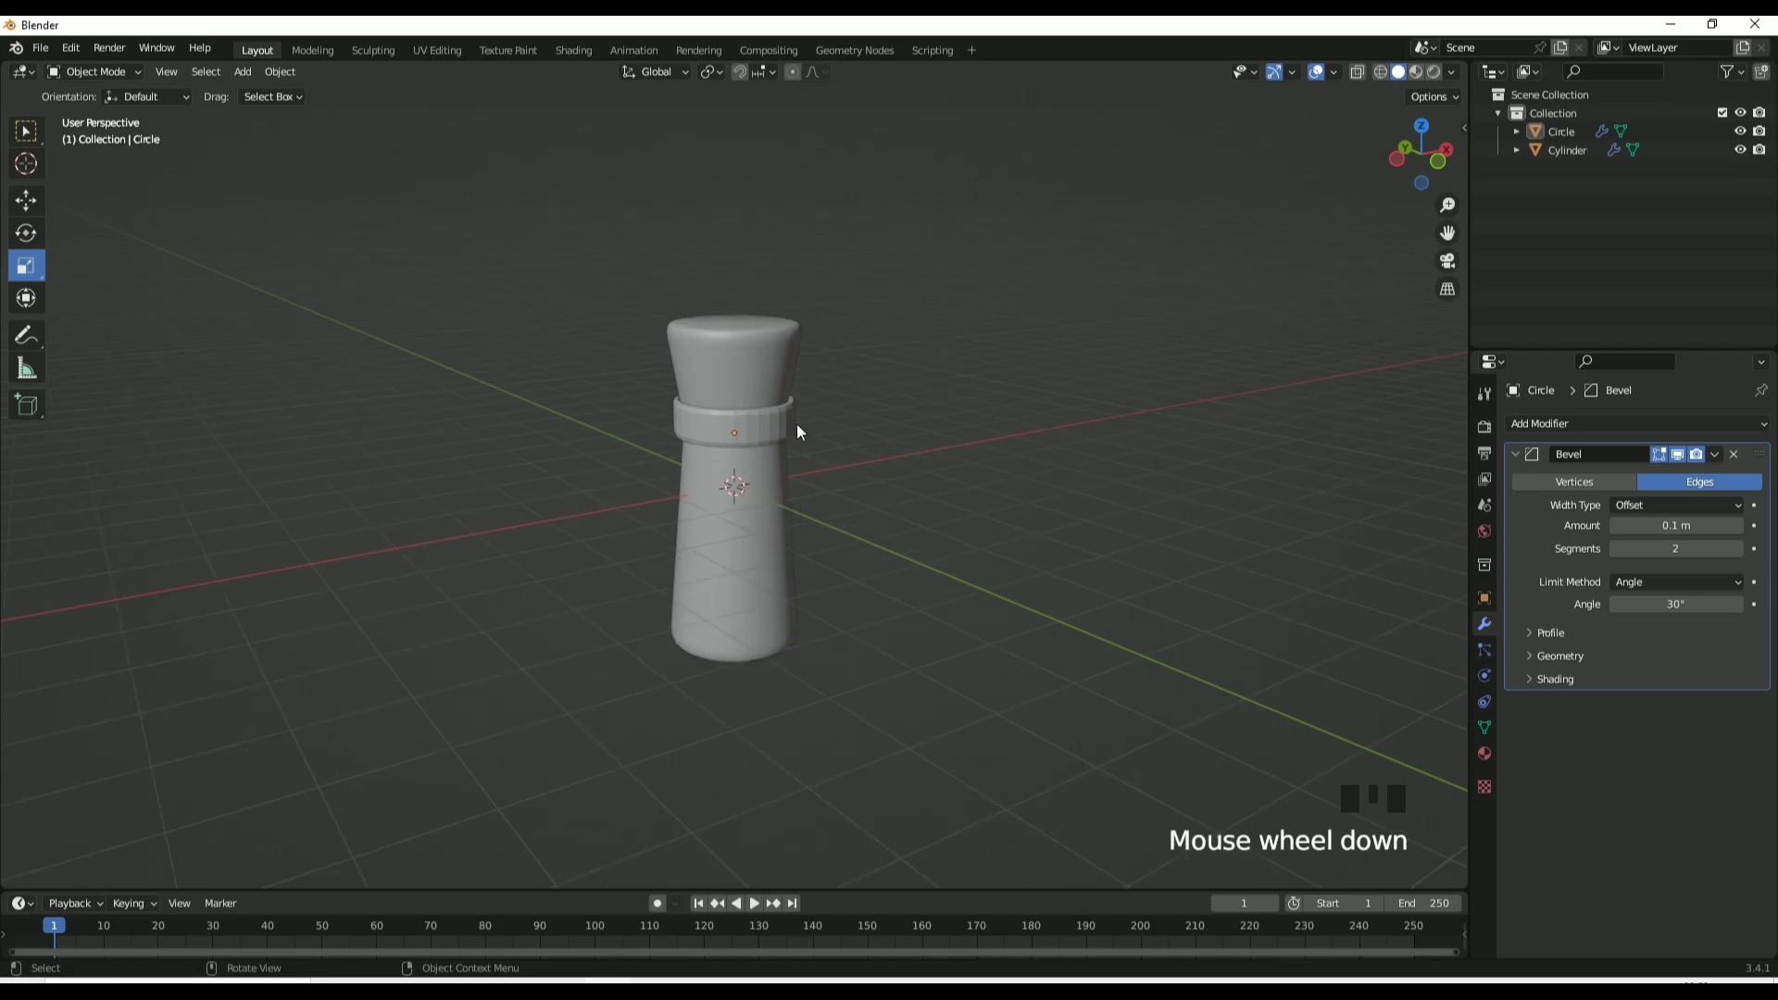
Make a linked duplicate of the post and its ring and move the copy along X beside the original.
{"action": "left_click_drag", "start_coordinate": [796, 424], "coordinate": [635, 456]}
{"action": "right_click", "coordinate": [535, 553]}
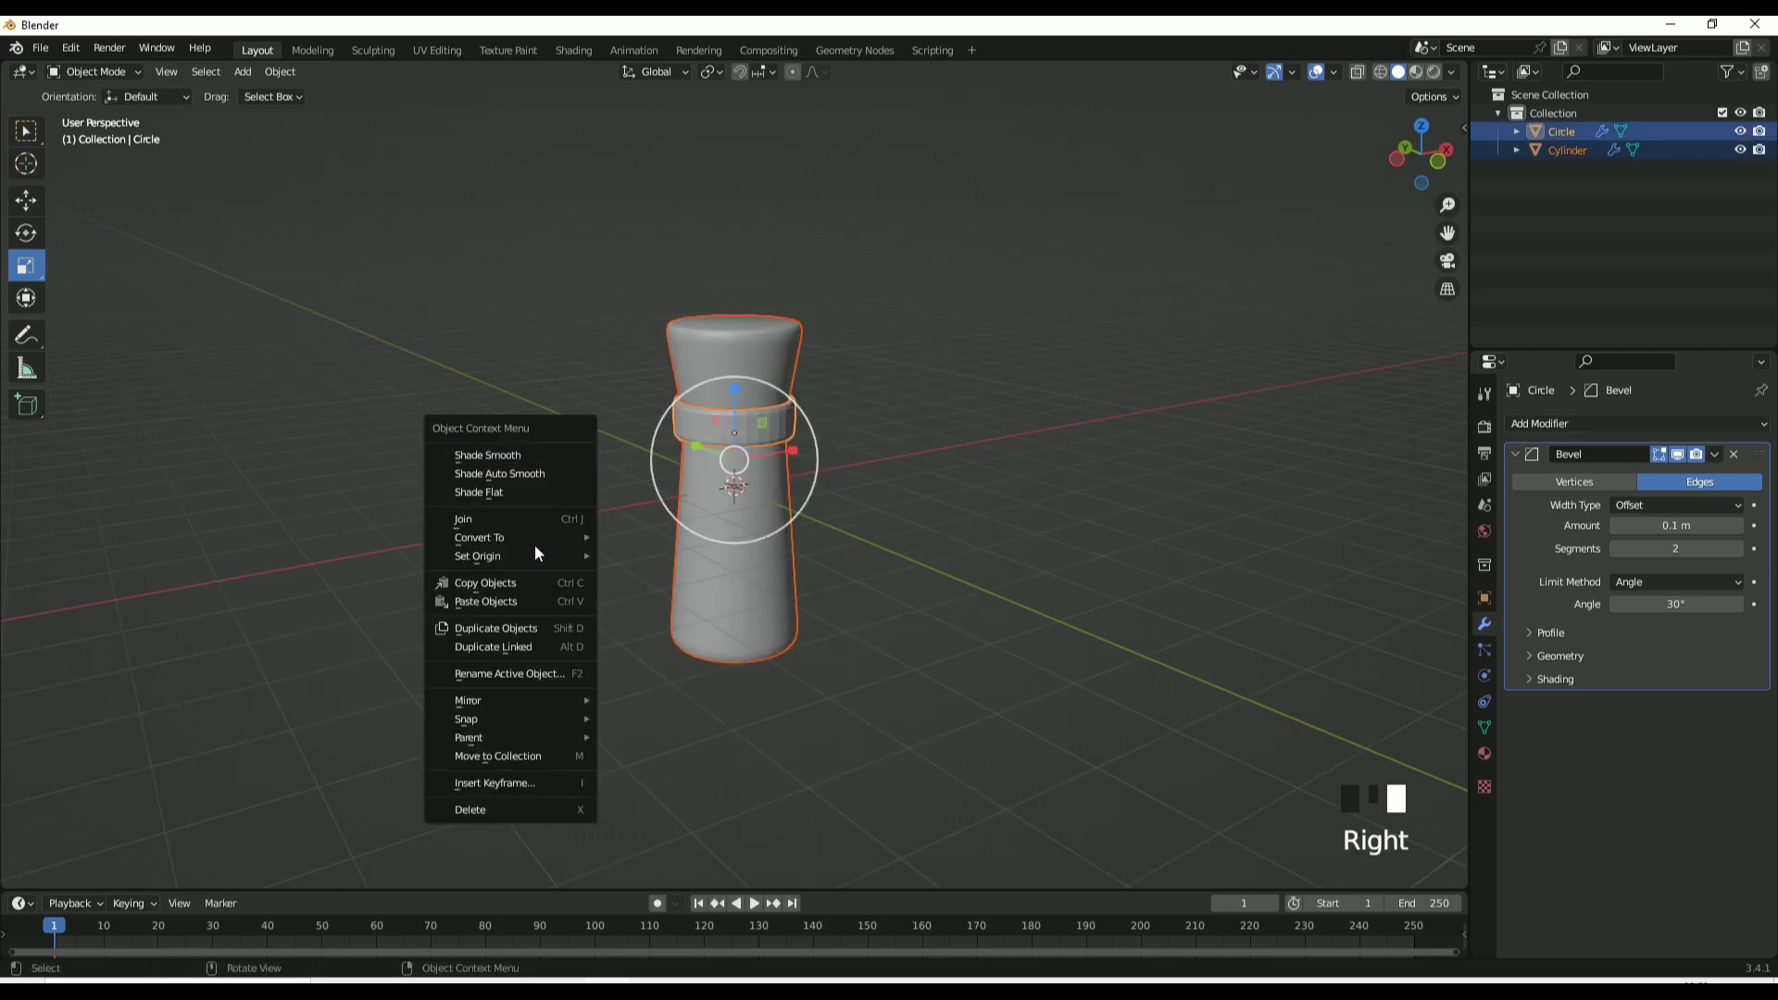
{"action": "left_click", "coordinate": [514, 646]}
{"action": "right_click", "coordinate": [518, 639]}
{"action": "middle_click_drag", "start_coordinate": [777, 518], "coordinate": [732, 473]}
{"action": "key", "text": "g"}
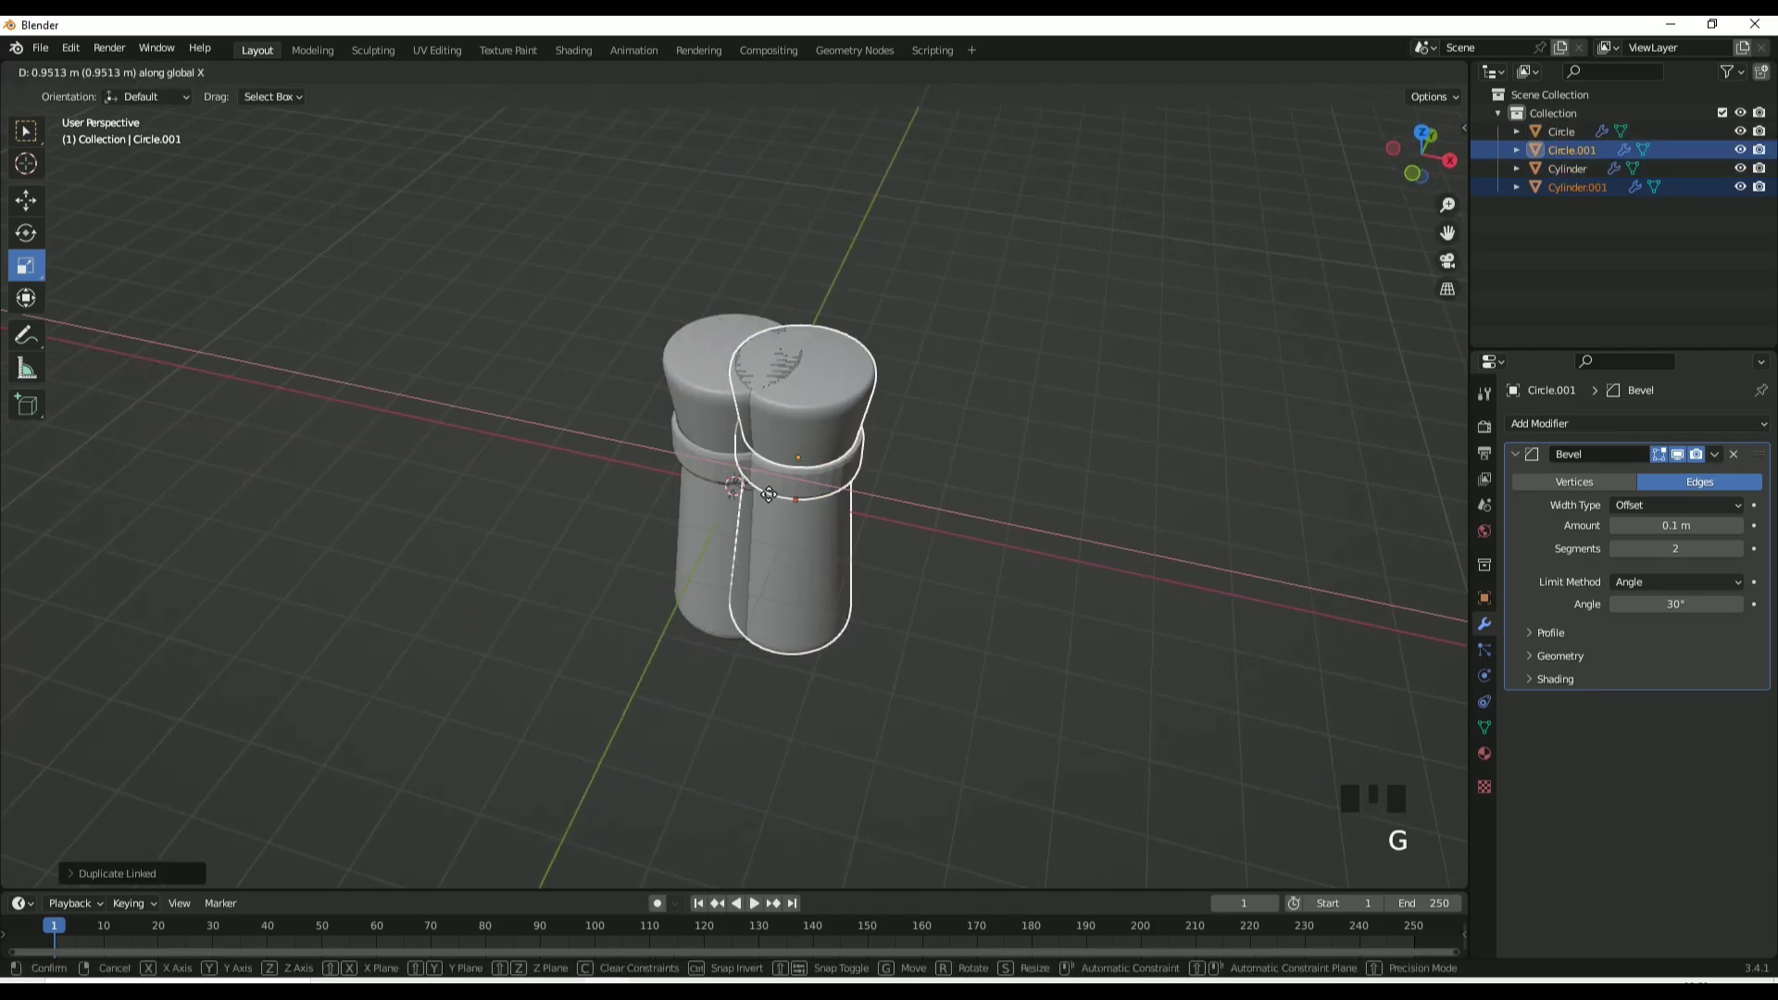
{"action": "left_click", "coordinate": [909, 536]}
Make another linked duplicate of the original post and ring and move it about 8.5 m along X, past the first copy.
{"action": "left_click_drag", "start_coordinate": [624, 331], "coordinate": [658, 460]}
{"action": "right_click", "coordinate": [619, 447]}
{"action": "left_click", "coordinate": [619, 448]}
{"action": "right_click", "coordinate": [619, 447]}
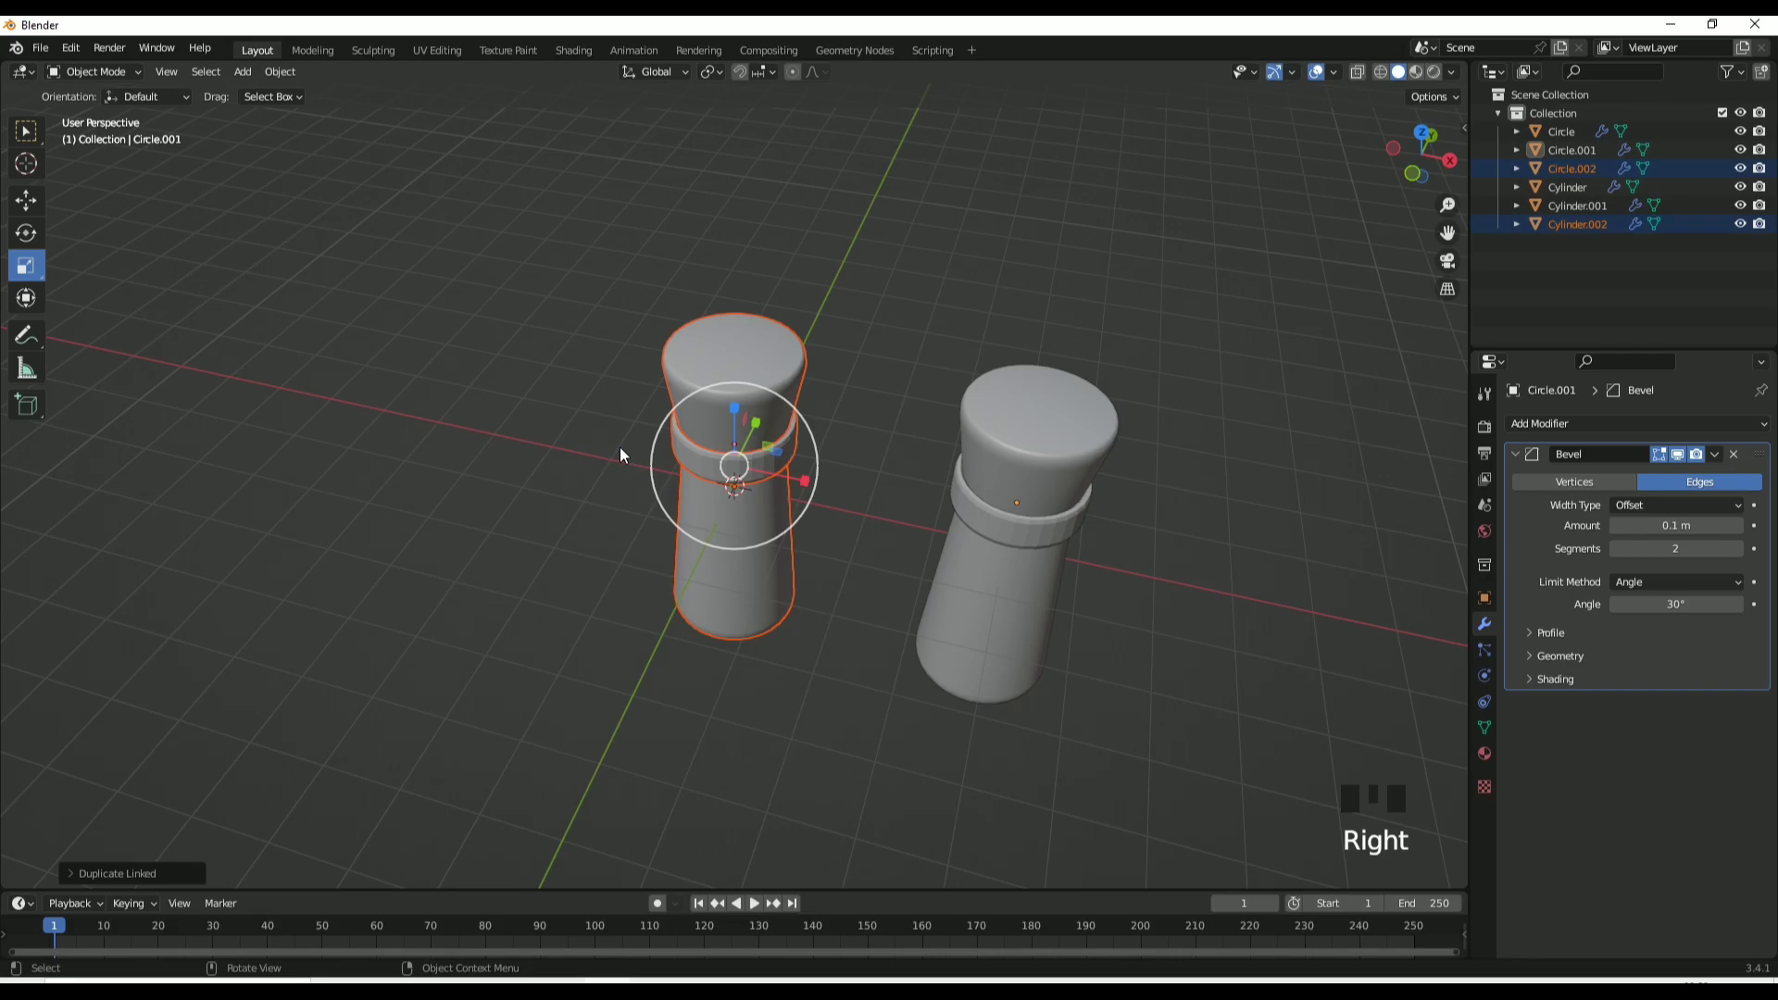
{"action": "scroll", "coordinate": [619, 447], "scroll_direction": "down", "scroll_amount": 4}
{"action": "key", "text": "g"}
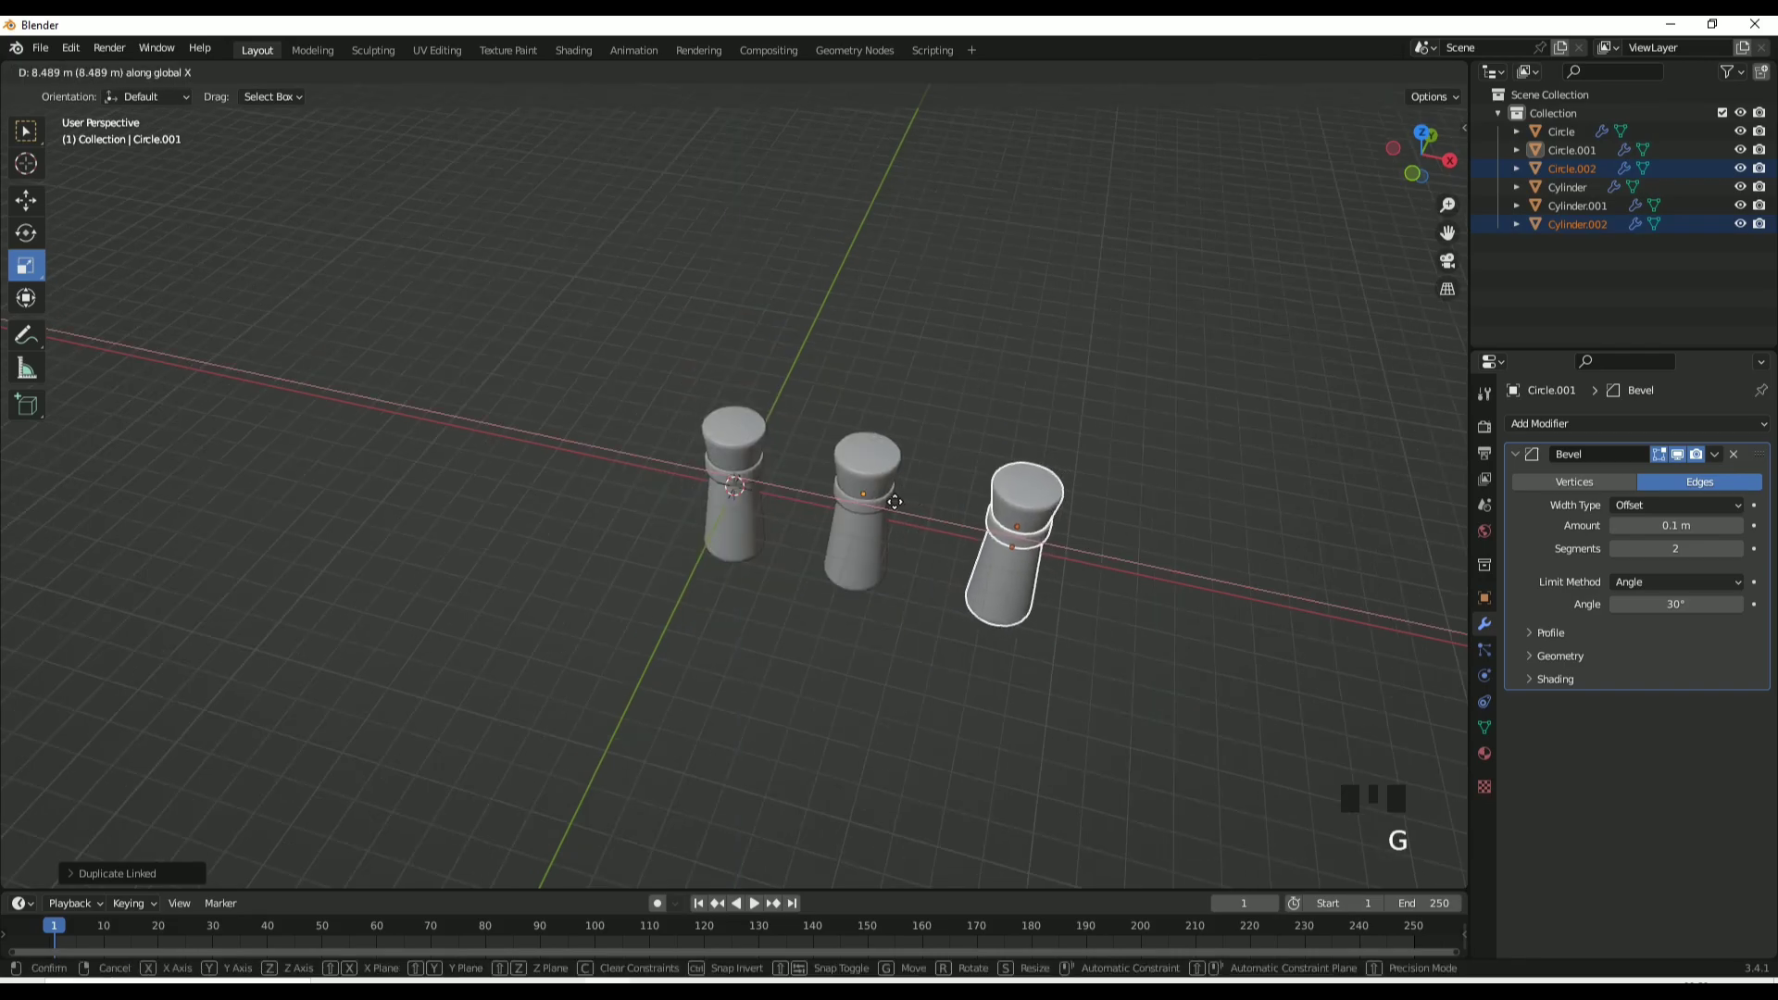
{"action": "left_click", "coordinate": [898, 496]}
{"action": "left_click", "coordinate": [952, 380]}
{"action": "middle_click_drag", "start_coordinate": [951, 387], "coordinate": [940, 335]}
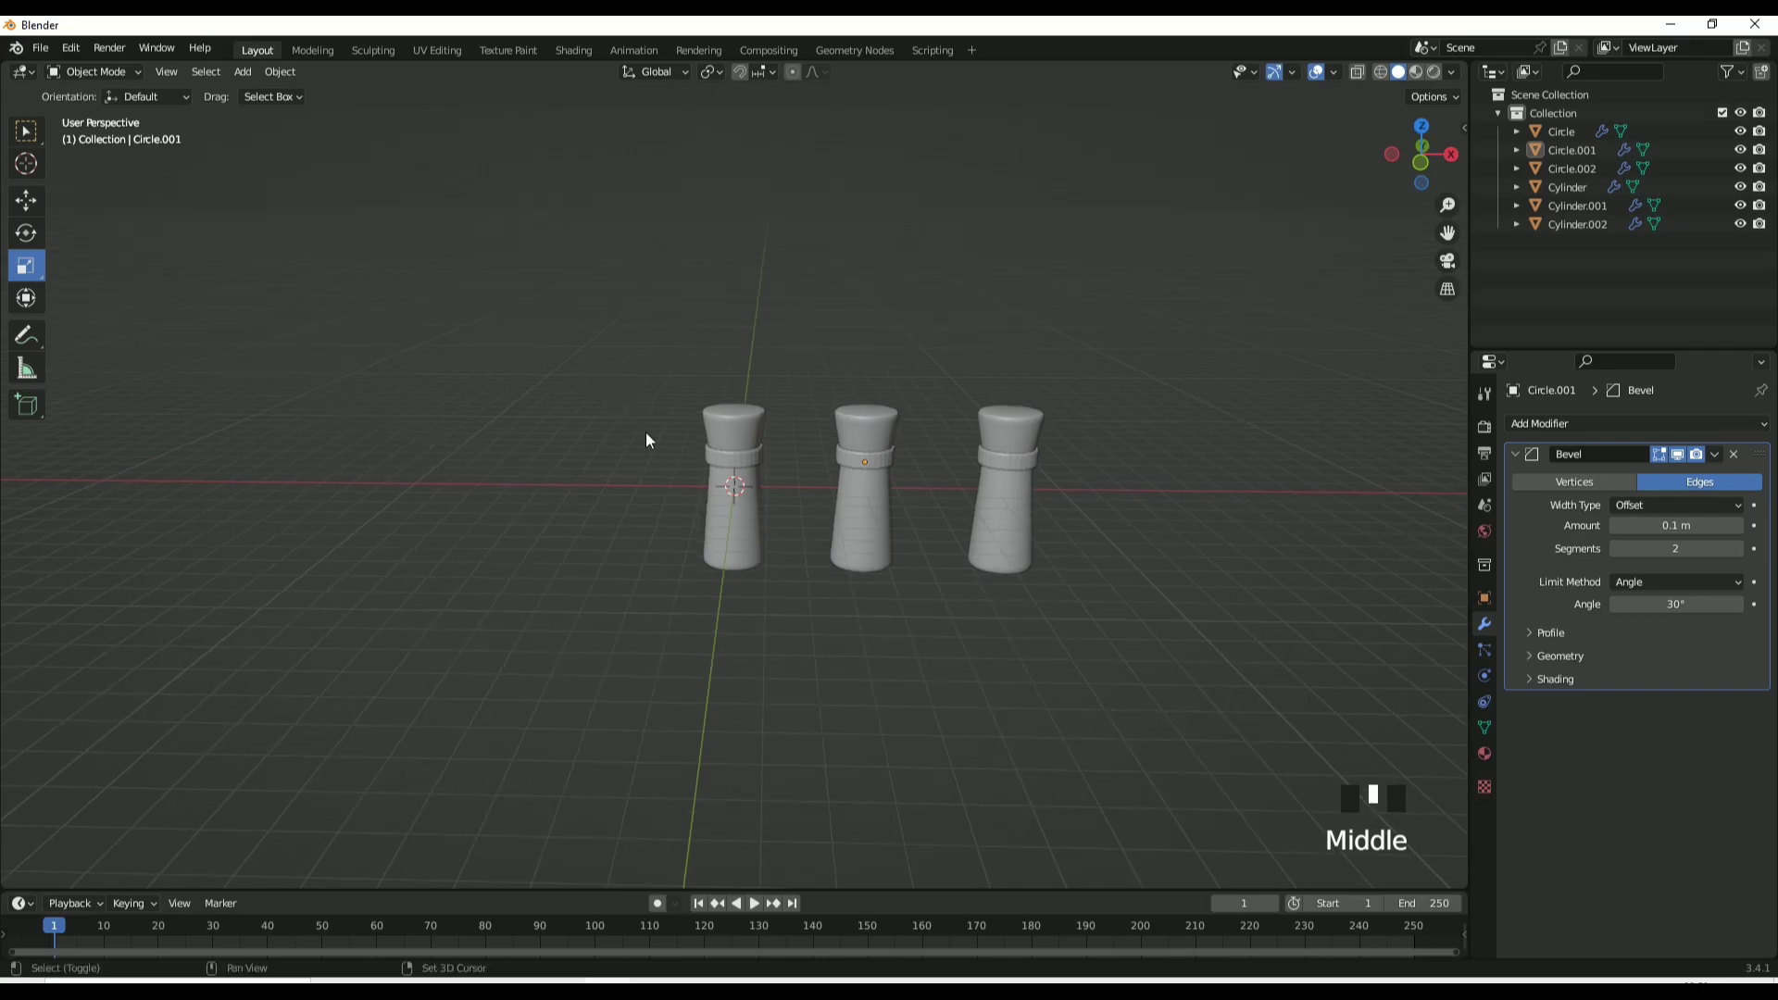
Add a new cylinder mesh and, in the front view, scale it down uniformly to about a quarter of its size.
{"action": "key", "text": "shift+a"}
{"action": "mouse_move", "coordinate": [657, 433]}
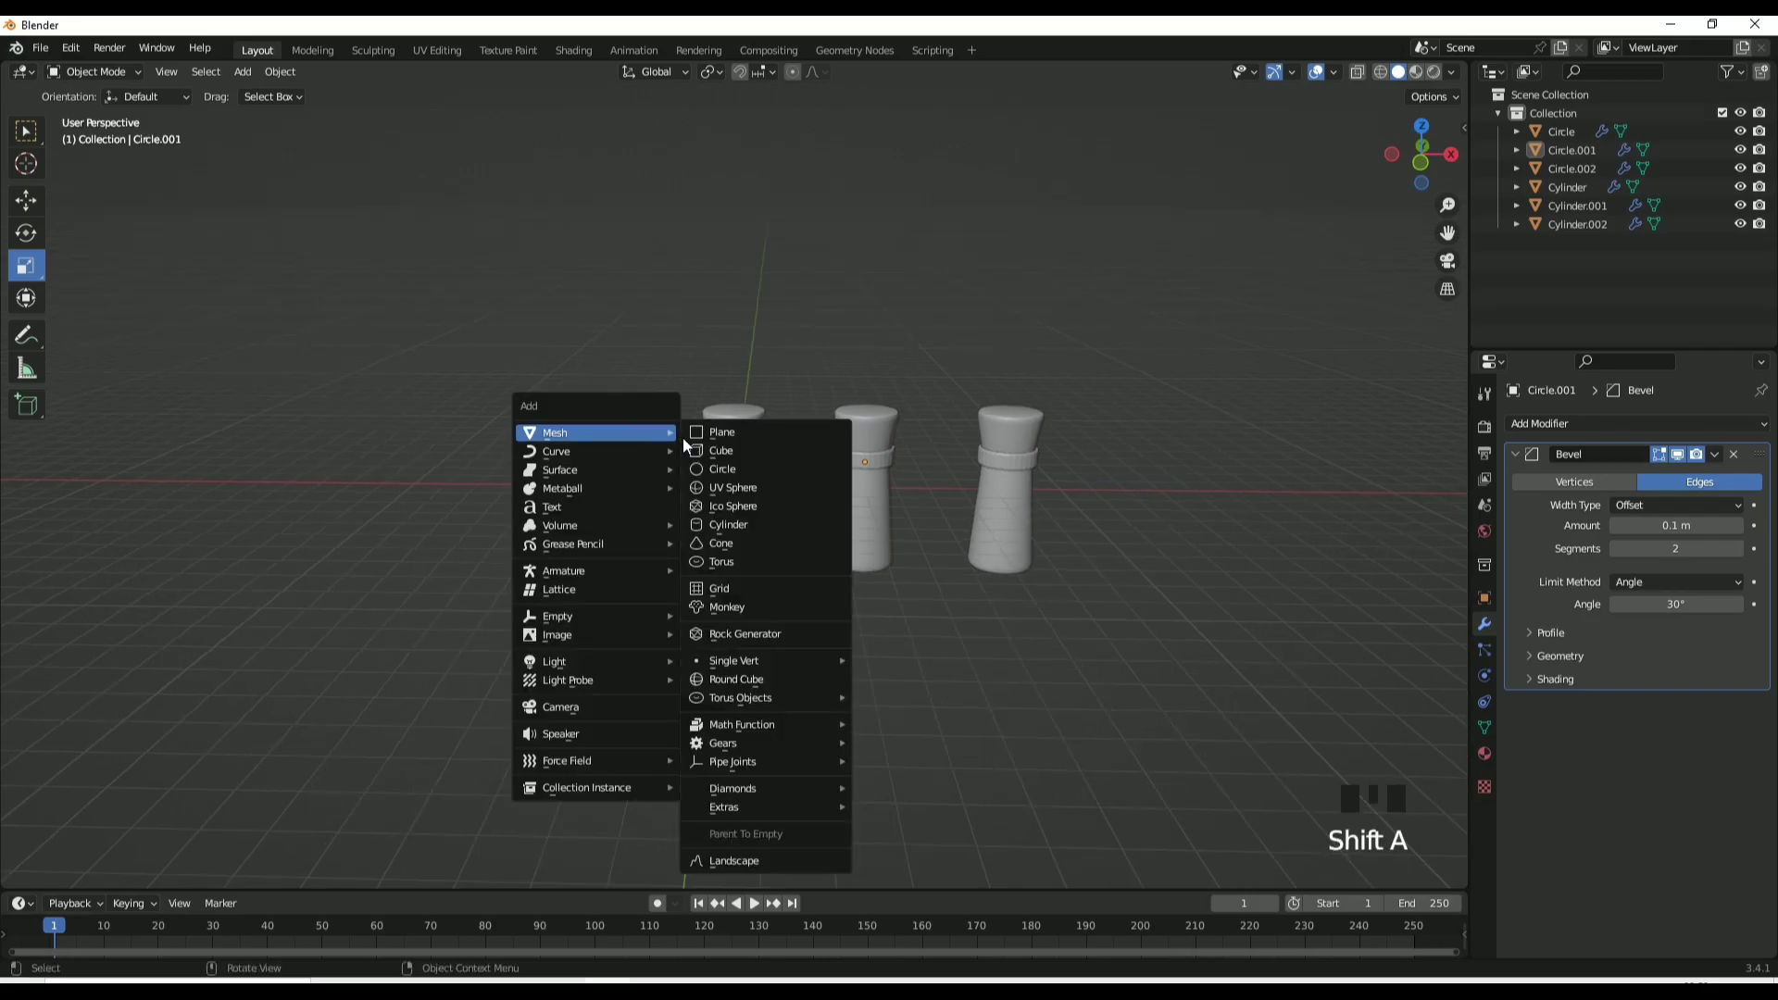
{"action": "left_click", "coordinate": [730, 527]}
{"action": "left_click", "coordinate": [1422, 162]}
{"action": "scroll", "coordinate": [996, 564], "scroll_direction": "up", "scroll_amount": 7}
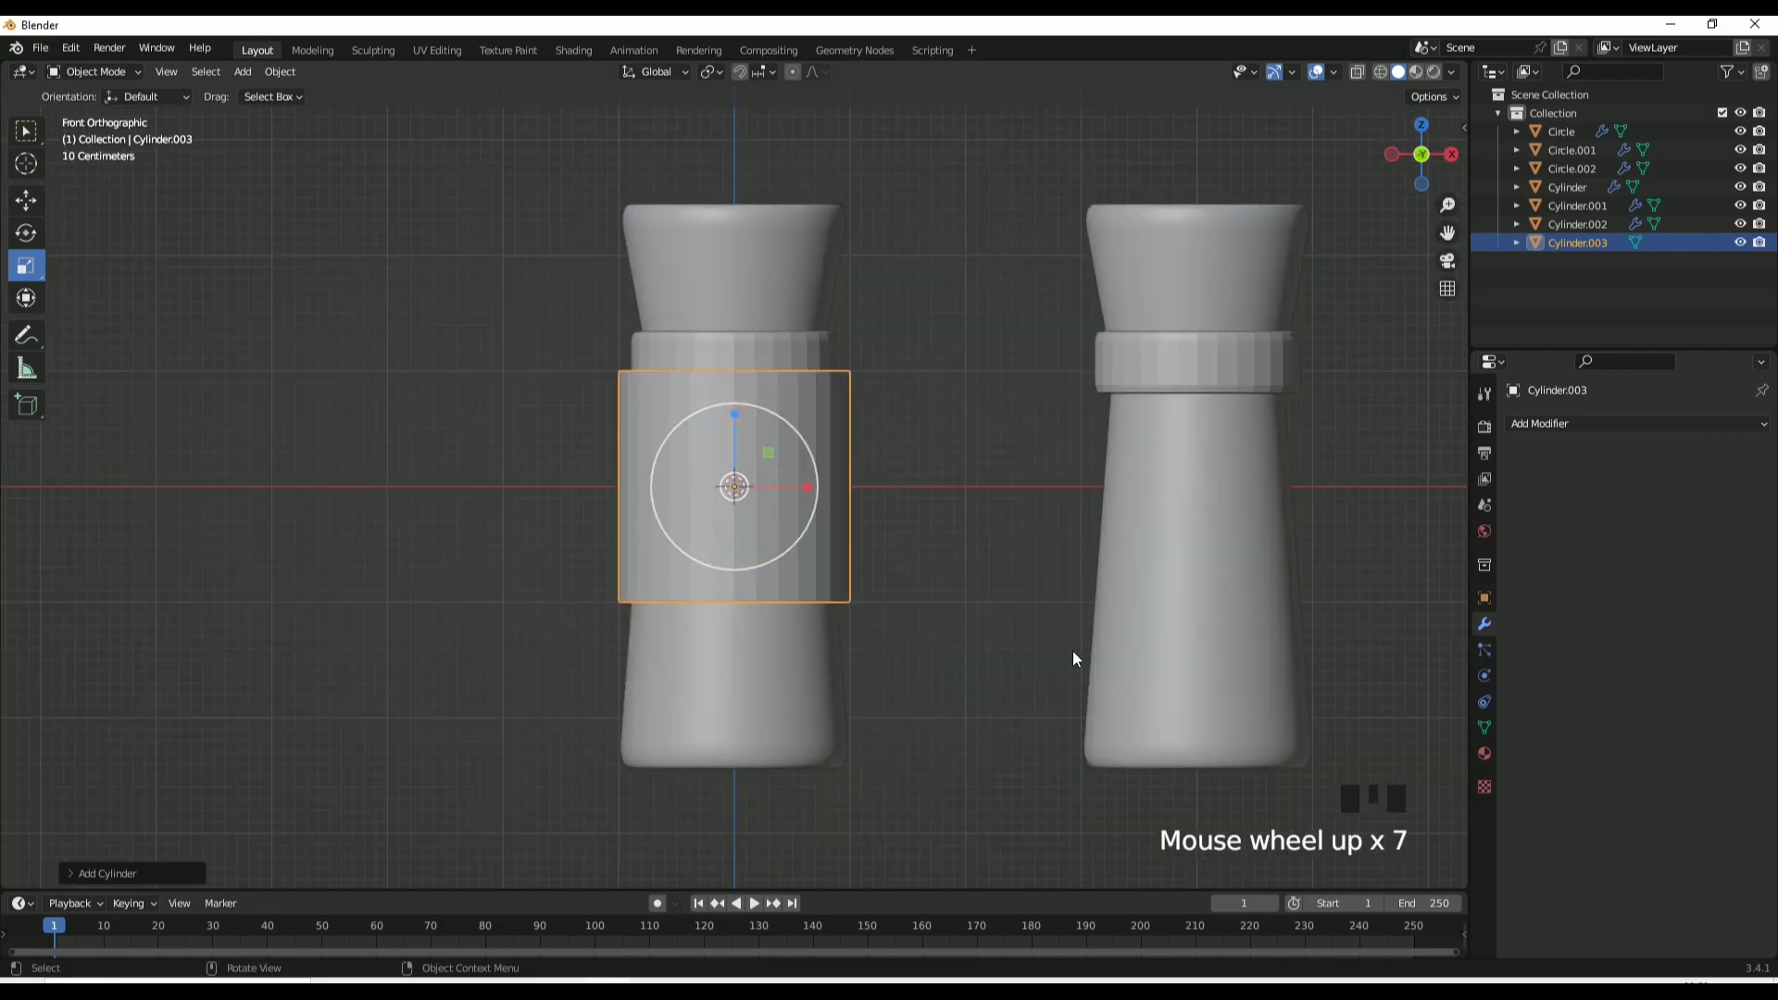
{"action": "key", "text": "s"}
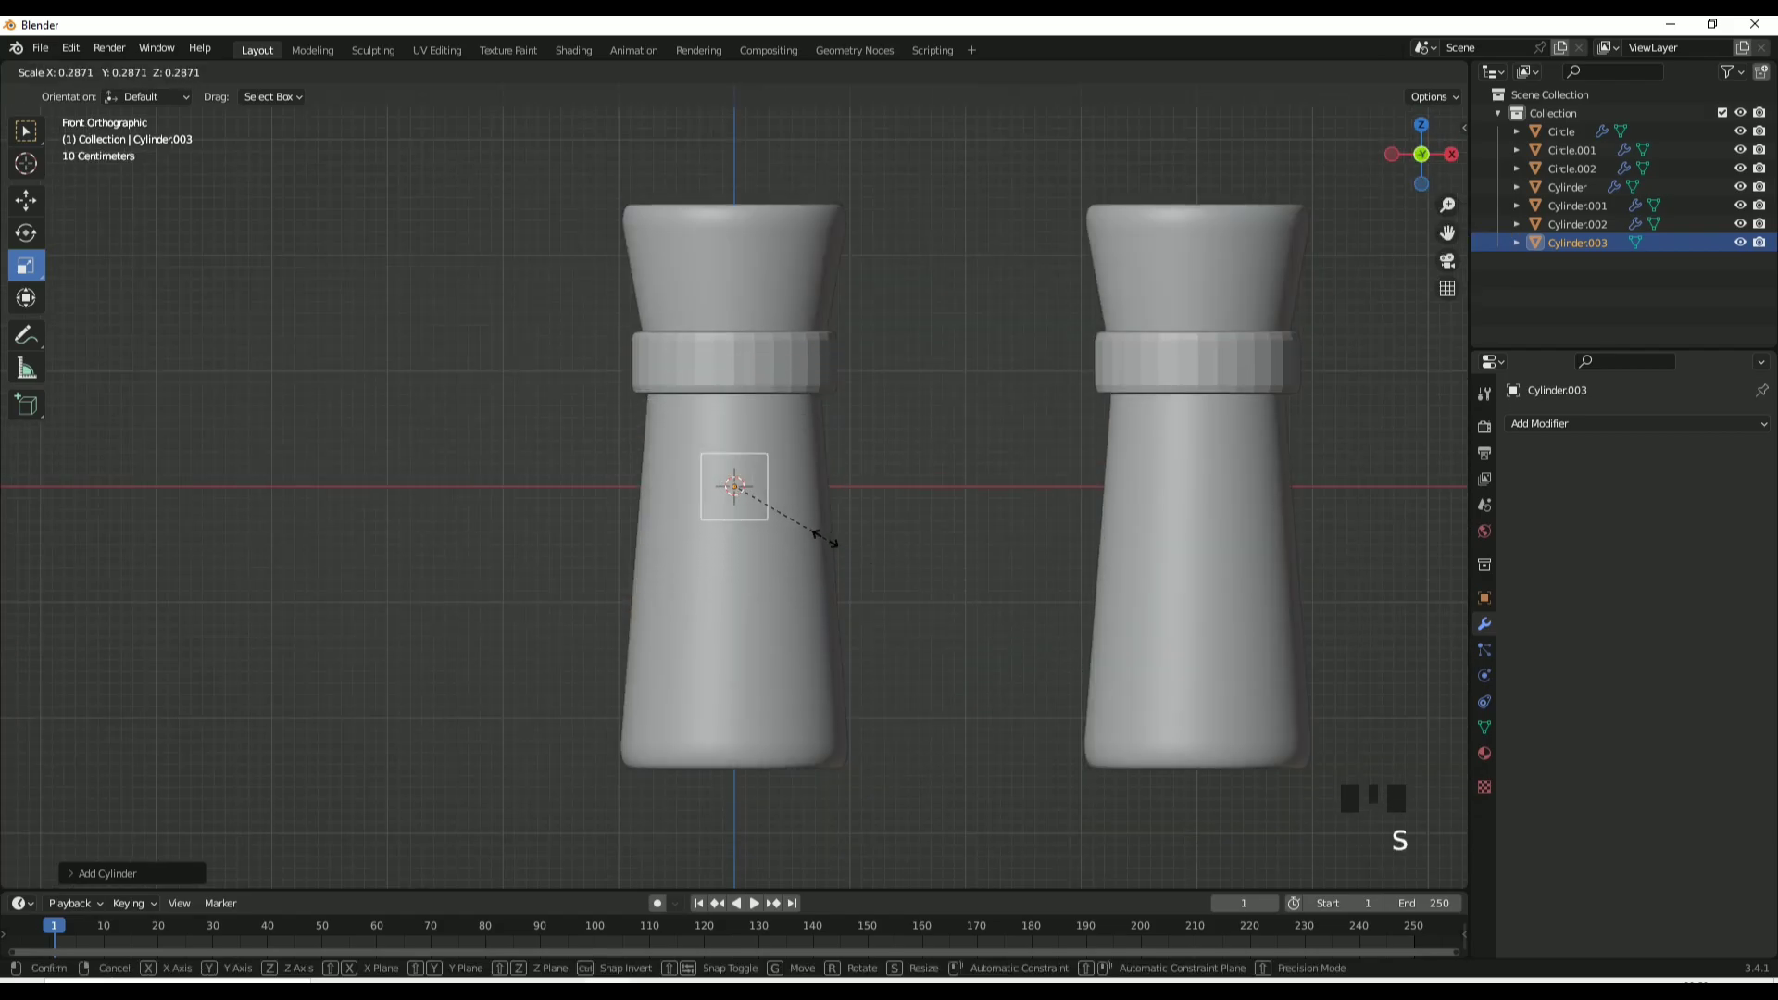
{"action": "left_click", "coordinate": [811, 532]}
Move the small cylinder along X to about 1.93 m, between the two posts, and set its Y rotation to 90°.
{"action": "key", "text": "g"}
{"action": "key", "text": "x"}
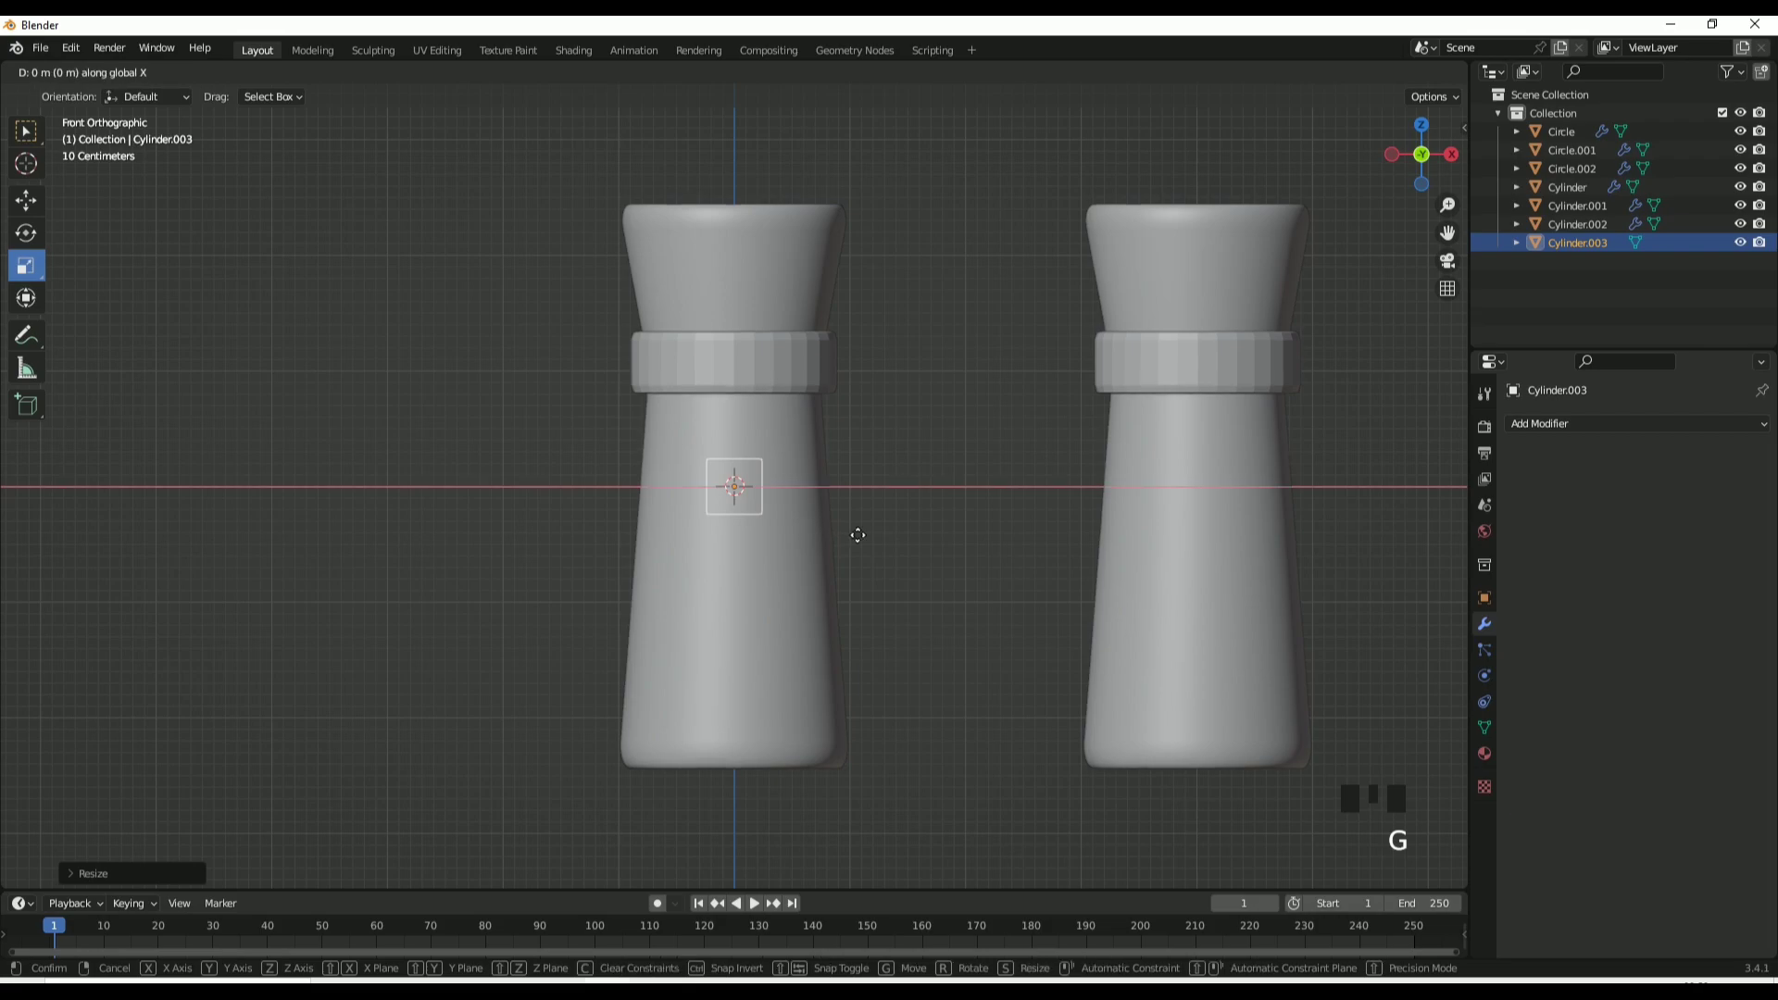
{"action": "left_click", "coordinate": [1029, 557]}
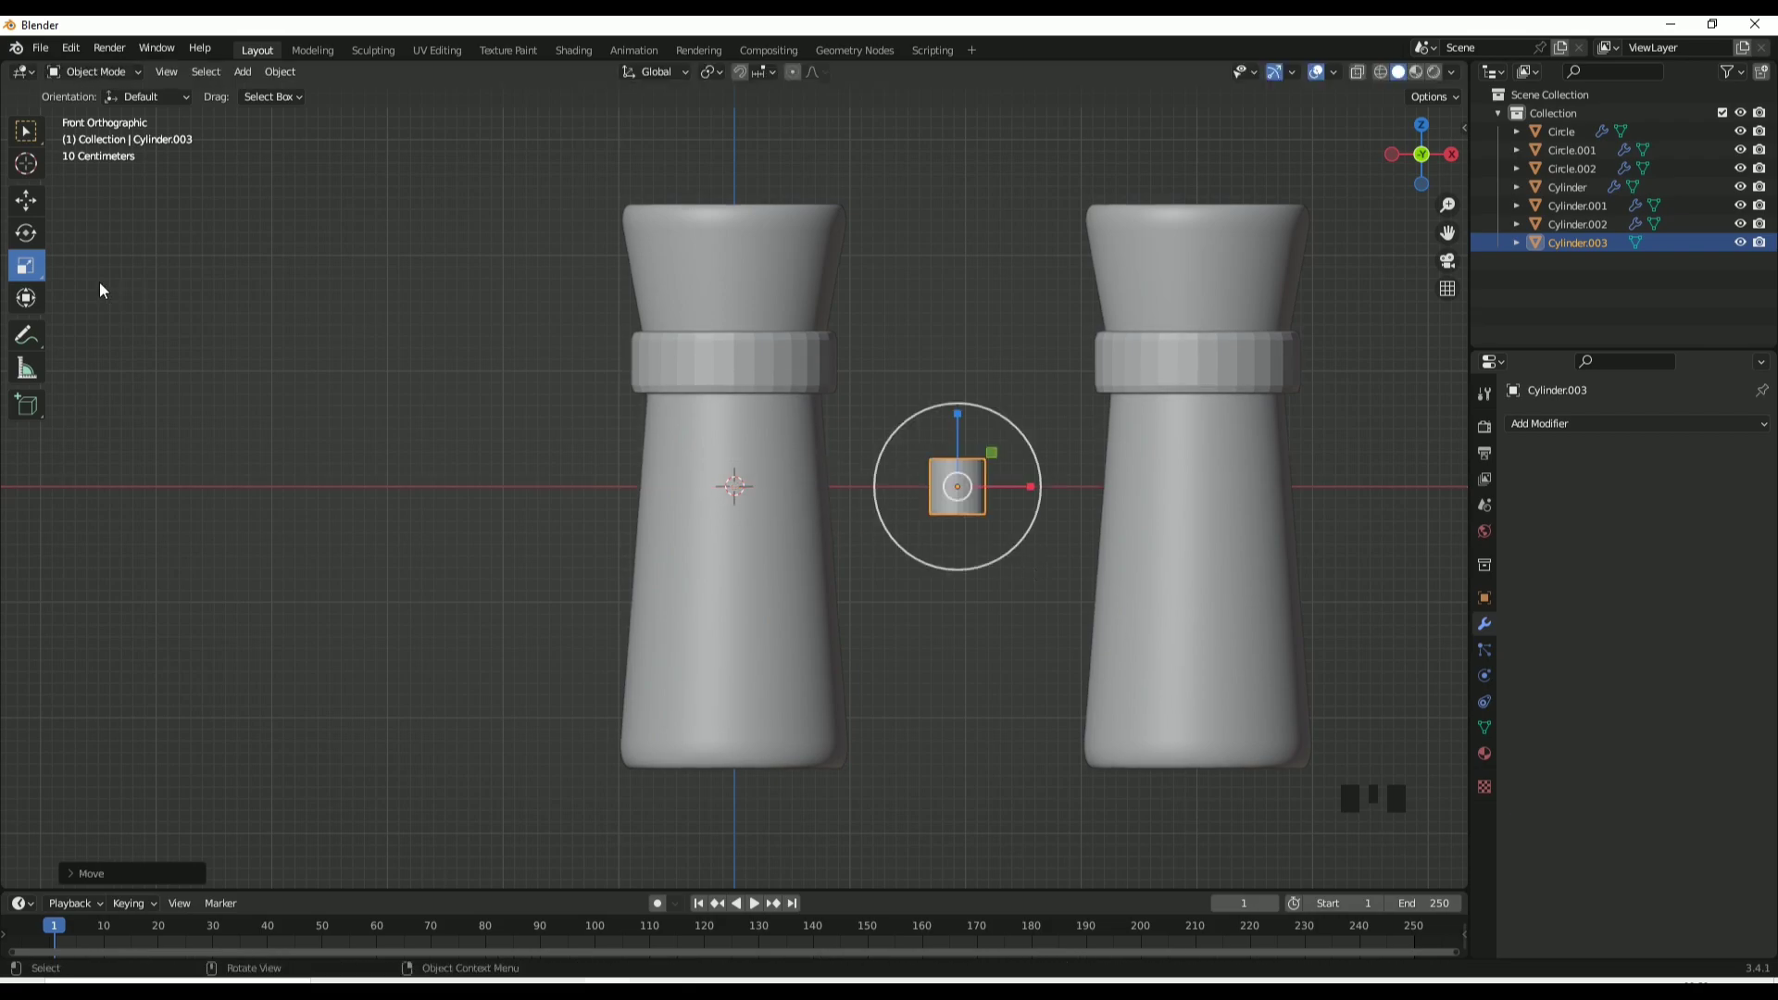
{"action": "left_click", "coordinate": [26, 232]}
{"action": "left_click_drag", "start_coordinate": [1012, 520], "coordinate": [1672, 712]}
{"action": "left_click", "coordinate": [1484, 598]}
{"action": "left_click", "coordinate": [1664, 560]}
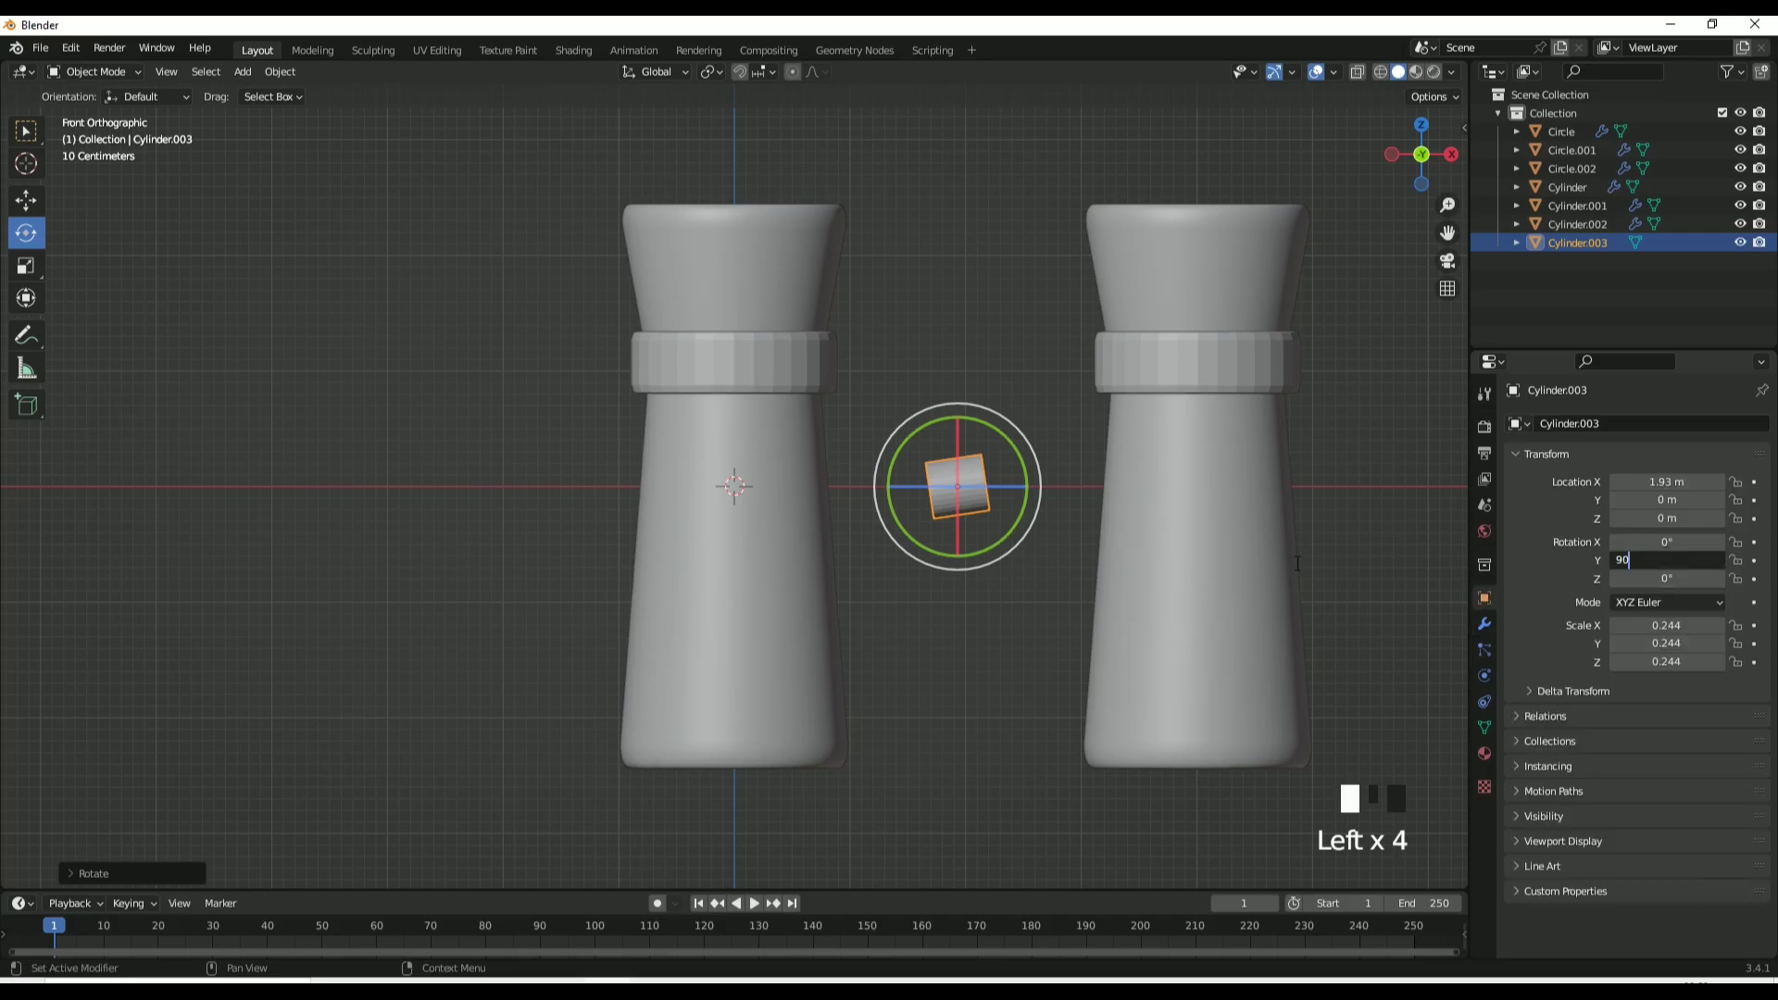
{"action": "type", "text": "90"}
{"action": "key", "text": "Return"}
Stretch the cylinder lengthwise to a Z scale of about 1.34 so it spans both posts, and position it at ring height, about 1.06 m on Z.
{"action": "left_click", "coordinate": [26, 265]}
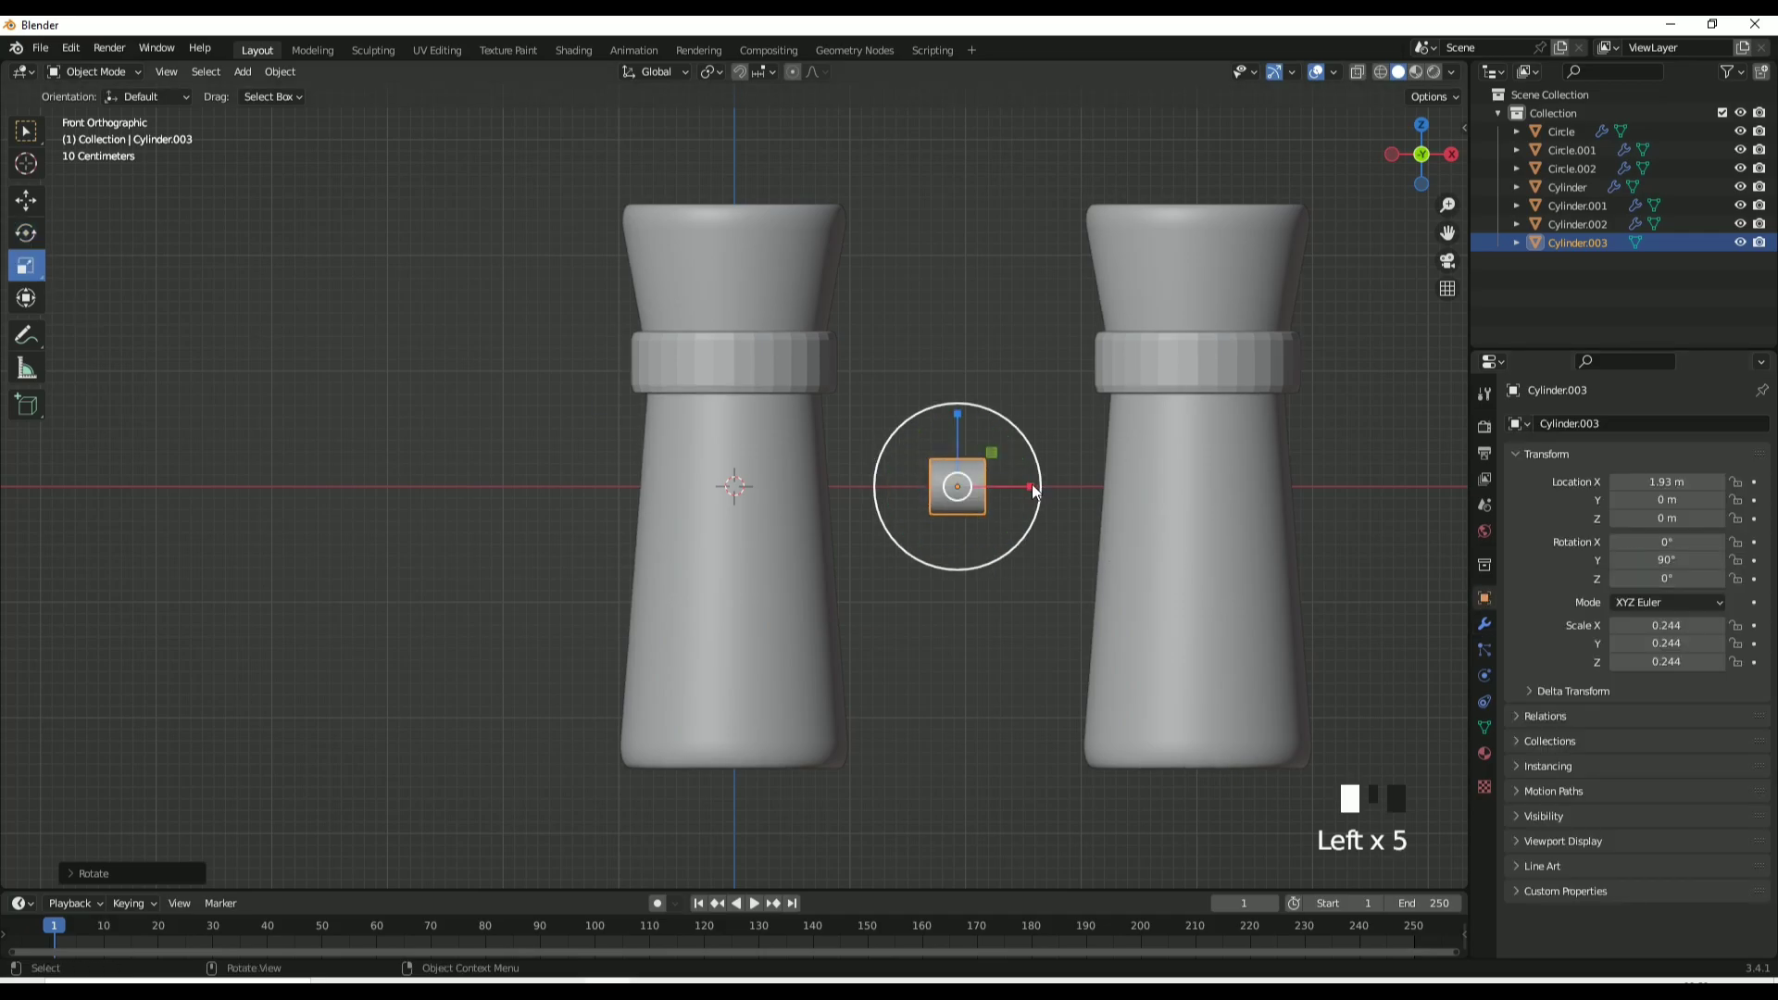
{"action": "left_click_drag", "start_coordinate": [1032, 484], "coordinate": [1388, 482]}
{"action": "key", "text": "g"}
{"action": "left_click", "coordinate": [1393, 482]}
{"action": "key", "text": "g"}
{"action": "middle_click", "coordinate": [1388, 462]}
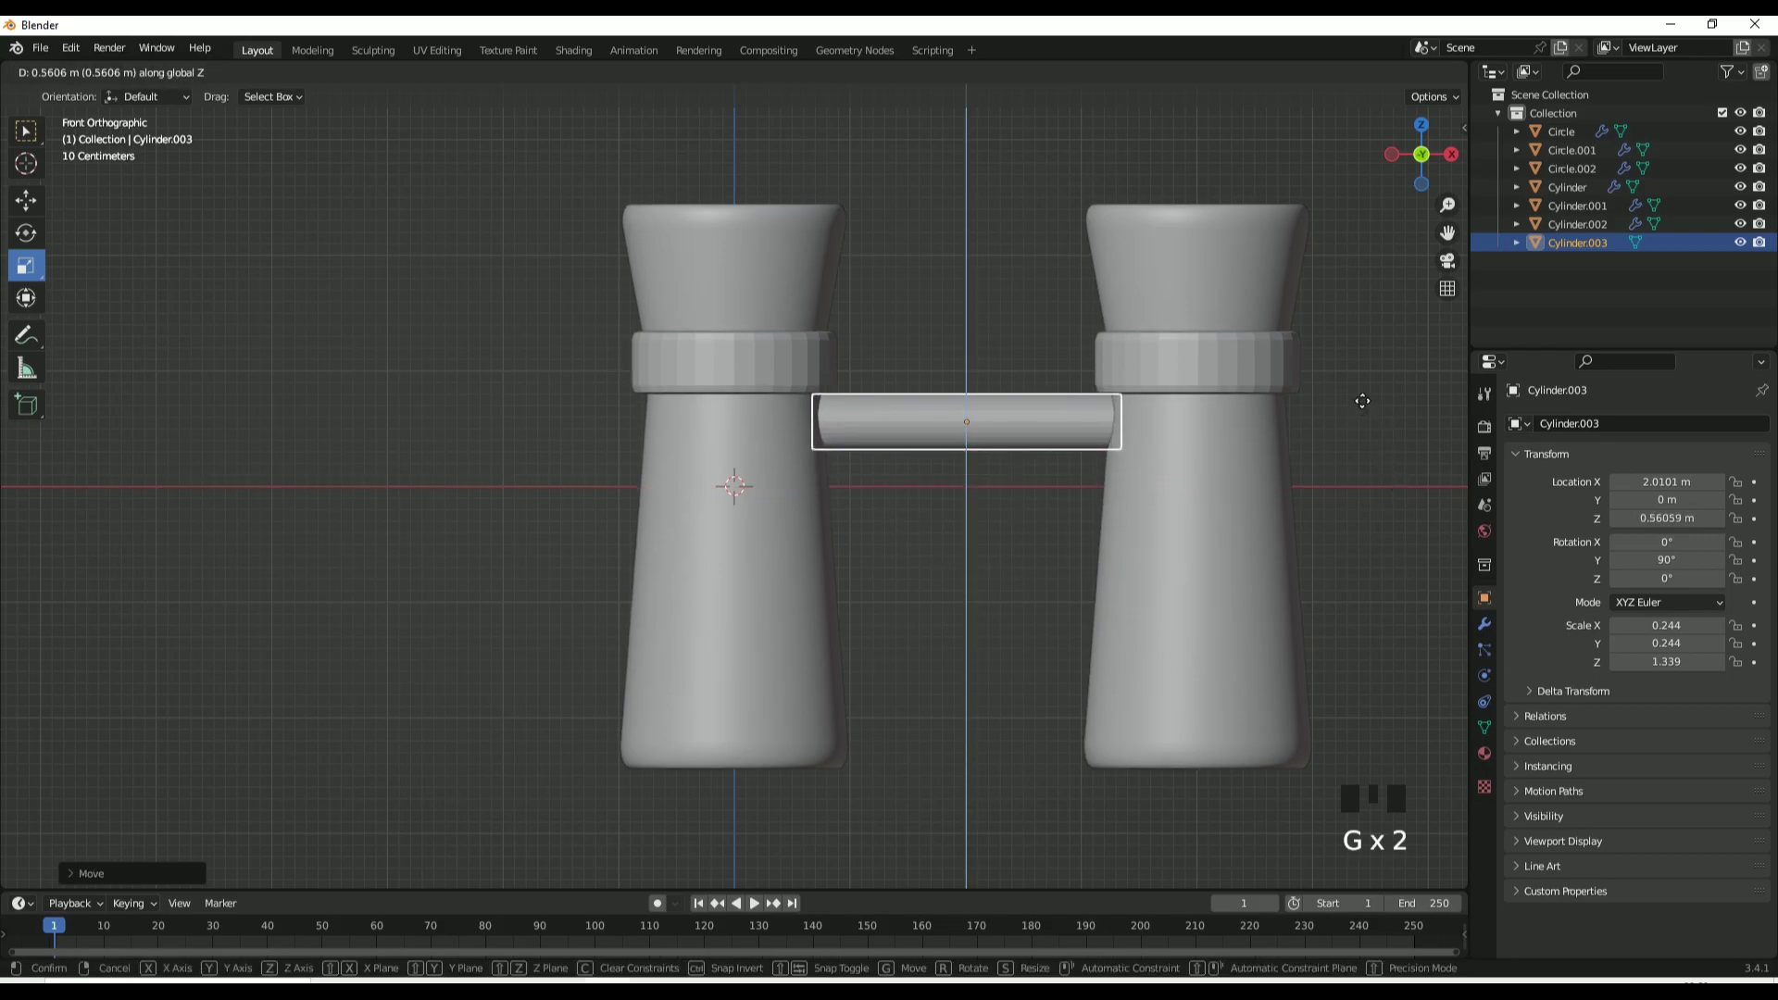
{"action": "left_click", "coordinate": [1356, 359]}
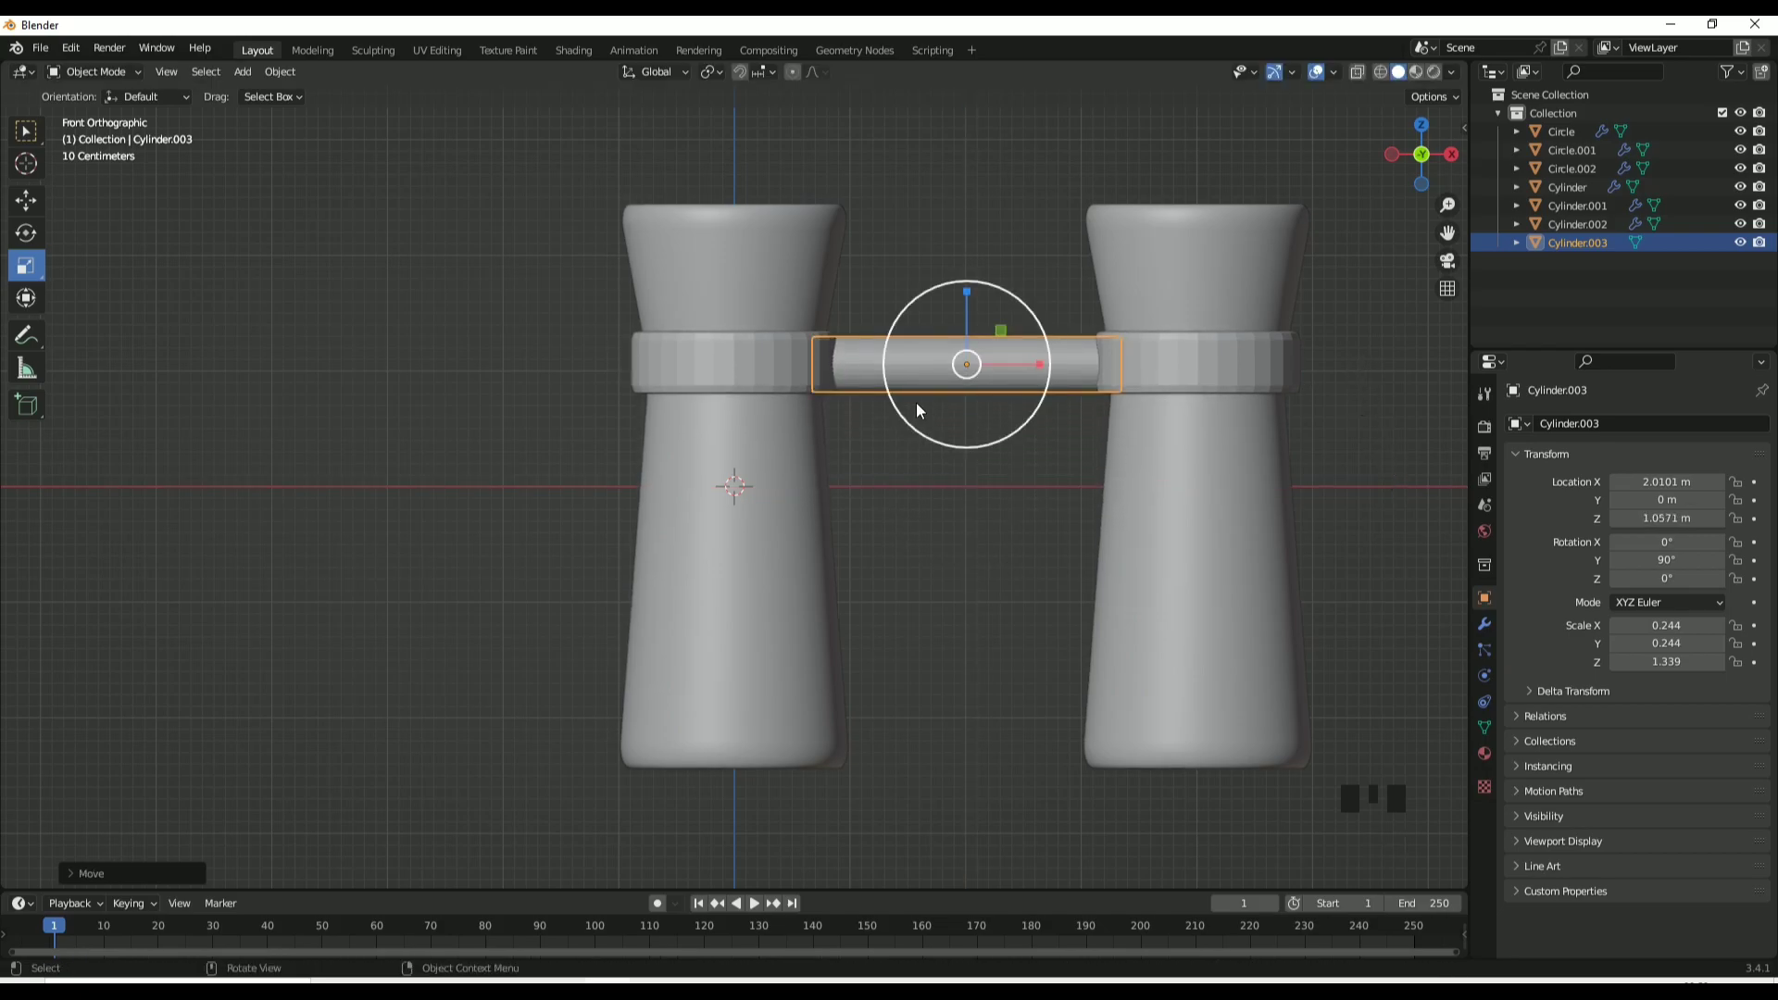
Add a centred loop cut across the connecting bar and lower that loop about 0.46 m along Z.
{"action": "key", "text": "Tab"}
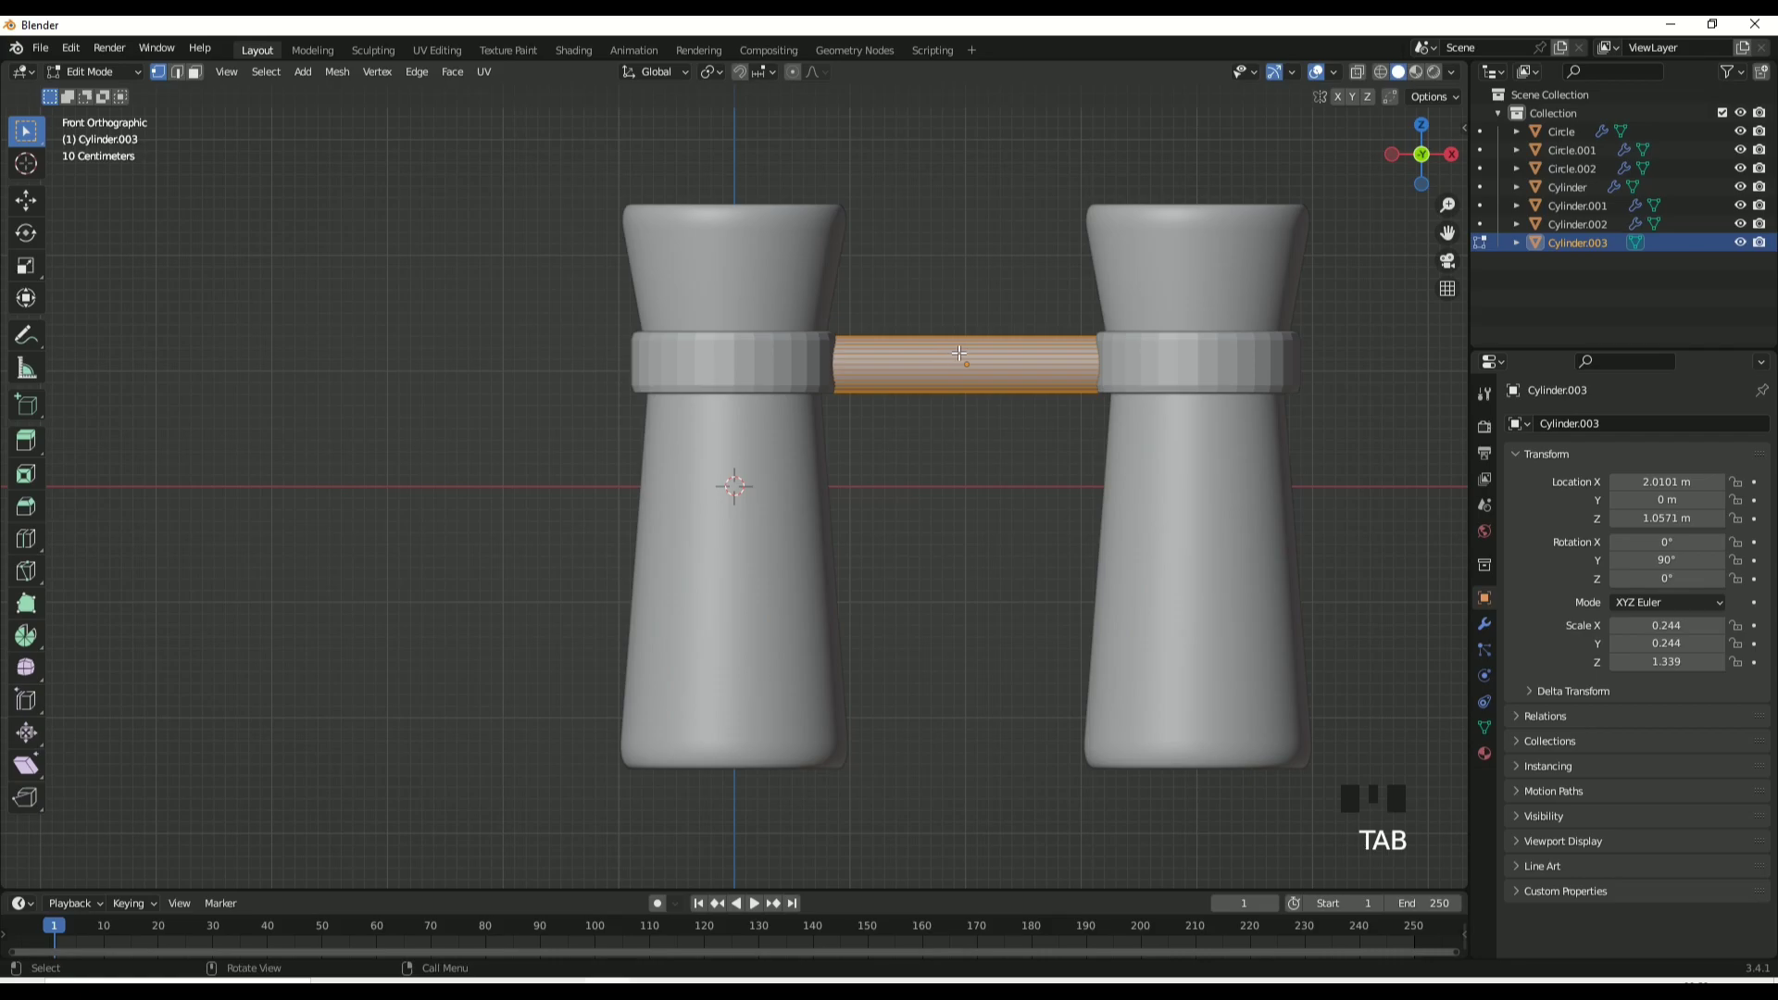
{"action": "key", "text": "ctrl+r"}
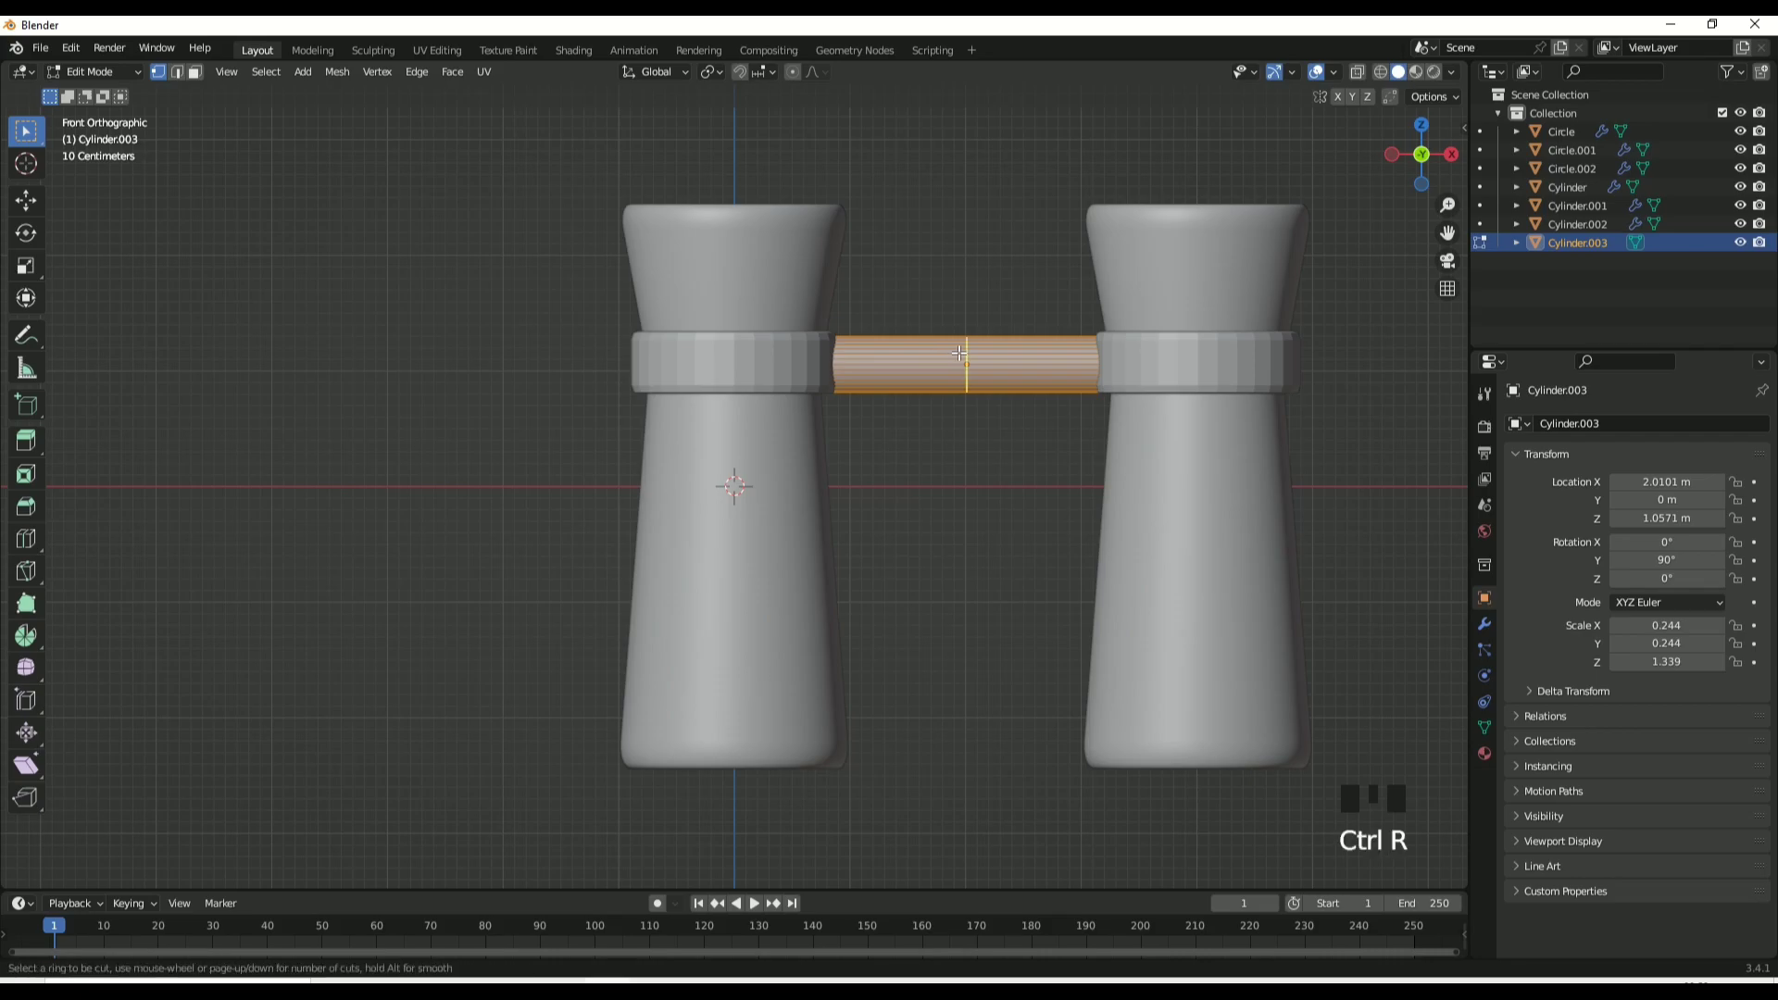
{"action": "left_click", "coordinate": [959, 352]}
{"action": "right_click", "coordinate": [959, 353]}
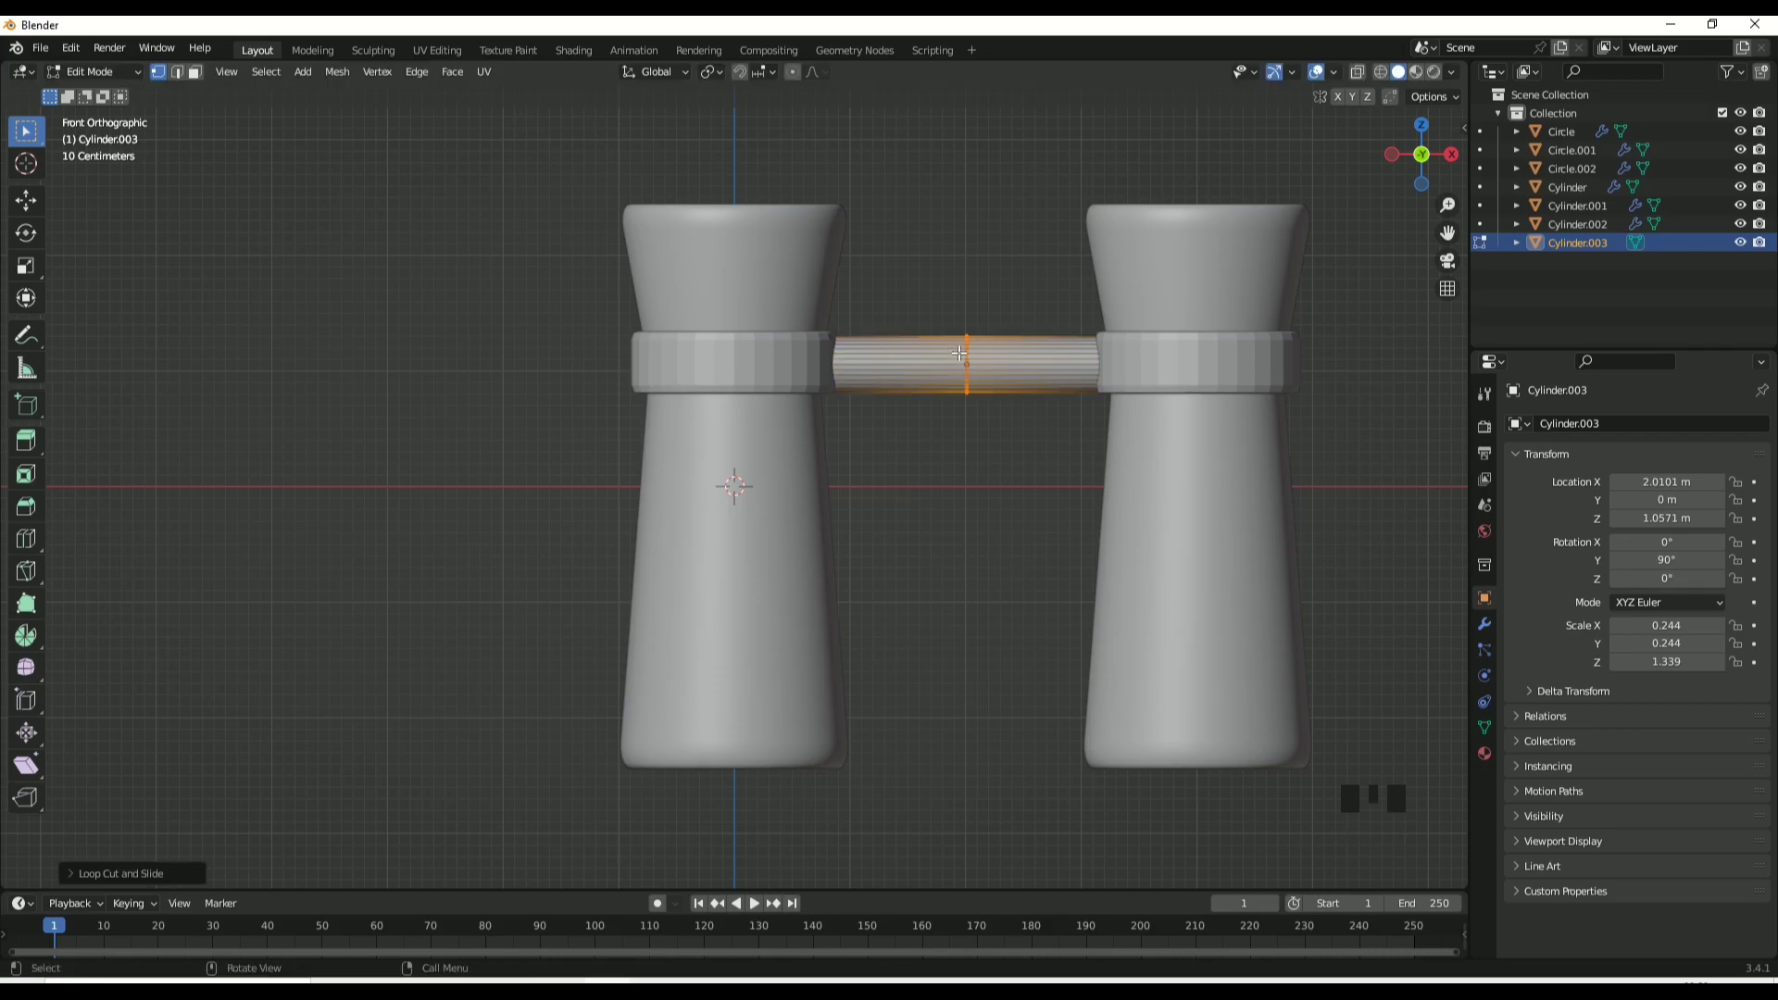
{"action": "key", "text": "g"}
{"action": "key", "text": "z"}
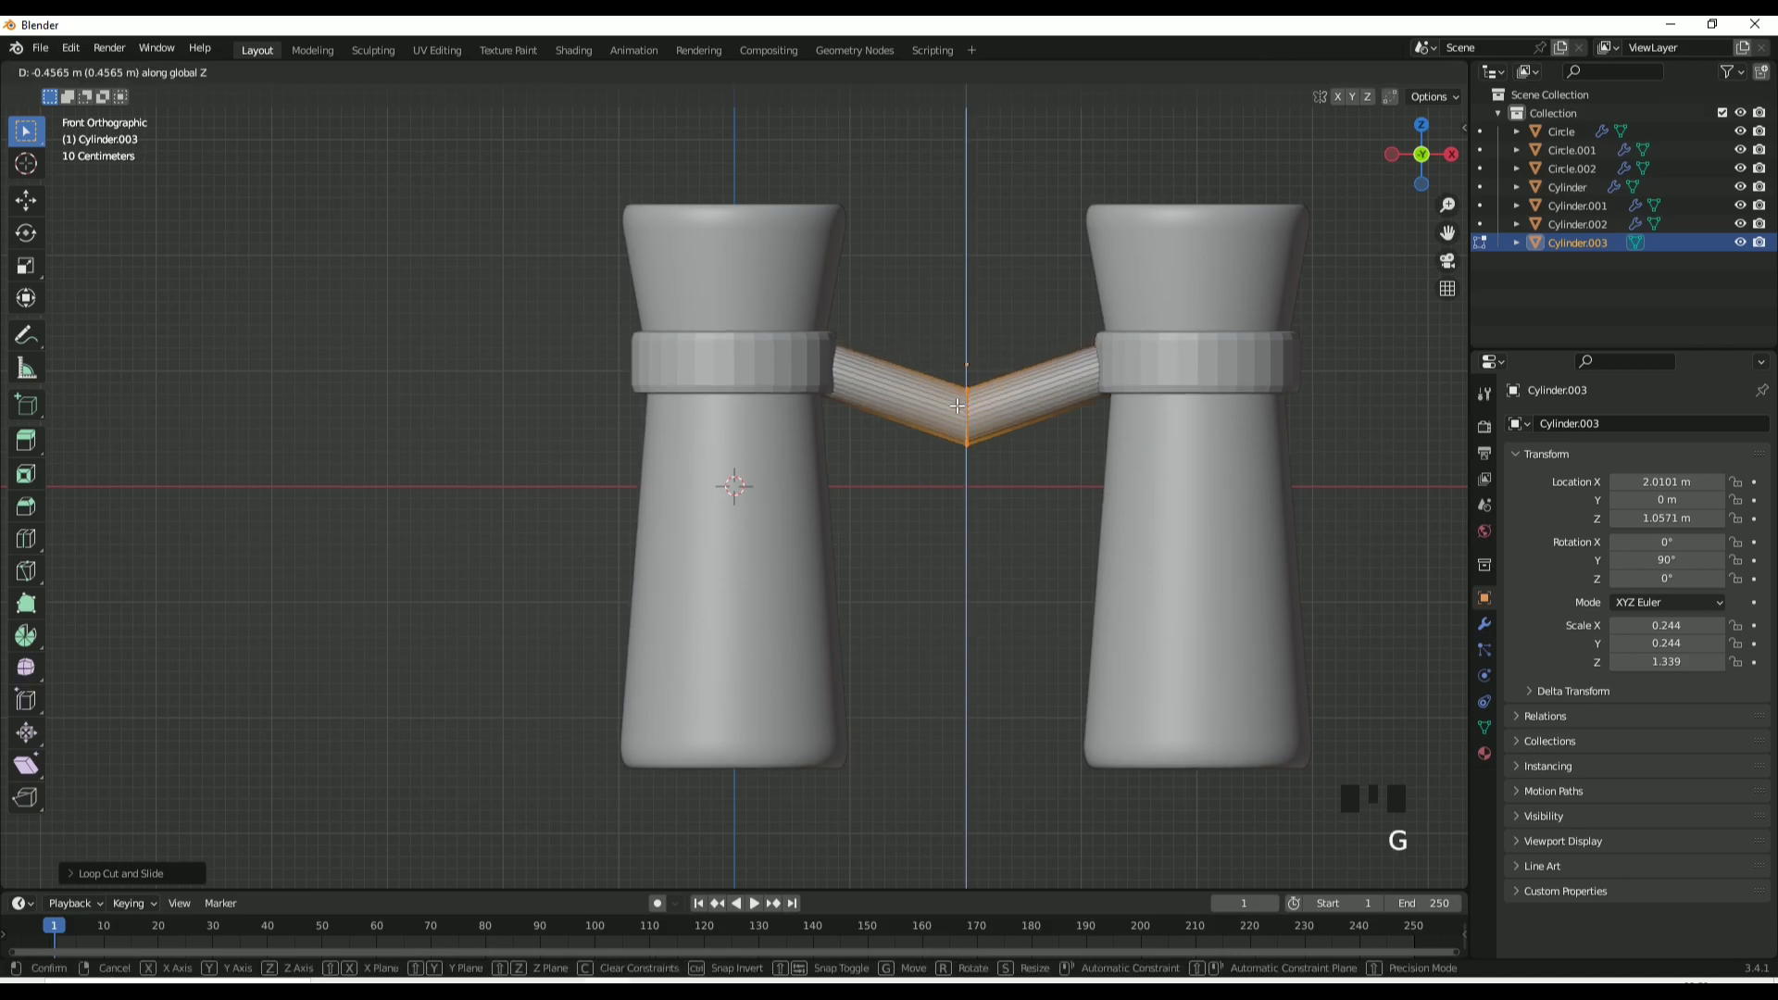
{"action": "left_click", "coordinate": [957, 405]}
Add a centred loop cut to each sloping half of the connecting bar.
{"action": "key", "text": "ctrl+r"}
{"action": "left_click", "coordinate": [1037, 378]}
{"action": "right_click", "coordinate": [1037, 378]}
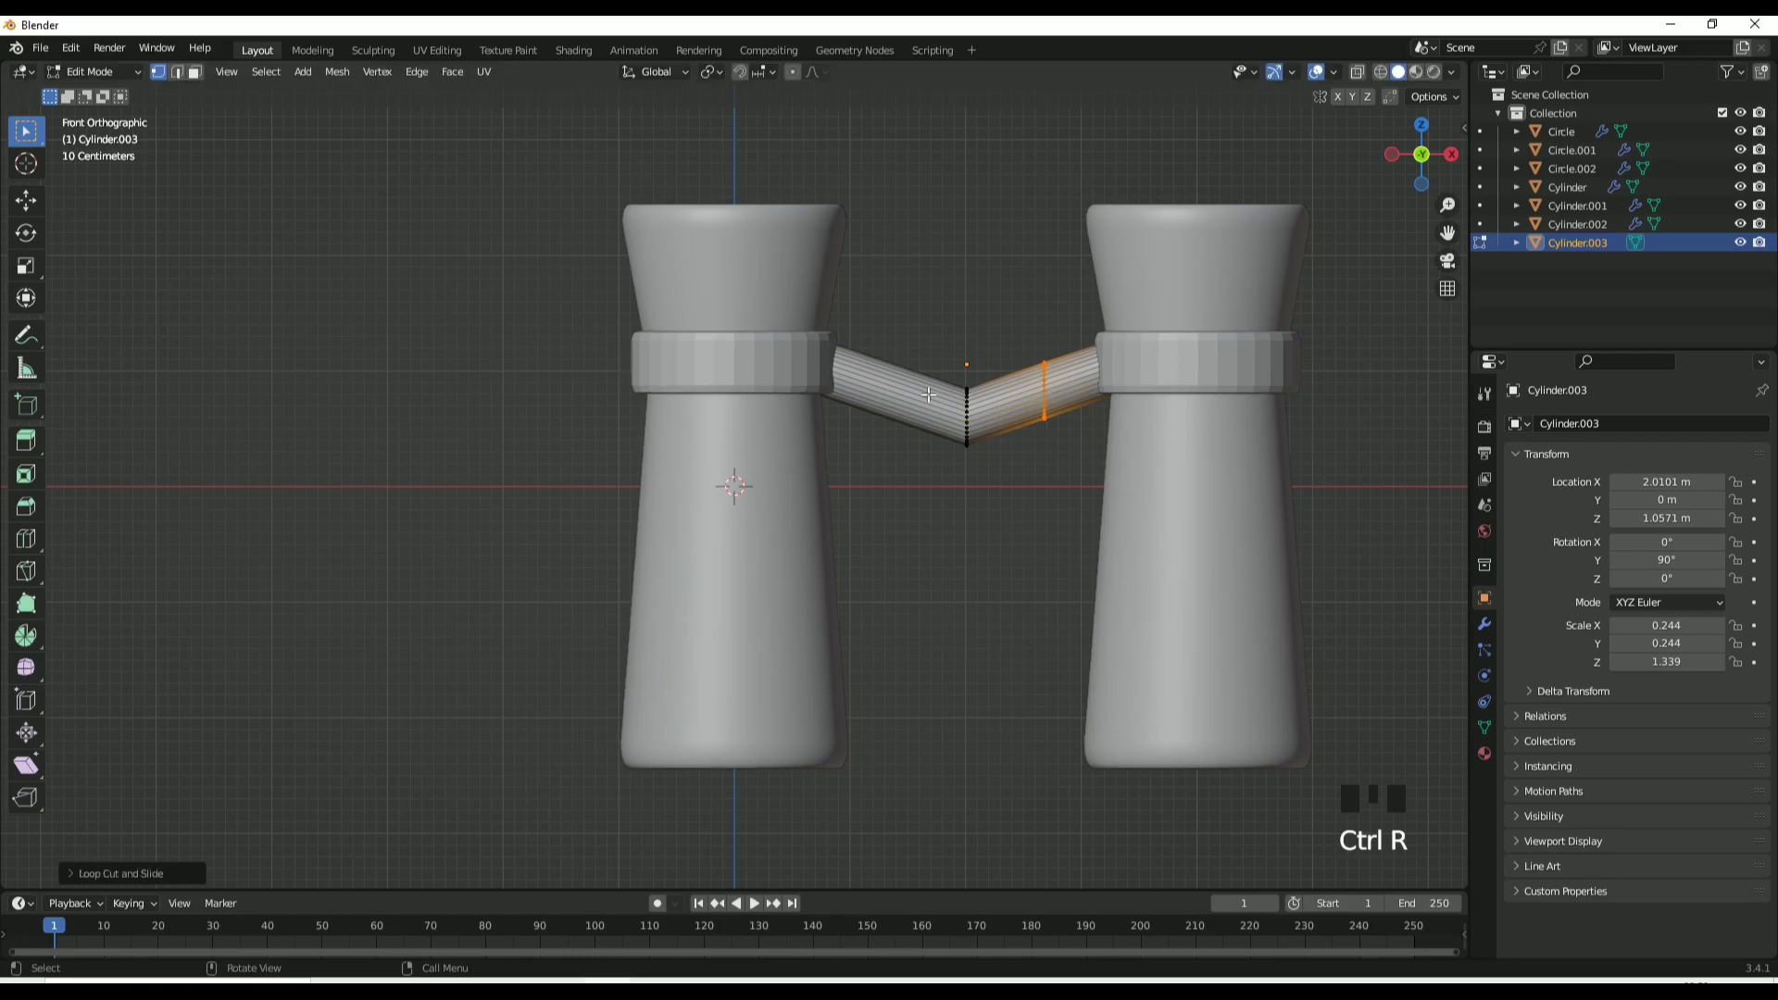
{"action": "key", "text": "ctrl+r"}
{"action": "left_click", "coordinate": [874, 389]}
{"action": "right_click", "coordinate": [873, 389]}
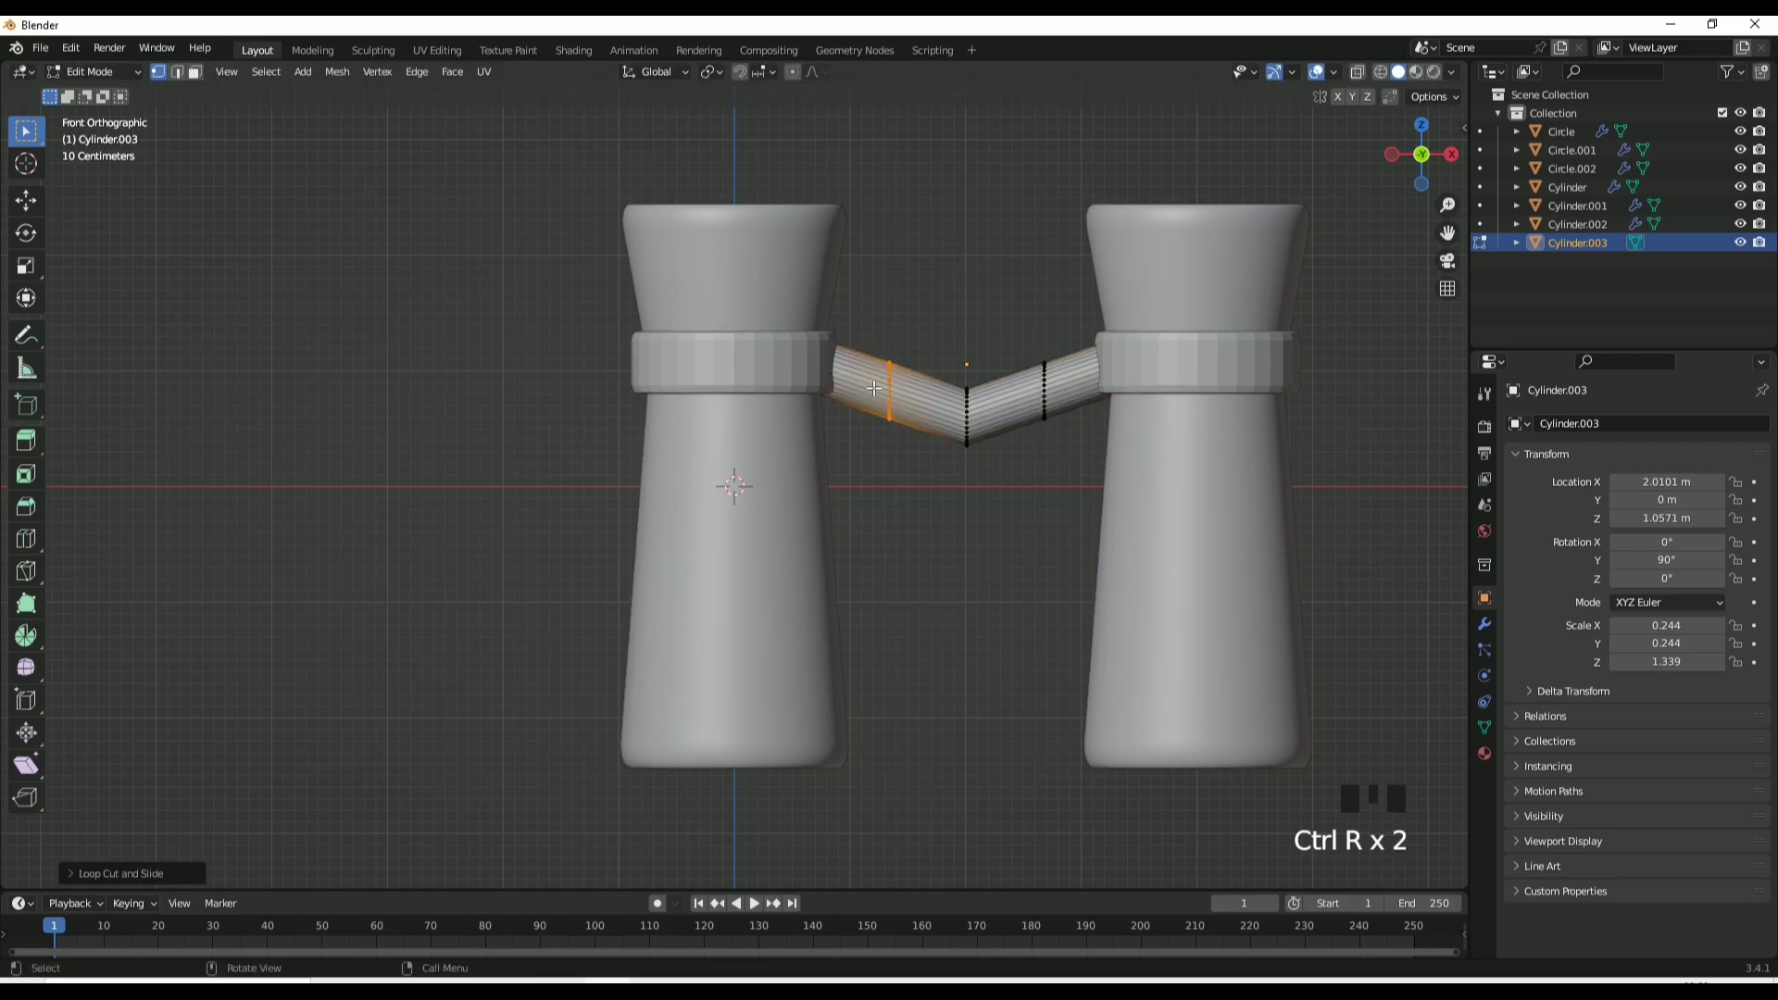
Select both complete side loops of the bar and lower them about 0.15 m along Z to form a sagging curve.
{"action": "left_click", "coordinate": [1357, 72]}
{"action": "left_click_drag", "start_coordinate": [1021, 303], "coordinate": [1052, 449]}
{"action": "left_click_drag", "start_coordinate": [871, 335], "coordinate": [933, 465], "text": "shift"}
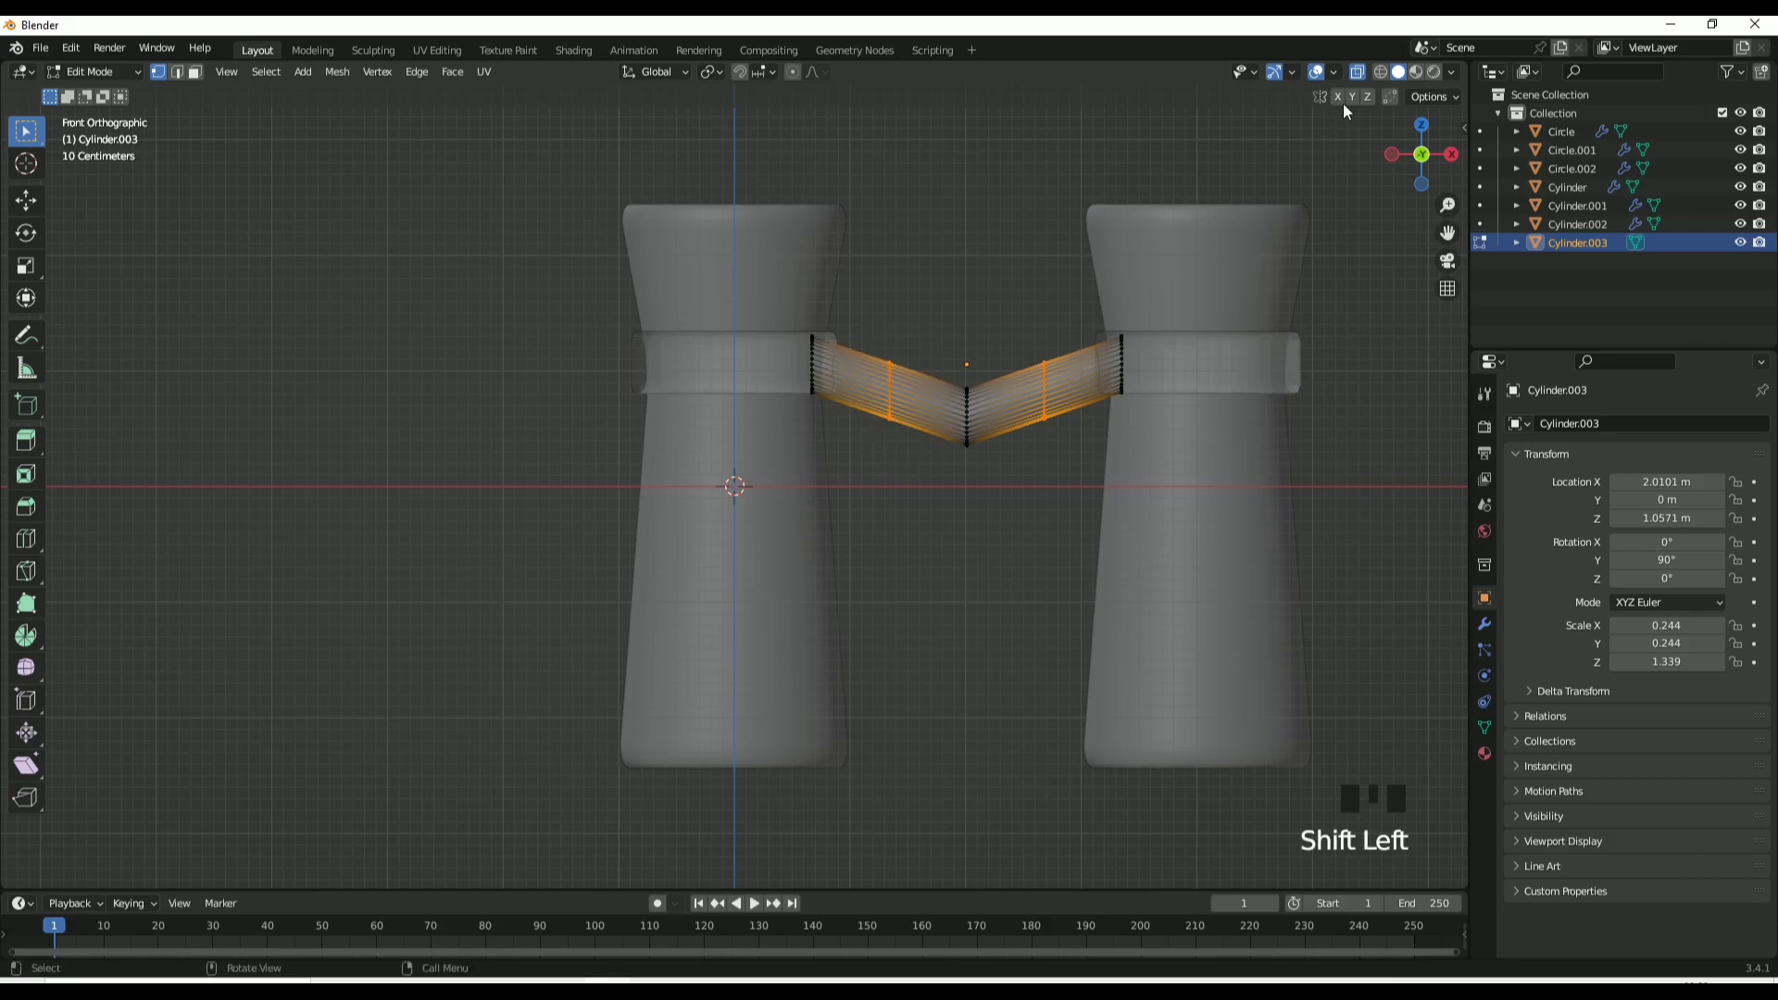
{"action": "left_click", "coordinate": [1359, 71]}
{"action": "key", "text": "g"}
{"action": "key", "text": "z"}
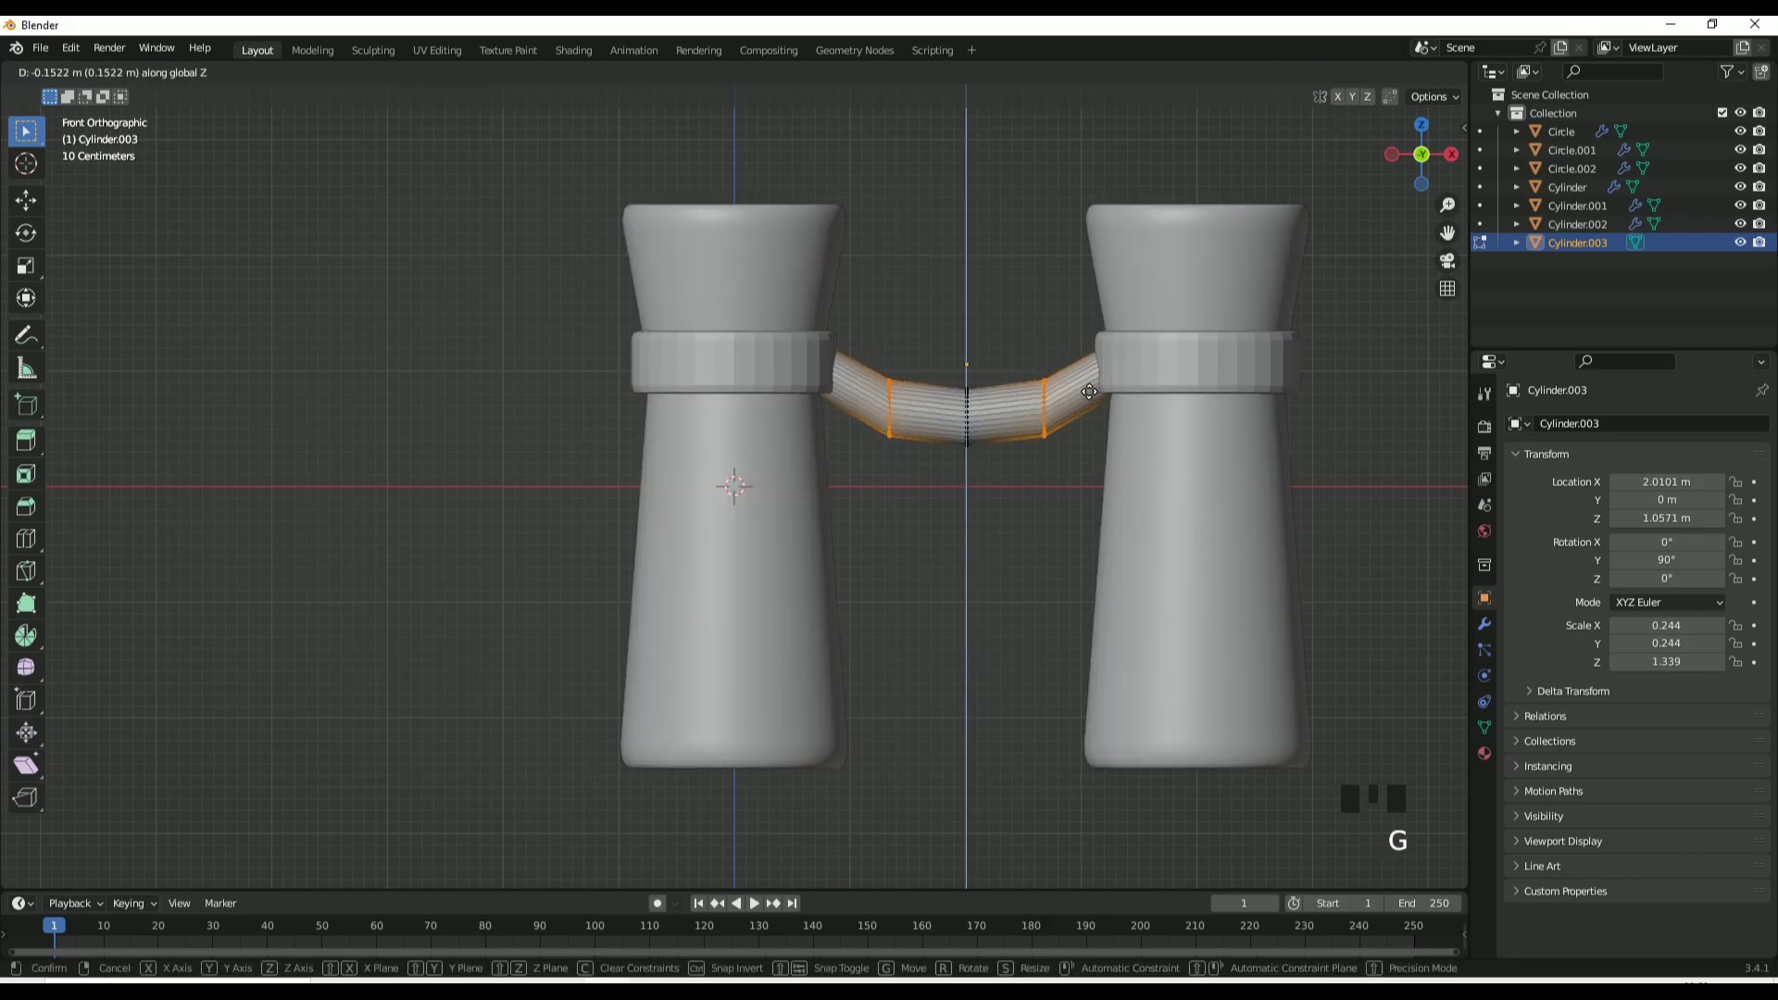
{"action": "left_click", "coordinate": [1091, 392]}
Return to Object Mode and shade the connecting bar smooth.
{"action": "key", "text": "Tab"}
{"action": "right_click", "coordinate": [926, 399]}
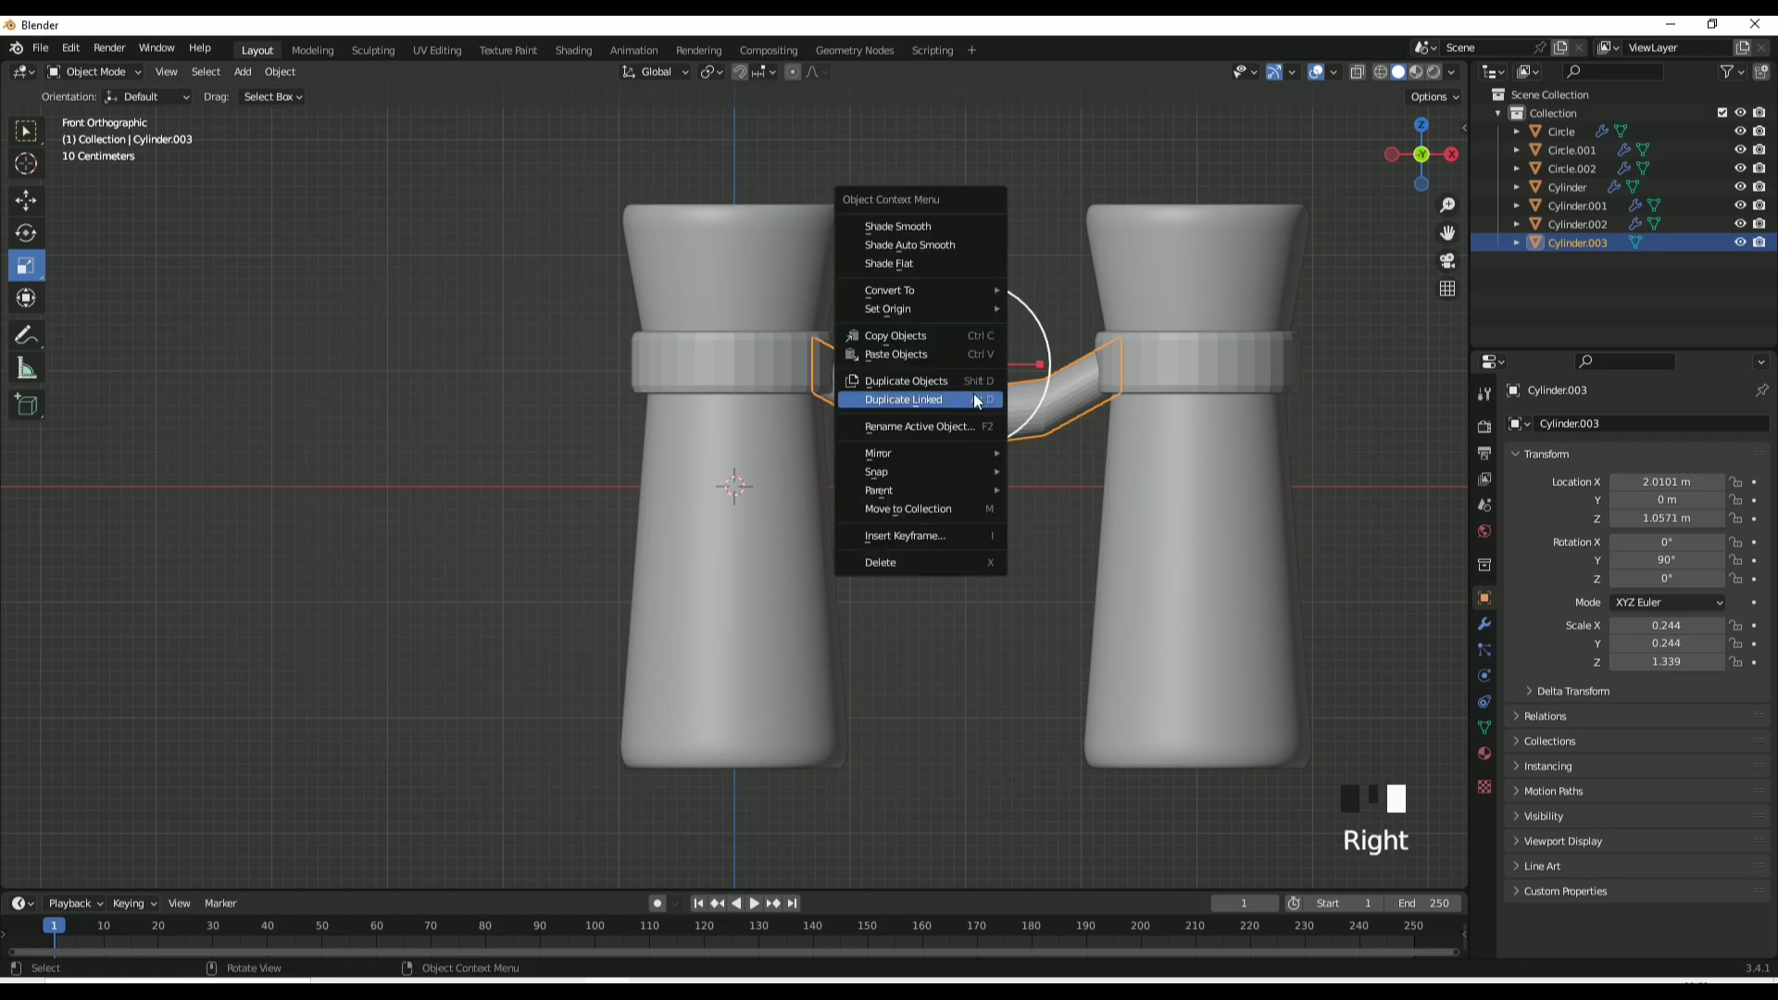
{"action": "left_click", "coordinate": [952, 225]}
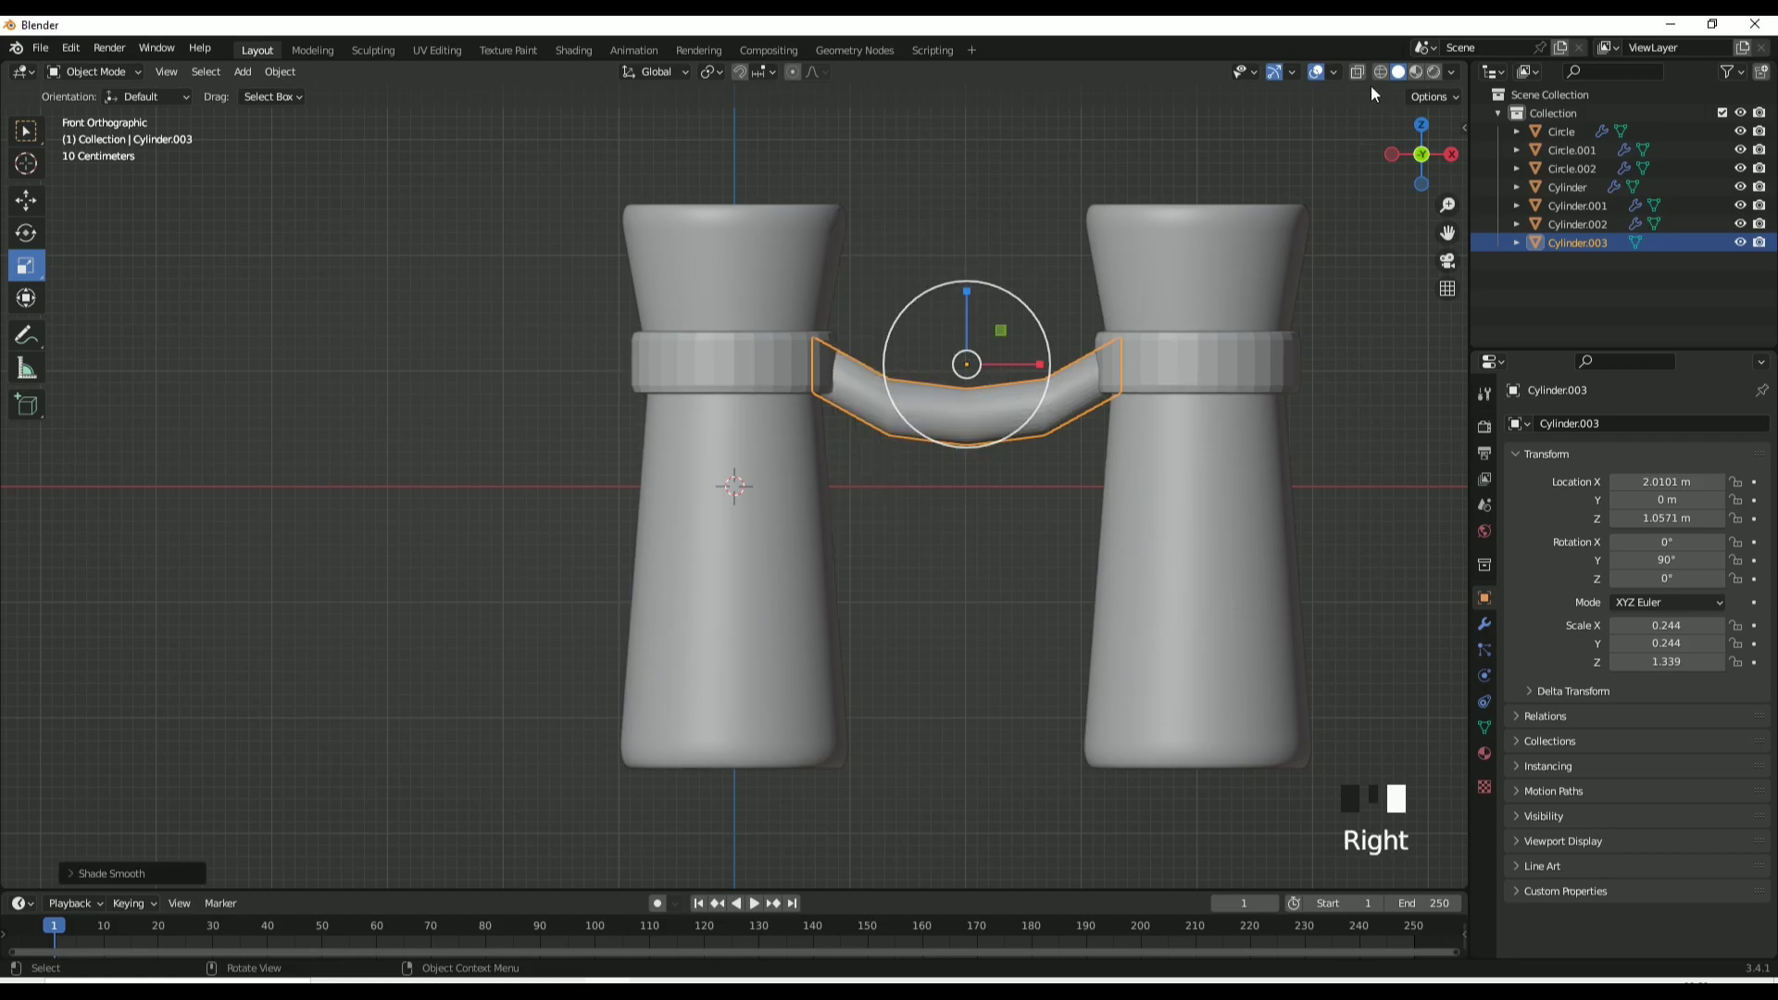
Enlarge the bar slightly, flatten its height to a scale of about 0.206, and lower it to about 0.96 m on Z.
{"action": "key", "text": "s"}
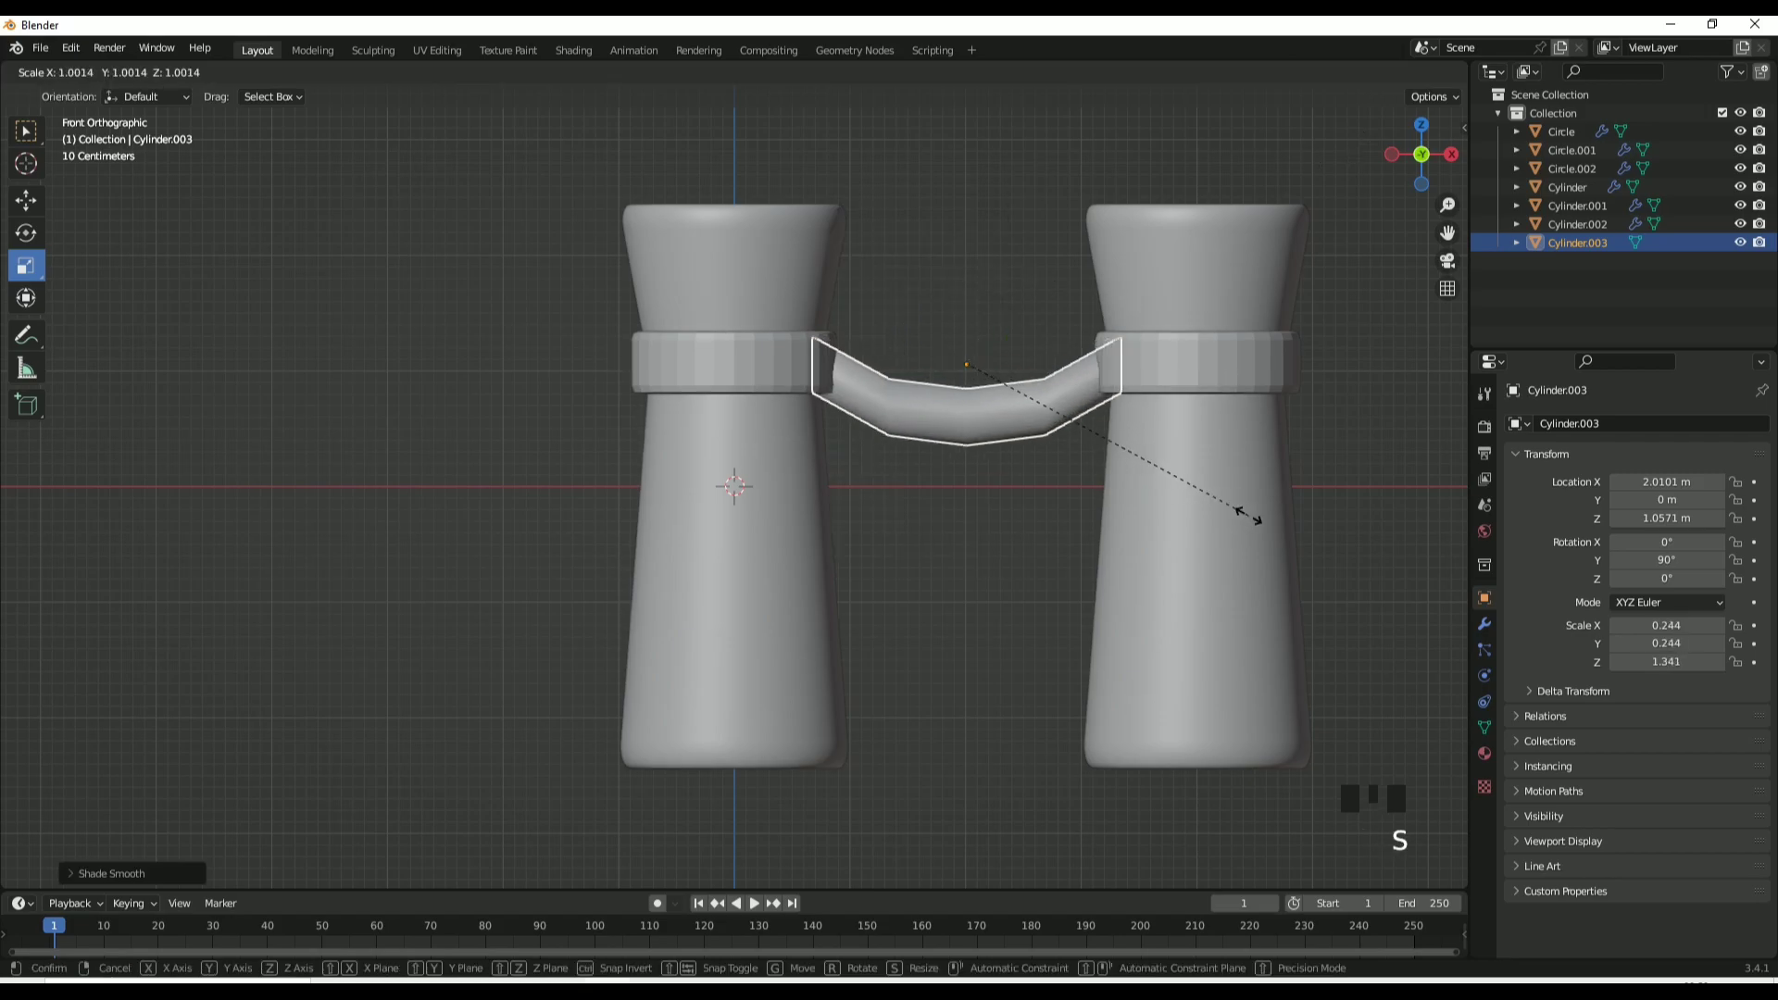
{"action": "left_click", "coordinate": [1256, 524]}
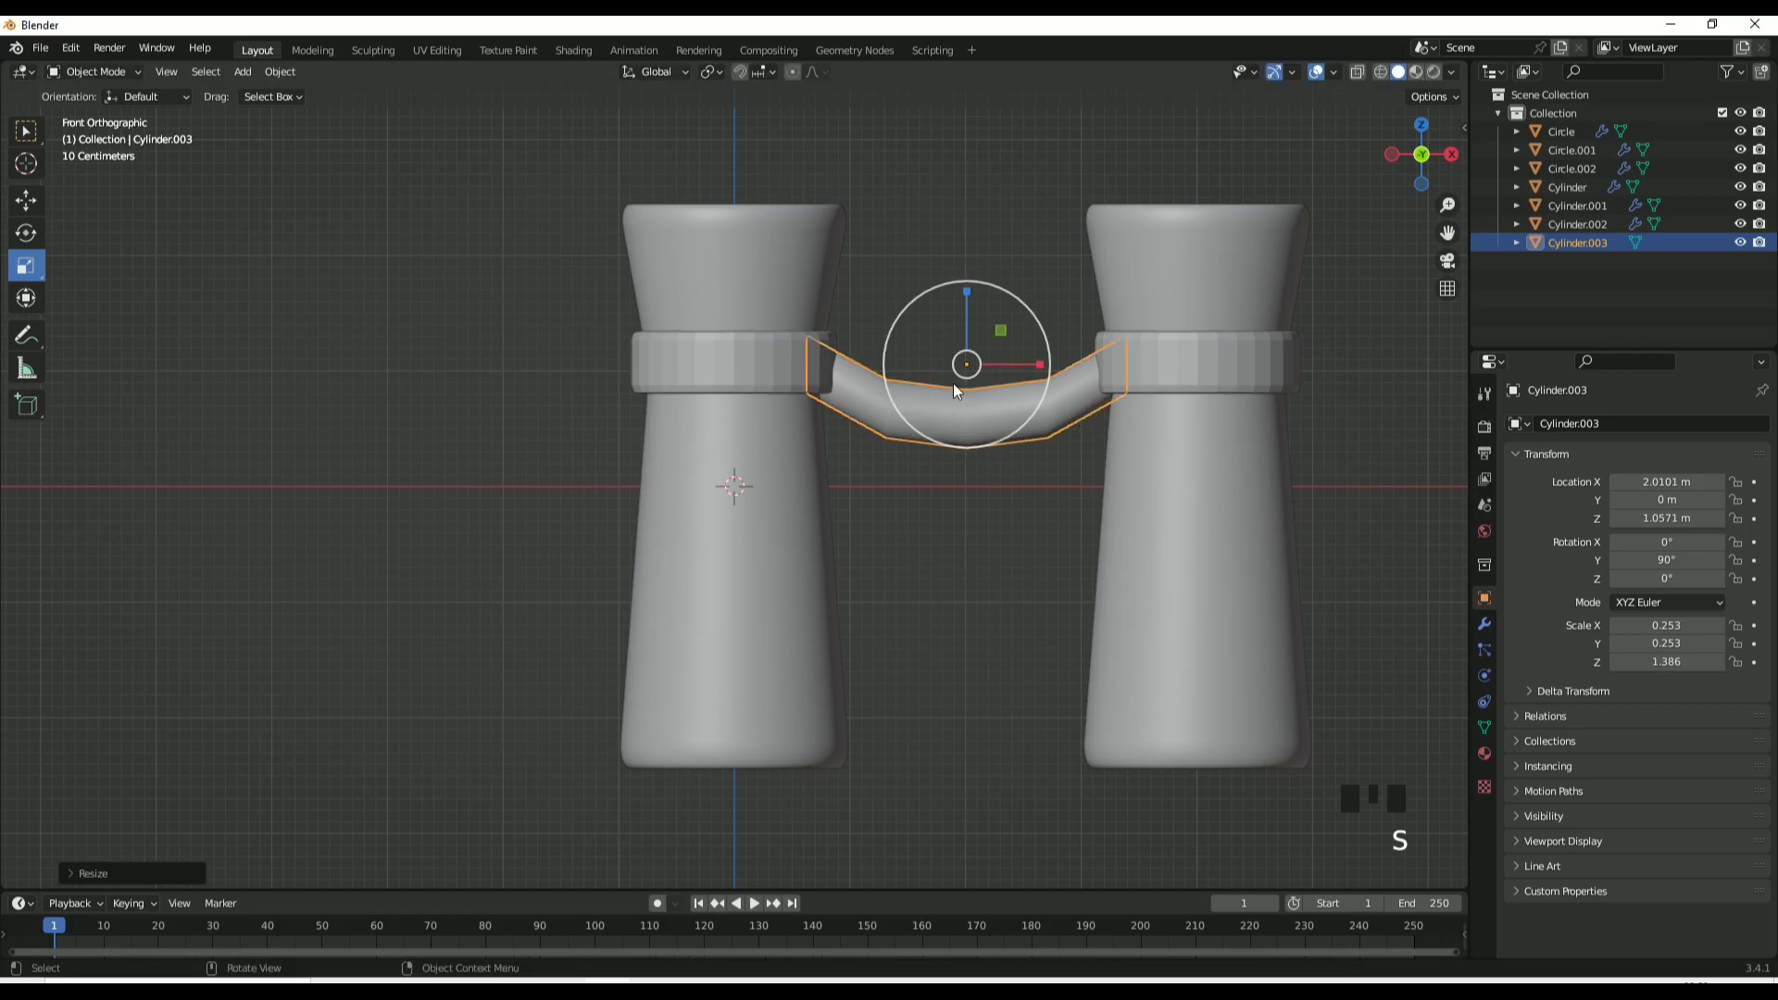
{"action": "left_click_drag", "start_coordinate": [965, 292], "coordinate": [967, 305]}
{"action": "key", "text": "g"}
{"action": "left_click", "coordinate": [1222, 285]}
{"action": "left_click", "coordinate": [1324, 387]}
Delete the third post together with its ring.
{"action": "middle_click_drag", "start_coordinate": [1014, 665], "coordinate": [1175, 613]}
{"action": "scroll", "coordinate": [848, 547], "scroll_direction": "down", "scroll_amount": 3}
{"action": "middle_click_drag", "start_coordinate": [848, 547], "coordinate": [908, 504]}
{"action": "scroll", "coordinate": [1252, 432], "scroll_direction": "down", "scroll_amount": 1}
{"action": "left_click", "coordinate": [1251, 432]}
{"action": "key", "text": "Delete"}
Make a linked duplicate of both posts, their rings and the connecting bar, and move the copy about 8.3 m along X.
{"action": "left_click_drag", "start_coordinate": [672, 335], "coordinate": [1042, 555]}
{"action": "right_click", "coordinate": [708, 444]}
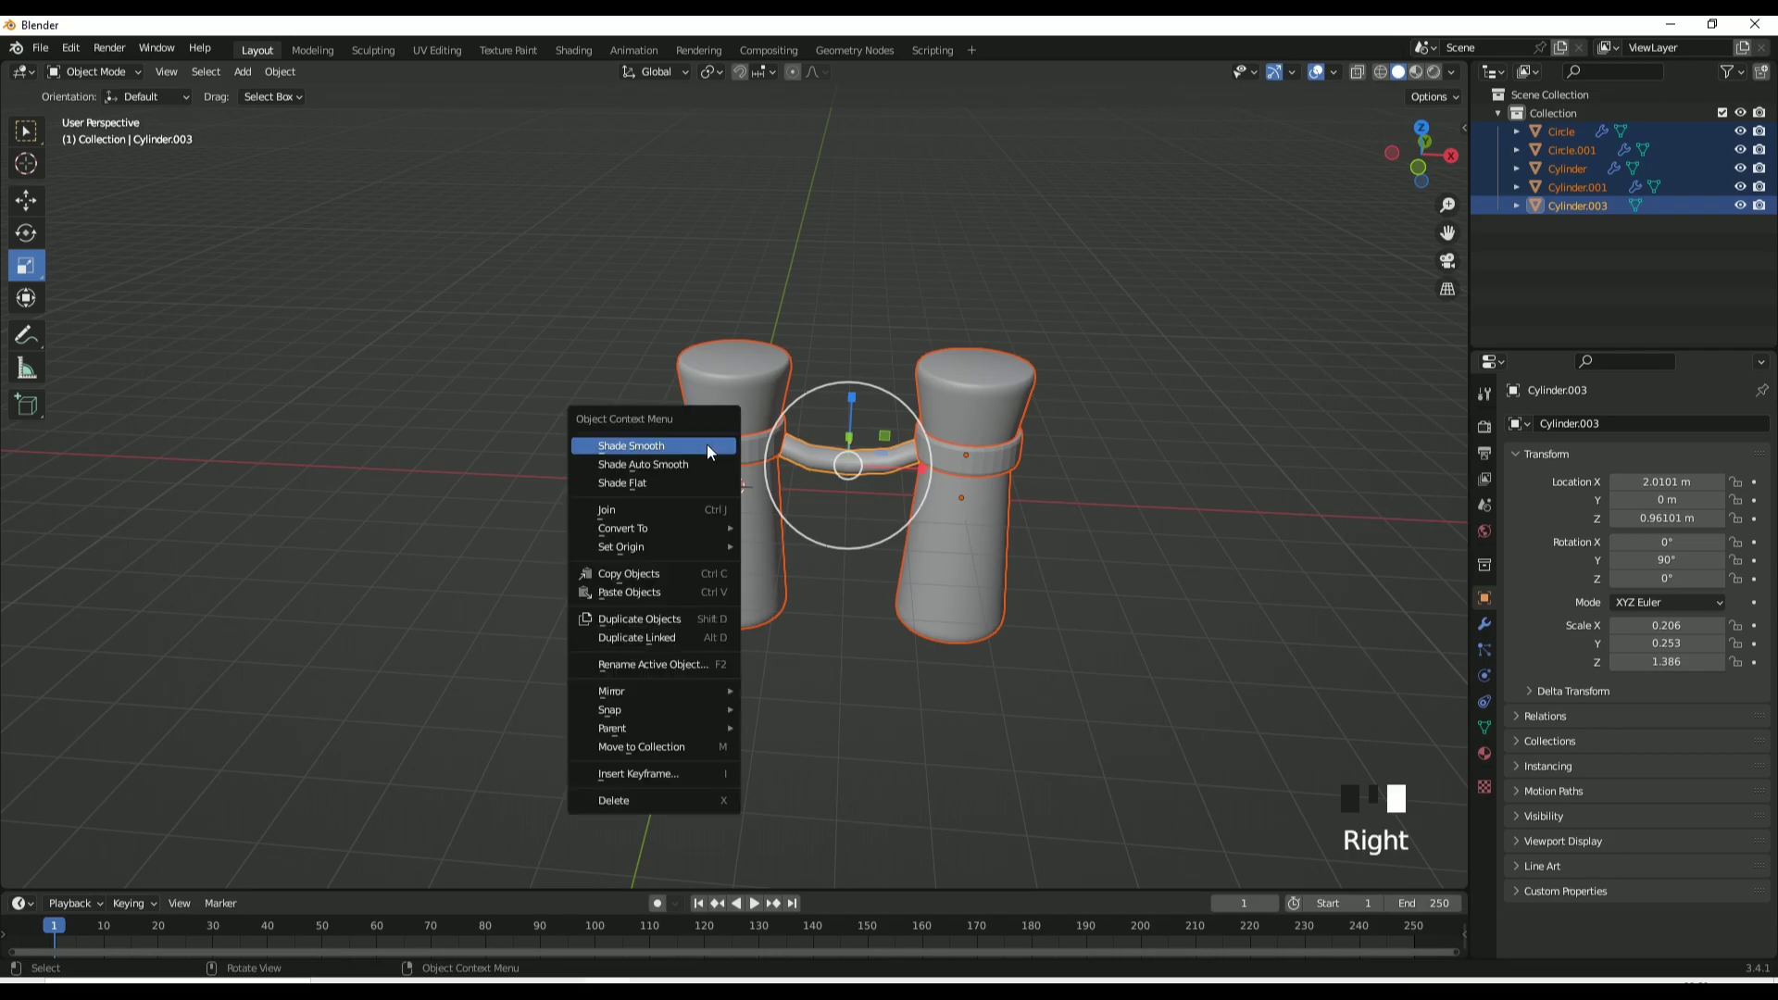
{"action": "left_click", "coordinate": [662, 637]}
{"action": "key", "text": "g"}
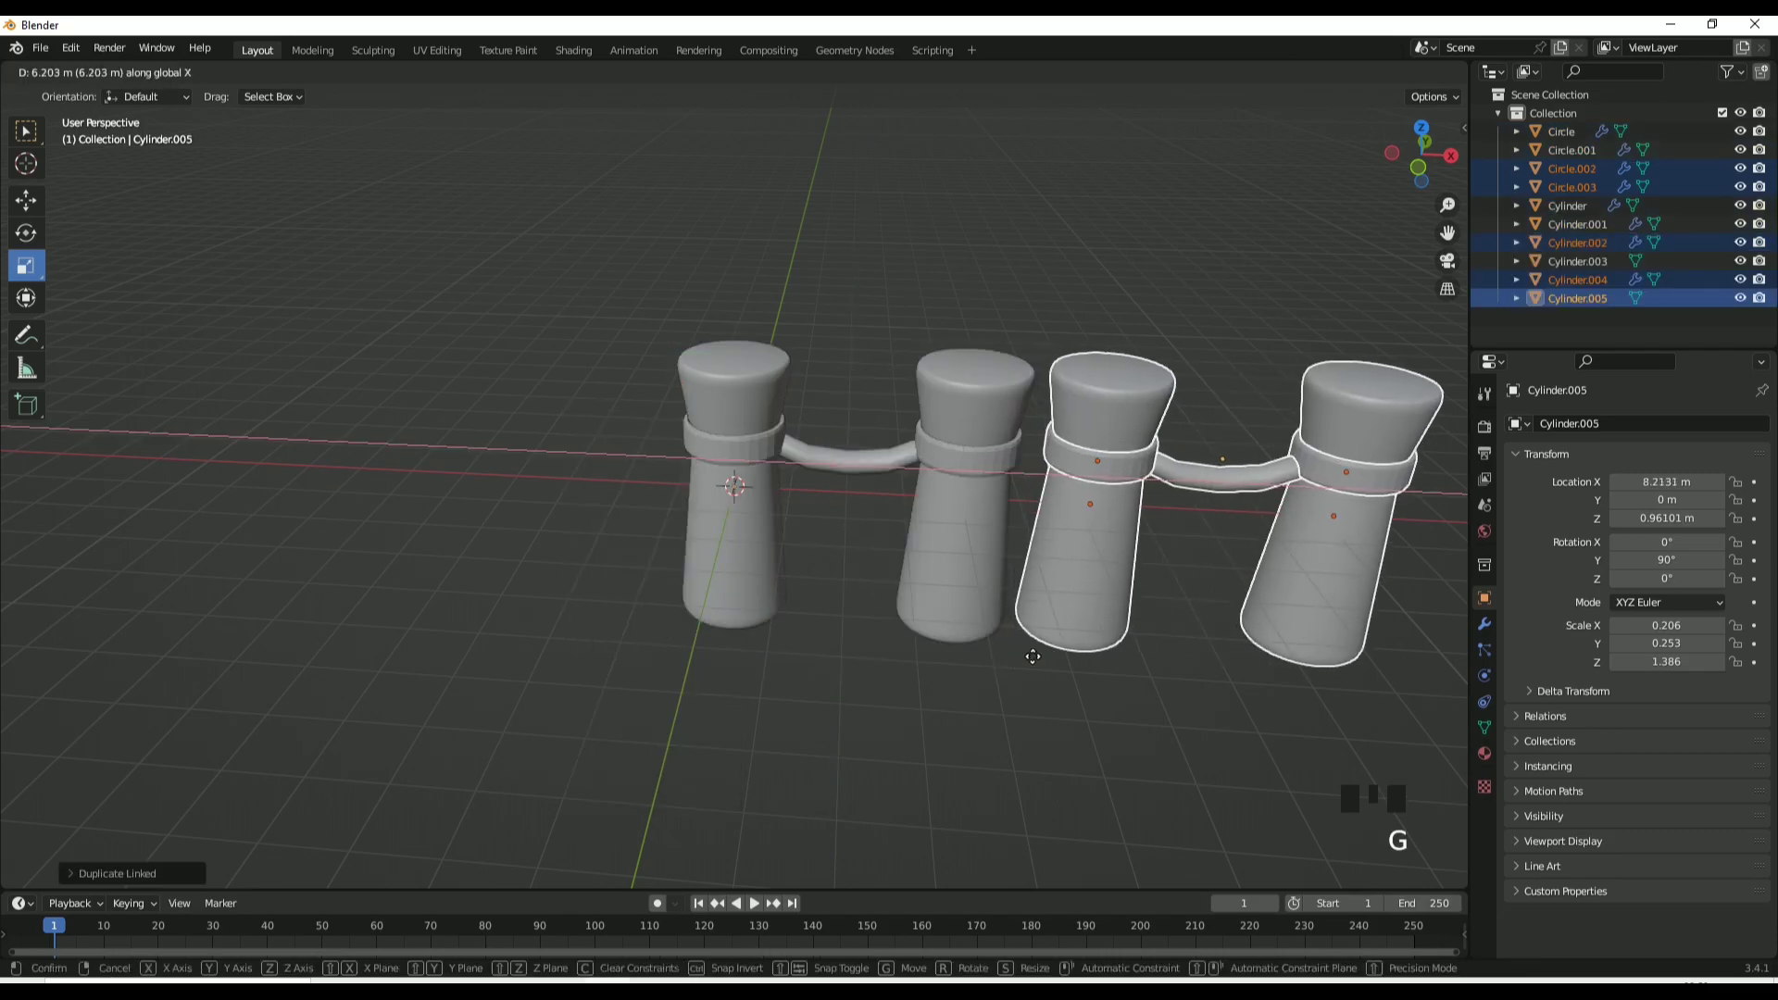
{"action": "left_click", "coordinate": [1220, 554]}
{"action": "key", "text": "g"}
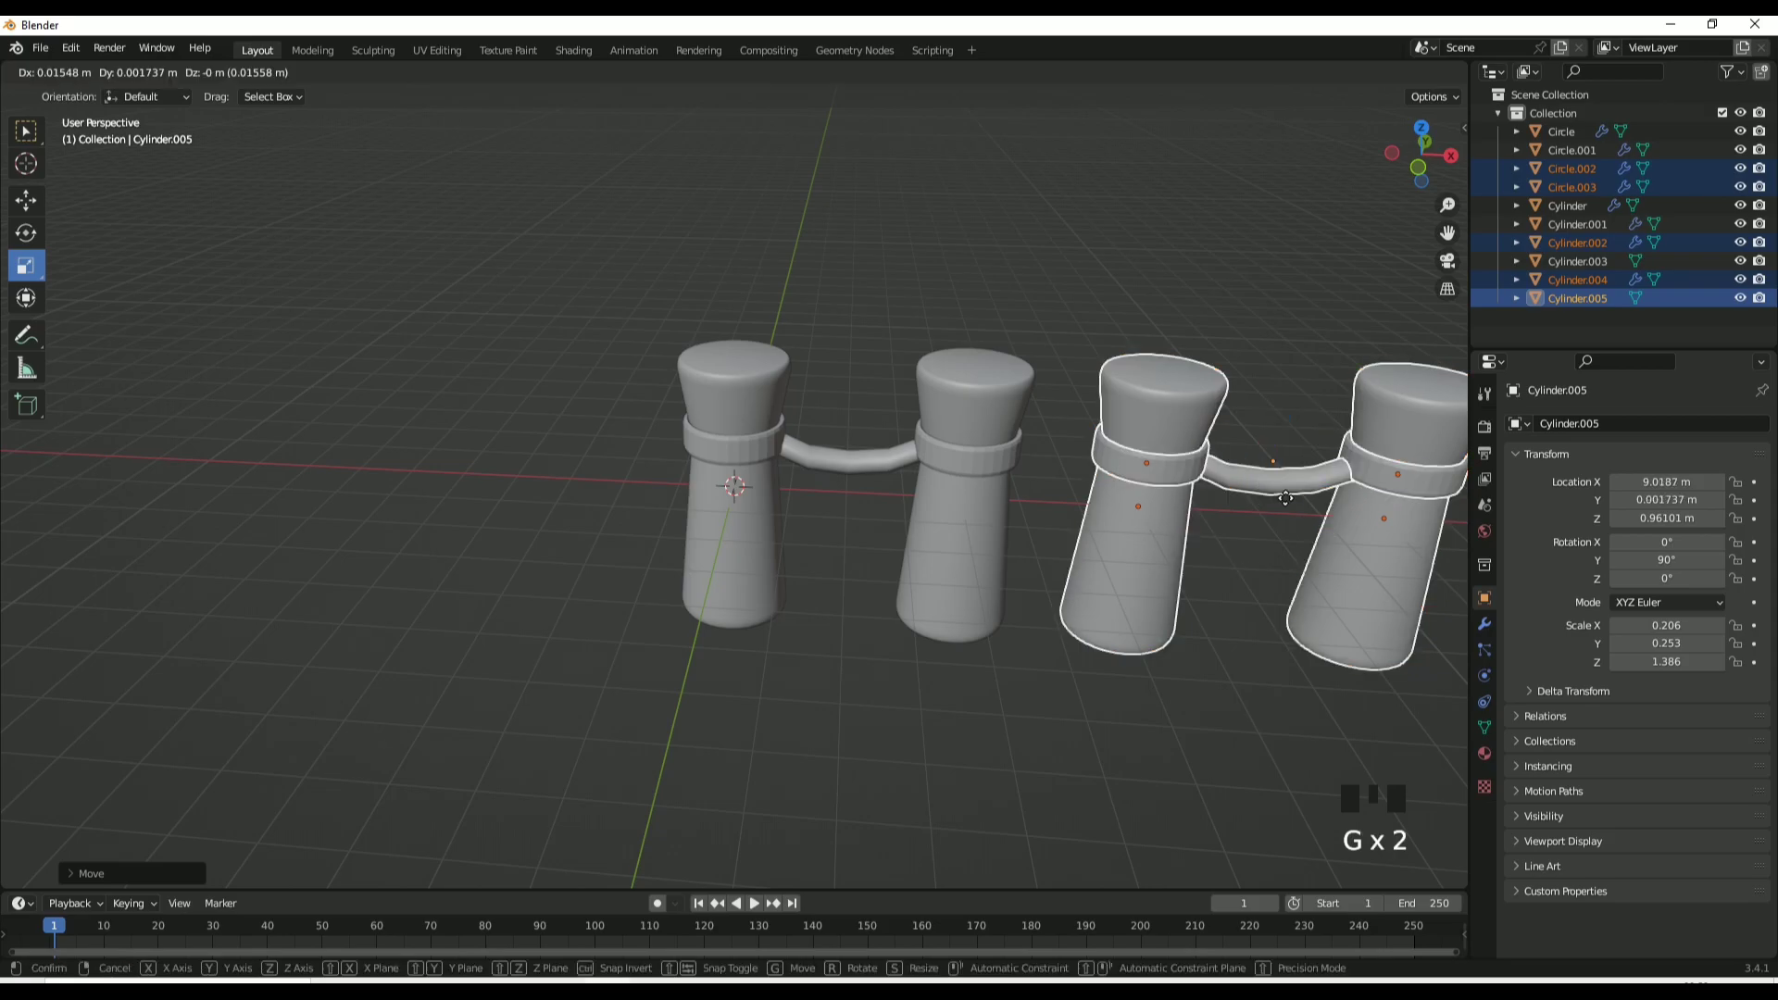
{"action": "left_click", "coordinate": [1352, 488]}
Make a linked duplicate of the last bar and move it to about 6.17 m on X, bridging the second and third posts.
{"action": "left_click", "coordinate": [1349, 486]}
{"action": "key", "text": "g"}
{"action": "left_click", "coordinate": [1236, 480]}
{"action": "right_click", "coordinate": [1233, 481]}
{"action": "left_click", "coordinate": [1233, 480]}
{"action": "key", "text": "g"}
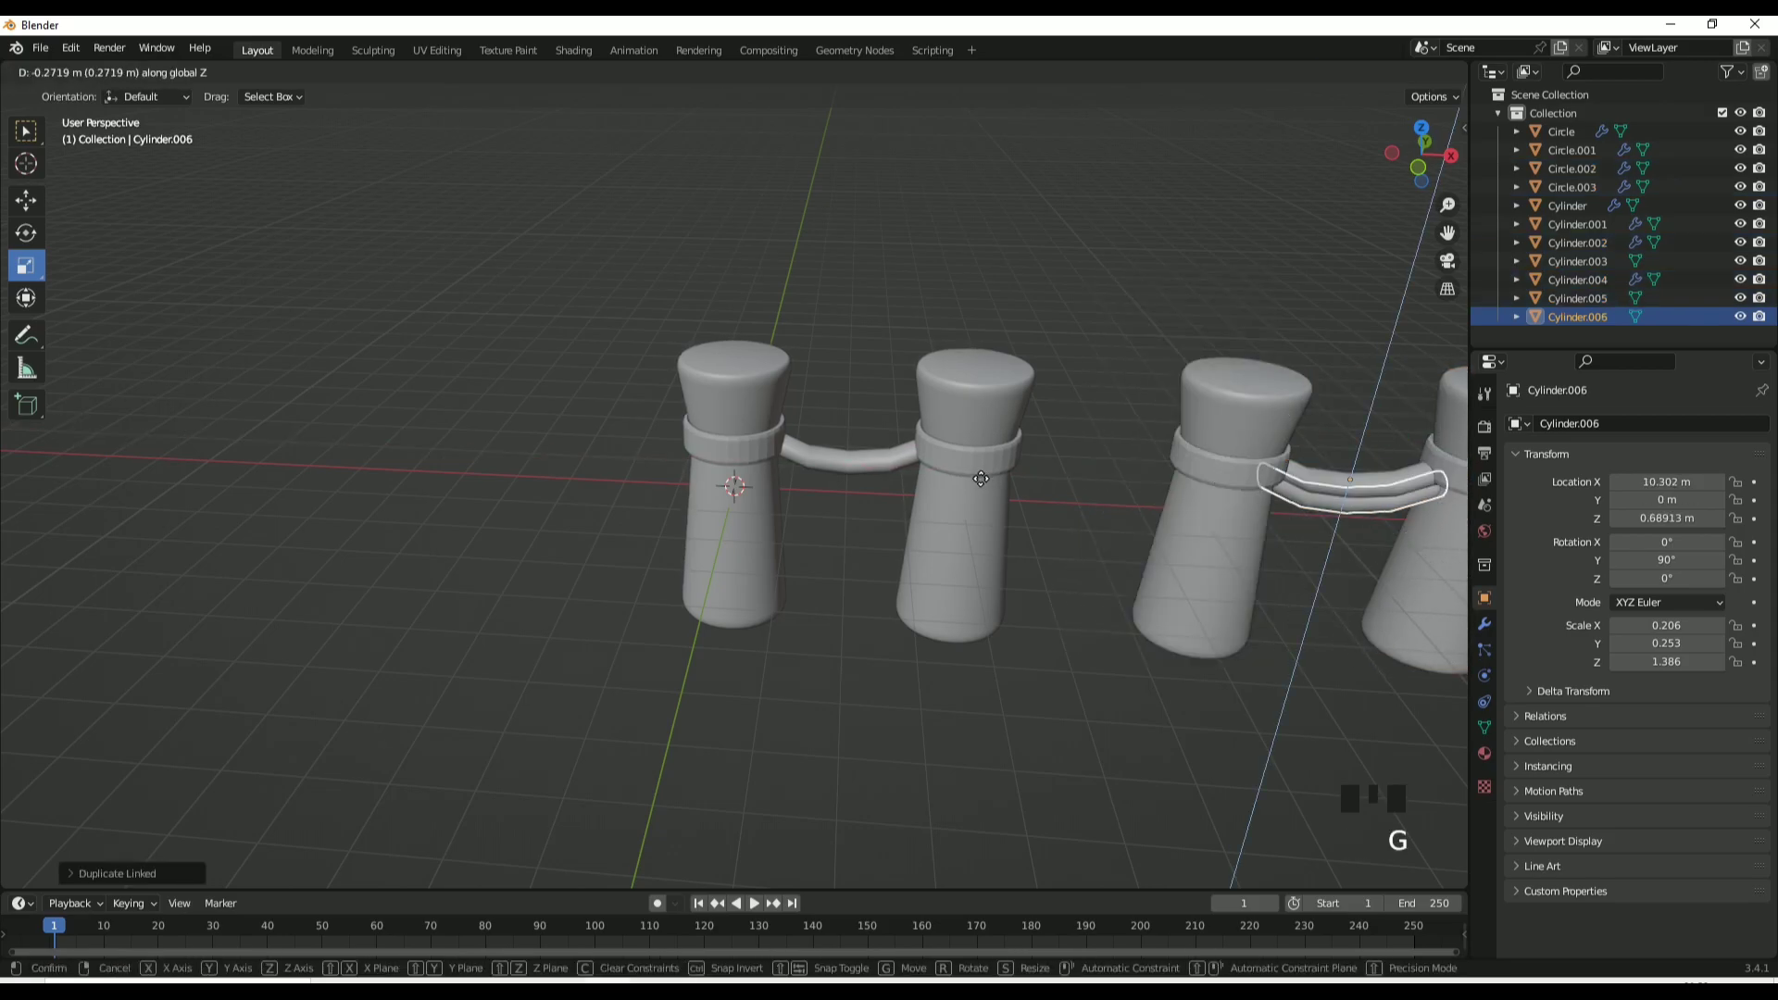
{"action": "left_click", "coordinate": [1100, 276]}
{"action": "left_click", "coordinate": [1100, 268]}
{"action": "scroll", "coordinate": [1035, 381], "scroll_direction": "down", "scroll_amount": 2}
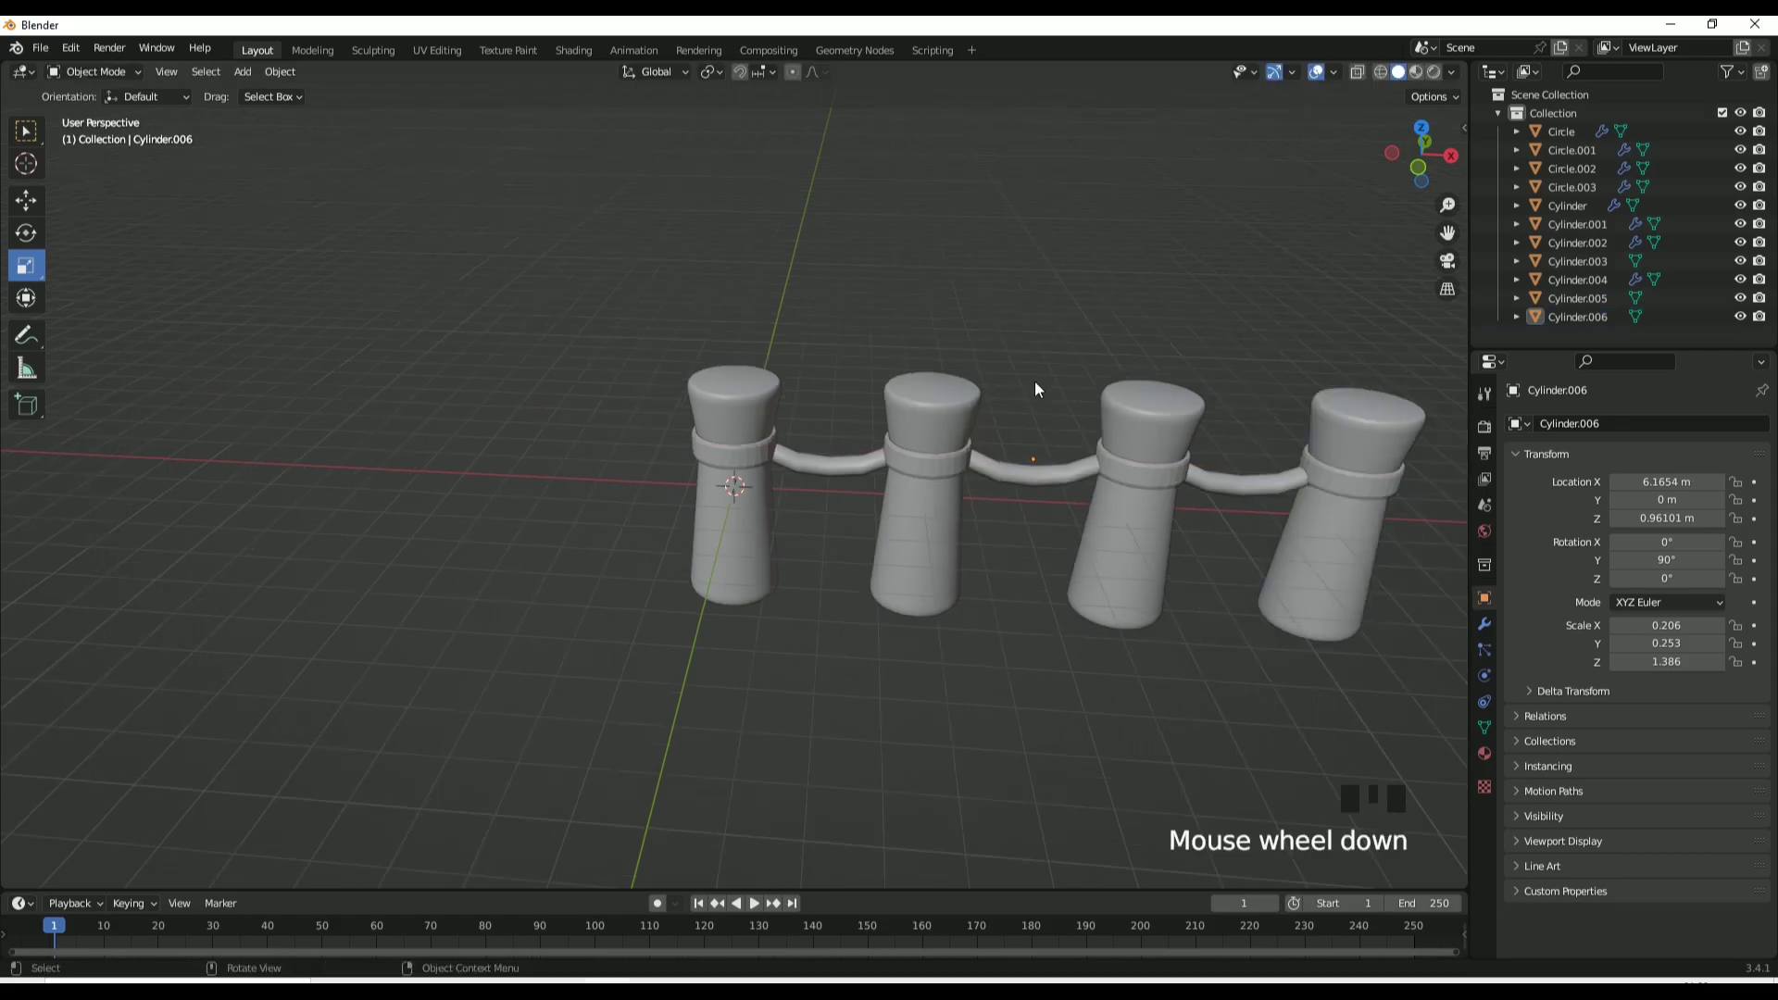
Make a linked duplicate of the whole row of posts and bars and move it about -6.54 m along Y.
{"action": "middle_click_drag", "start_coordinate": [1032, 432], "coordinate": [651, 232]}
{"action": "left_click_drag", "start_coordinate": [652, 231], "coordinate": [980, 555]}
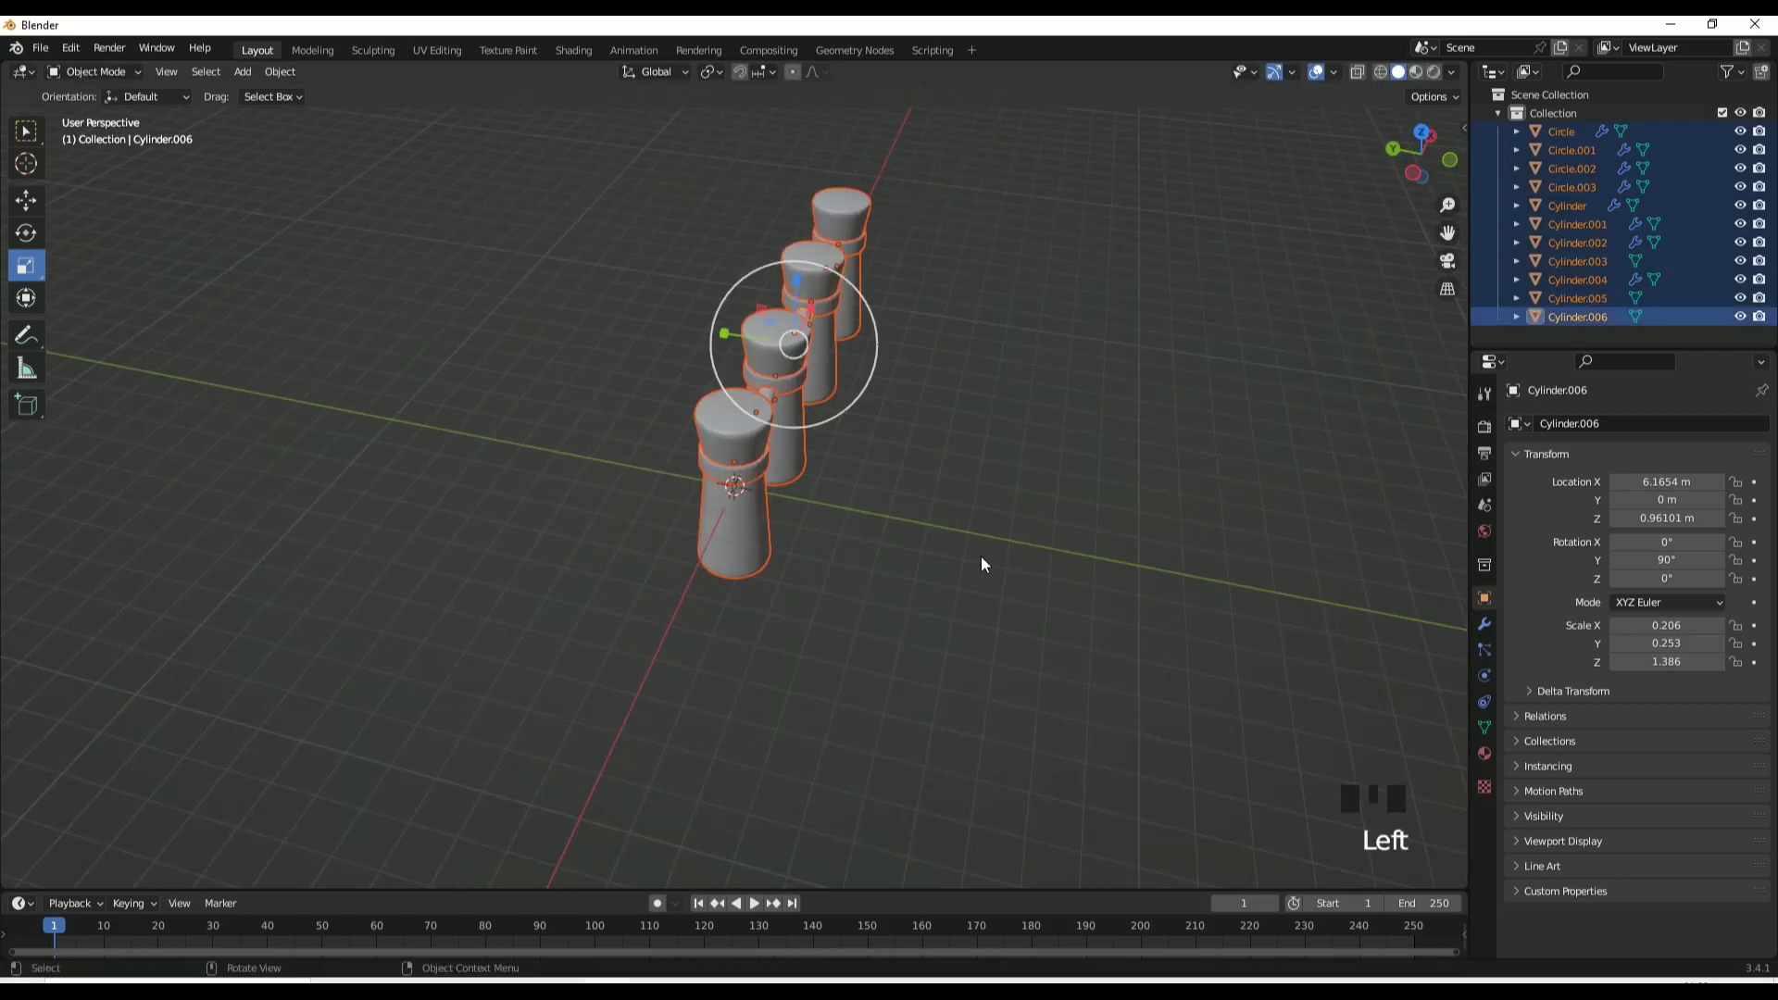
{"action": "right_click", "coordinate": [804, 436]}
{"action": "left_click", "coordinate": [804, 436]}
{"action": "key", "text": "g"}
{"action": "key", "text": "y"}
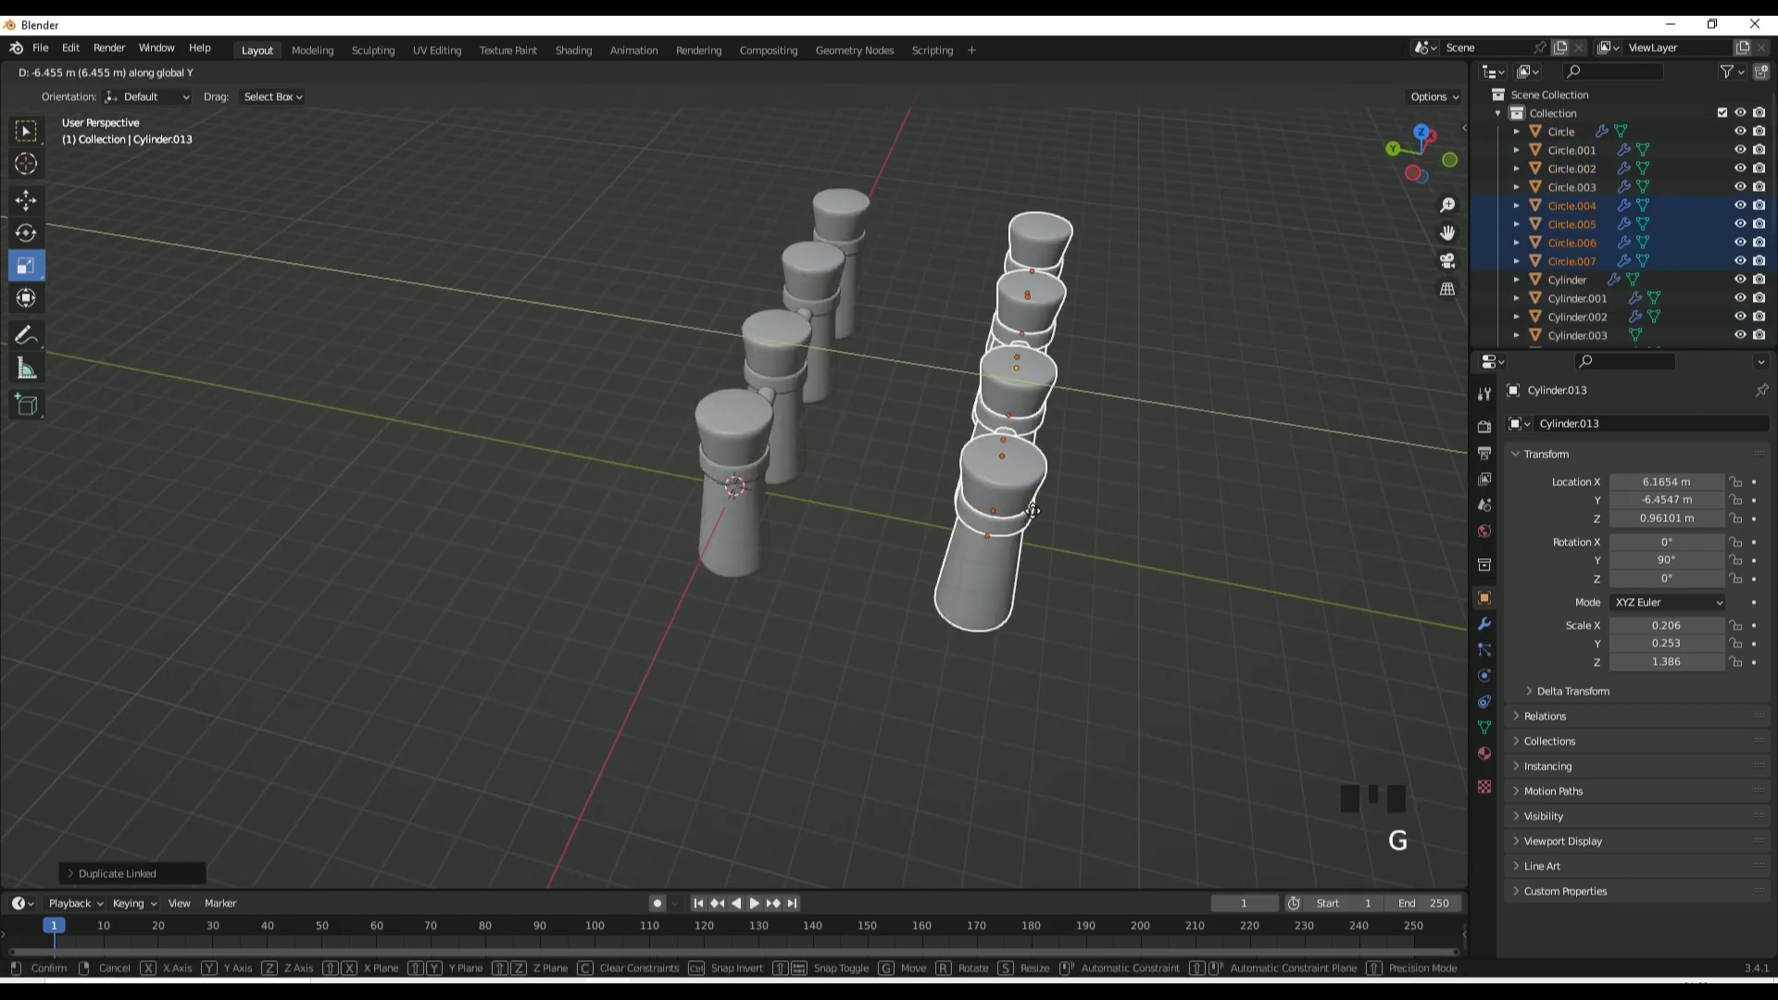
{"action": "left_click", "coordinate": [1147, 518]}
{"action": "left_click", "coordinate": [1143, 511]}
{"action": "mouse_move", "coordinate": [1137, 509]}
{"action": "middle_mouse_down"}
{"action": "mouse_move", "coordinate": [1101, 461]}
{"action": "mouse_move", "coordinate": [952, 452]}
{"action": "mouse_move", "coordinate": [1035, 525]}
{"action": "mouse_move", "coordinate": [1136, 492]}
{"action": "mouse_move", "coordinate": [1137, 509]}
{"action": "middle_mouse_up"}
{"action": "key", "text": "z"}
{"action": "key", "text": "4"}
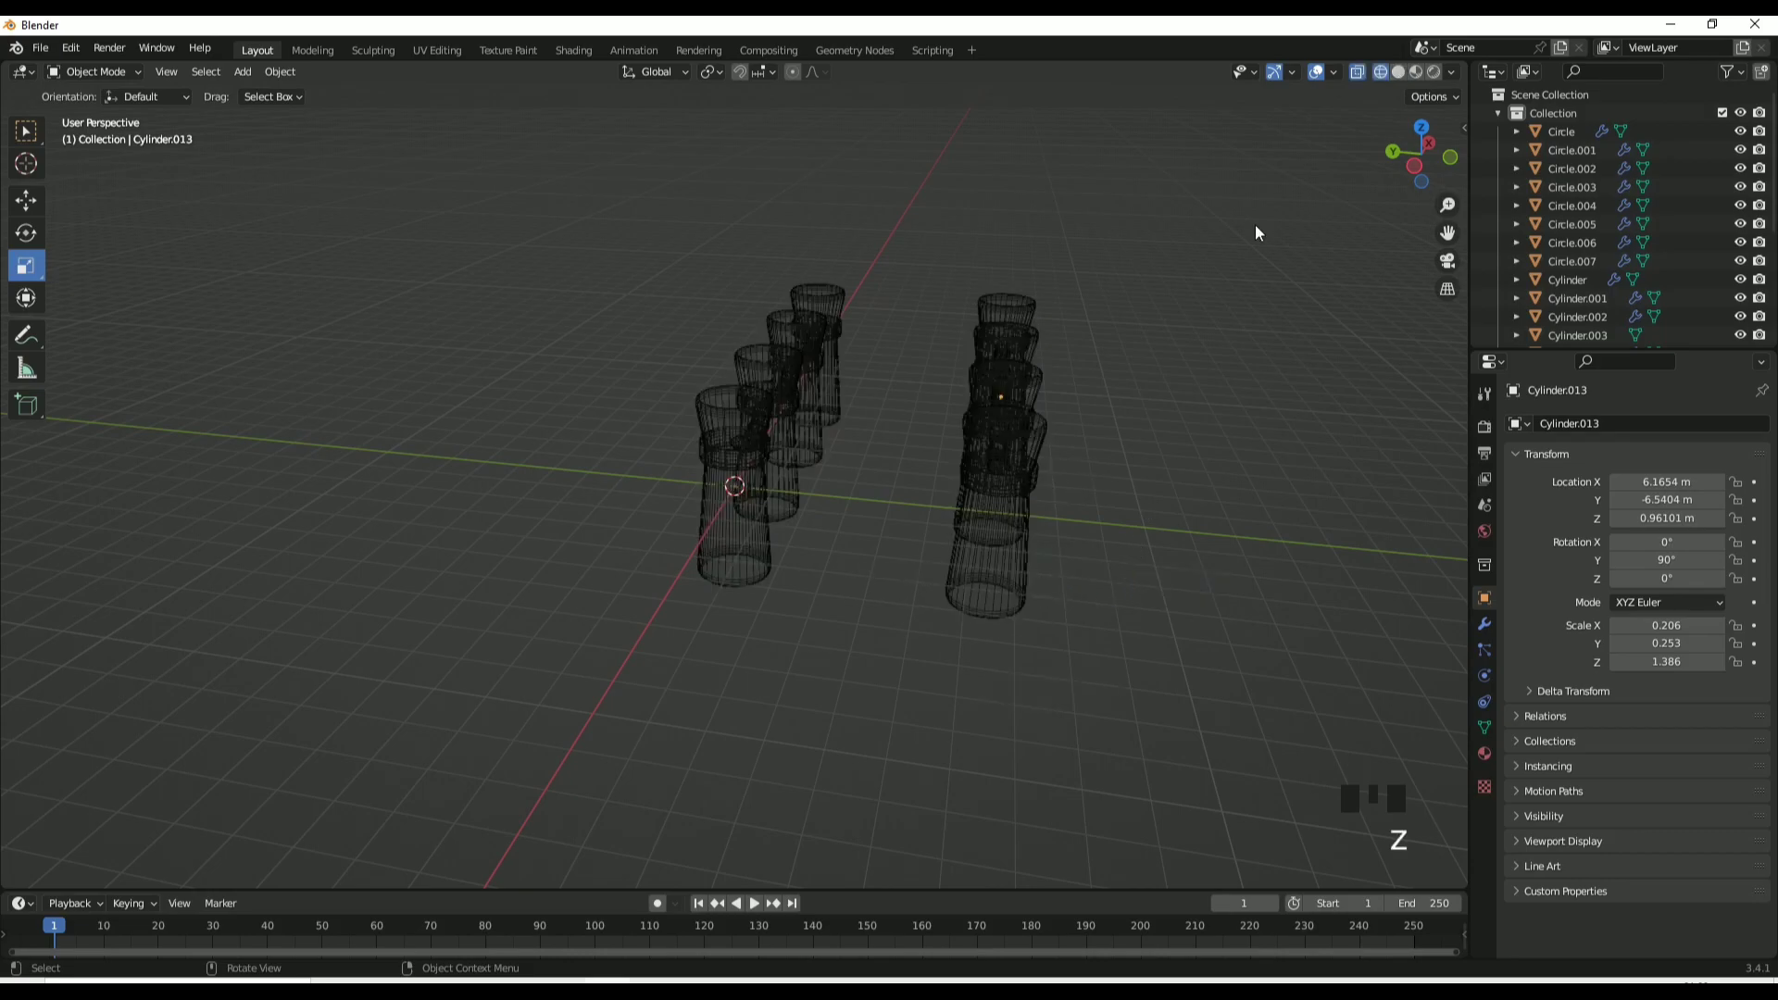
{"action": "left_click", "coordinate": [1398, 72]}
Add a cube, scale it down to about 0.38, and move it about -3.07 m along Y, between the two rows.
{"action": "key", "text": "shift+a"}
{"action": "mouse_move", "coordinate": [781, 363]}
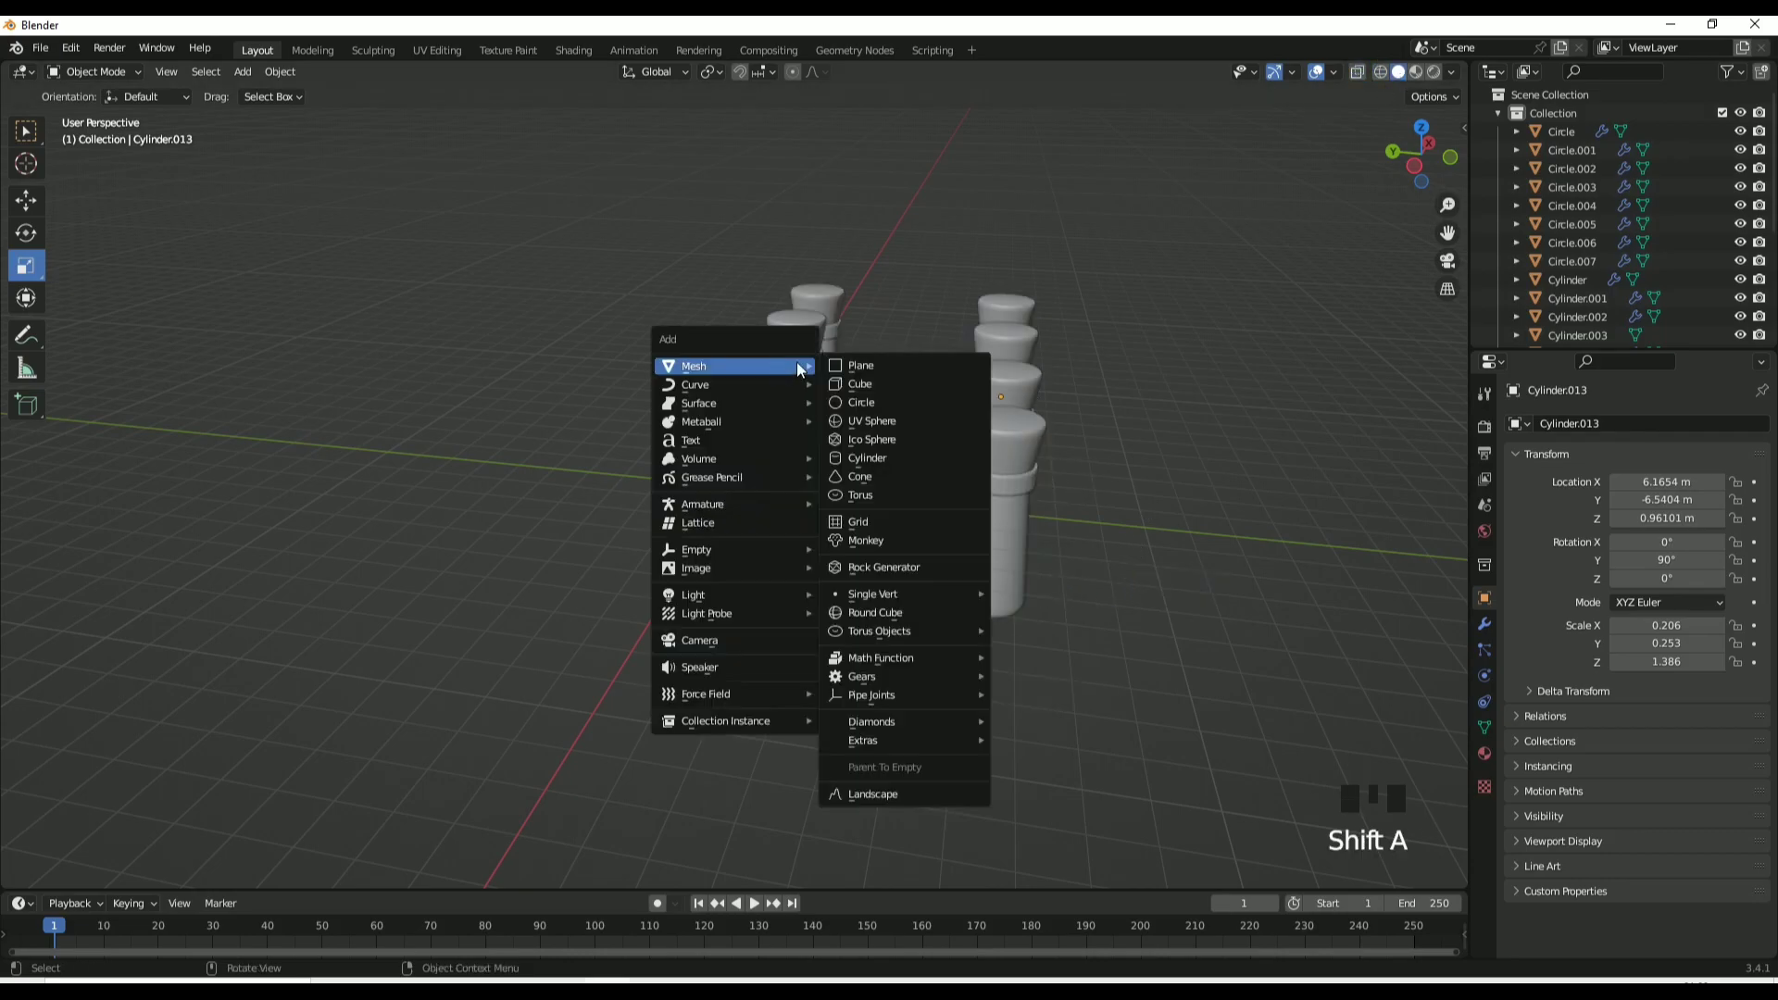
{"action": "left_click", "coordinate": [865, 387]}
{"action": "key", "text": "s"}
{"action": "left_click", "coordinate": [884, 547]}
{"action": "key", "text": "g"}
{"action": "key", "text": "y"}
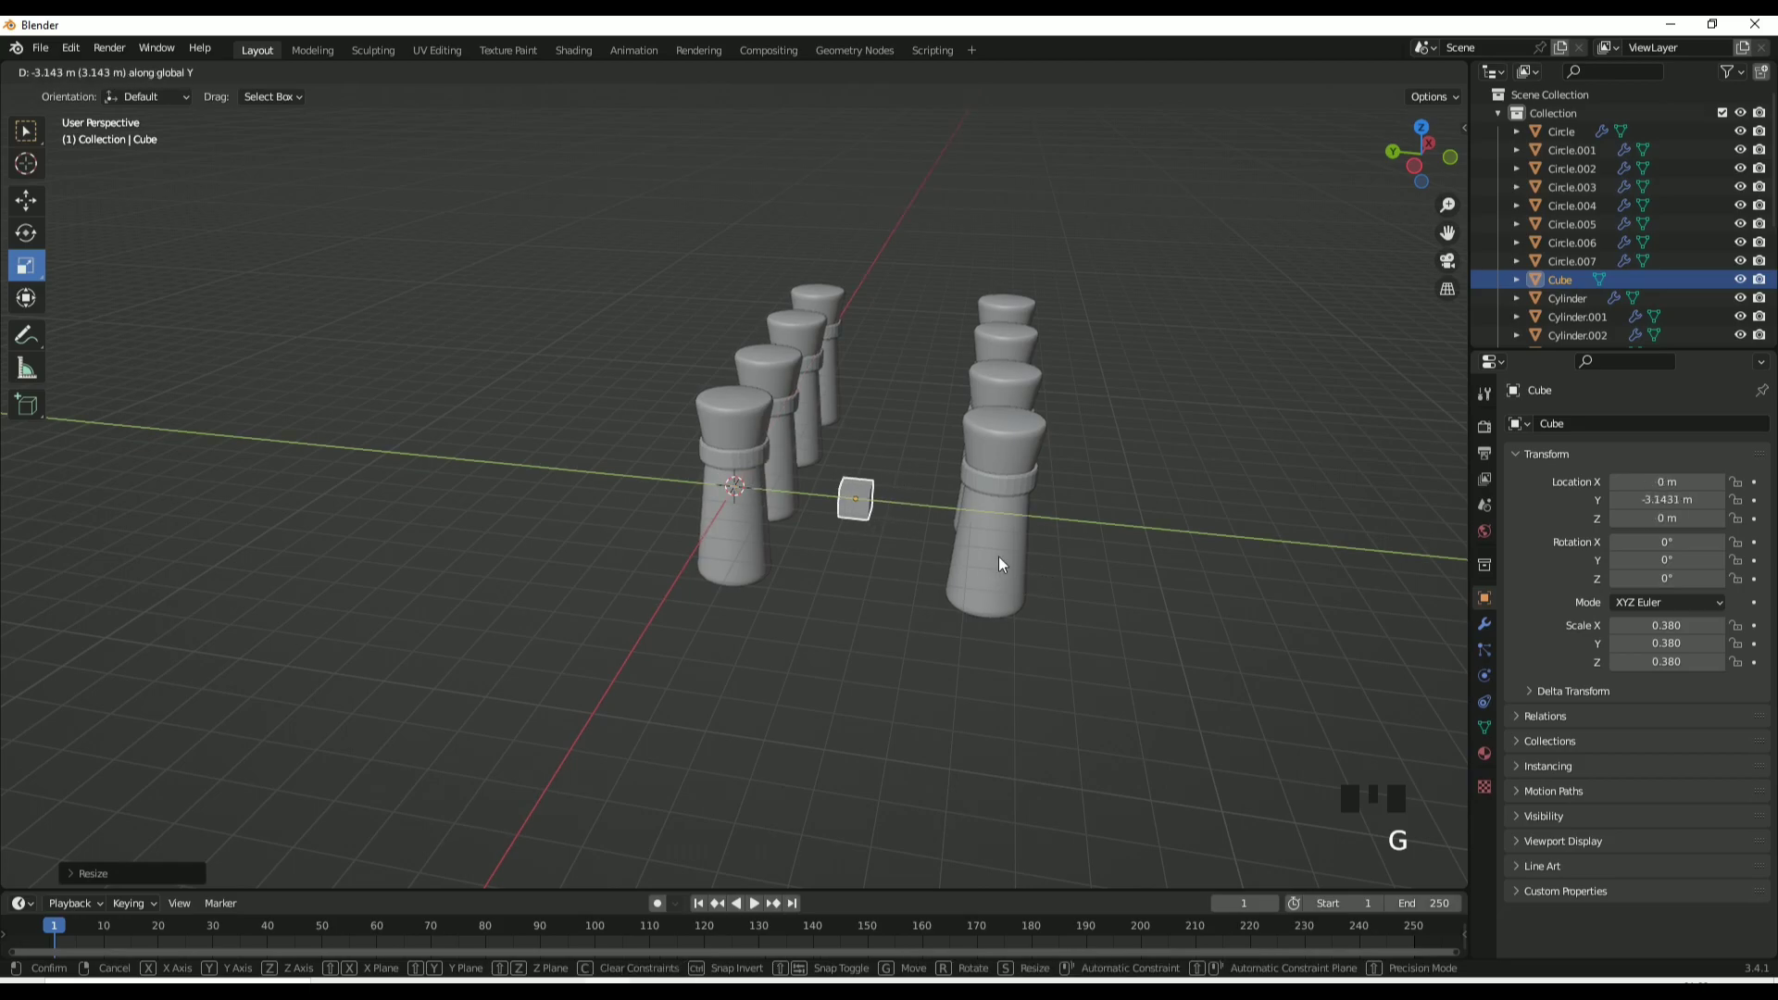
{"action": "left_click", "coordinate": [998, 562]}
Flatten the cube to a Z scale of about 0.2 and widen it along X to about 0.94.
{"action": "left_click", "coordinate": [167, 72]}
{"action": "left_click", "coordinate": [213, 180]}
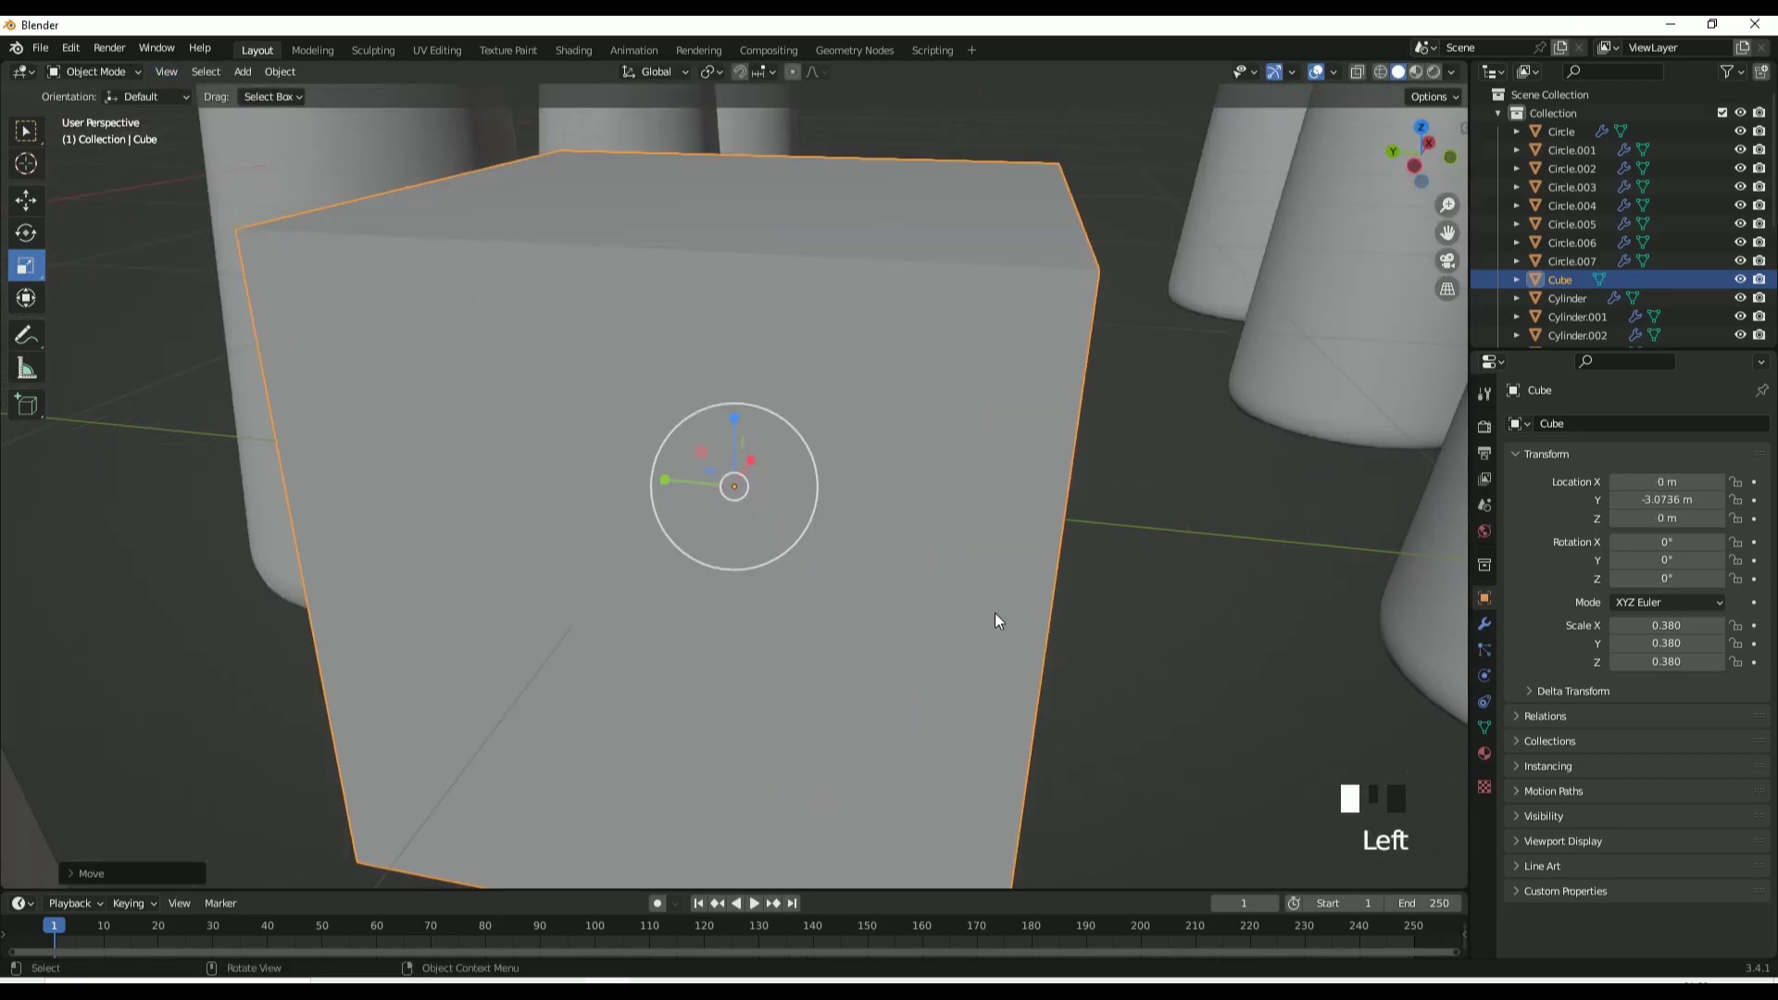
{"action": "scroll", "coordinate": [995, 613], "scroll_direction": "down", "scroll_amount": 10}
{"action": "middle_click_drag", "start_coordinate": [993, 593], "coordinate": [735, 428]}
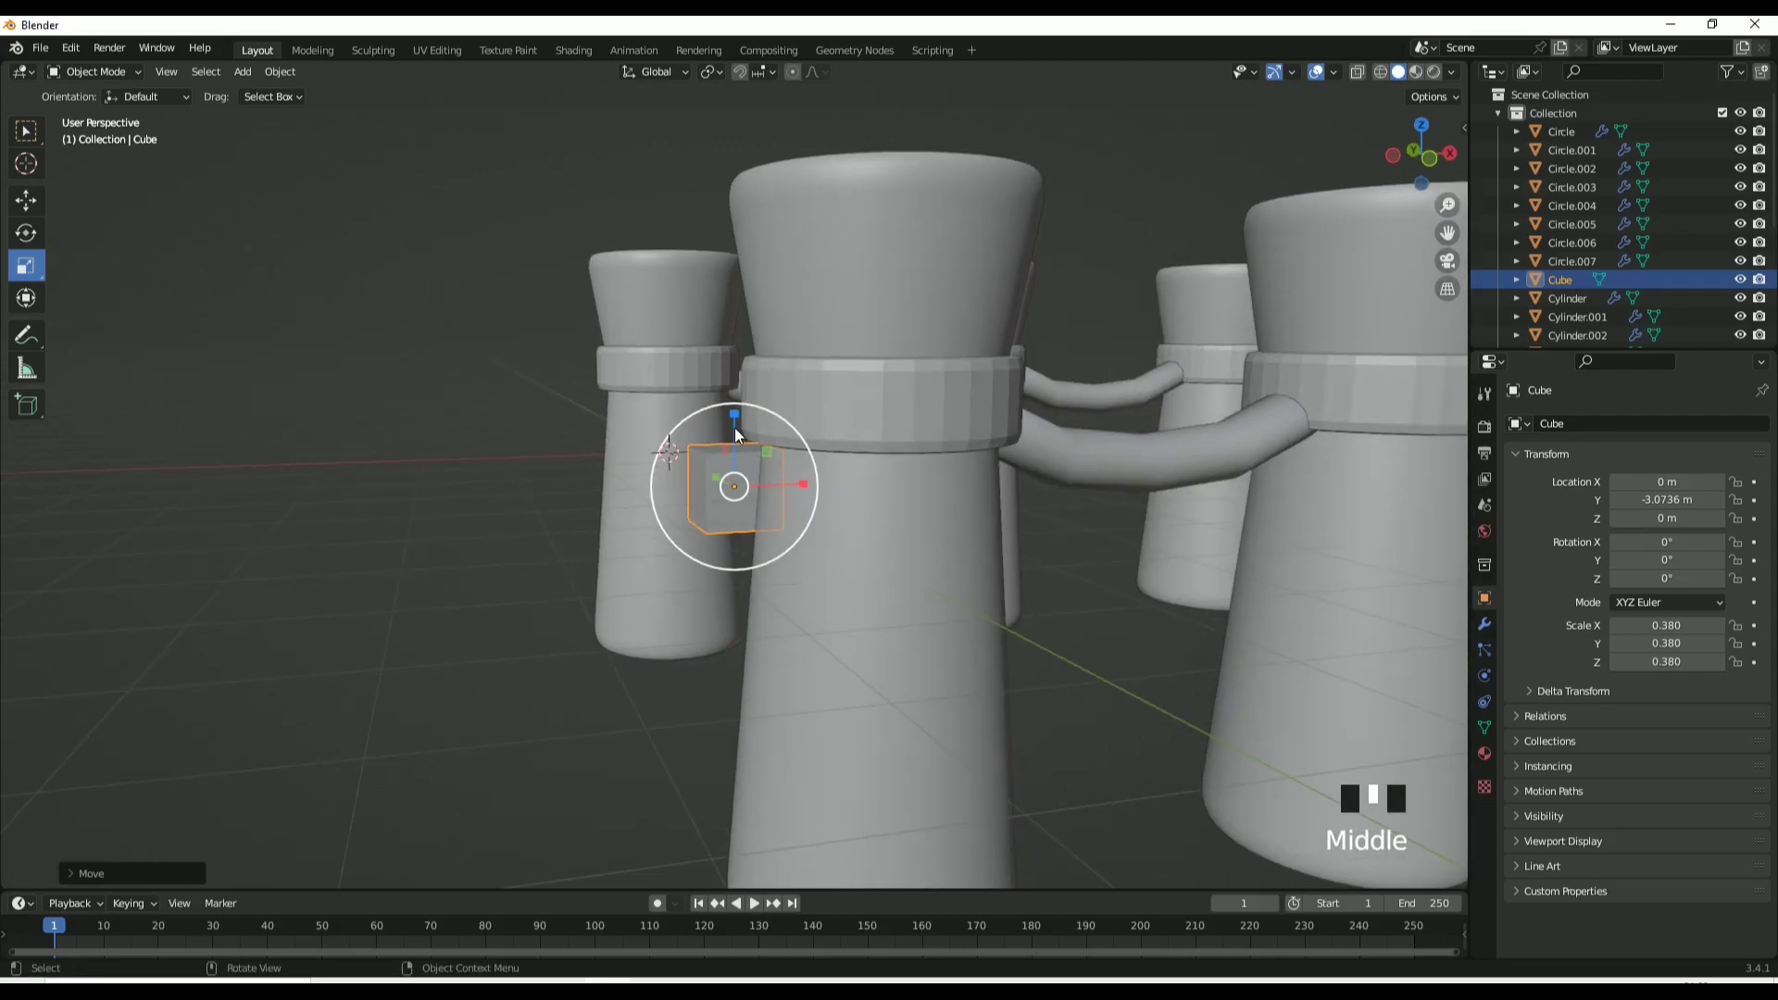
{"action": "key", "text": "s"}
{"action": "key", "text": "z"}
{"action": "left_click", "coordinate": [808, 491]}
{"action": "key", "text": "s"}
{"action": "key", "text": "x"}
{"action": "left_click", "coordinate": [835, 514]}
Stretch the slab along Y to a scale of about 2.67 to span the front posts, and narrow its X scale to about 0.78.
{"action": "middle_click_drag", "start_coordinate": [835, 513], "coordinate": [658, 517]}
{"action": "scroll", "coordinate": [657, 517], "scroll_direction": "down", "scroll_amount": 2}
{"action": "left_click_drag", "start_coordinate": [664, 504], "coordinate": [125, 631]}
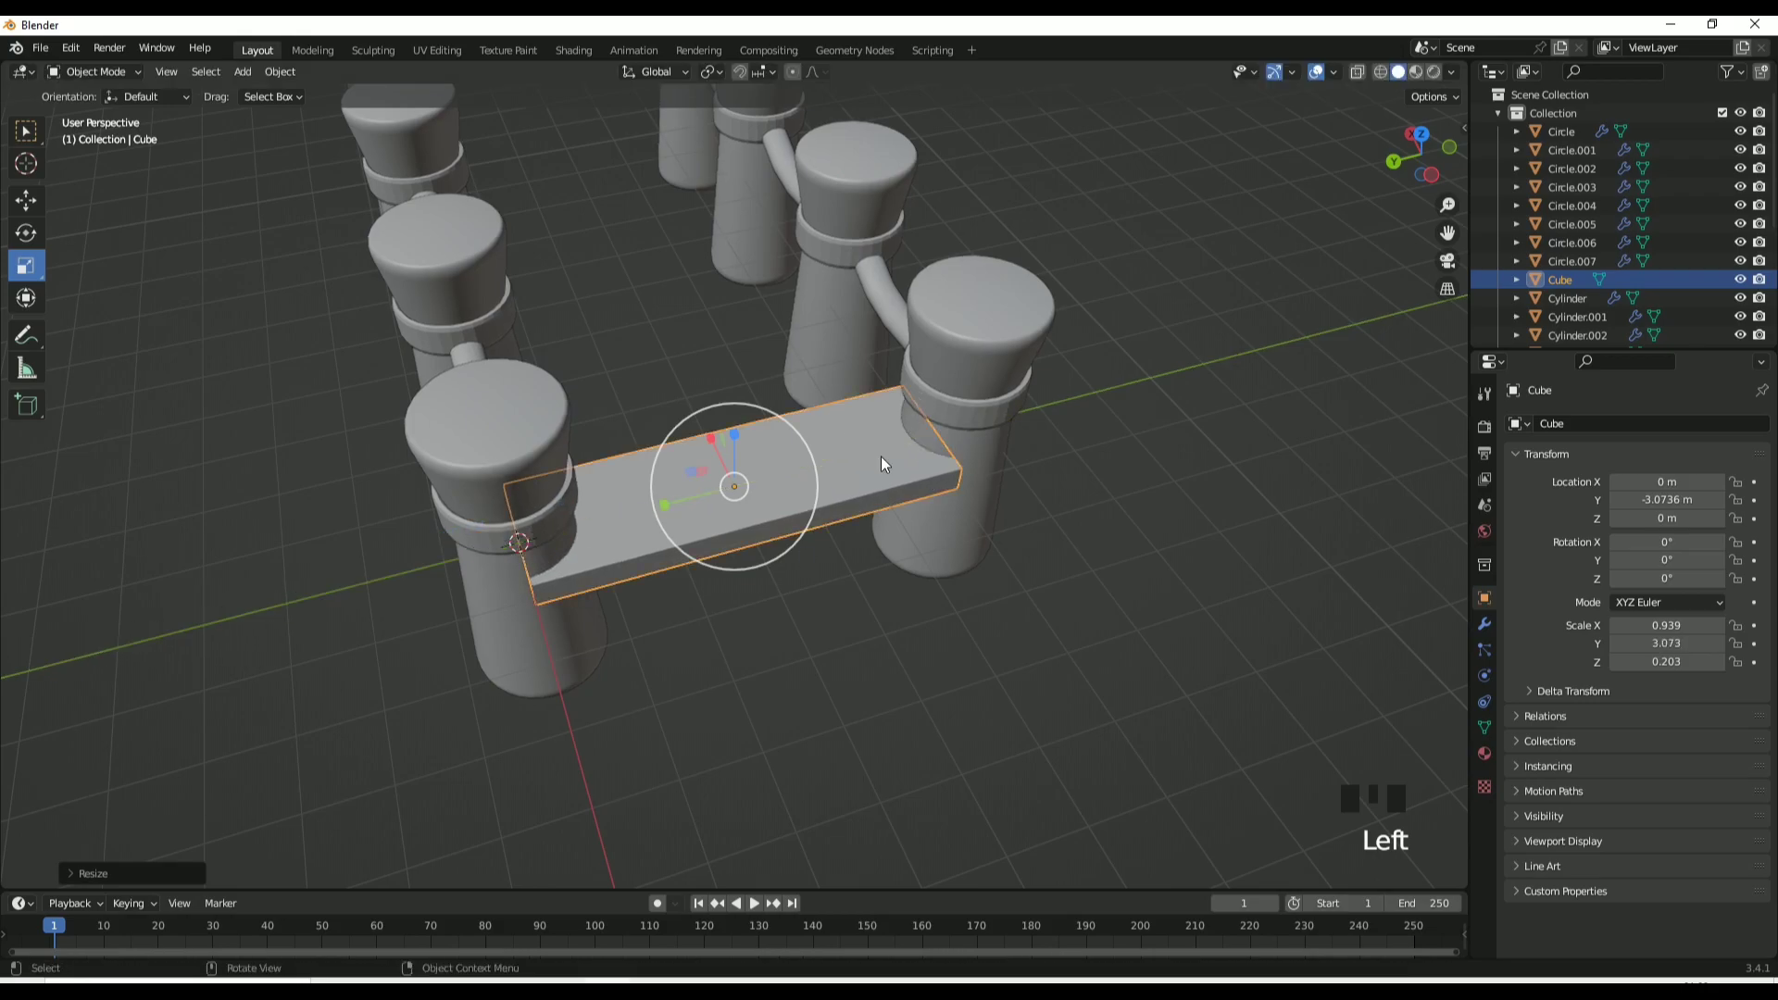
{"action": "left_click_drag", "start_coordinate": [711, 445], "coordinate": [675, 496]}
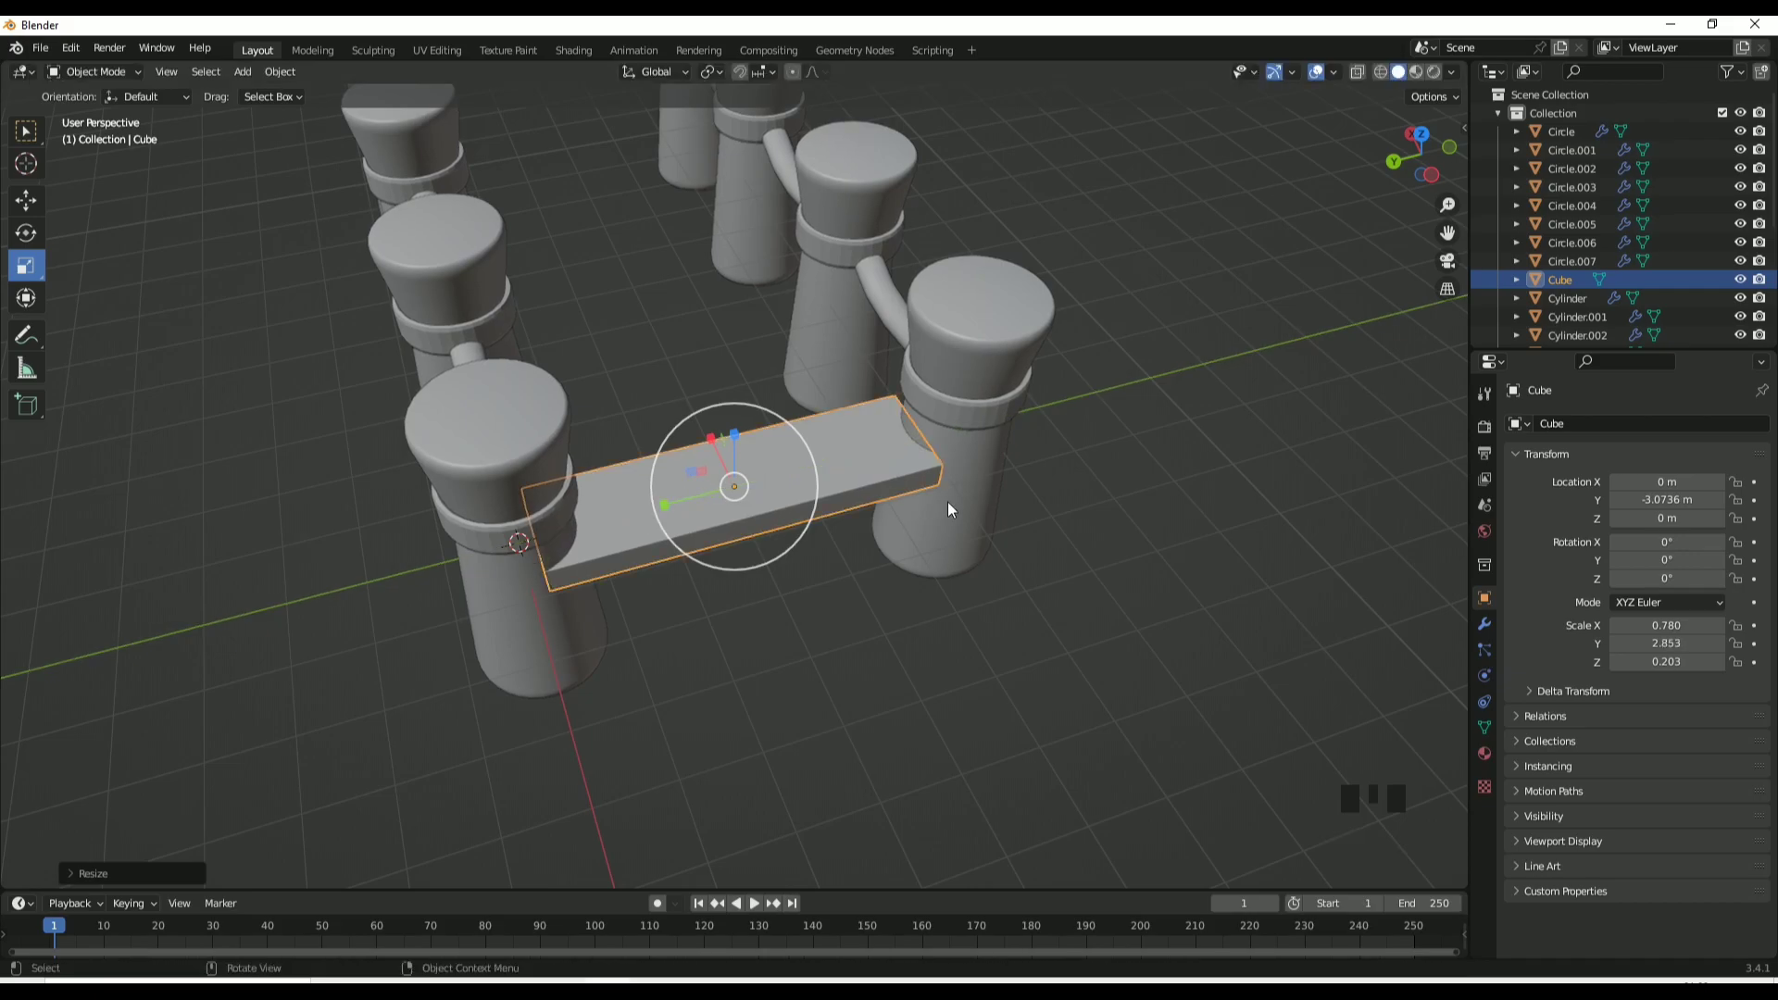
{"action": "left_click_drag", "start_coordinate": [663, 504], "coordinate": [657, 508]}
{"action": "middle_click_drag", "start_coordinate": [658, 507], "coordinate": [675, 475]}
{"action": "left_click_drag", "start_coordinate": [675, 477], "coordinate": [676, 480]}
Shift the plank along Y to about -3.29 m between the front posts and trim its Y scale to about 2.63.
{"action": "key", "text": "g"}
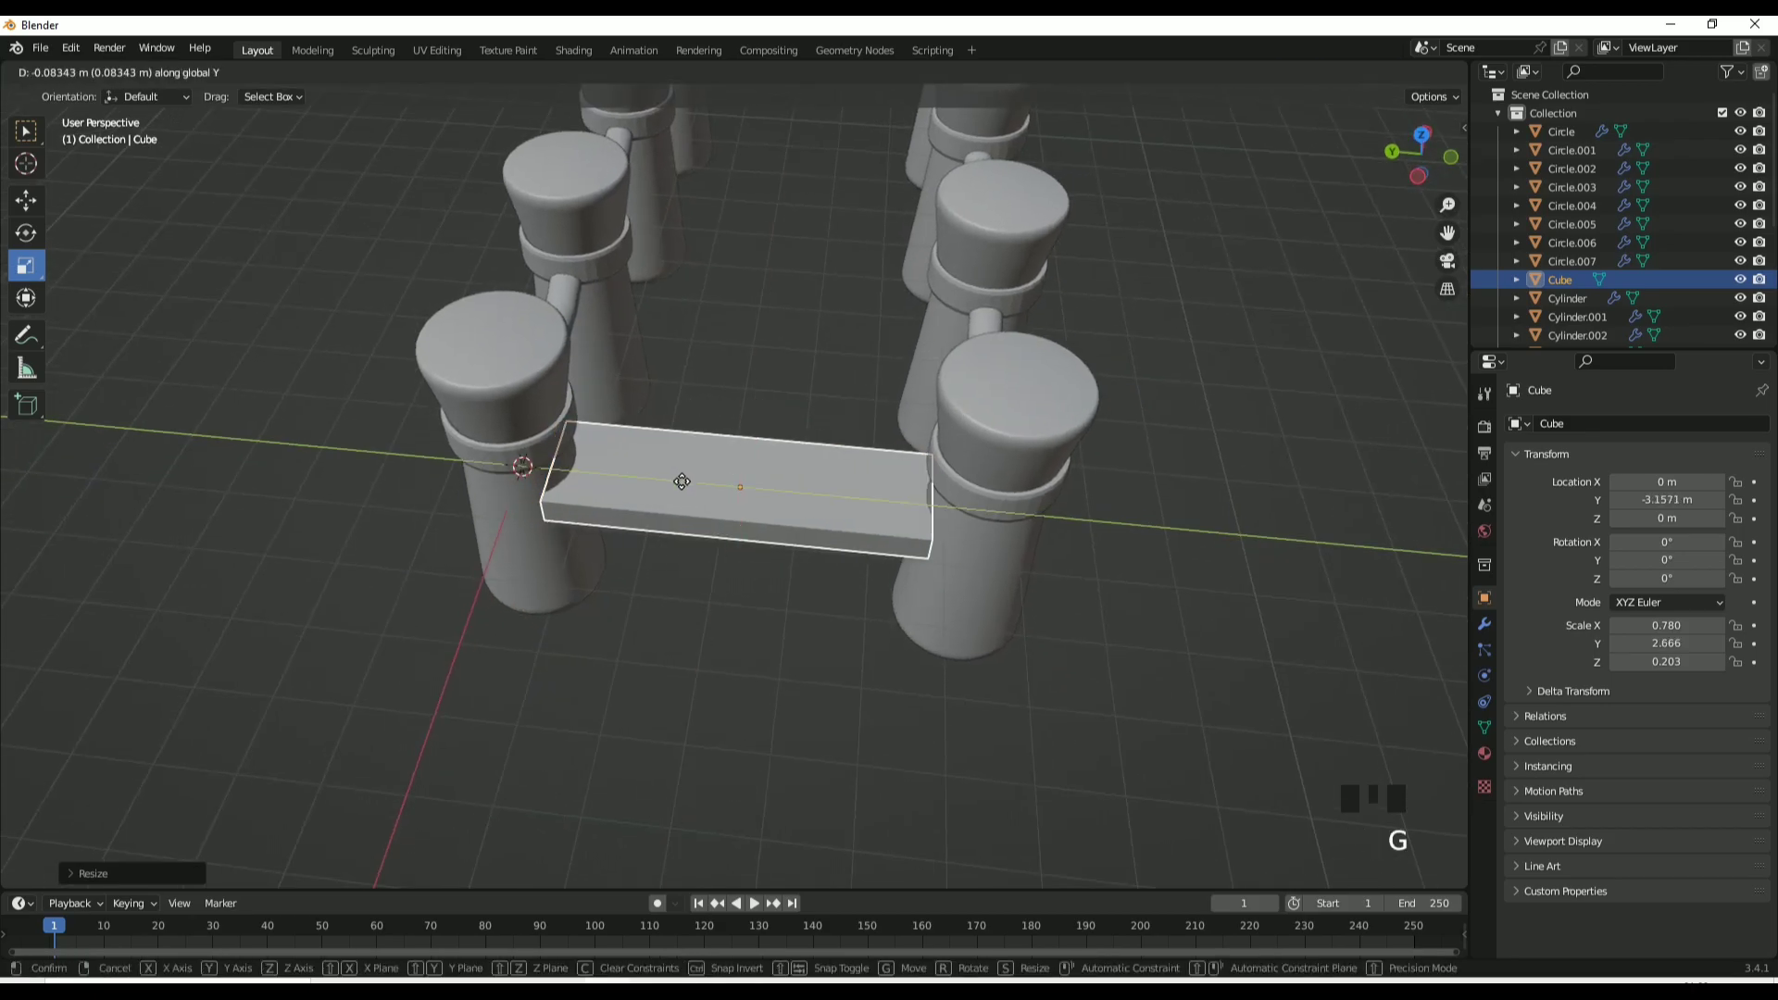
{"action": "left_click", "coordinate": [682, 481]}
{"action": "left_click_drag", "start_coordinate": [673, 484], "coordinate": [679, 480]}
{"action": "key", "text": "g"}
{"action": "left_click", "coordinate": [680, 480]}
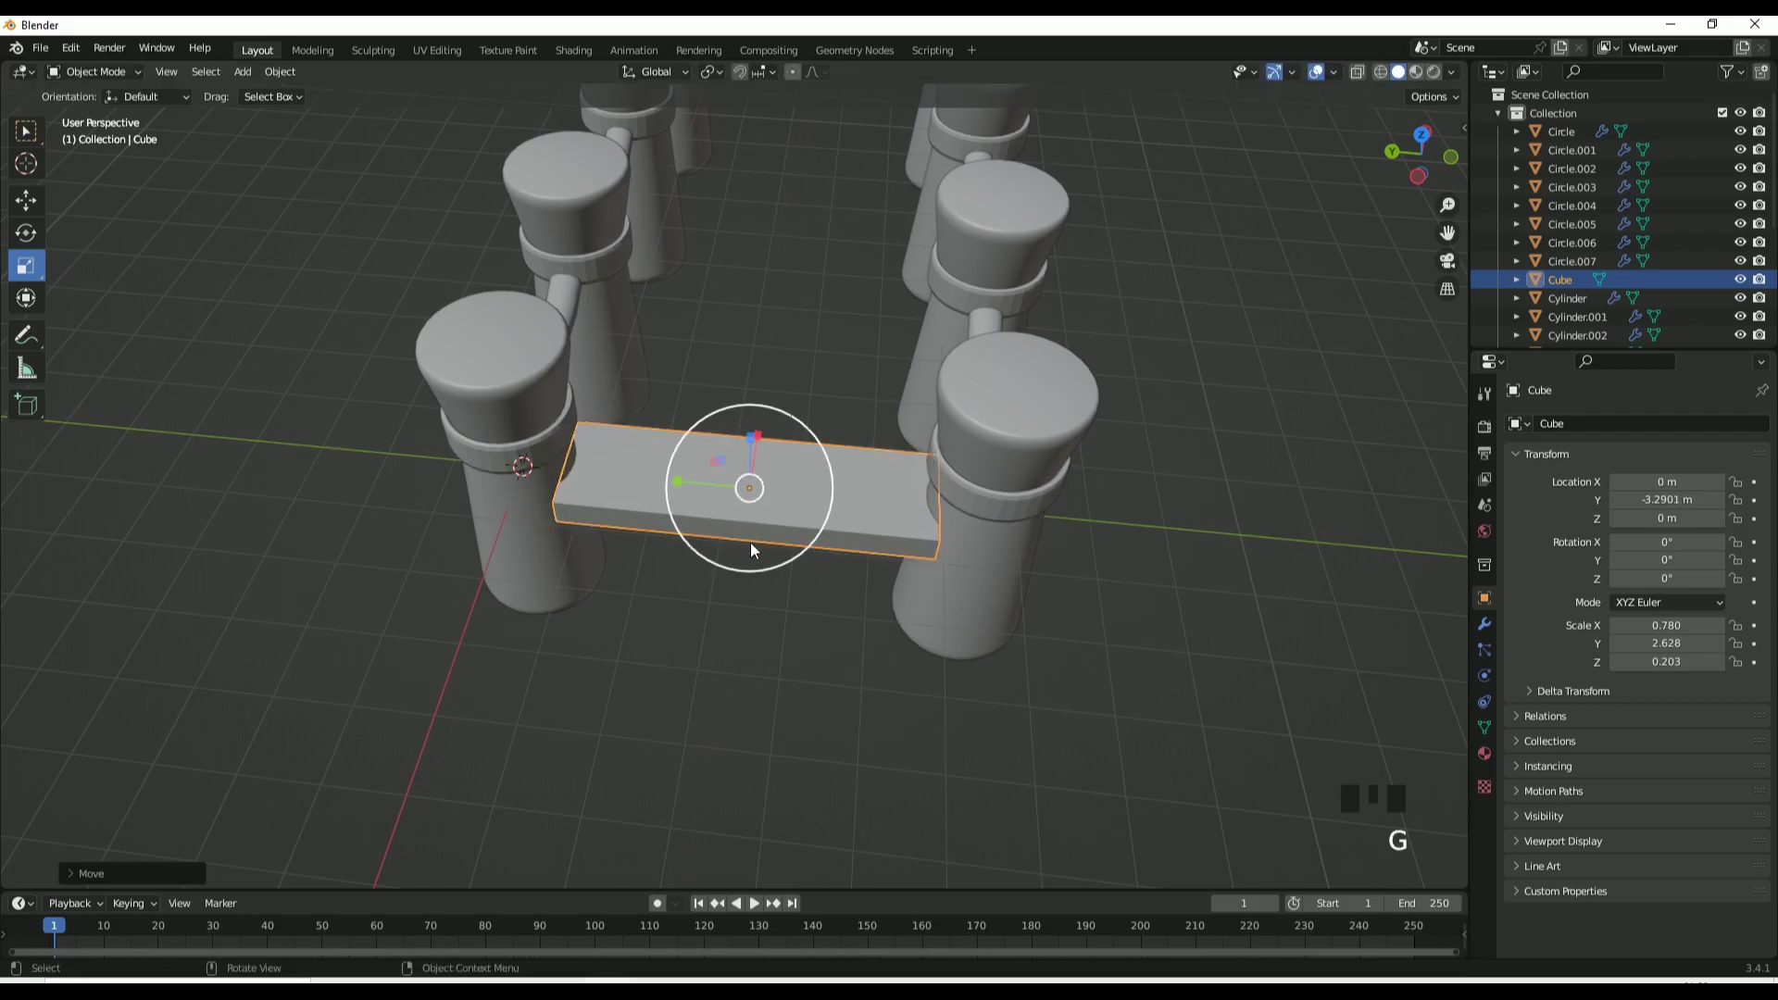
Raise the plank to about 0.5 m along Z and shift it to about -0.71 m along X.
{"action": "middle_click_drag", "start_coordinate": [769, 519], "coordinate": [792, 469]}
{"action": "key", "text": "g"}
{"action": "key", "text": "z"}
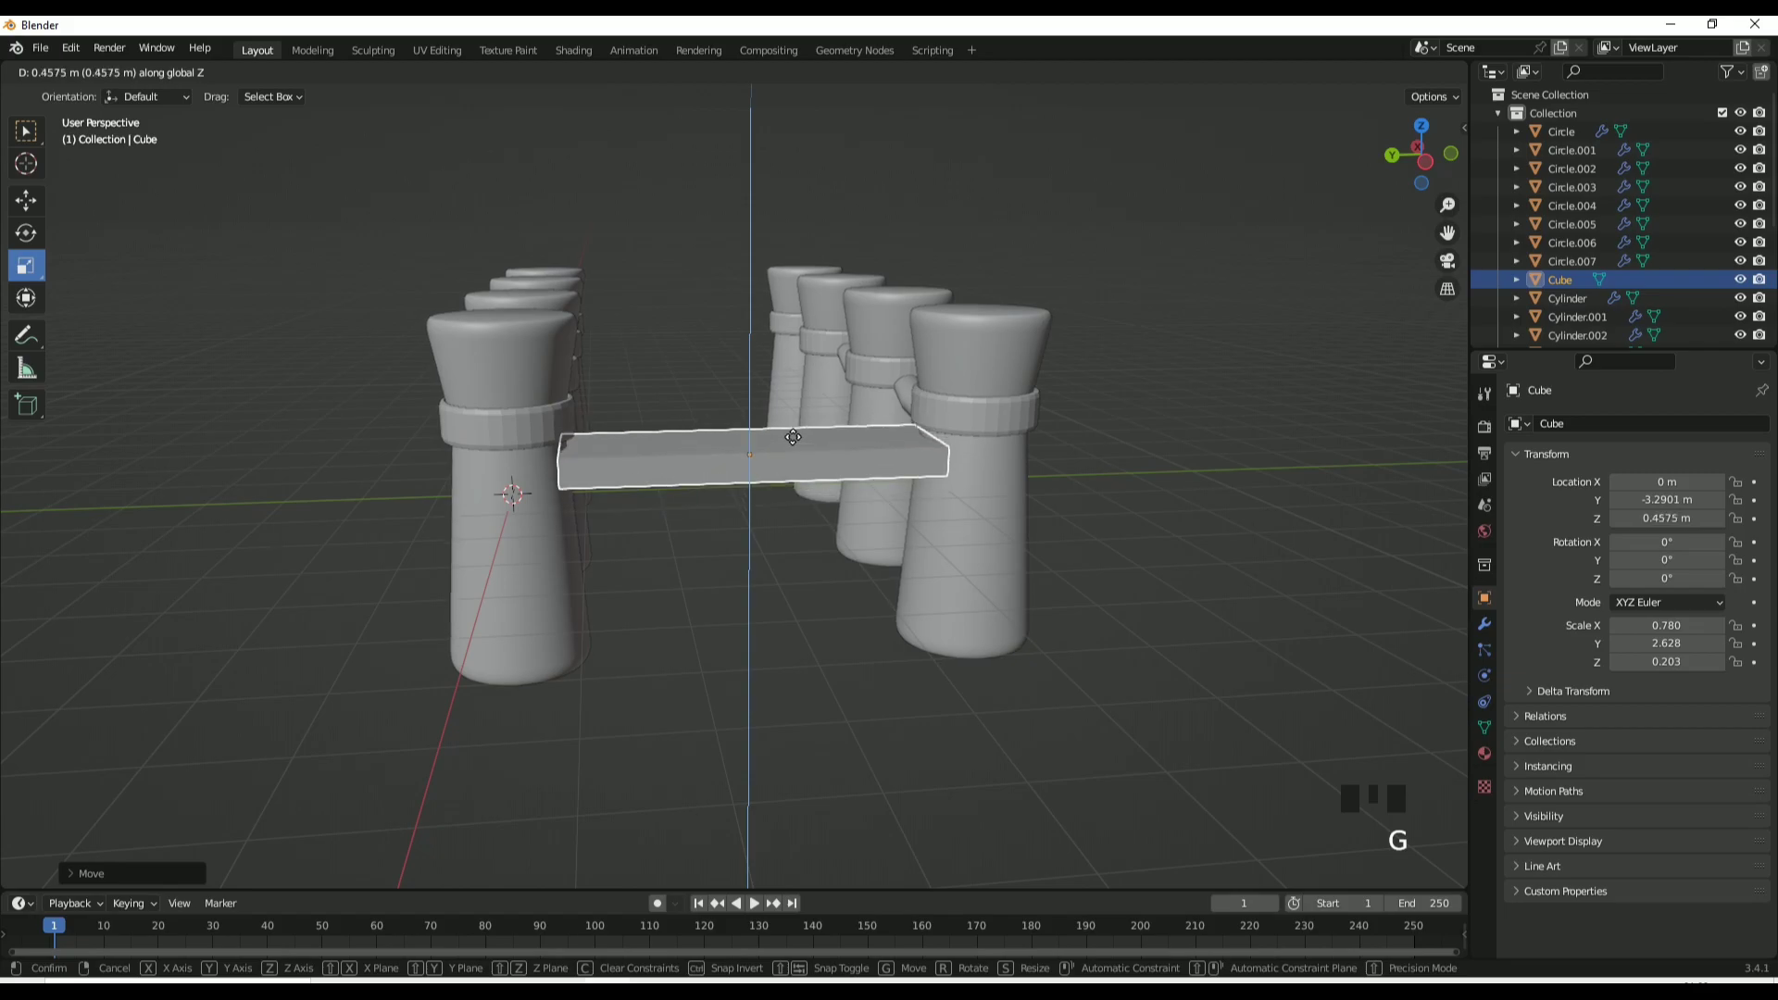
{"action": "left_click", "coordinate": [795, 440]}
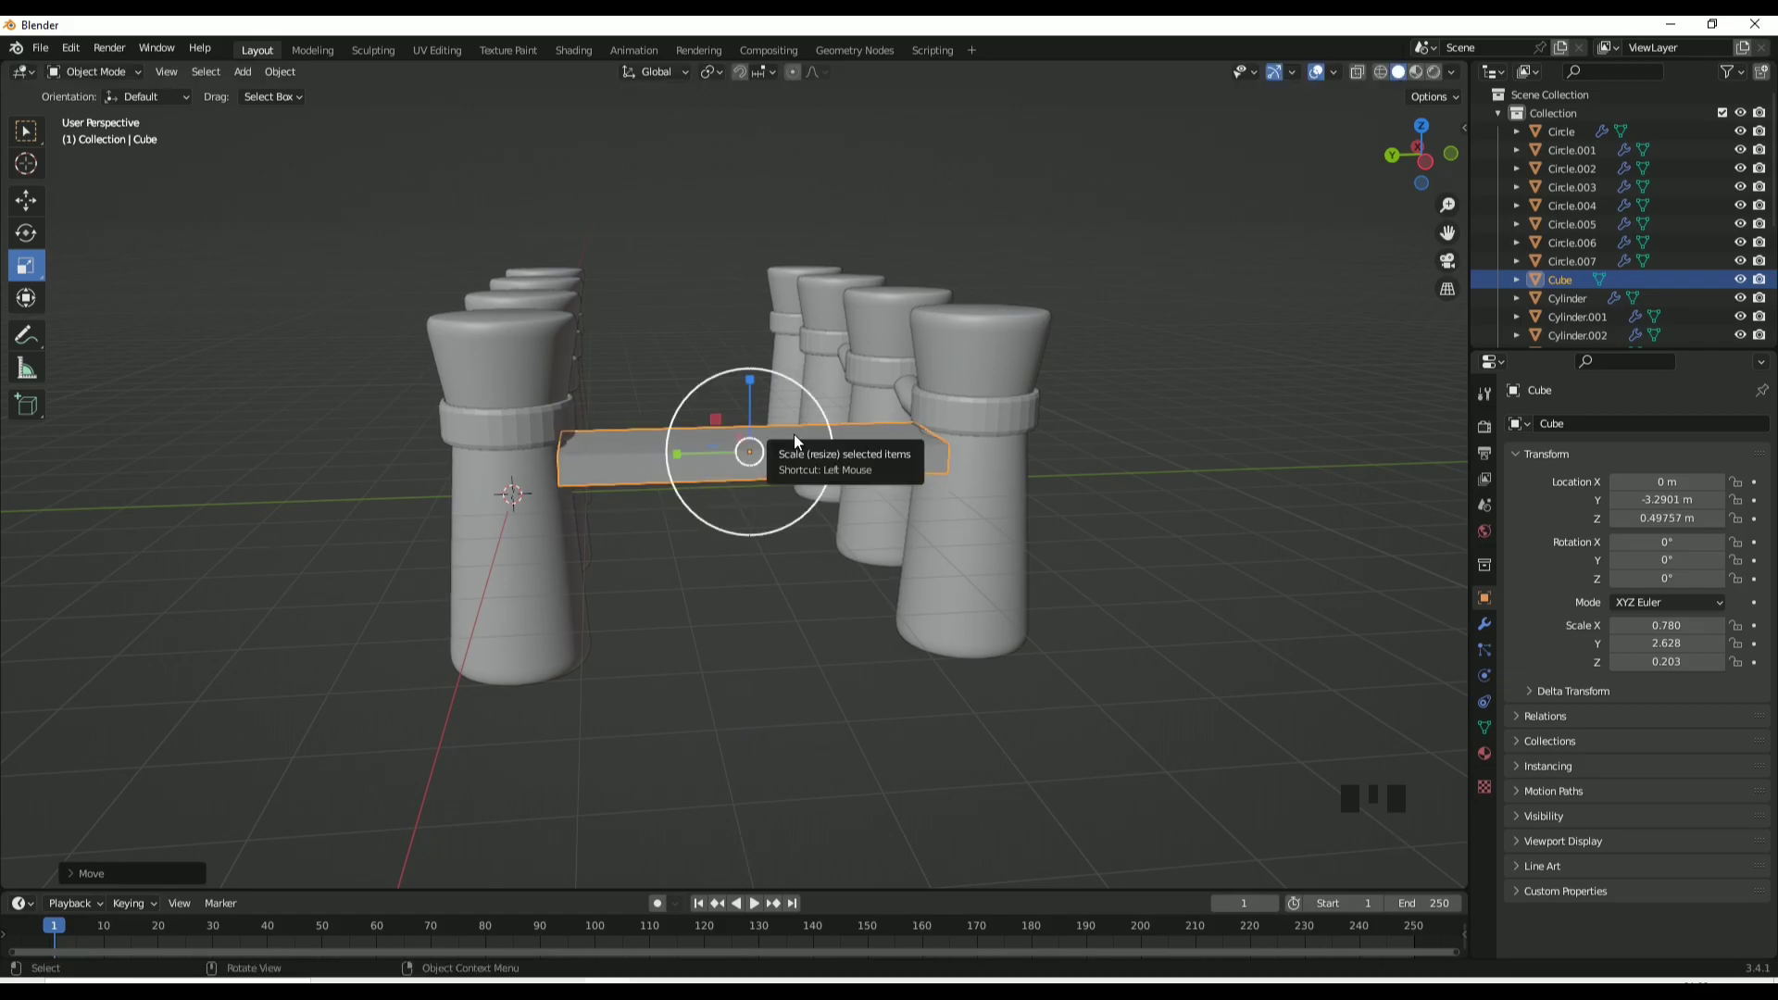
{"action": "middle_click_drag", "start_coordinate": [795, 442], "coordinate": [548, 495]}
{"action": "scroll", "coordinate": [548, 498], "scroll_direction": "down", "scroll_amount": 2}
{"action": "middle_click_drag", "start_coordinate": [654, 535], "coordinate": [639, 519]}
{"action": "key", "text": "g"}
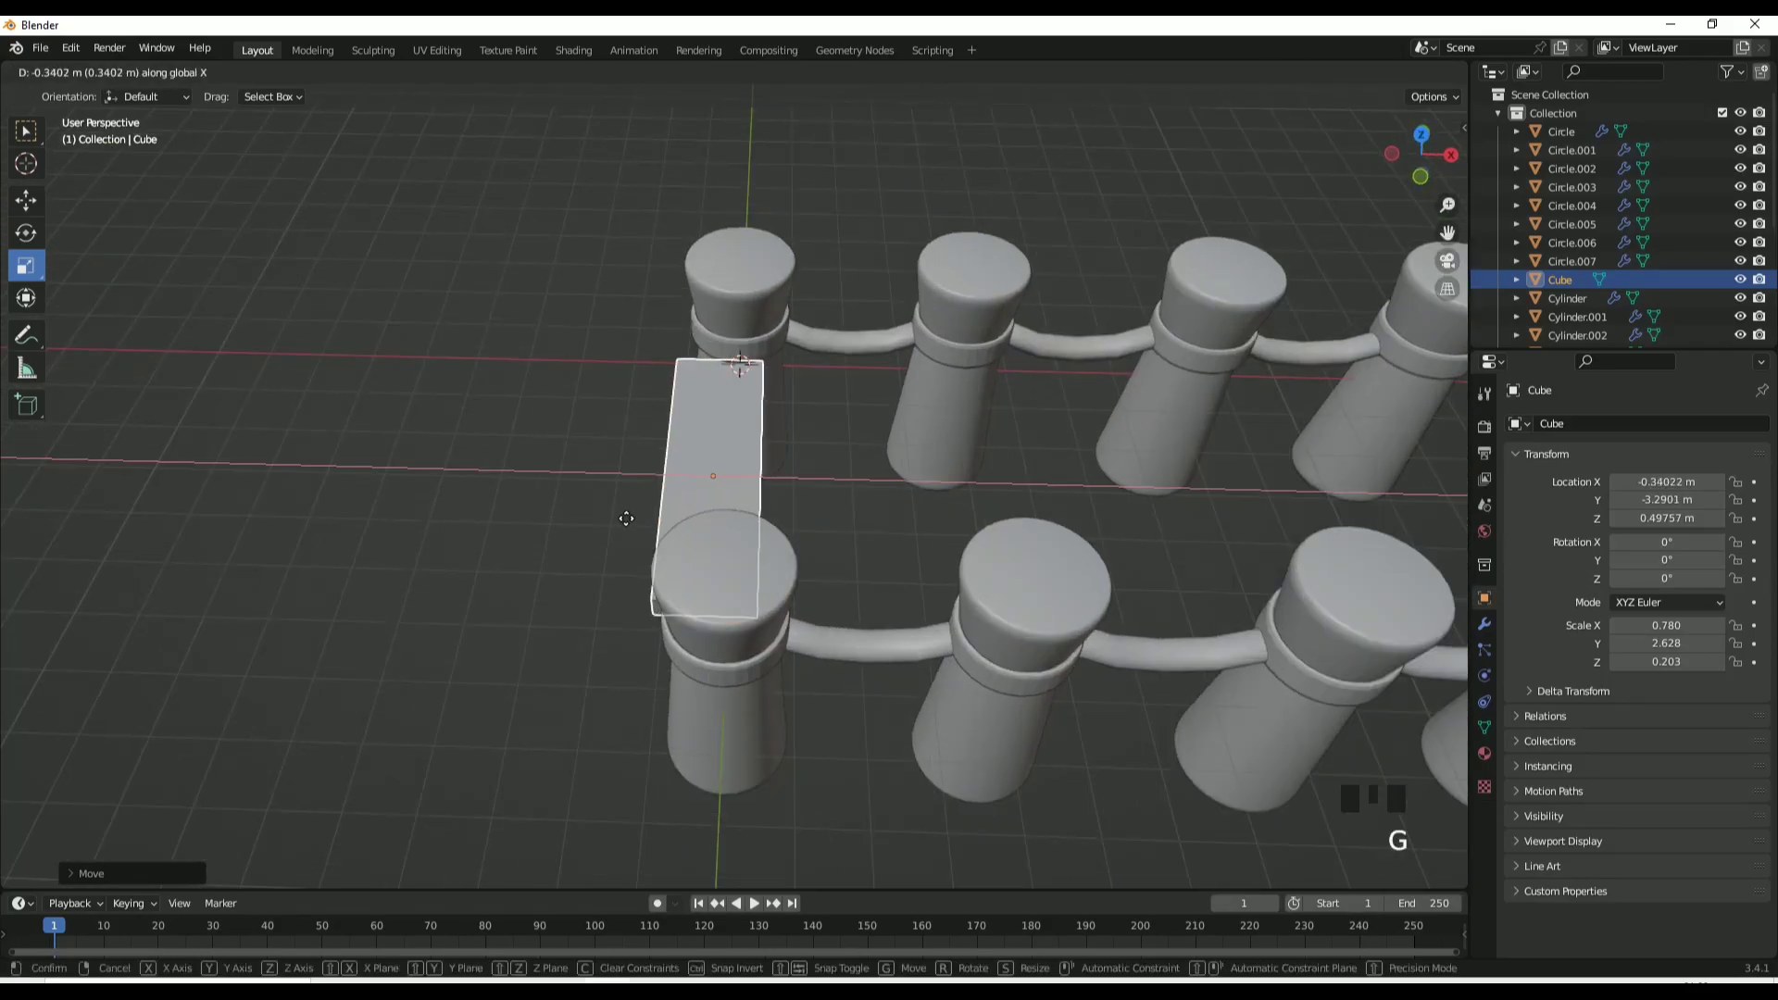
{"action": "left_click", "coordinate": [614, 509]}
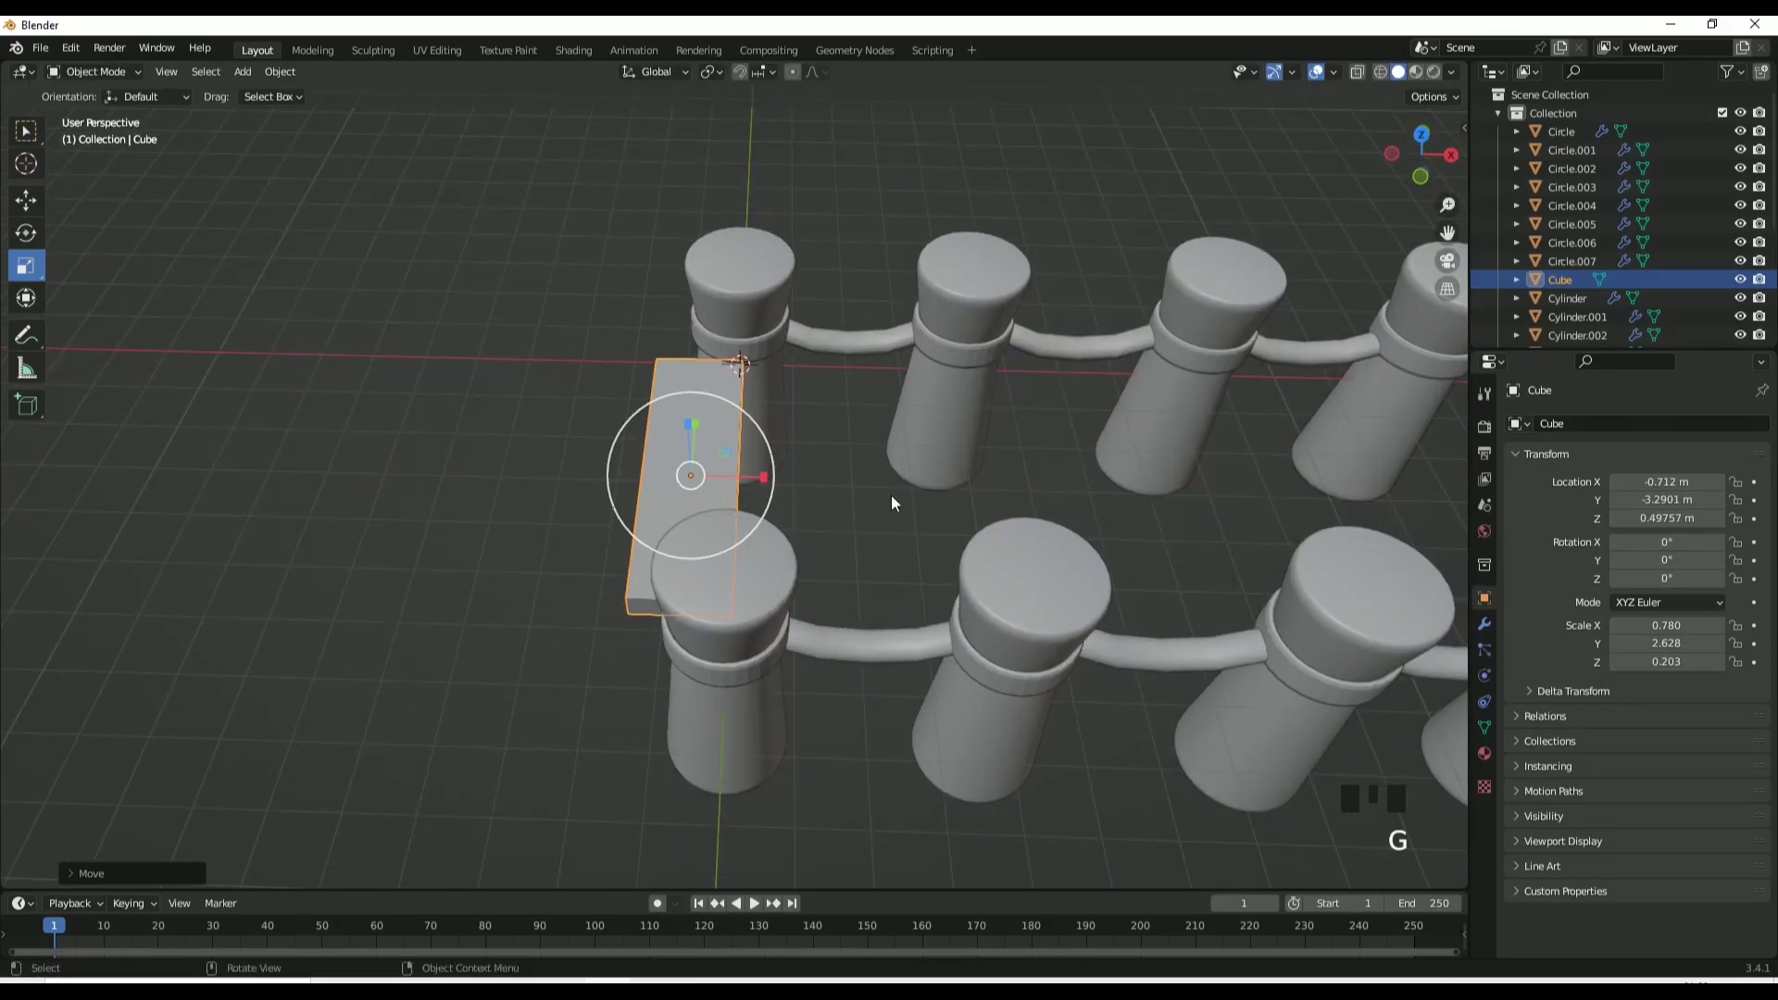
Add an Array modifier to the plank with a relative offset factor of 1.2 along X.
{"action": "left_click", "coordinate": [1482, 623]}
{"action": "left_click", "coordinate": [1536, 423]}
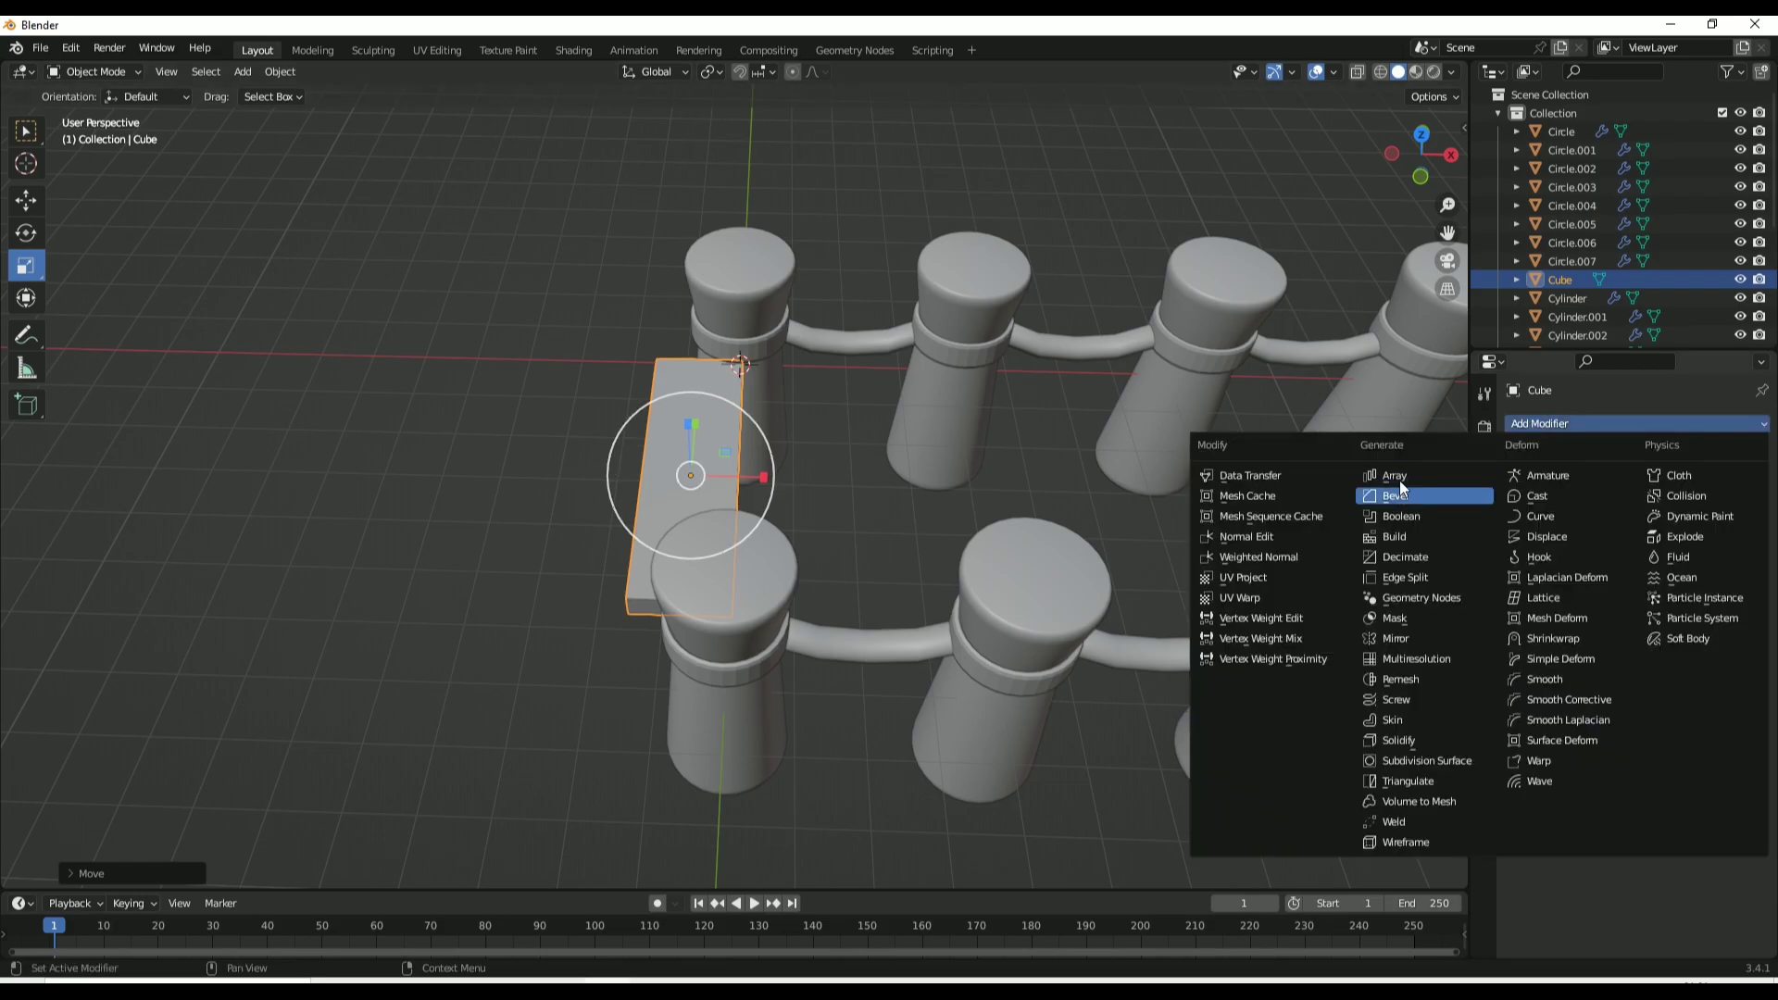
{"action": "left_click", "coordinate": [1396, 477]}
{"action": "left_click", "coordinate": [1680, 562]}
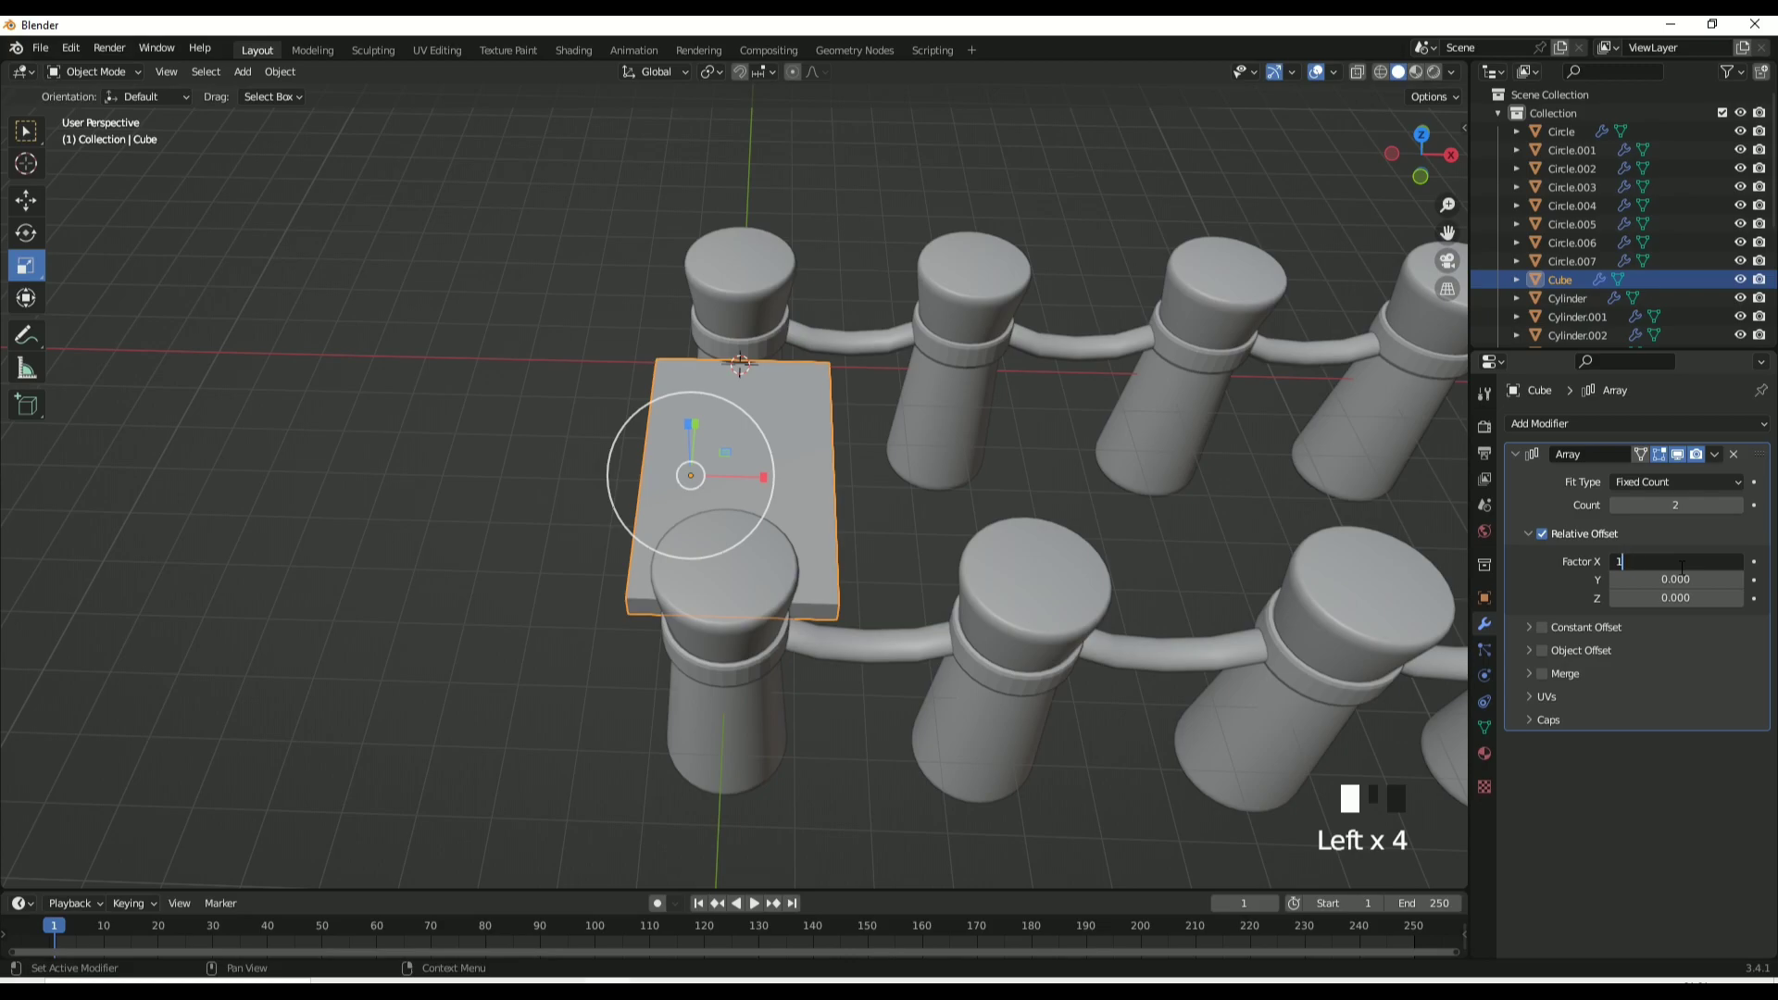
{"action": "key", "text": "Return"}
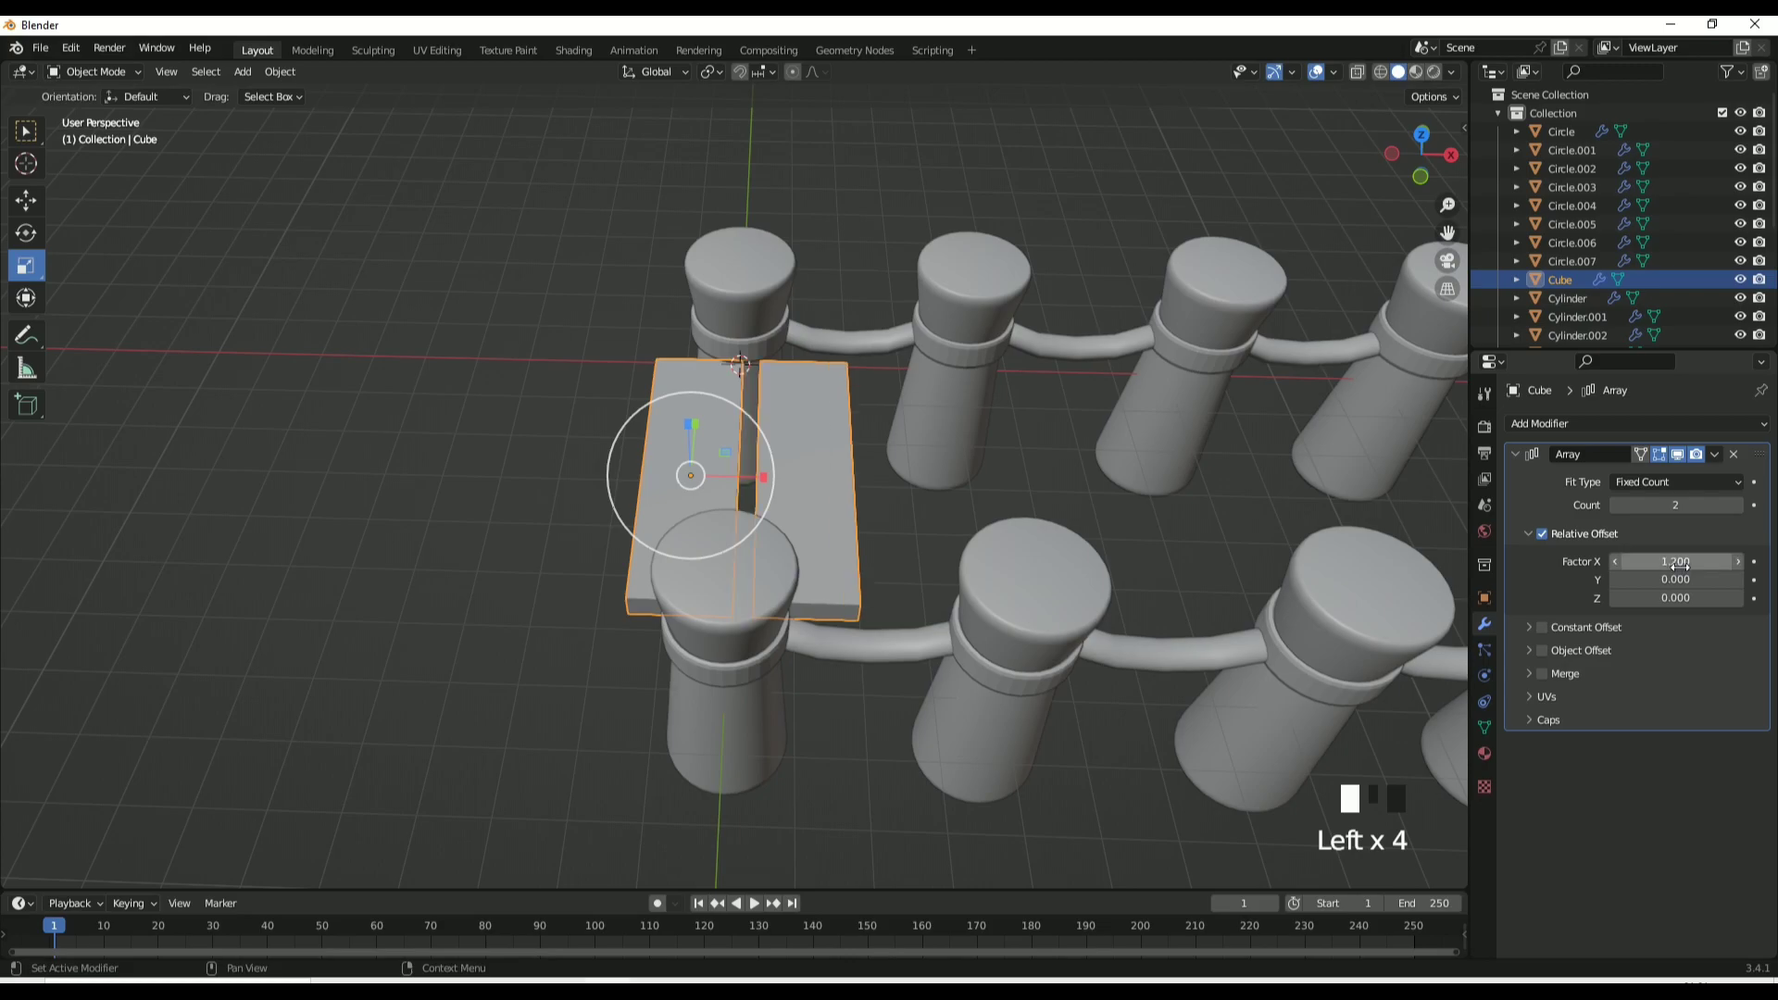
Set the plank array's count to 8 and apply the modifier.
{"action": "left_click", "coordinate": [1737, 504]}
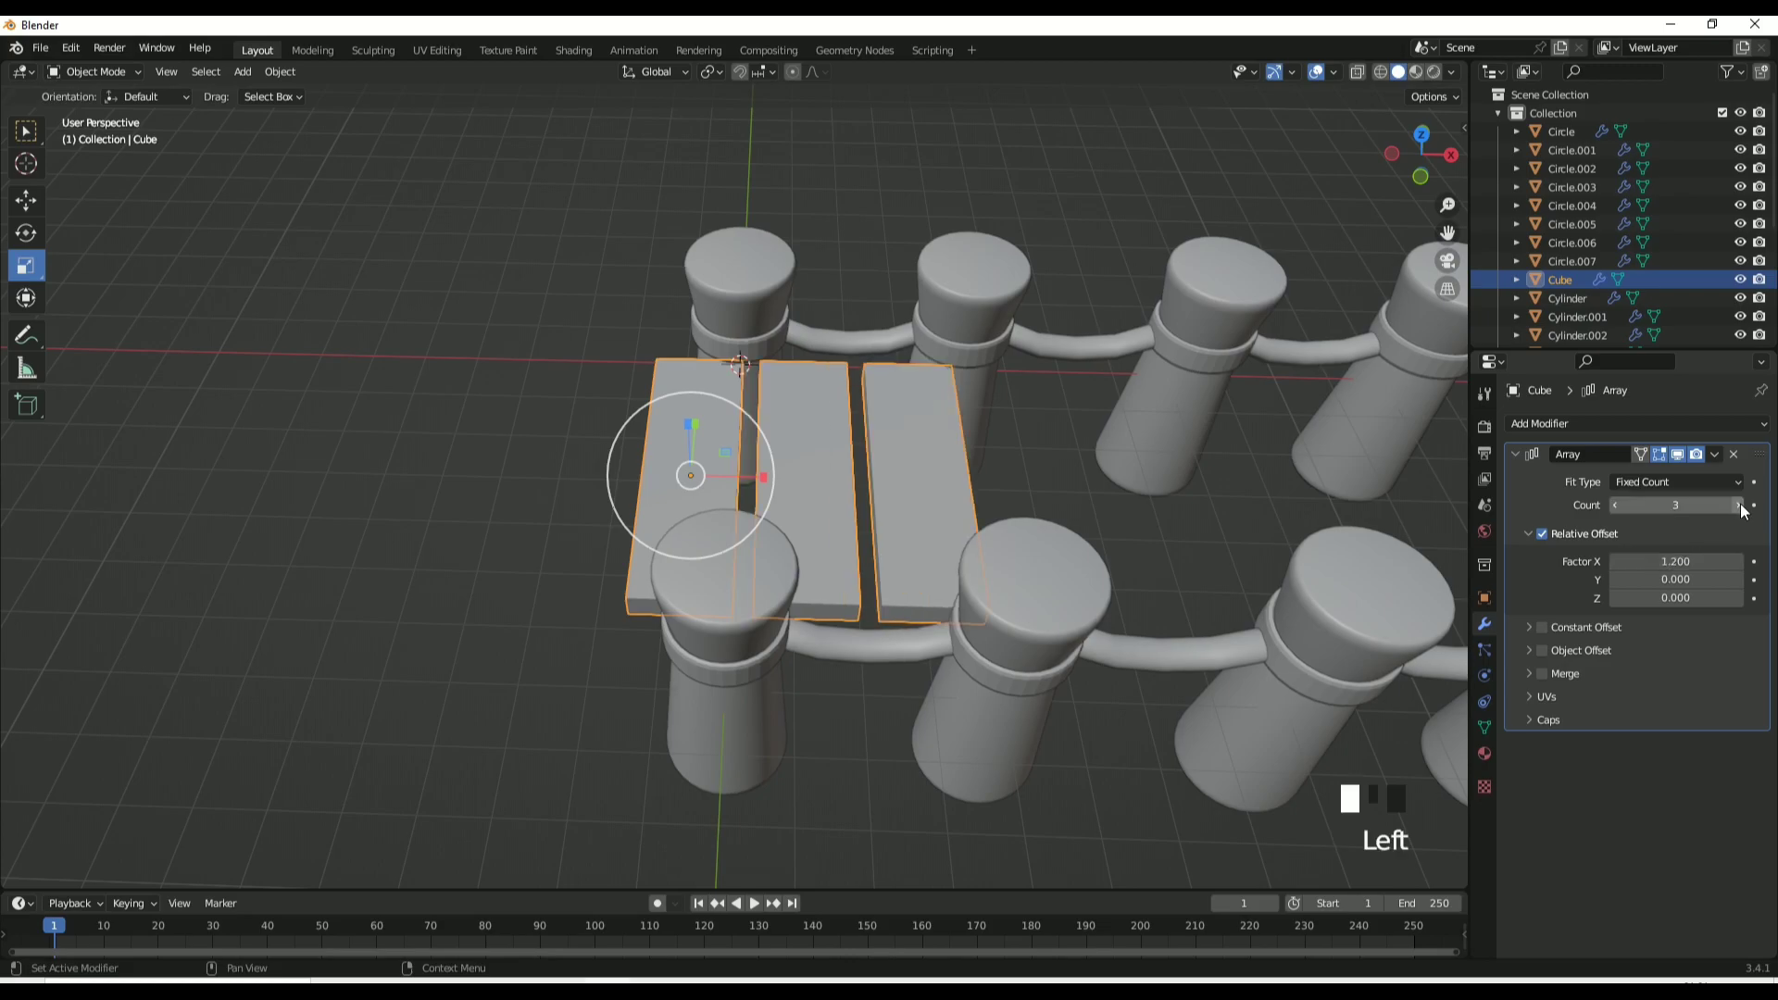
{"action": "left_click", "coordinate": [1737, 504]}
{"action": "left_click", "coordinate": [1737, 505]}
{"action": "left_click", "coordinate": [1737, 504]}
{"action": "scroll", "coordinate": [1131, 537], "scroll_direction": "down", "scroll_amount": 1}
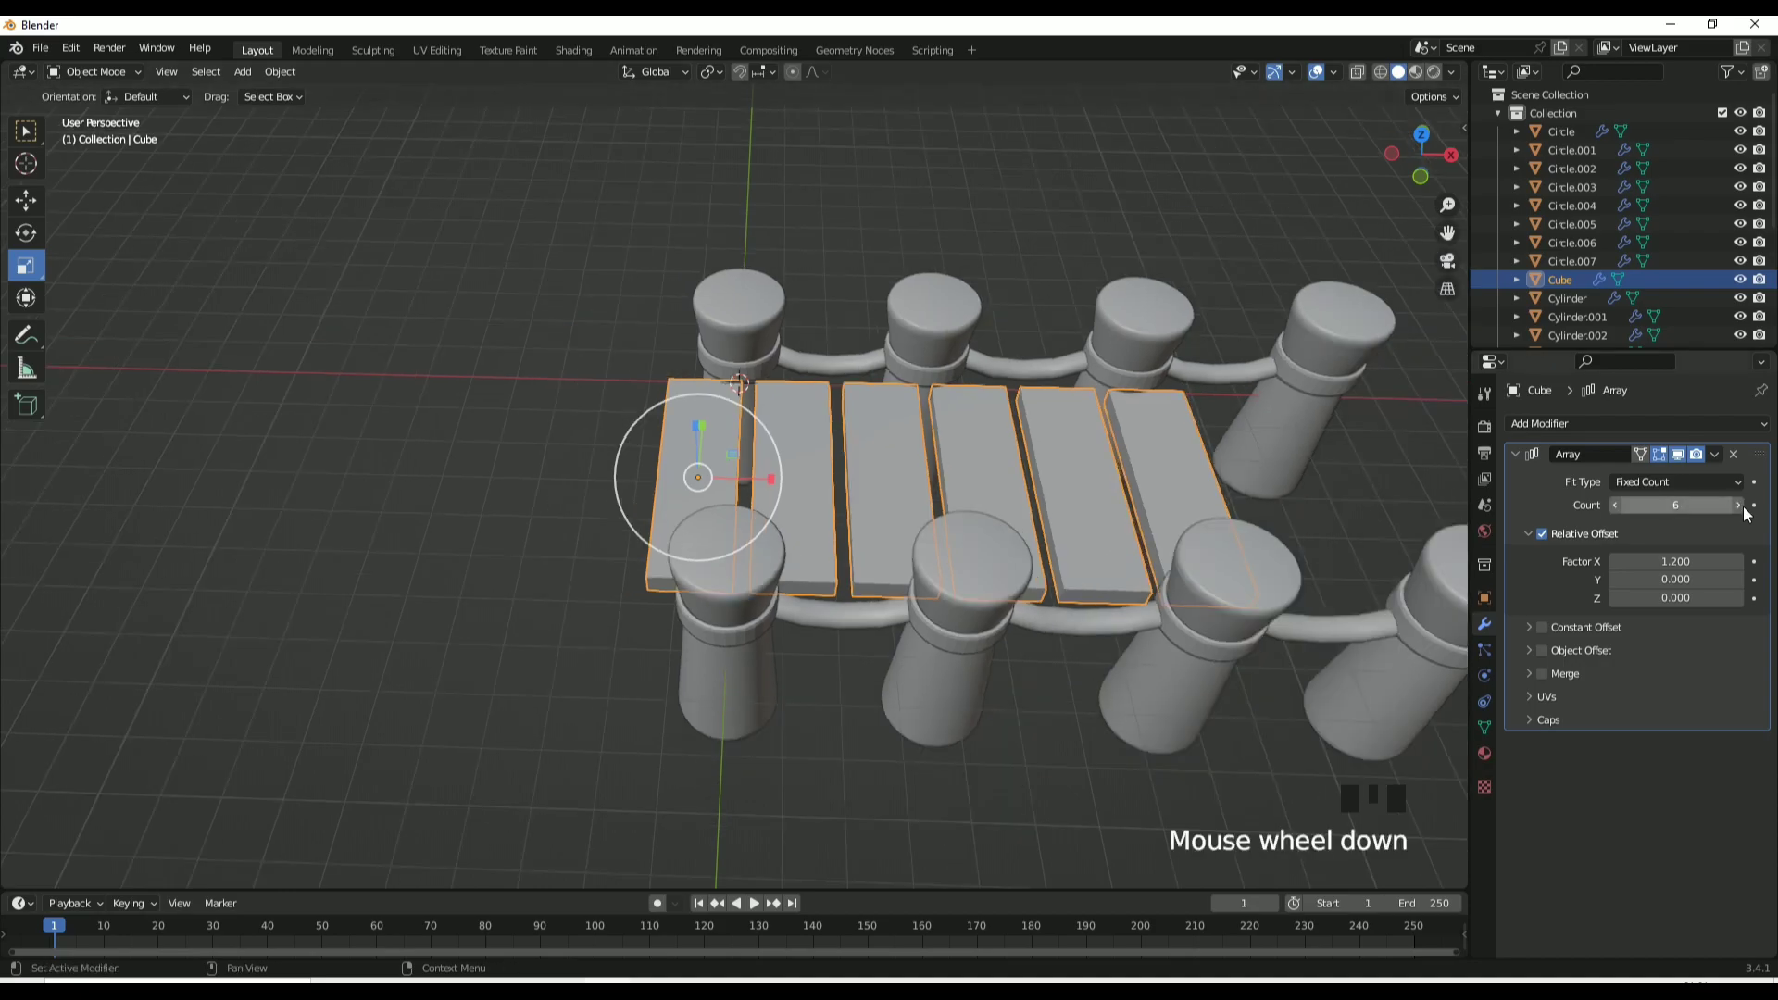
{"action": "left_click", "coordinate": [1737, 504]}
{"action": "left_click", "coordinate": [1737, 504]}
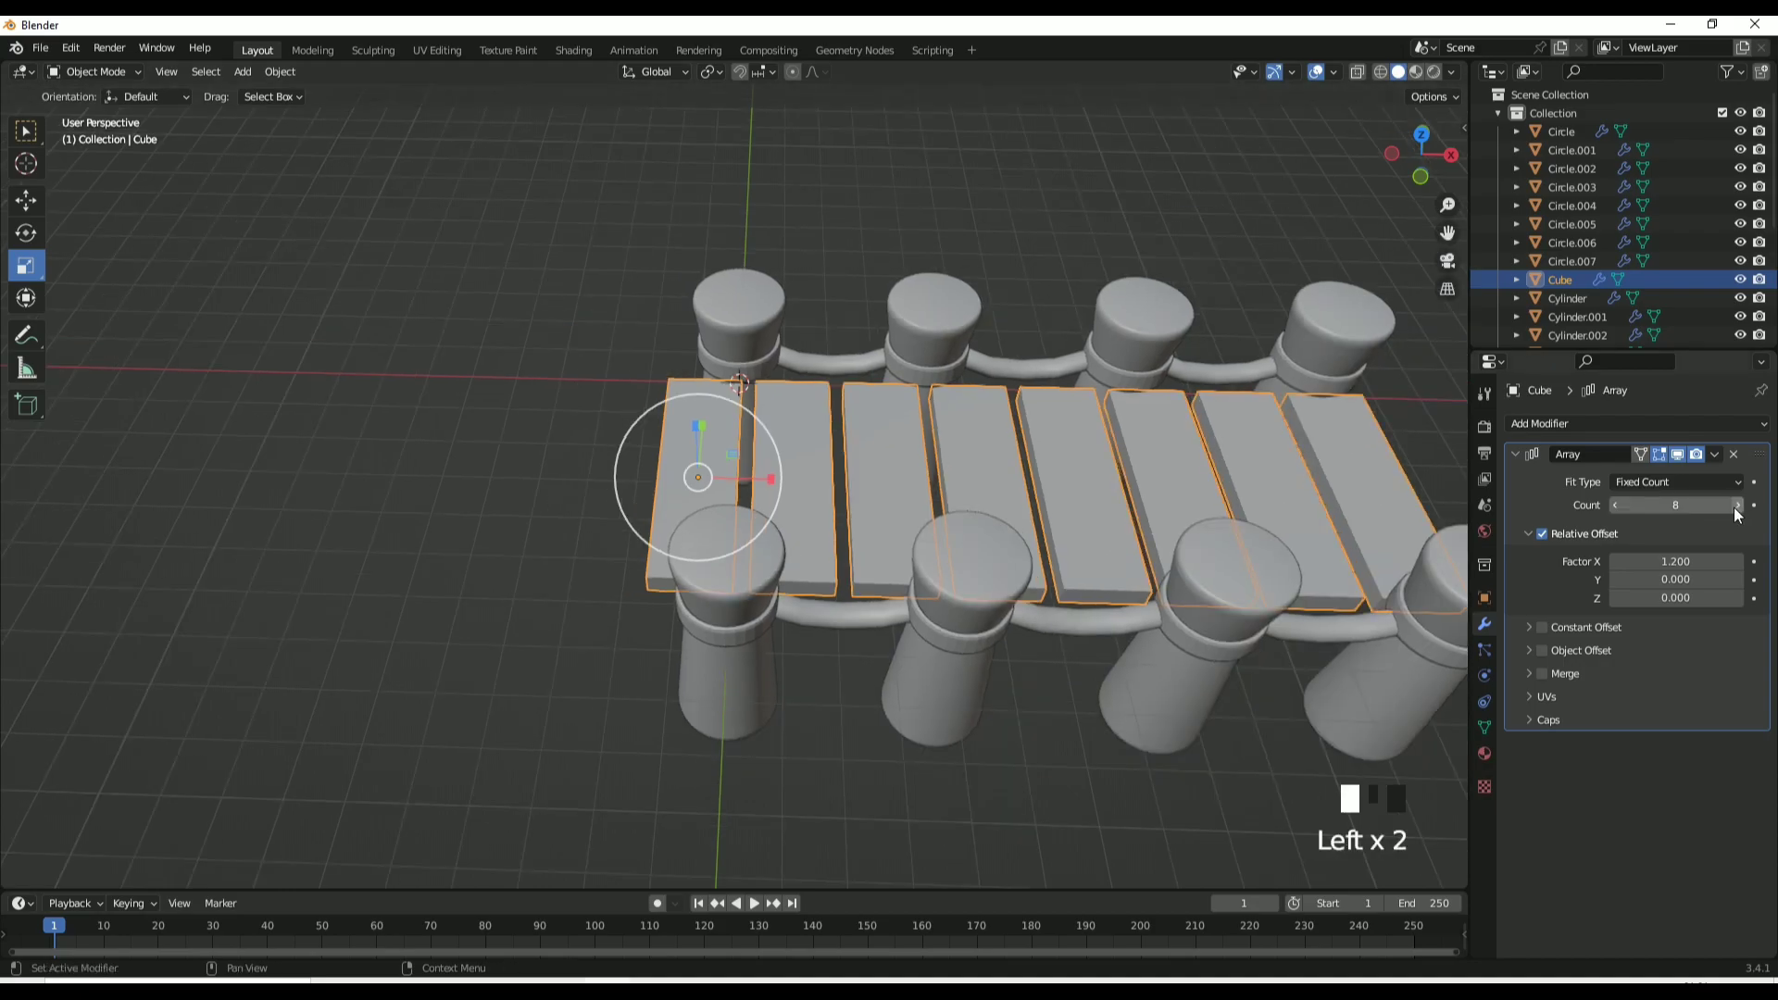
{"action": "left_click", "coordinate": [1715, 454]}
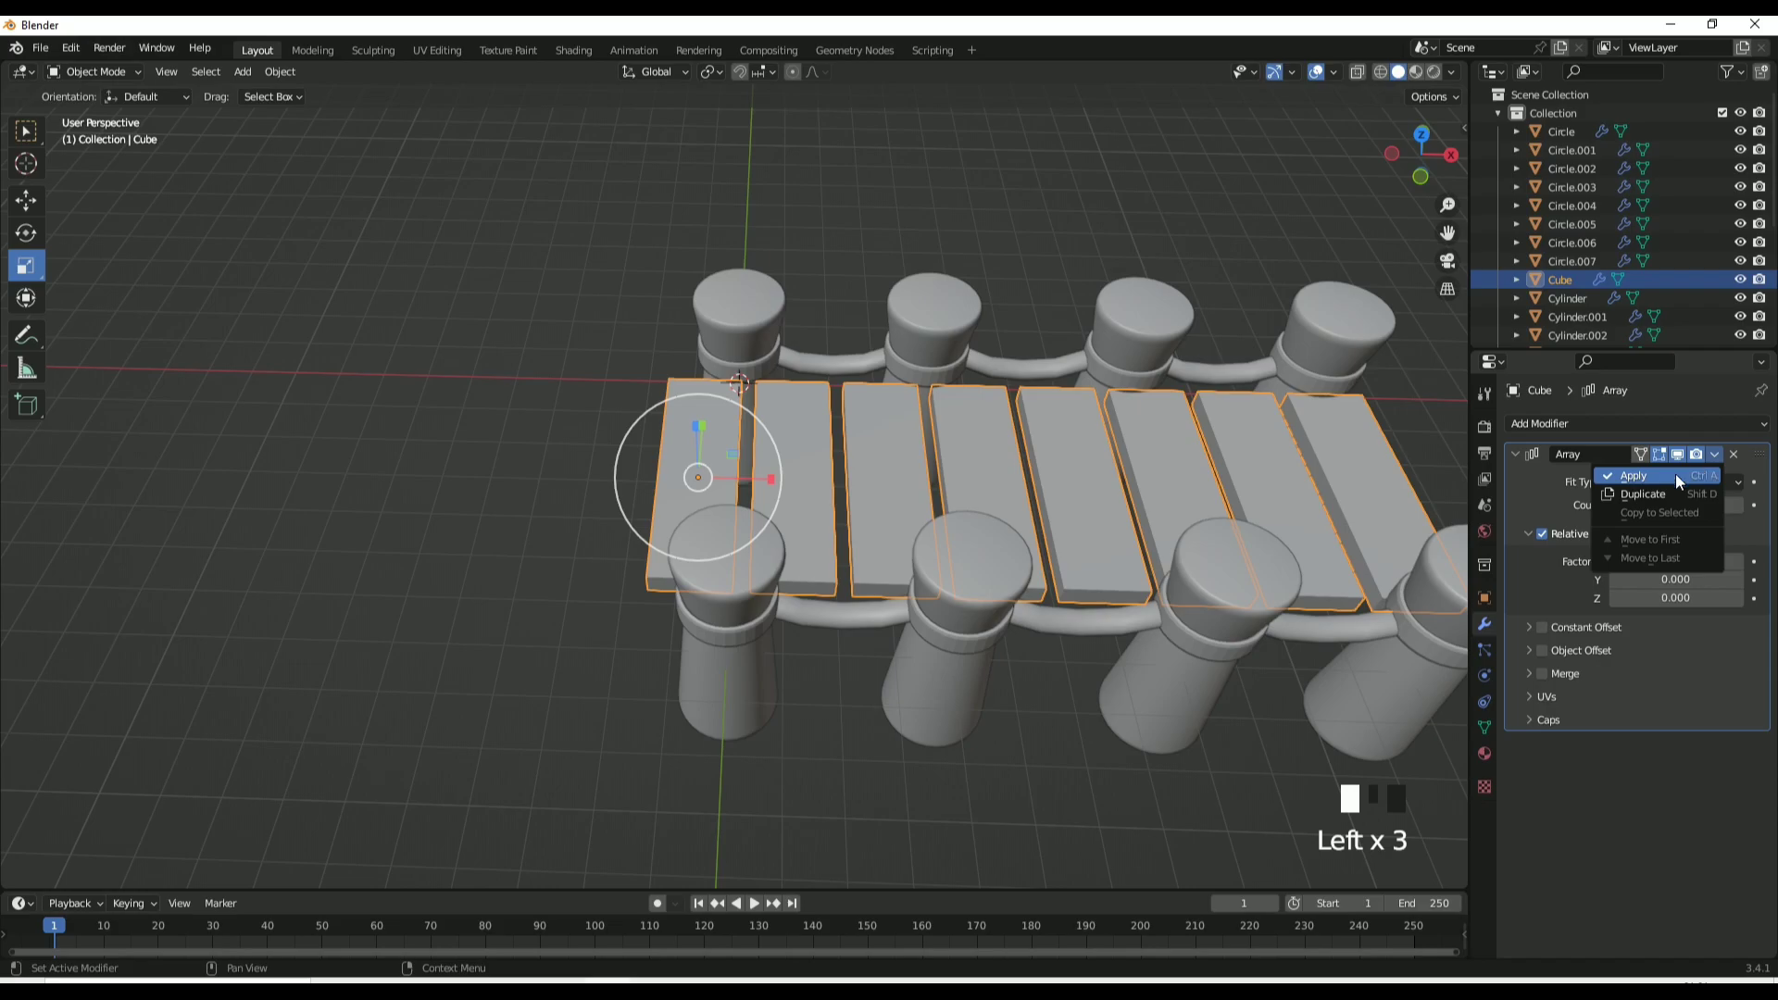
{"action": "left_click", "coordinate": [1675, 474]}
In Edit Mode, cut a centred edge loop across the first plank and shift its front top vertex to make the plank uneven.
{"action": "key", "text": "Tab"}
{"action": "middle_click_drag", "start_coordinate": [710, 586], "coordinate": [833, 574]}
{"action": "scroll", "coordinate": [835, 574], "scroll_direction": "up", "scroll_amount": 3}
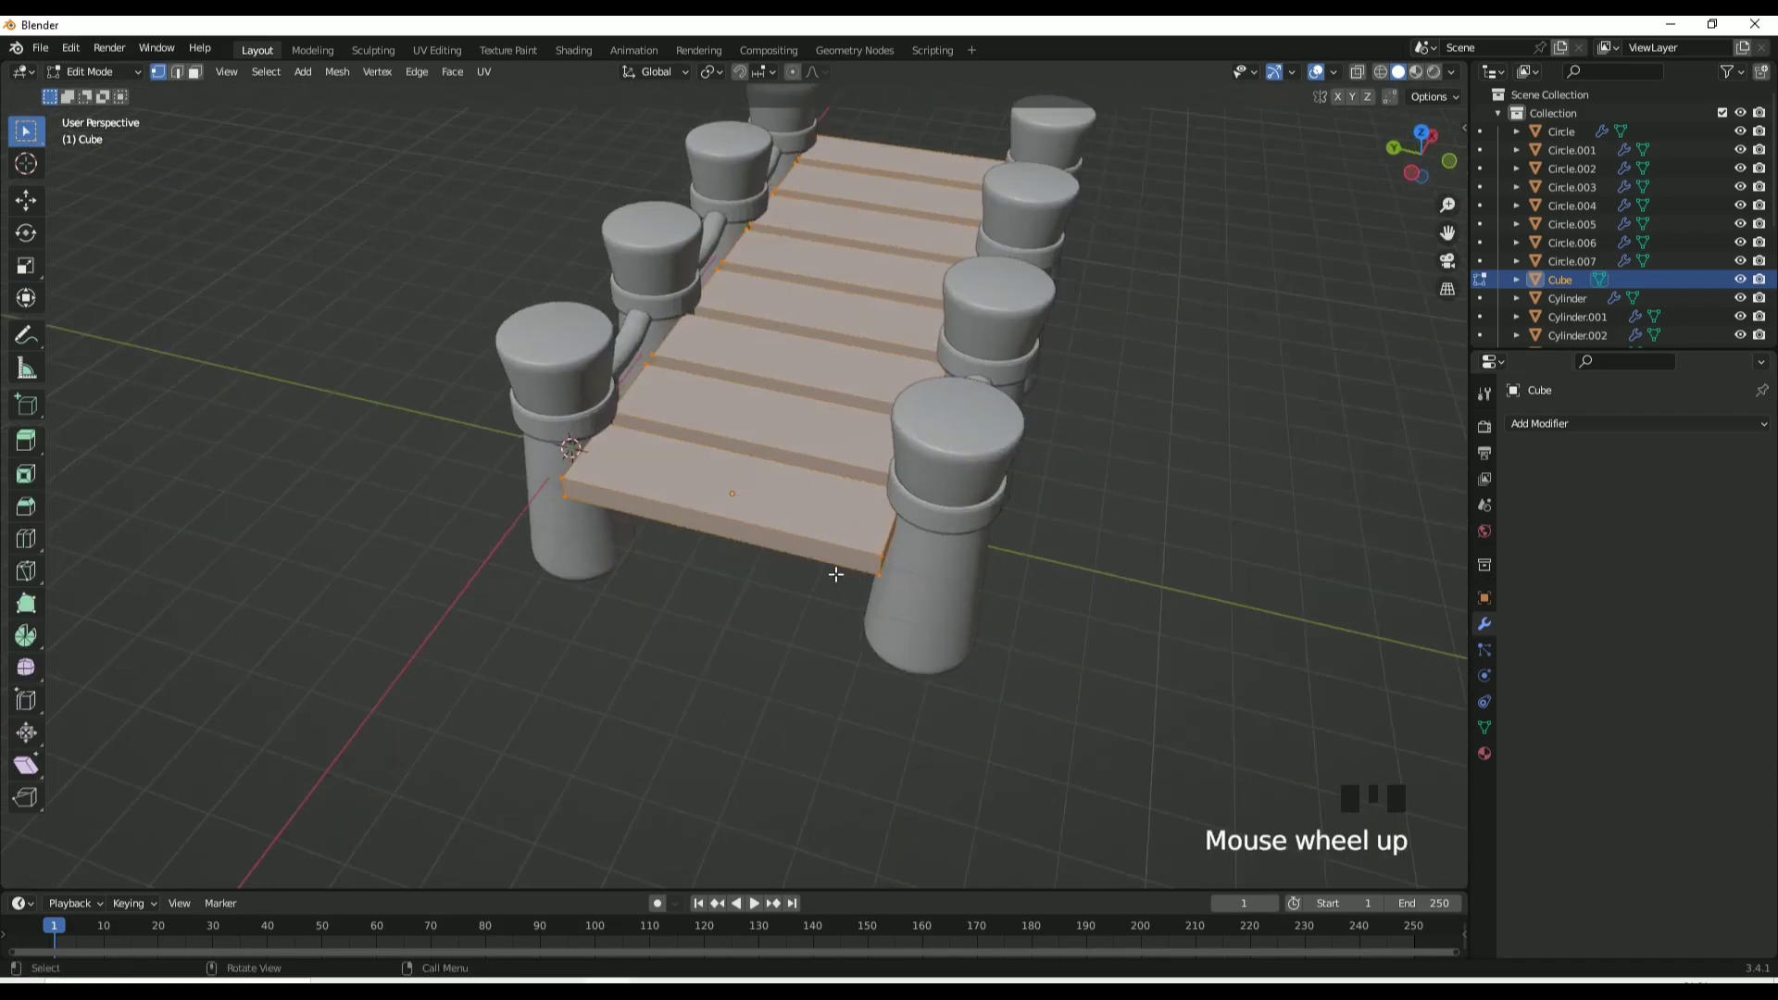
{"action": "key", "text": "ctrl+r"}
{"action": "left_click", "coordinate": [730, 493]}
{"action": "right_click", "coordinate": [729, 494]}
{"action": "left_click", "coordinate": [717, 513]}
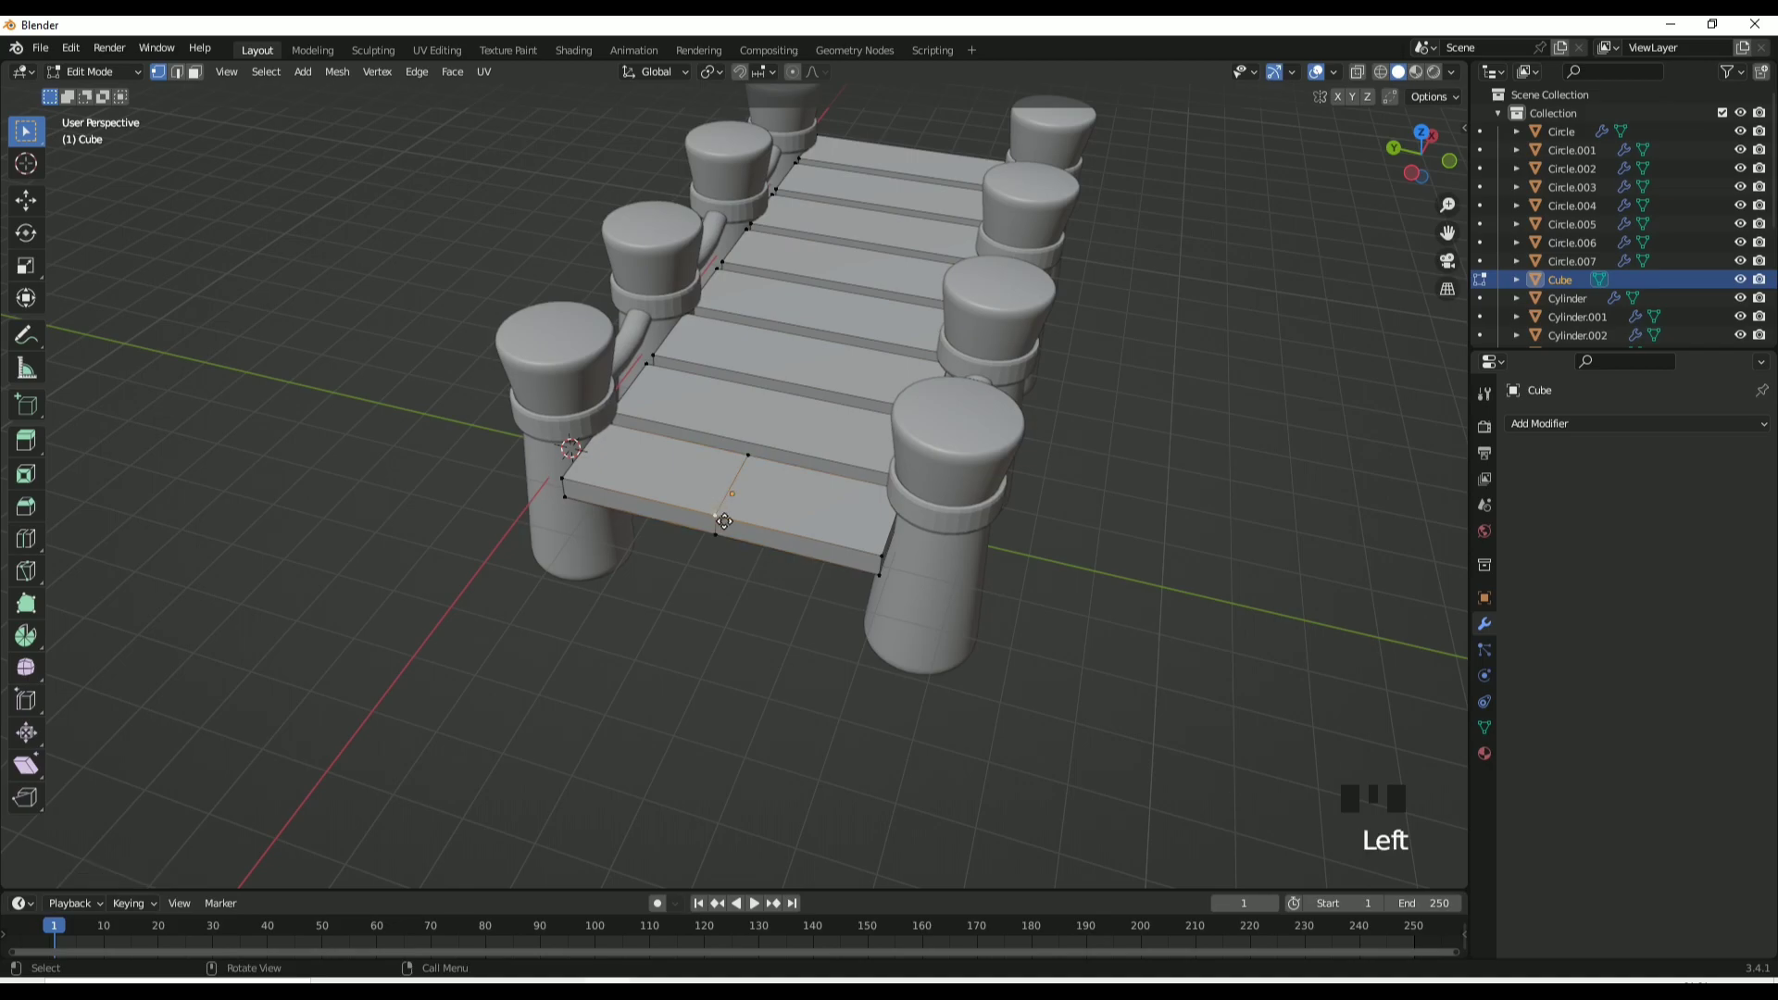
{"action": "key", "text": "g"}
{"action": "left_click", "coordinate": [745, 522]}
Cut an off-centre edge loop across the second plank and shift its front top vertex.
{"action": "key", "text": "ctrl+r"}
{"action": "left_click", "coordinate": [736, 393]}
{"action": "left_click", "coordinate": [692, 374]}
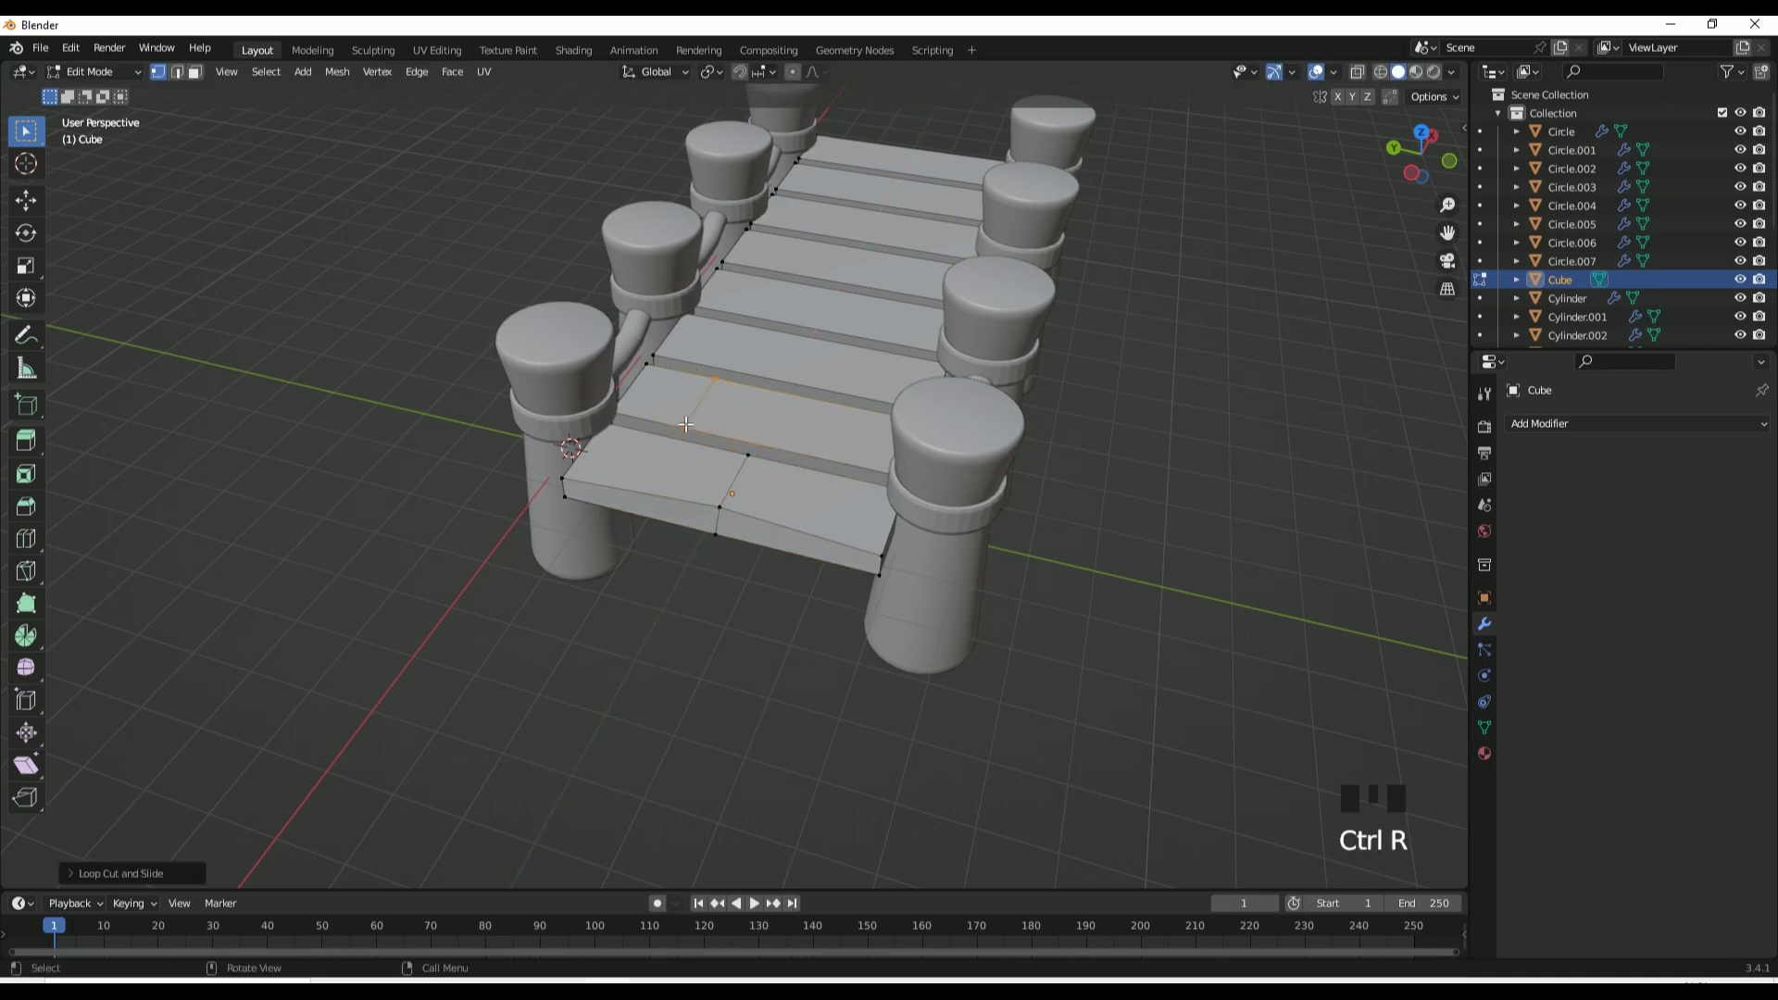
{"action": "key", "text": "g"}
{"action": "left_click", "coordinate": [704, 419]}
Cut an off-centre edge loop across the third plank and lower its rear top vertex by about 0.27 m.
{"action": "key", "text": "ctrl+r"}
{"action": "left_click", "coordinate": [868, 371]}
{"action": "left_click", "coordinate": [904, 384]}
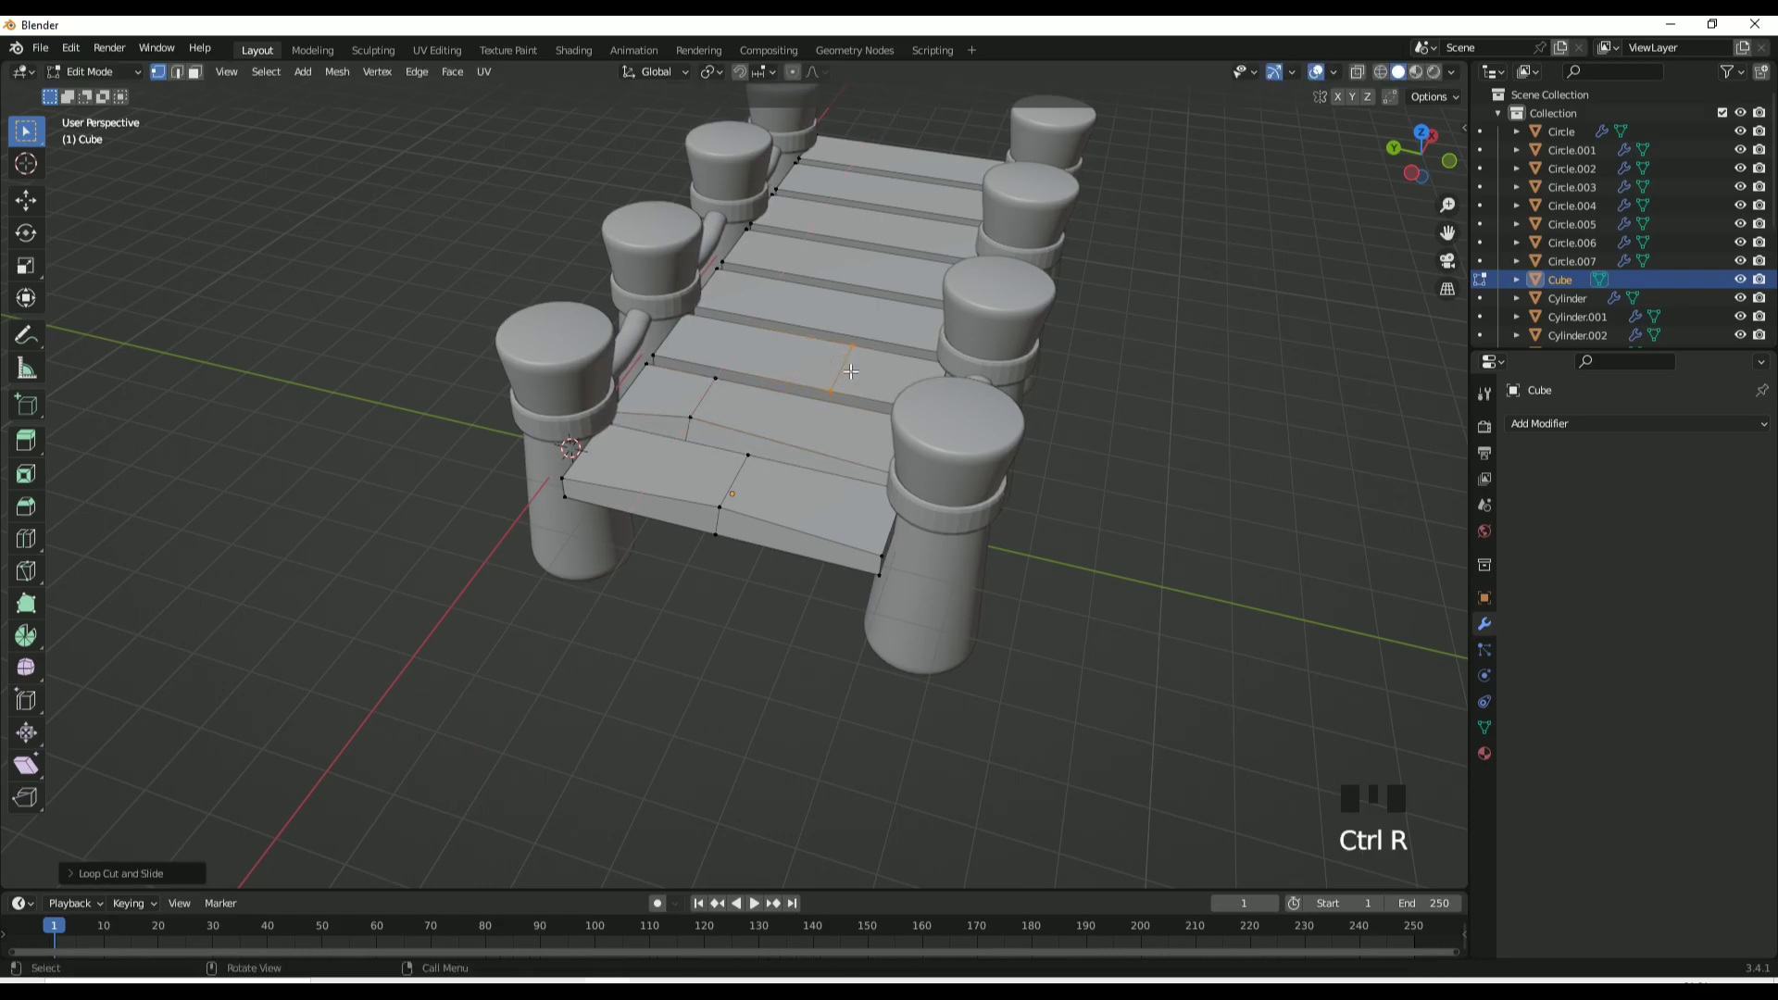
{"action": "key", "text": "g"}
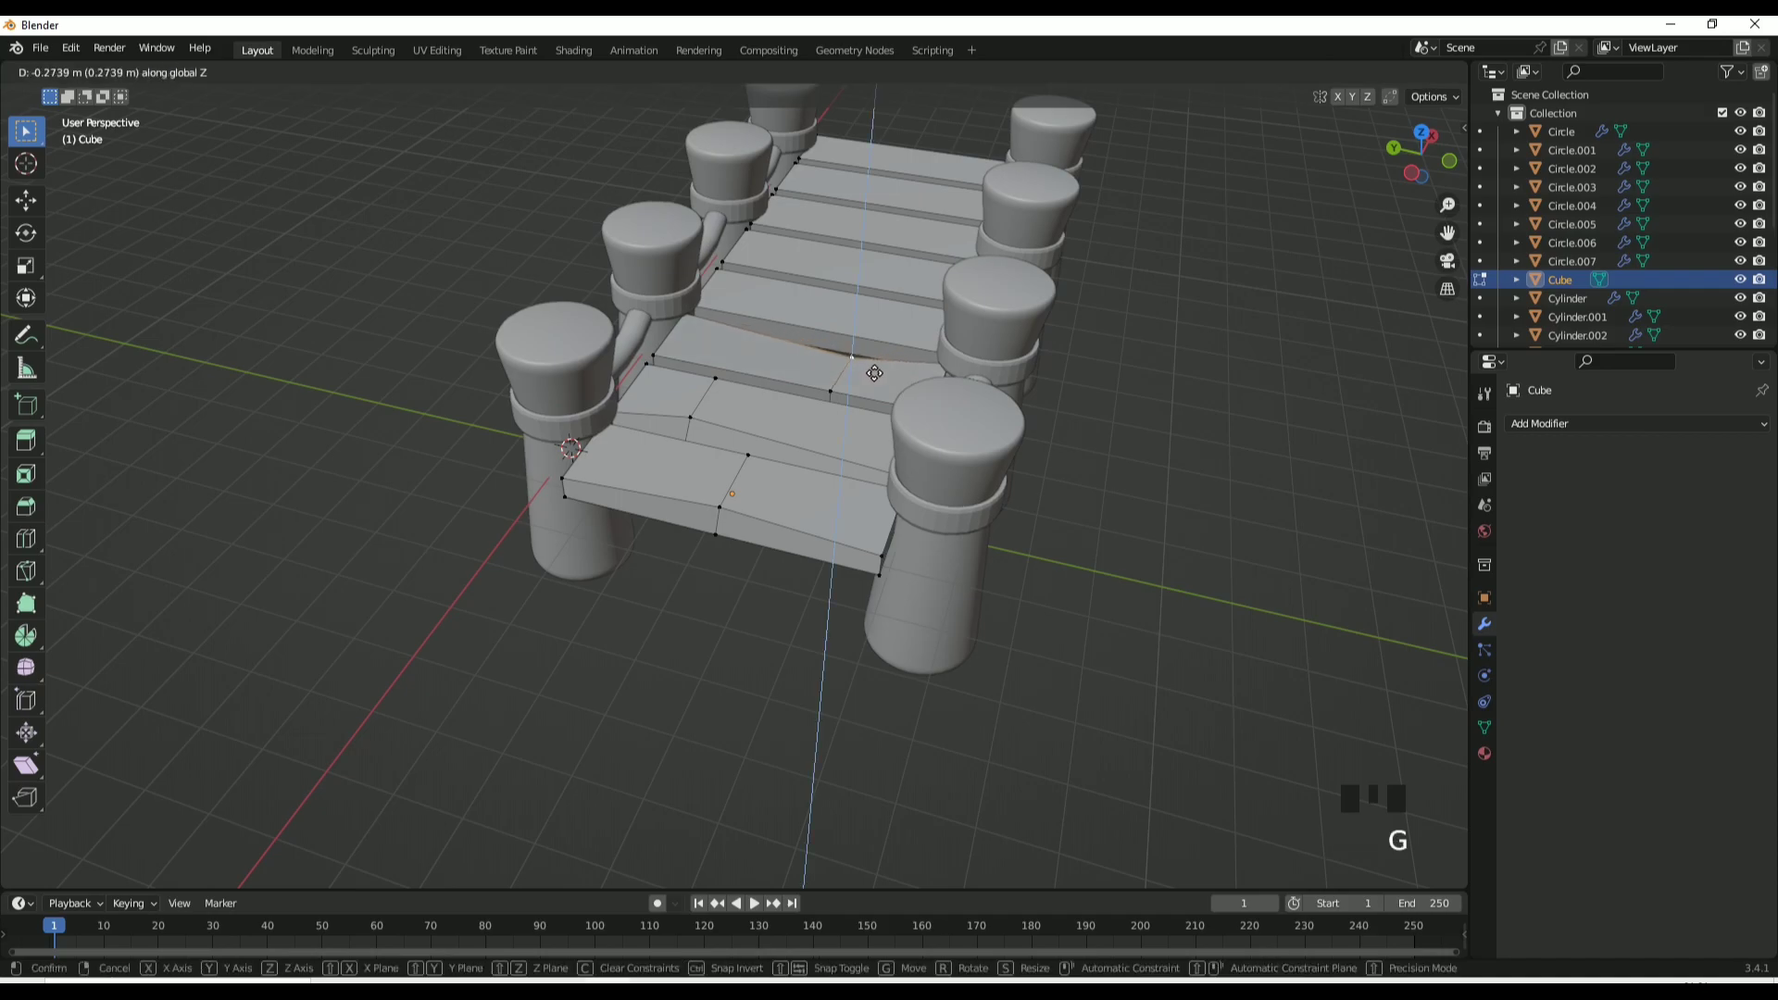
{"action": "left_click", "coordinate": [821, 294]}
Cut an edge loop near one end of the fourth plank and move the cut to make the plank uneven.
{"action": "key", "text": "ctrl+r"}
{"action": "left_click", "coordinate": [820, 294]}
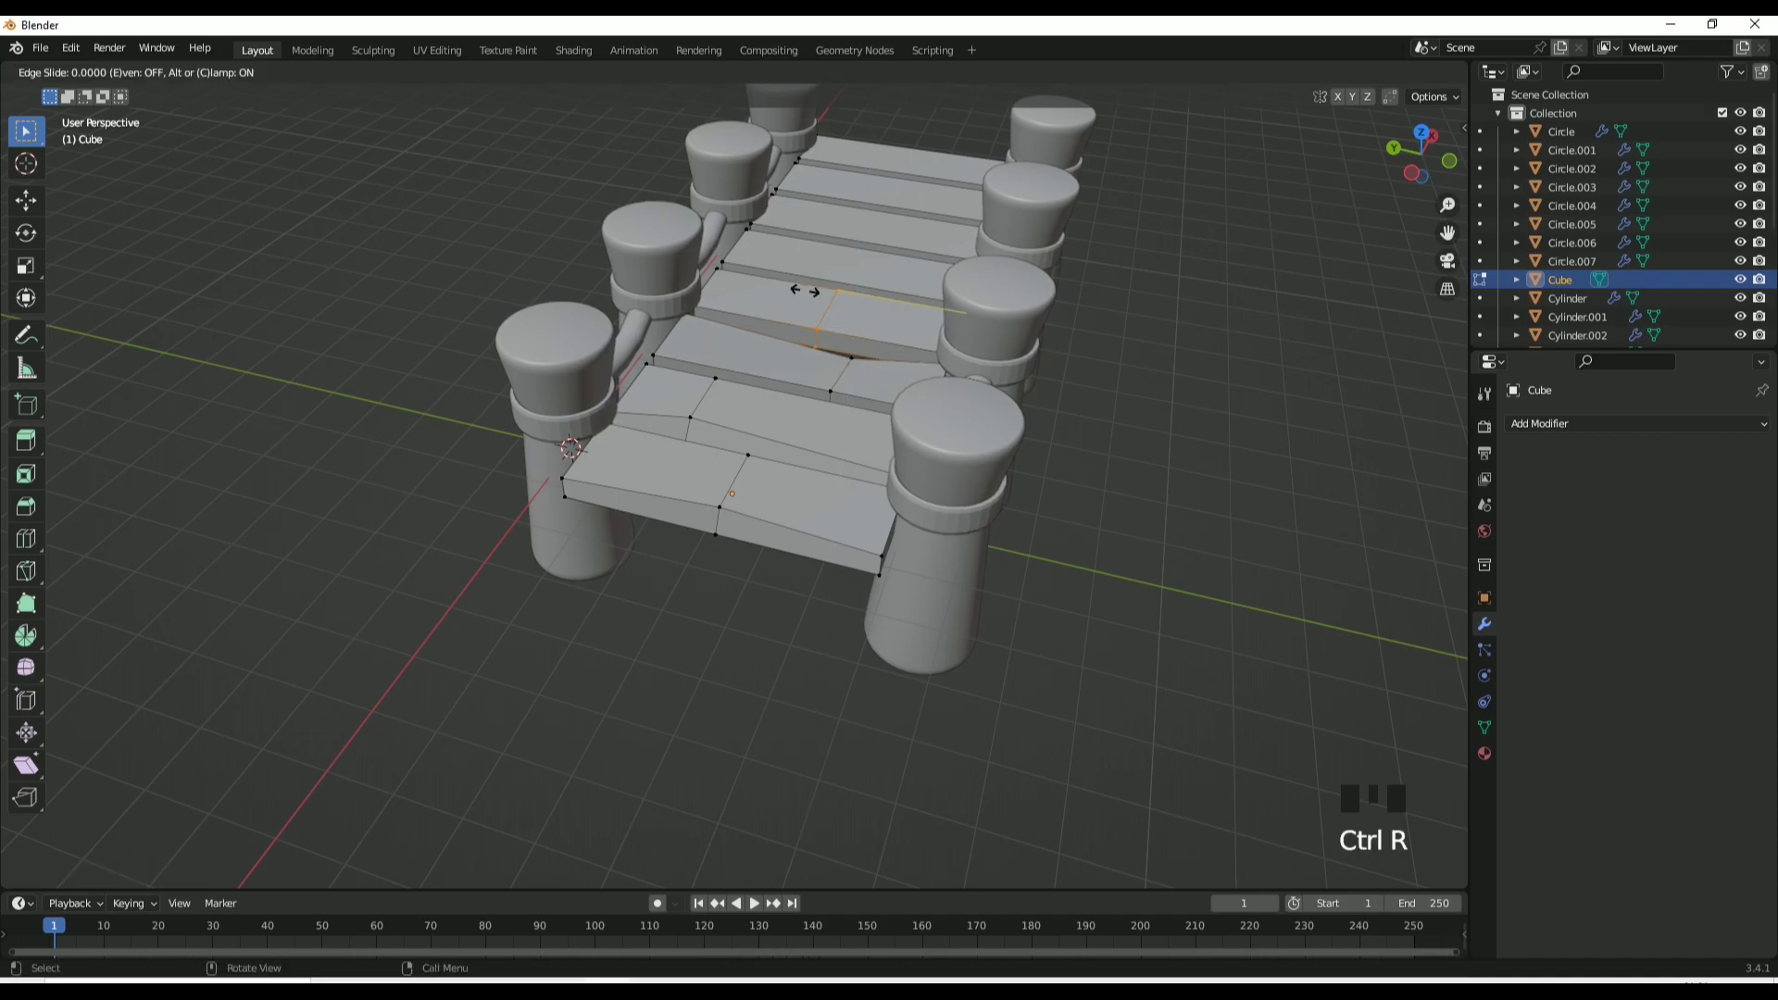
{"action": "left_click", "coordinate": [731, 264]}
{"action": "key", "text": "g"}
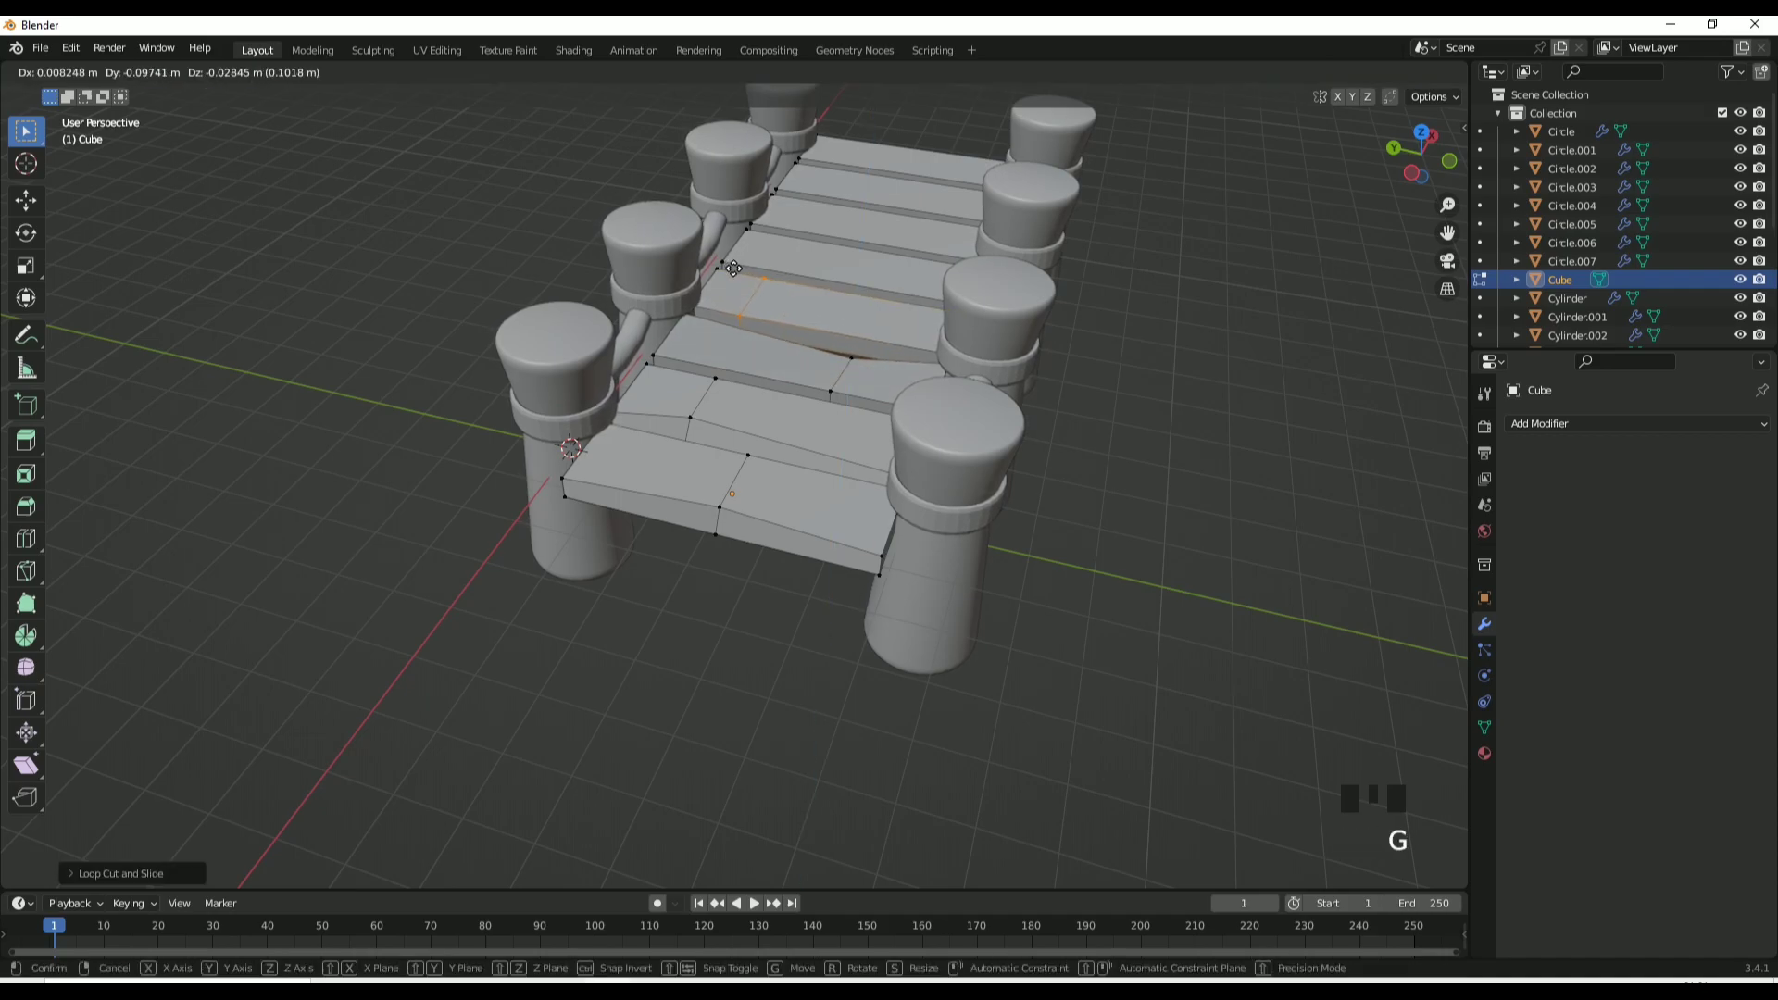
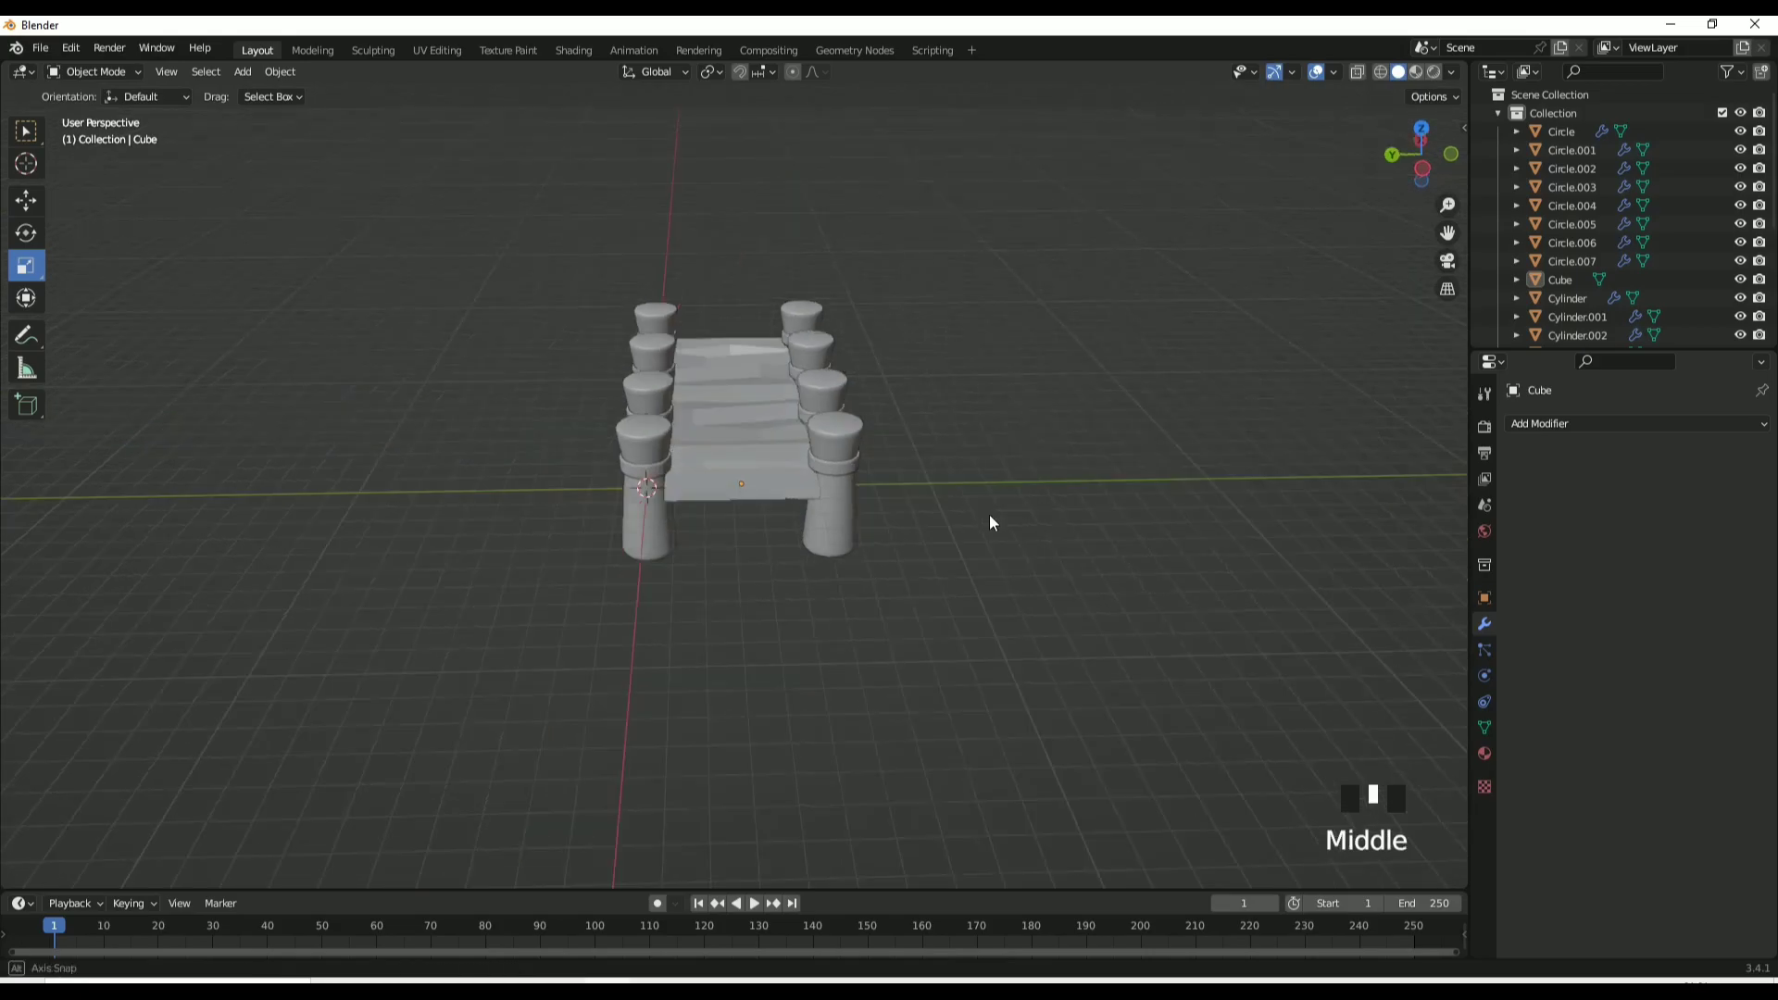
Switch the viewport to rendered shading and set the render engine to Cycles.
{"action": "left_click", "coordinate": [1433, 72]}
{"action": "left_click", "coordinate": [1484, 424]}
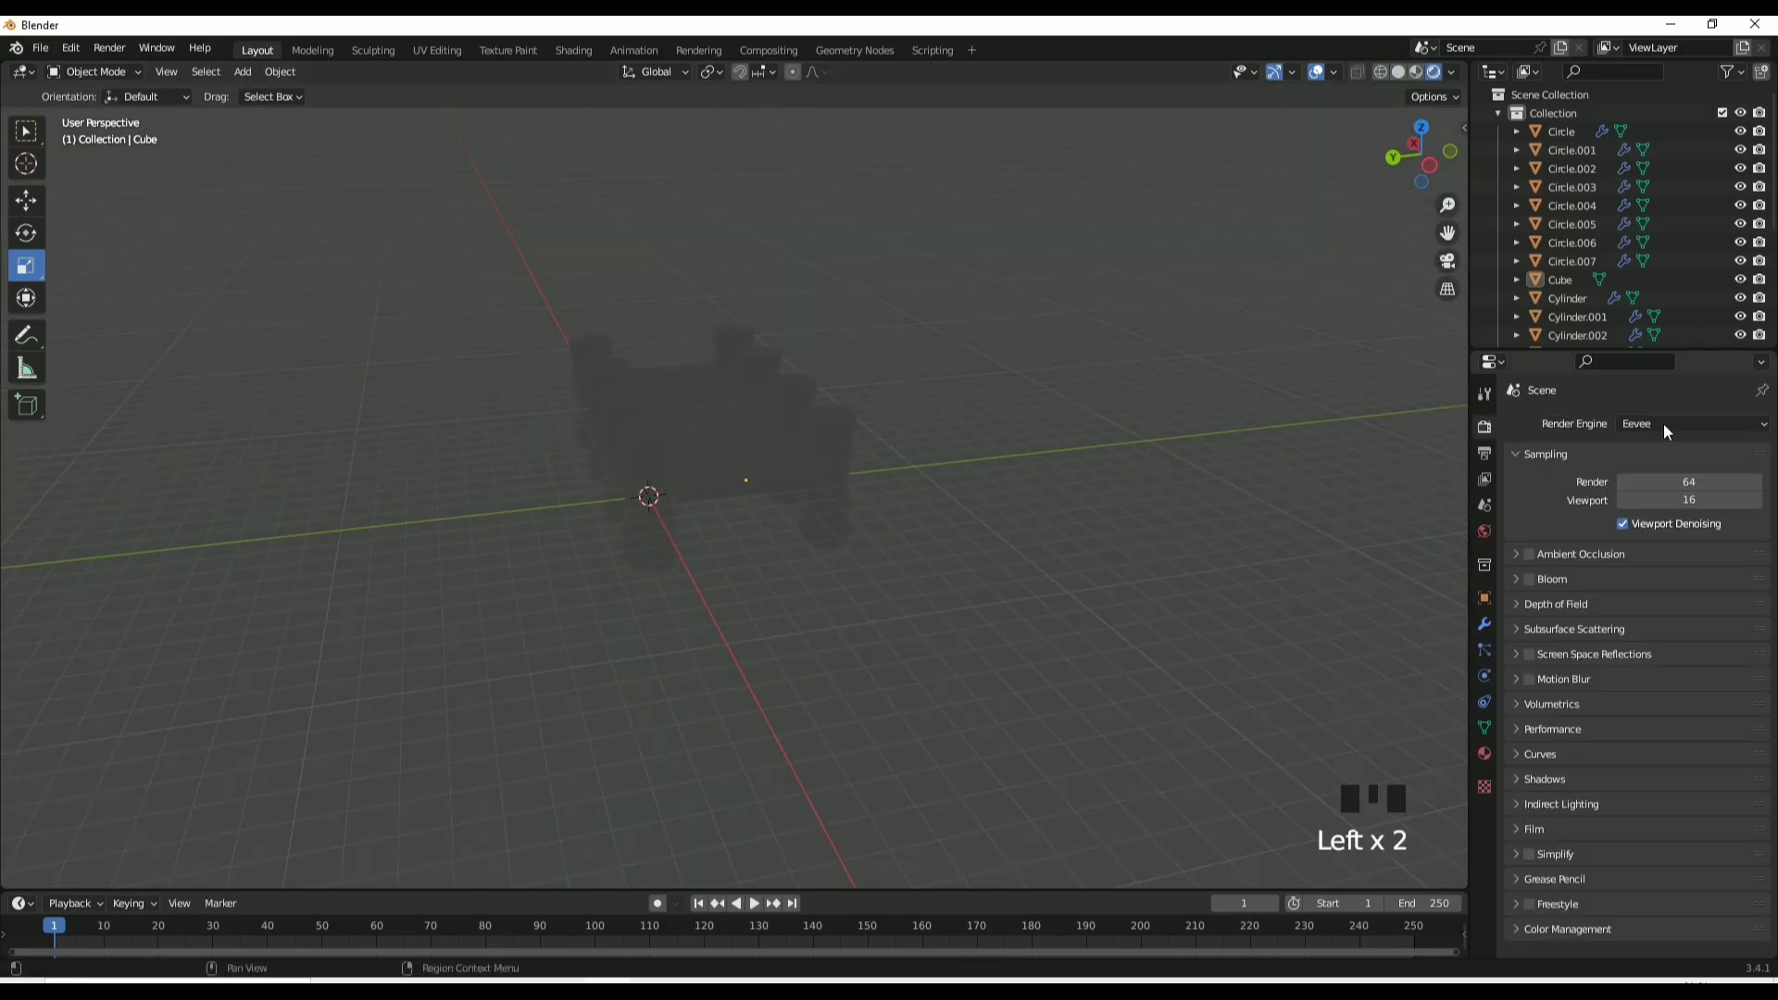
{"action": "left_click", "coordinate": [1663, 424]}
{"action": "left_click", "coordinate": [1653, 480]}
{"action": "scroll", "coordinate": [935, 511], "scroll_direction": "up", "scroll_amount": 1}
{"action": "middle_click_drag", "start_coordinate": [933, 519], "coordinate": [838, 508]}
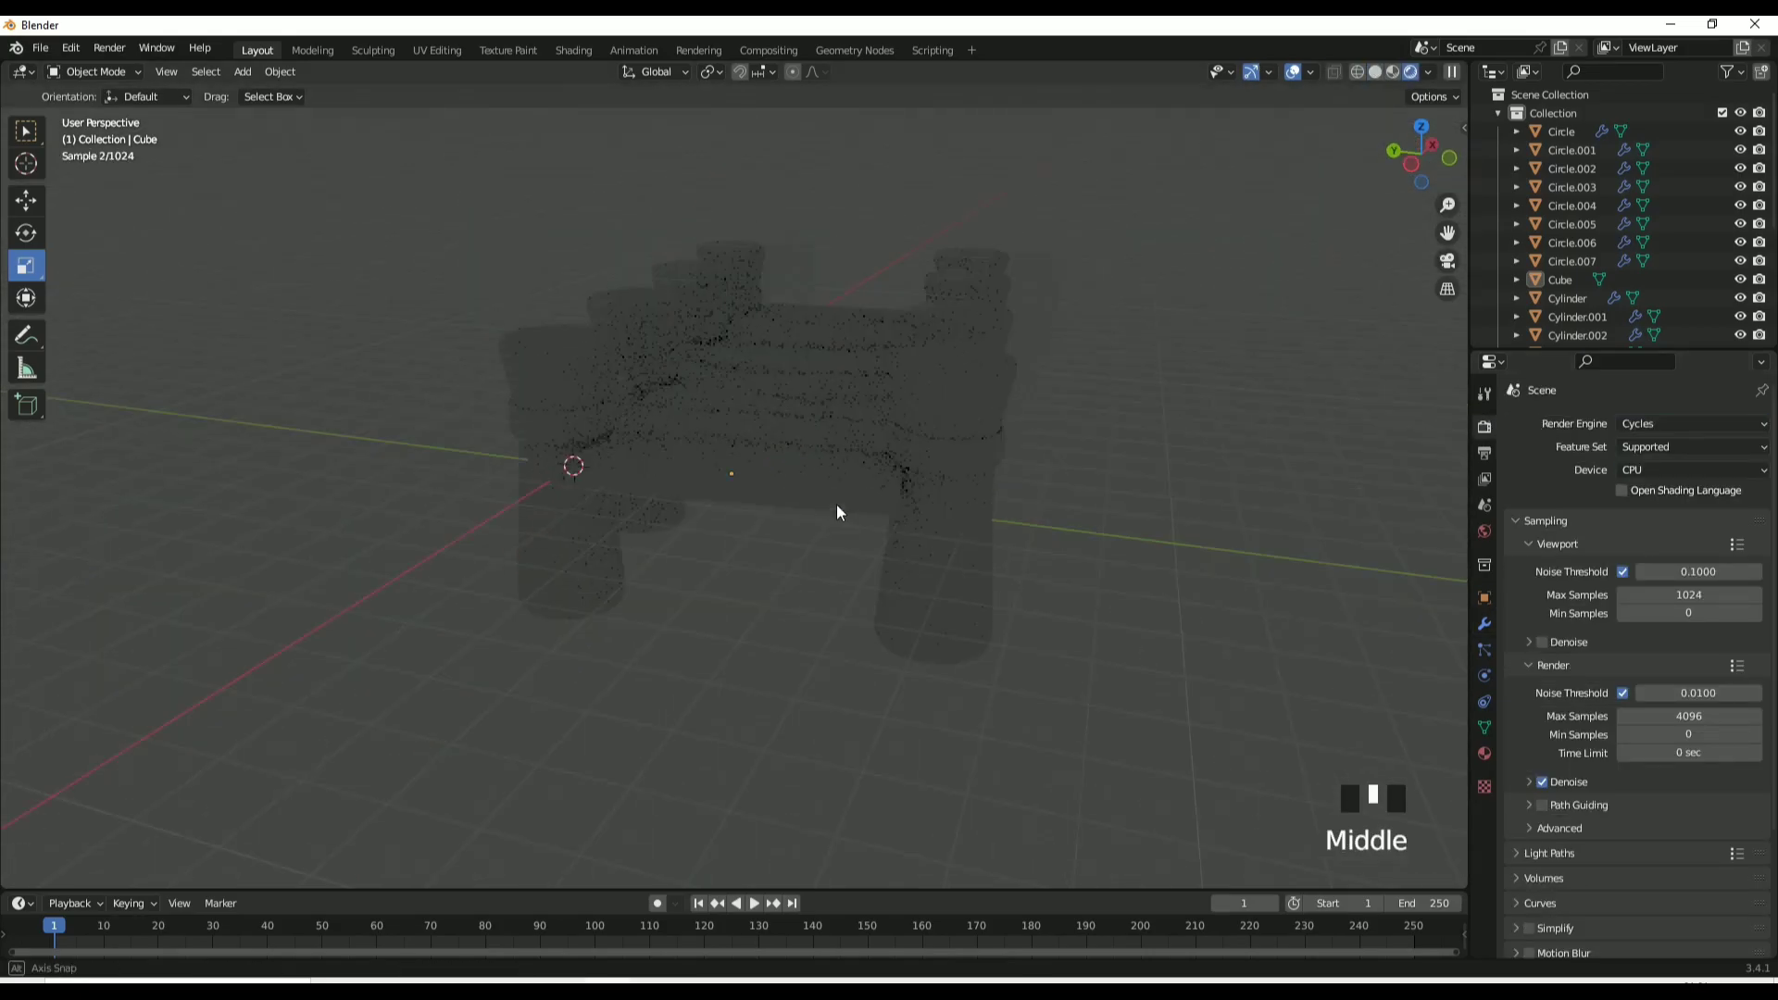
Add an area light and move it over to the bridge.
{"action": "scroll", "coordinate": [863, 509], "scroll_direction": "down", "scroll_amount": 2}
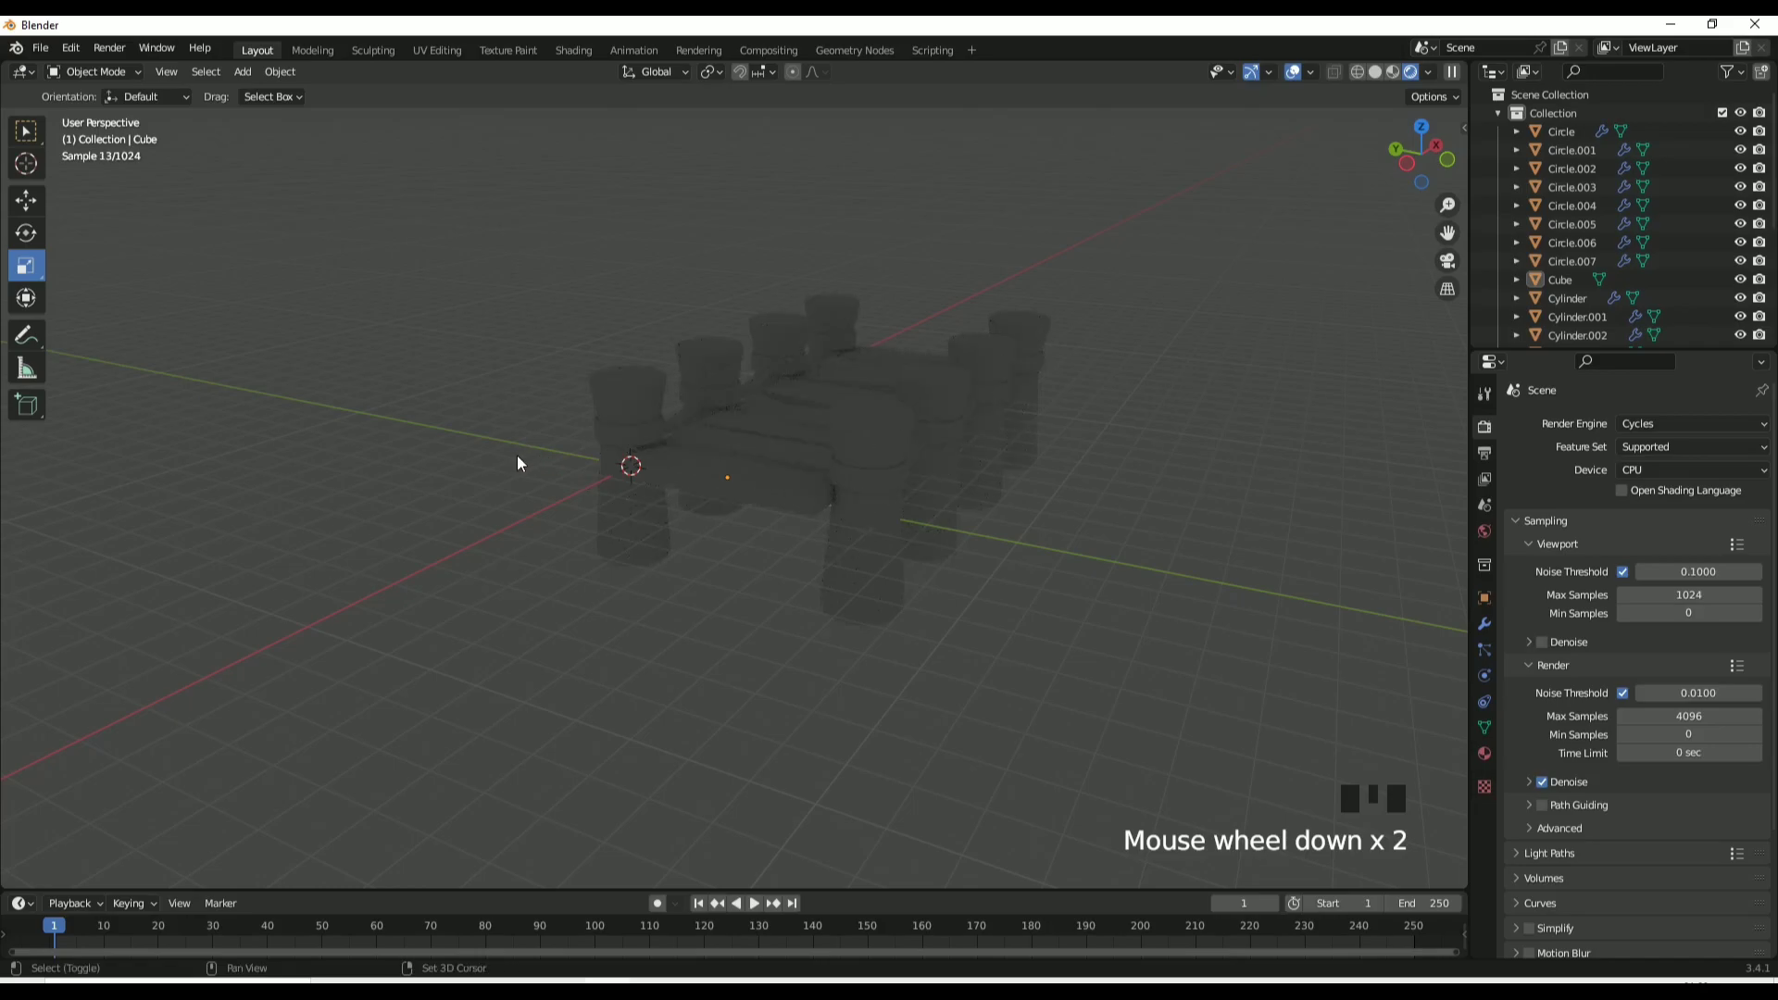
{"action": "key", "text": "shift+a"}
{"action": "mouse_move", "coordinate": [444, 683]}
{"action": "left_click", "coordinate": [593, 718]}
{"action": "scroll", "coordinate": [606, 632], "scroll_direction": "down", "scroll_amount": 1}
{"action": "key", "text": "g"}
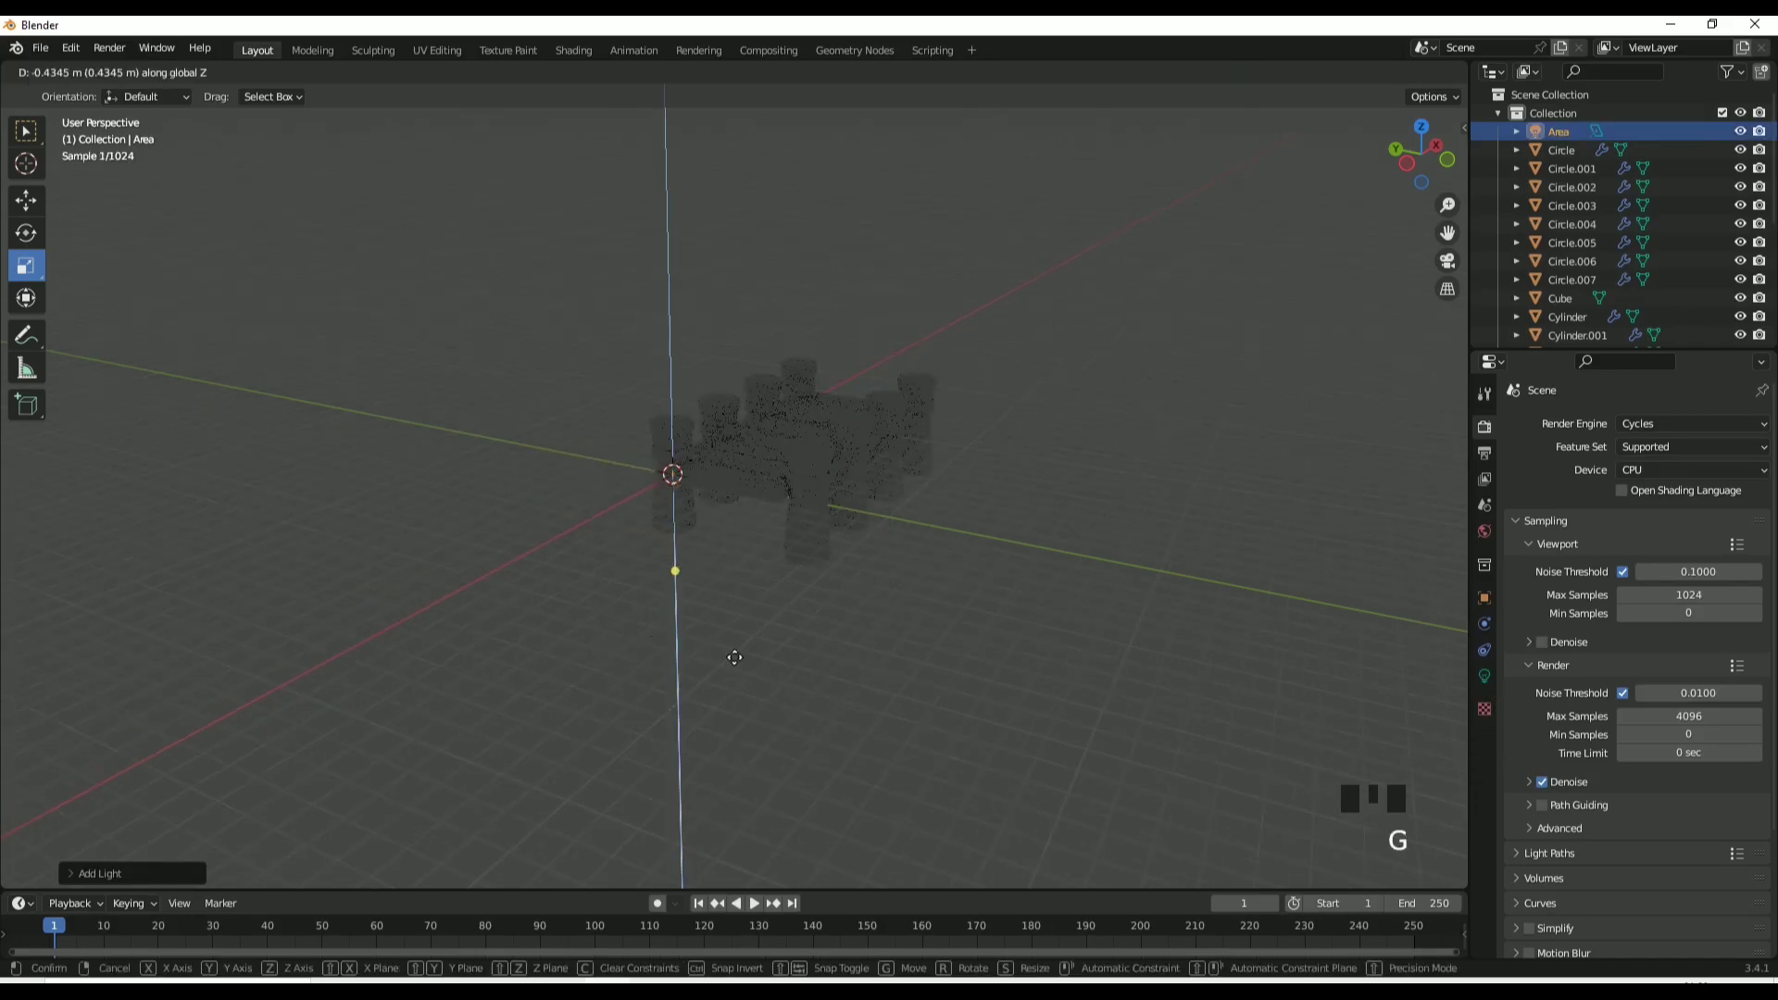
{"action": "left_click", "coordinate": [773, 639]}
Enlarge the area light and raise it well above the bridge so it spans the whole structure.
{"action": "key", "text": "s"}
{"action": "key", "text": "s"}
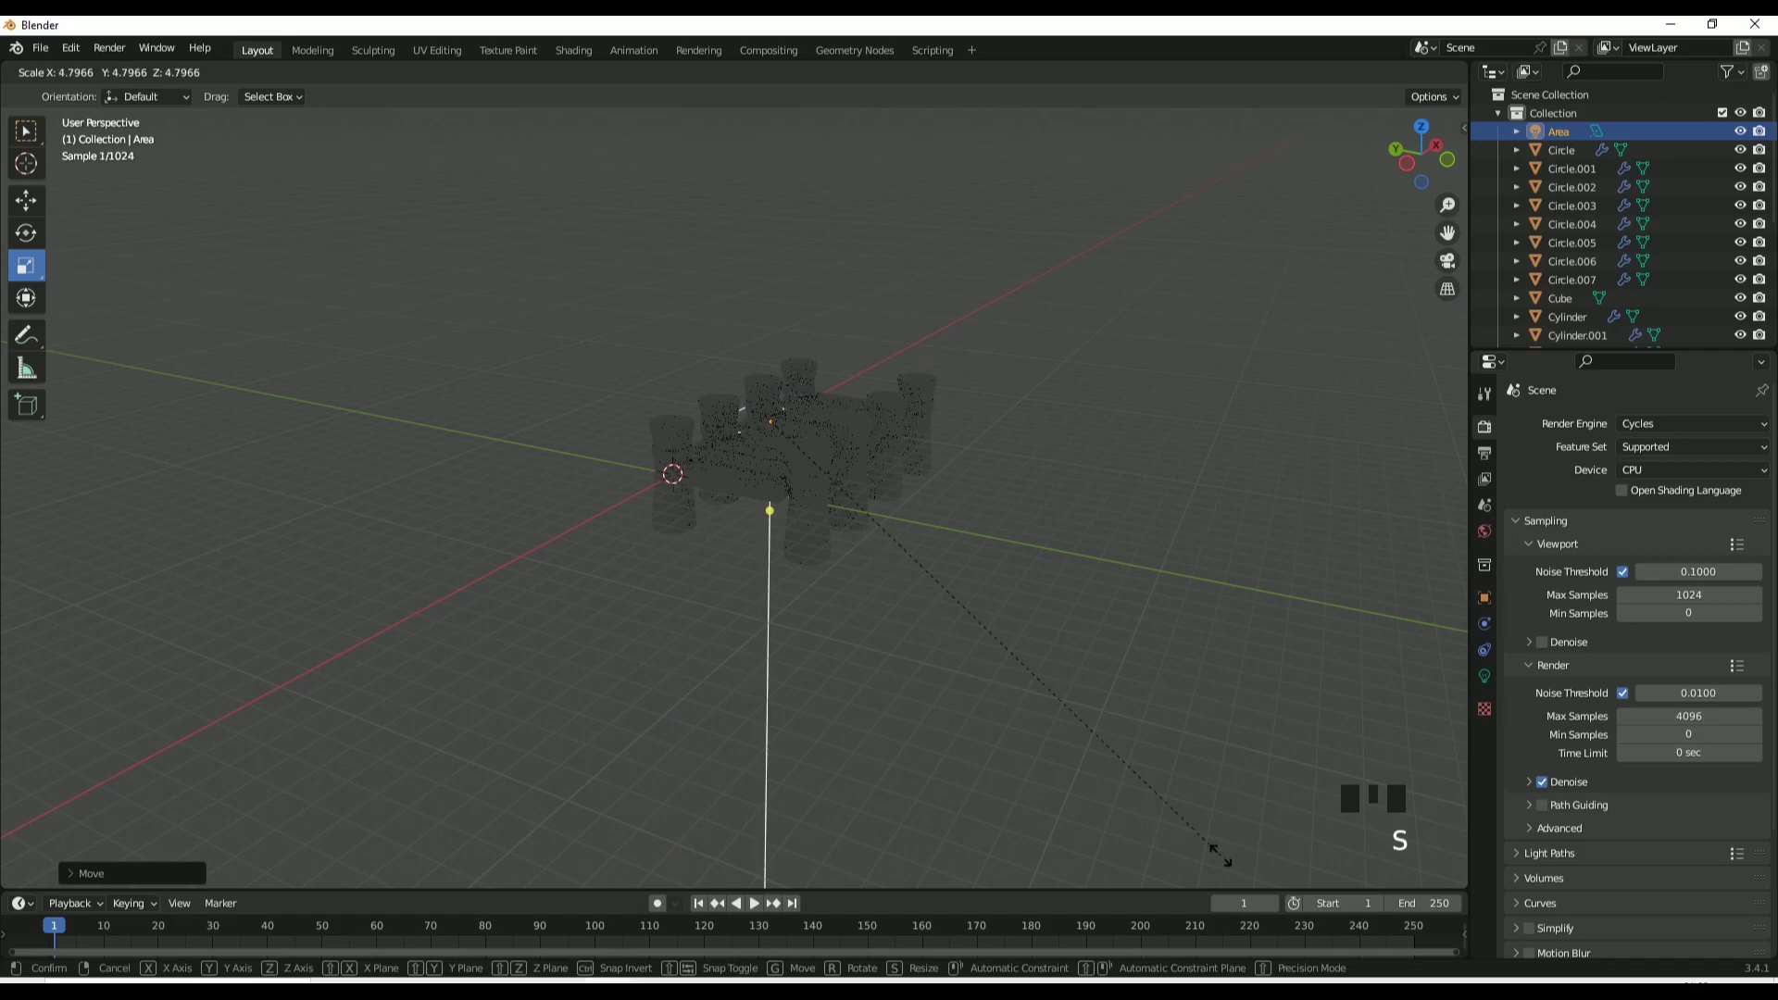
{"action": "left_click", "coordinate": [1076, 452]}
{"action": "key", "text": "g"}
{"action": "key", "text": "g"}
{"action": "left_click", "coordinate": [1123, 333]}
{"action": "key", "text": "s"}
{"action": "left_click", "coordinate": [1465, 695]}
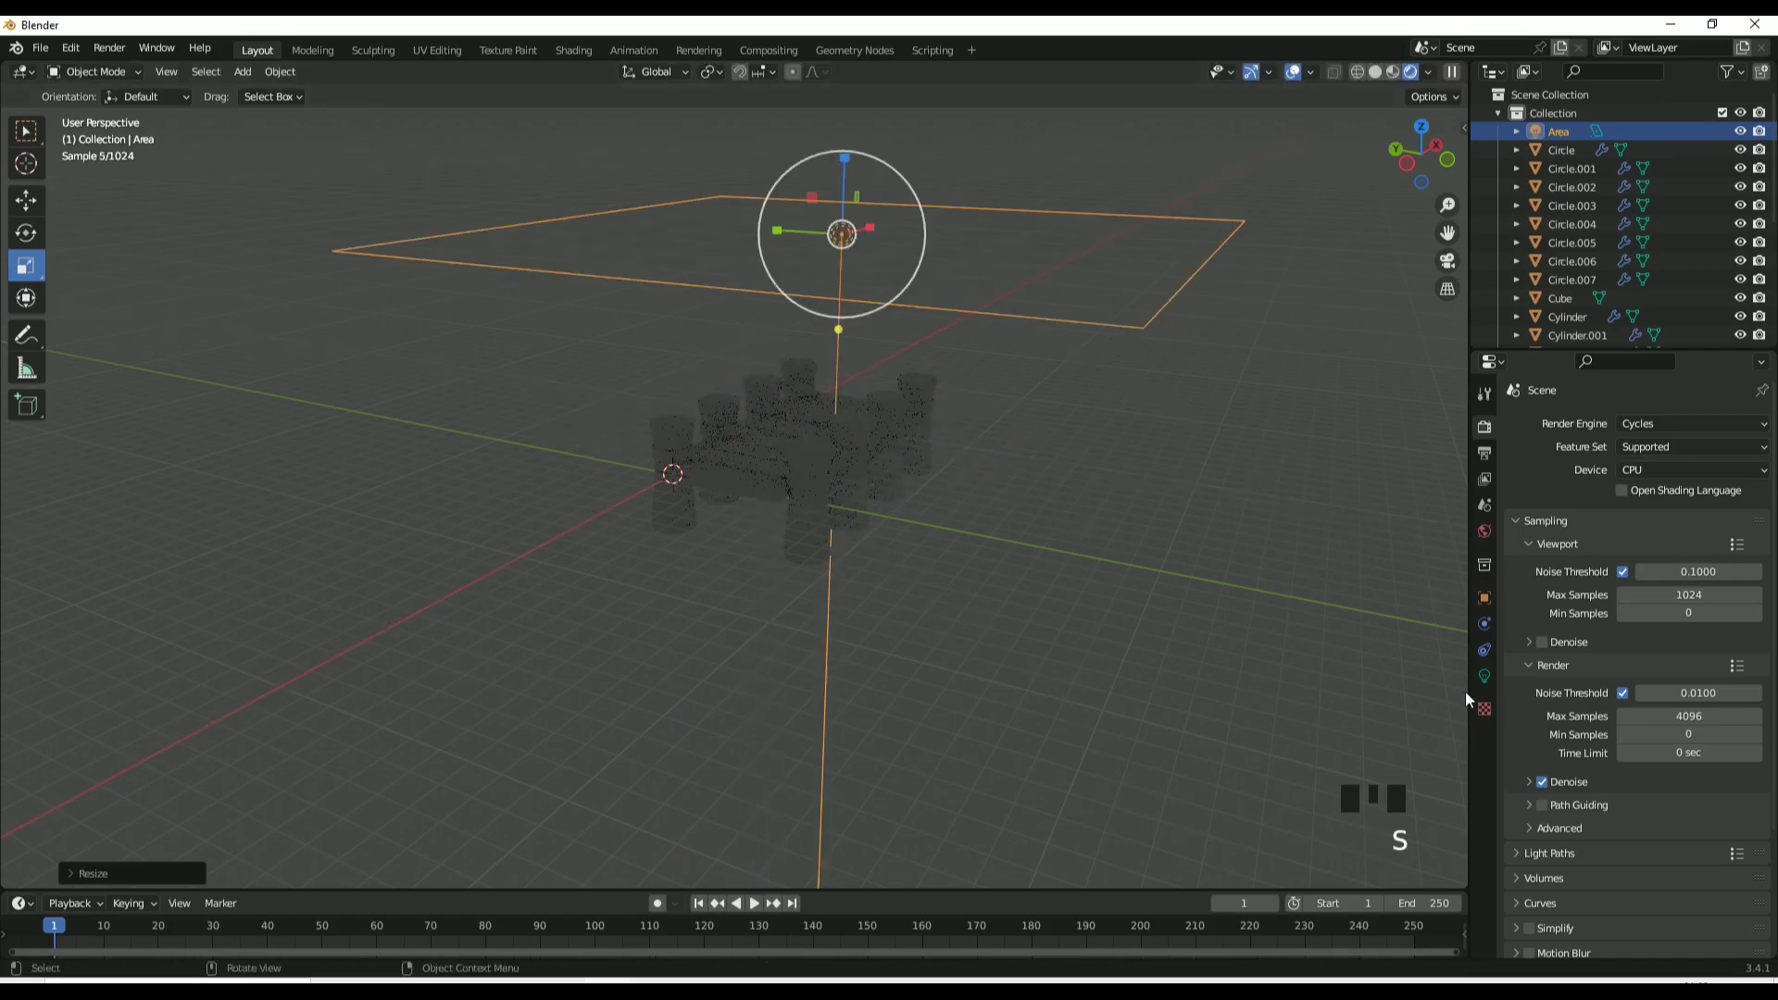
Set the area light's power to 1000 W.
{"action": "left_click", "coordinate": [1484, 676]}
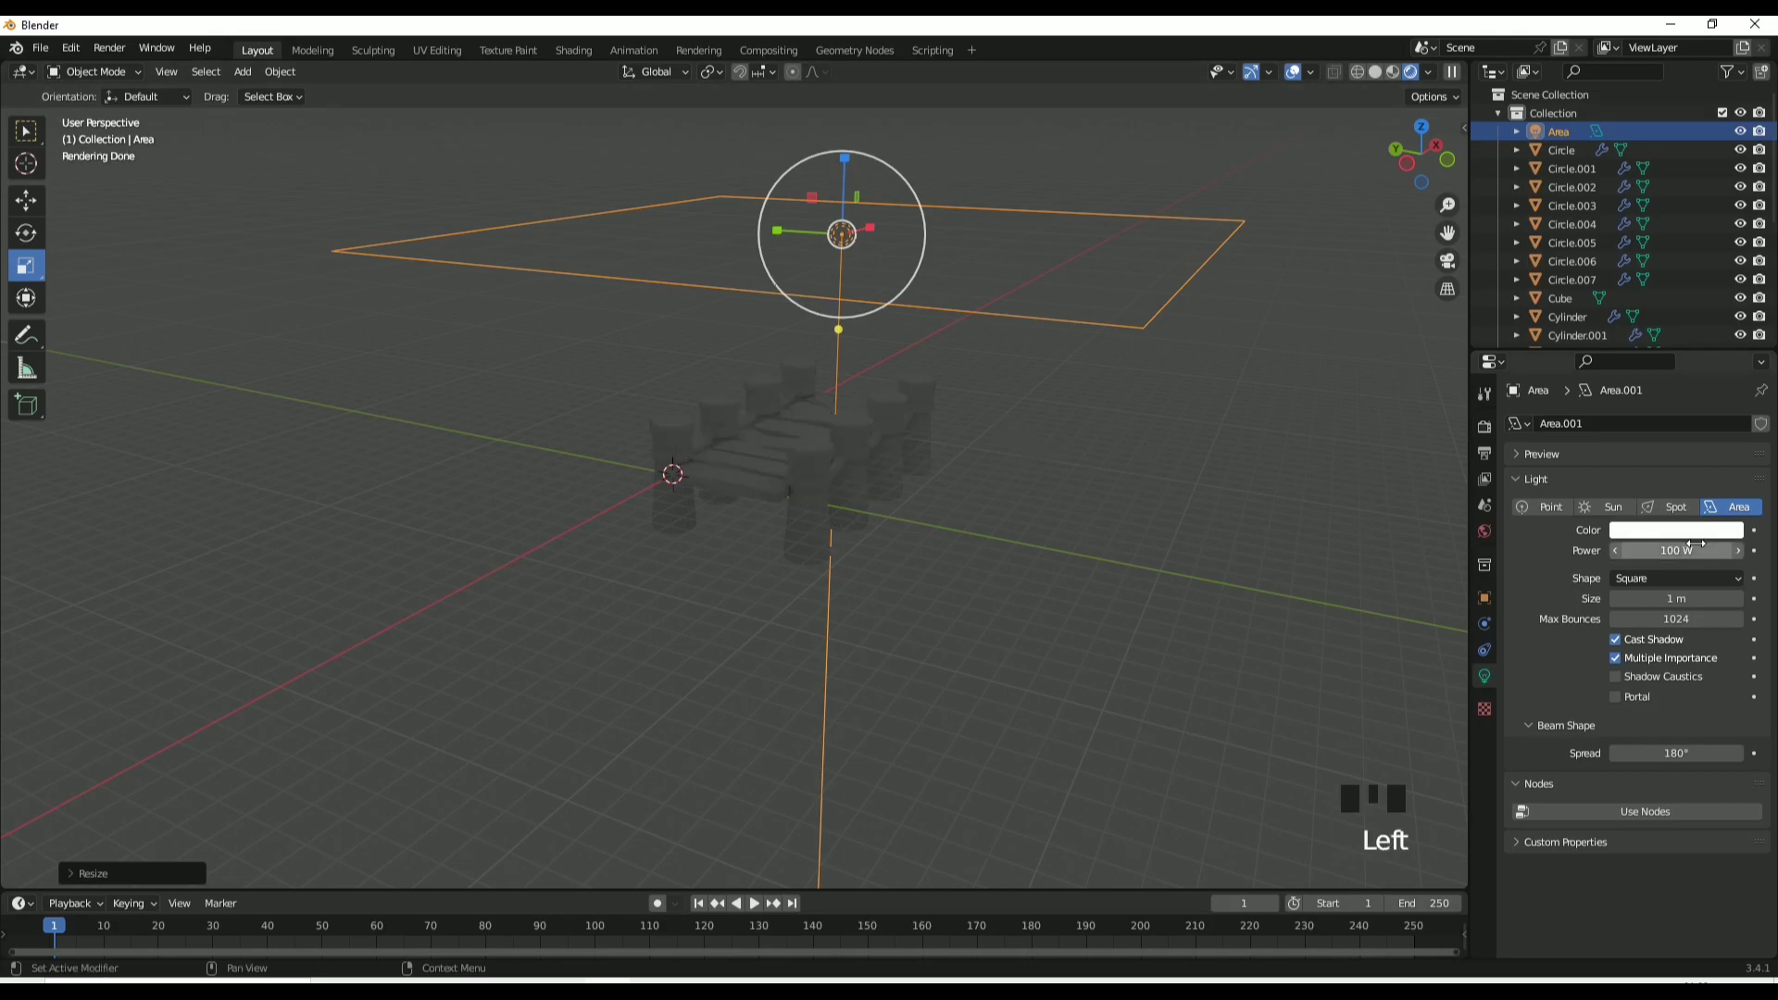
{"action": "key", "text": "0"}
{"action": "key", "text": "0"}
{"action": "key", "text": "0"}
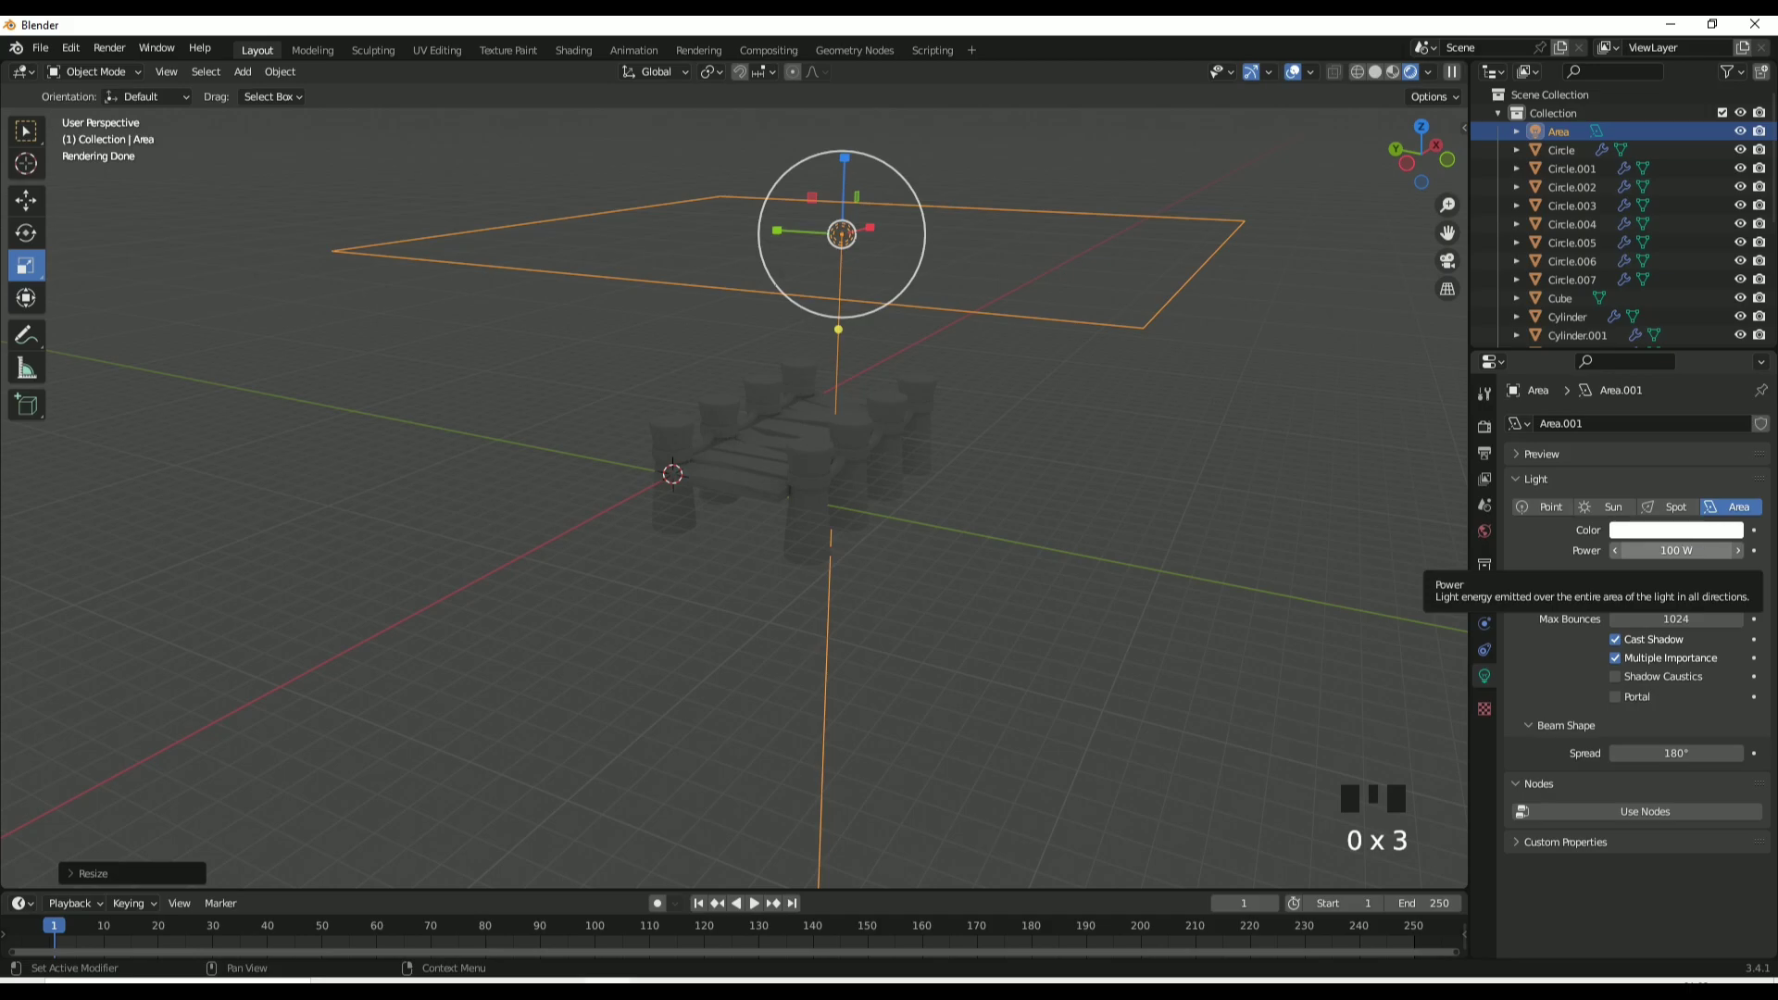
{"action": "left_click", "coordinate": [1693, 550]}
{"action": "type", "text": "1000"}
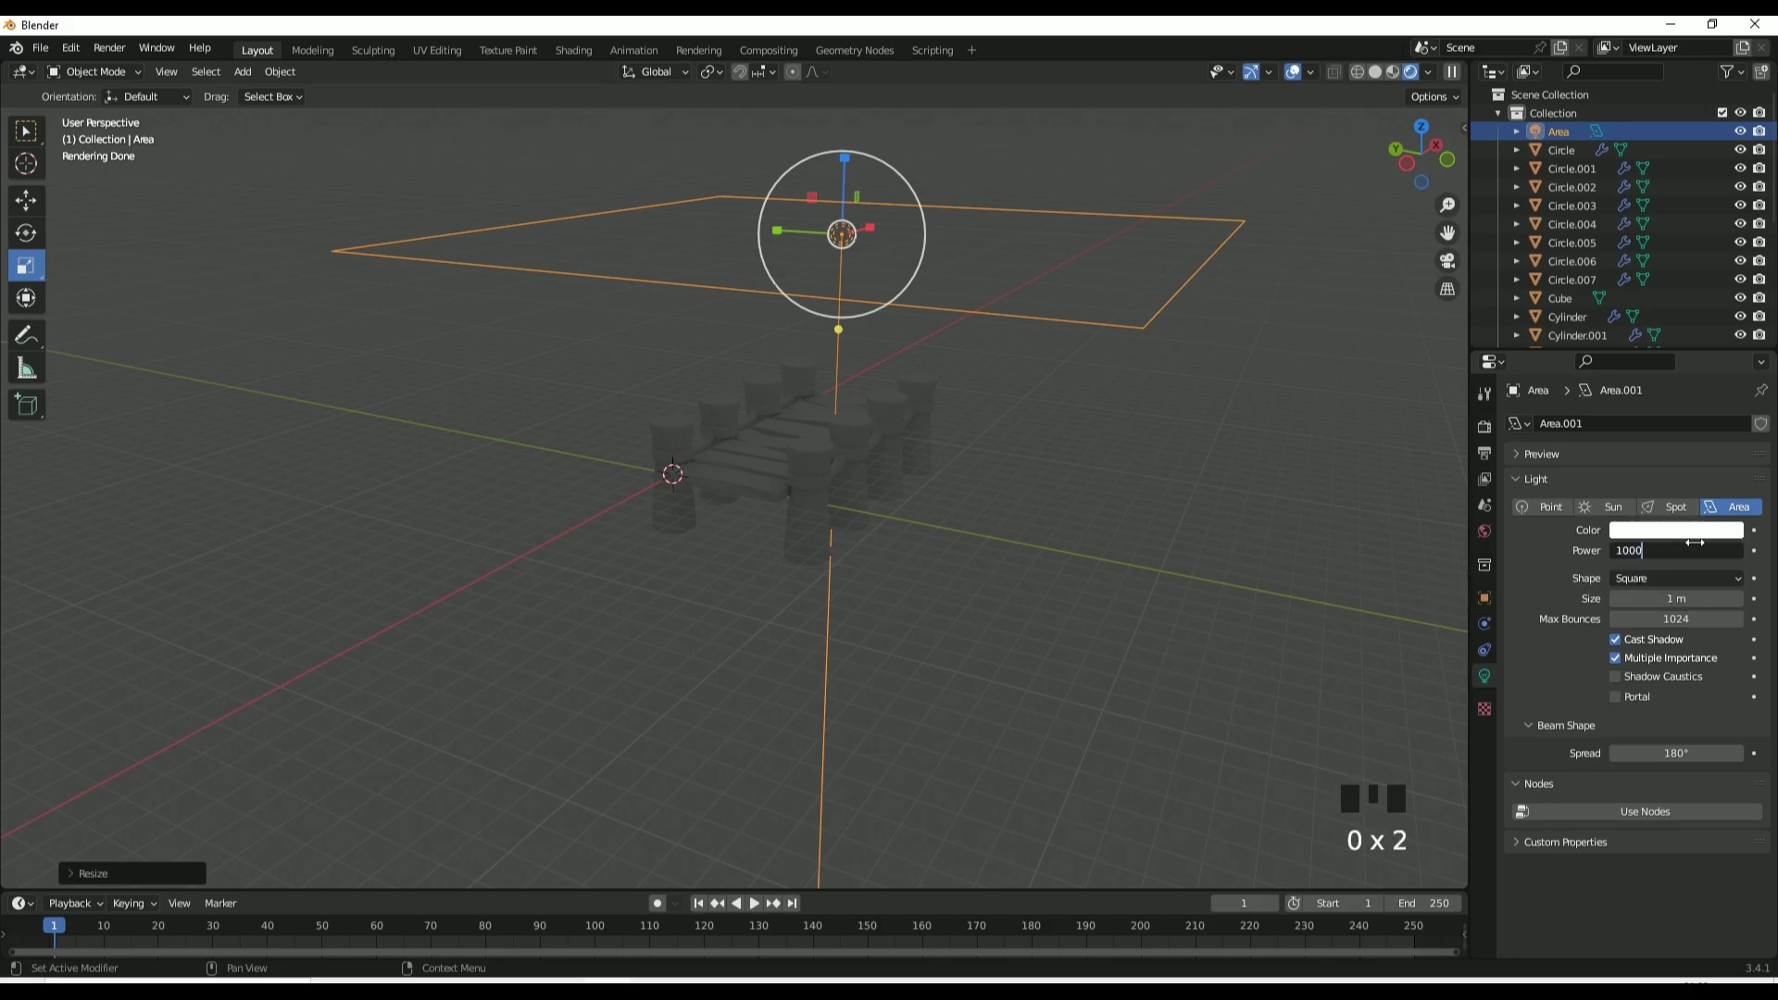
{"action": "left_click", "coordinate": [1063, 352]}
Create a new material on the planks and open its nodes in the Shading workspace.
{"action": "scroll", "coordinate": [815, 437], "scroll_direction": "up", "scroll_amount": 5}
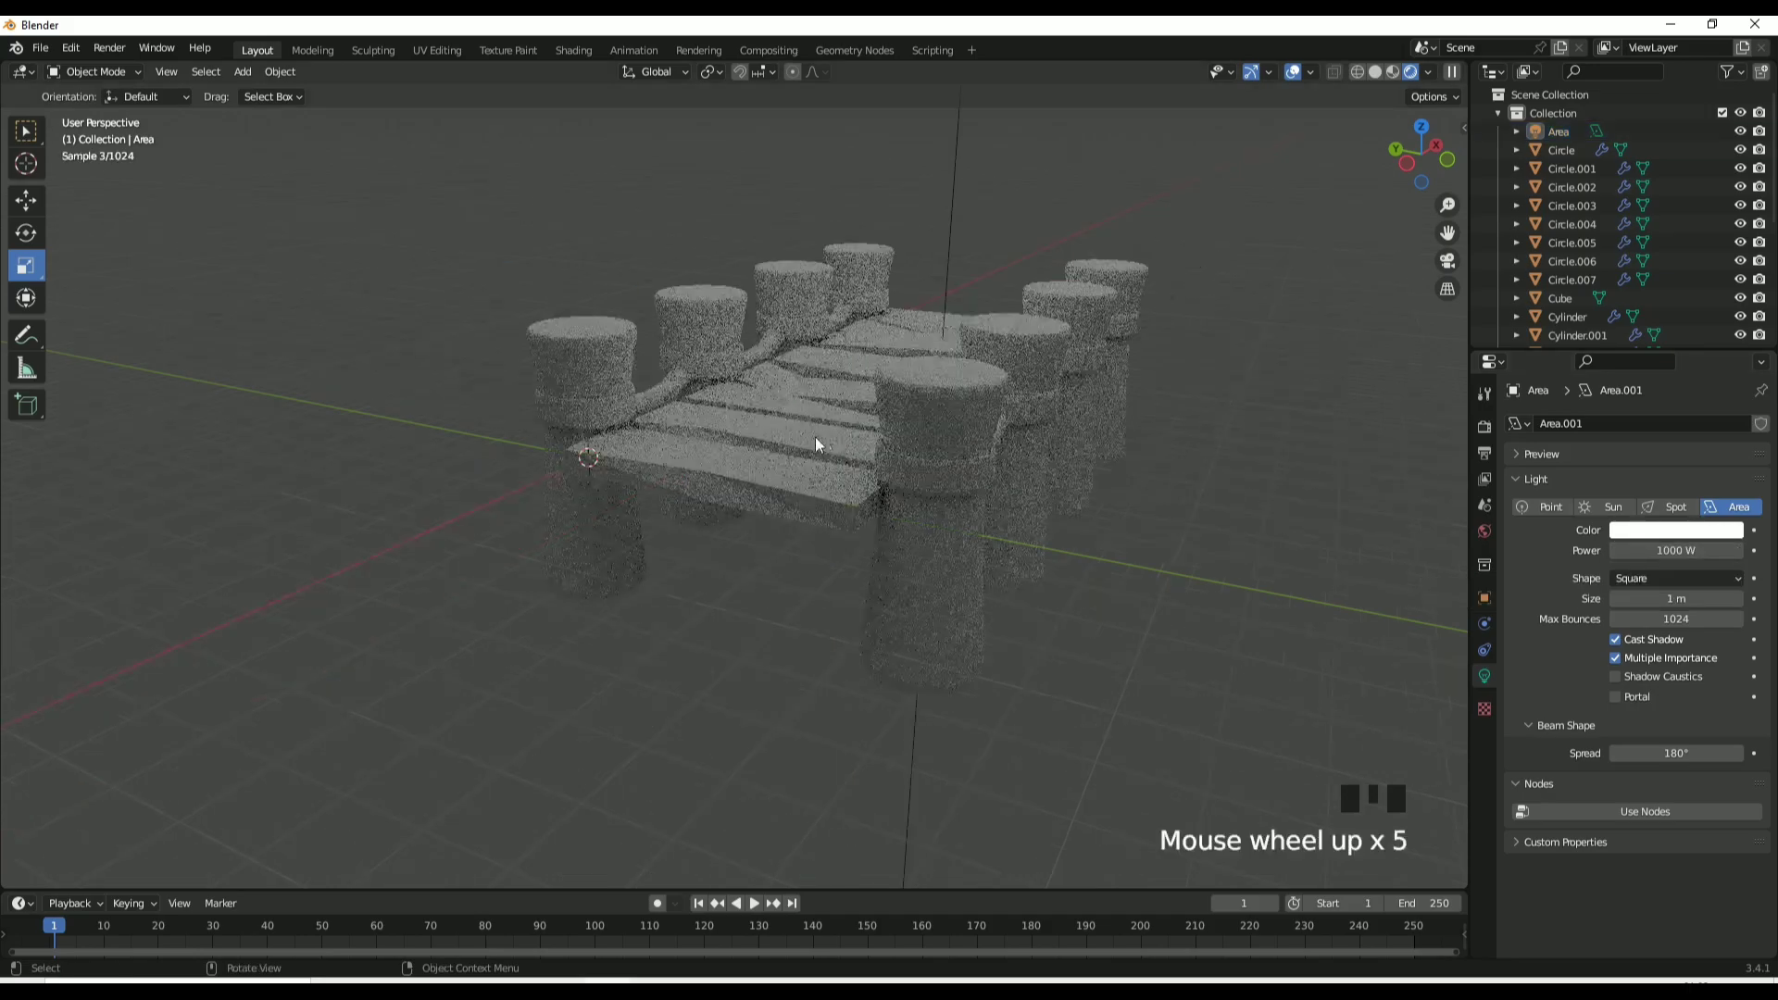
{"action": "triple_click", "coordinate": [814, 437]}
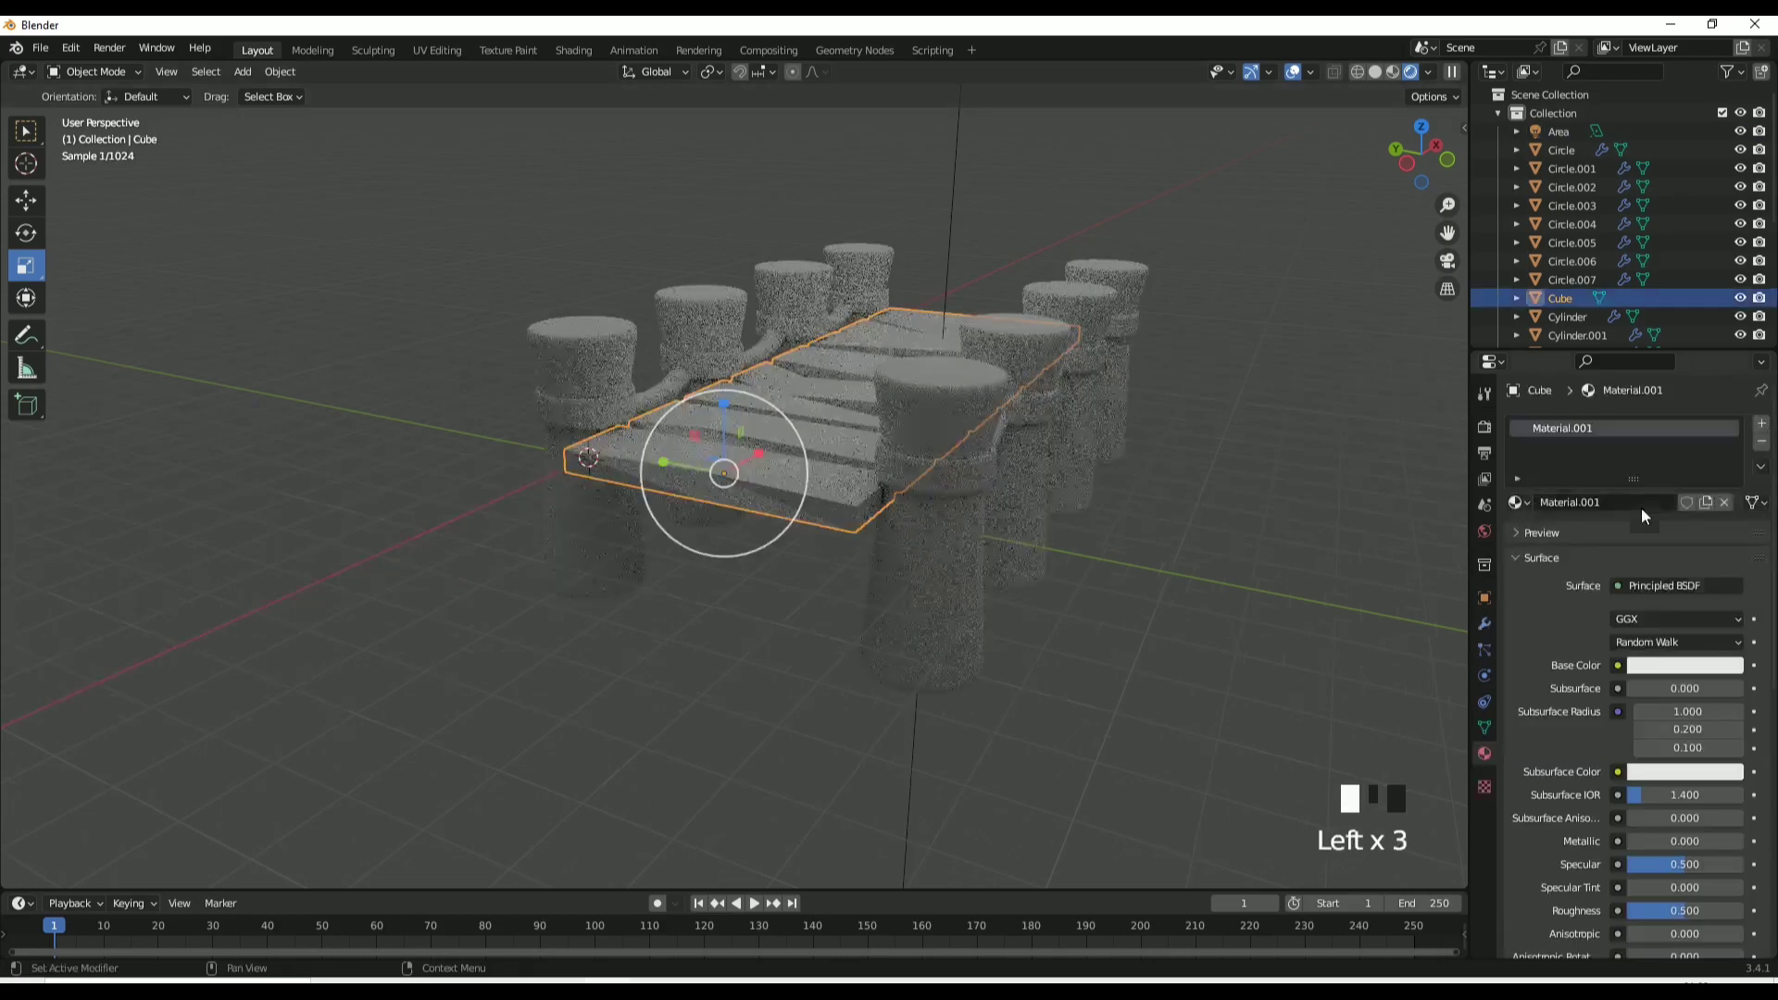
{"action": "left_click", "coordinate": [573, 50]}
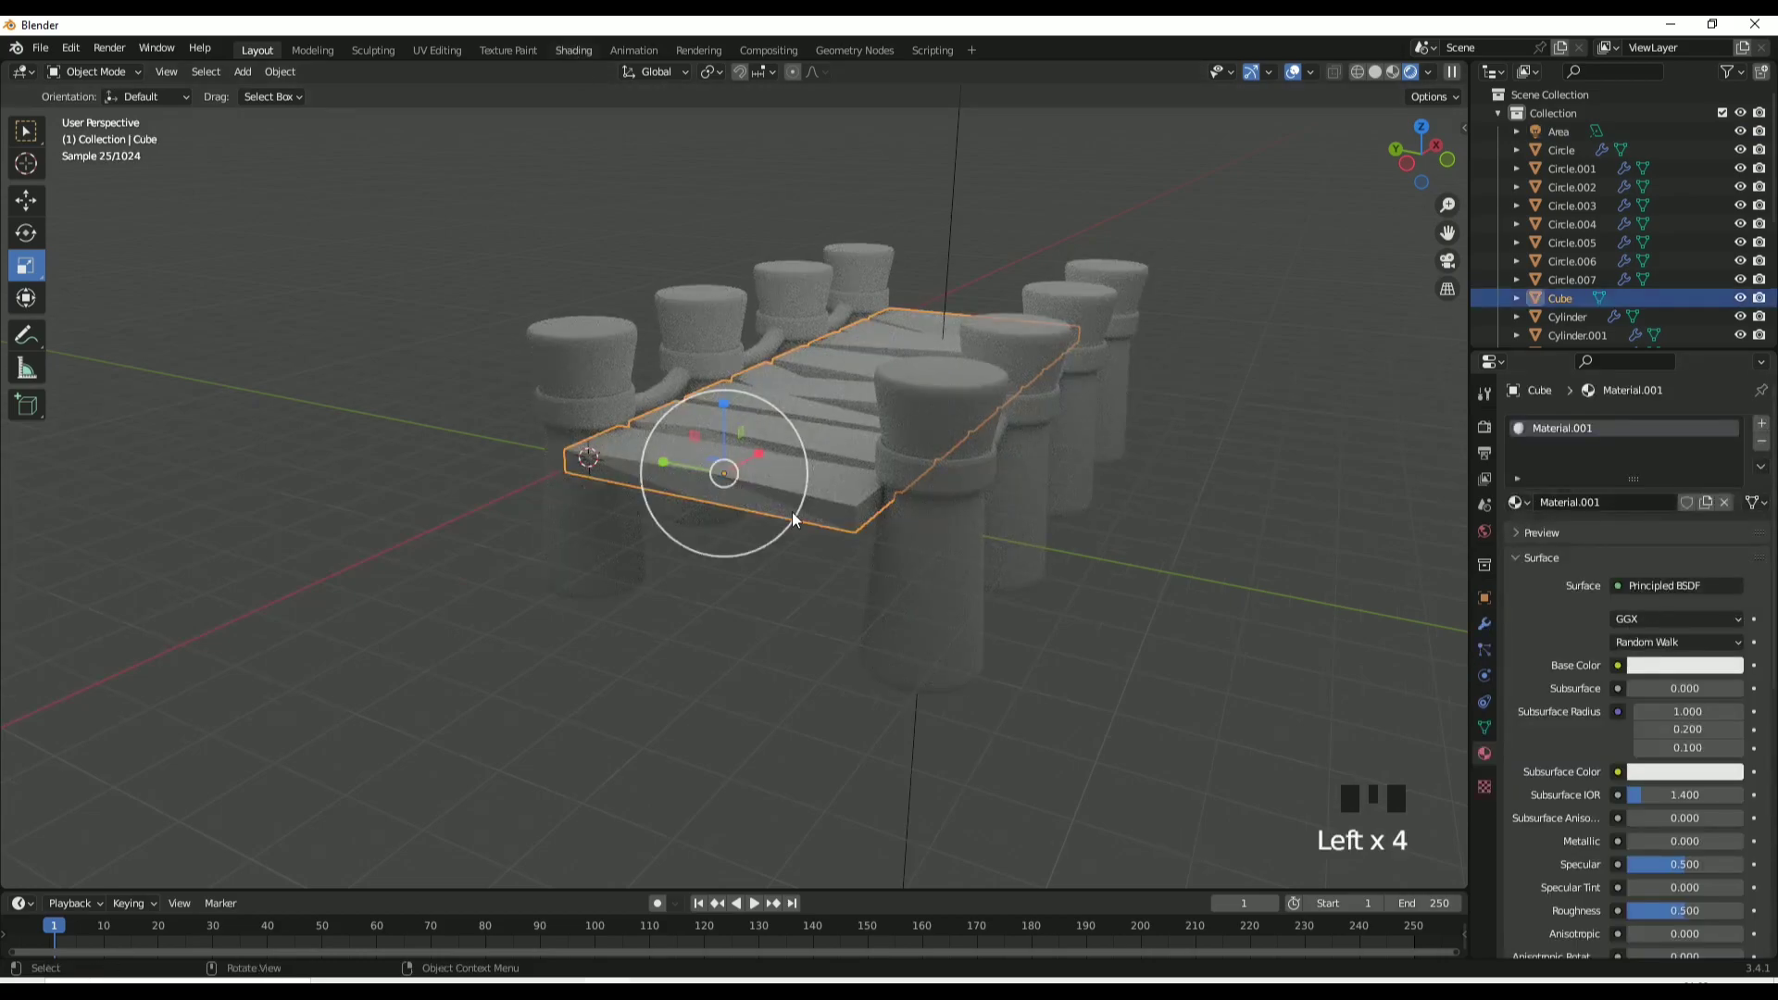
{"action": "left_click", "coordinate": [818, 629]}
Add a Gradient Texture node to the plank material, placed before the Principled BSDF.
{"action": "left_click", "coordinate": [497, 583]}
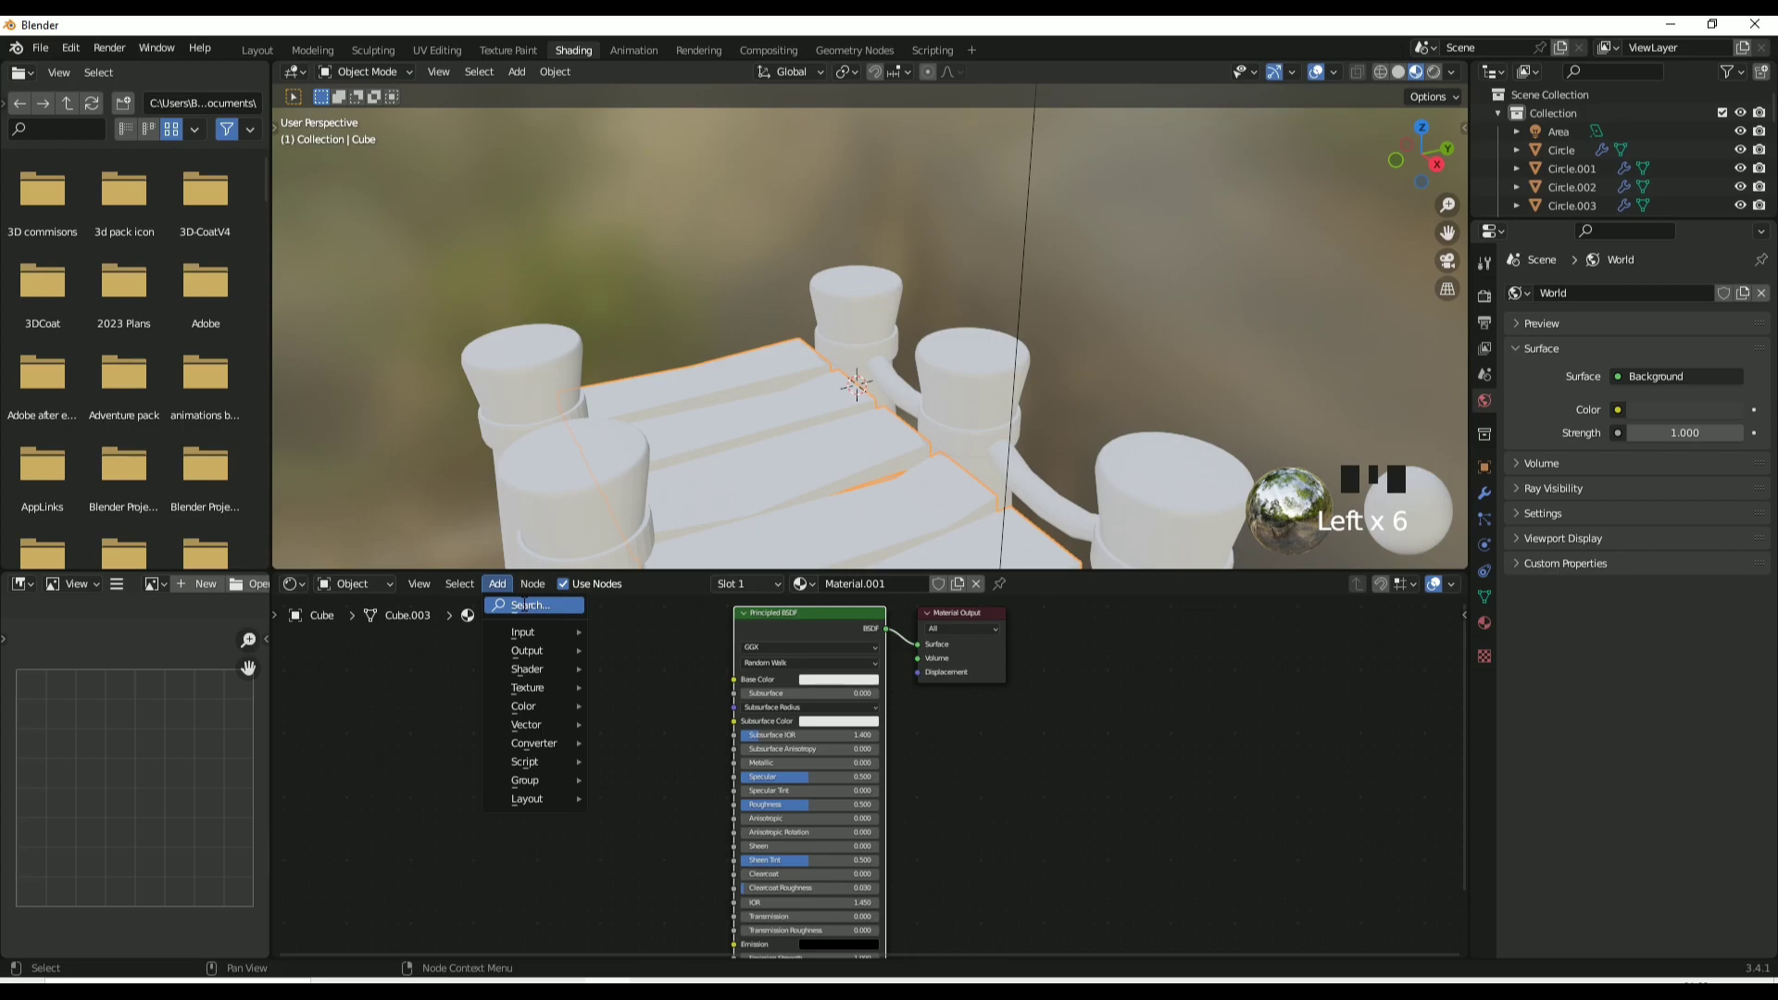
{"action": "left_click", "coordinate": [523, 604]}
{"action": "type", "text": "grad"}
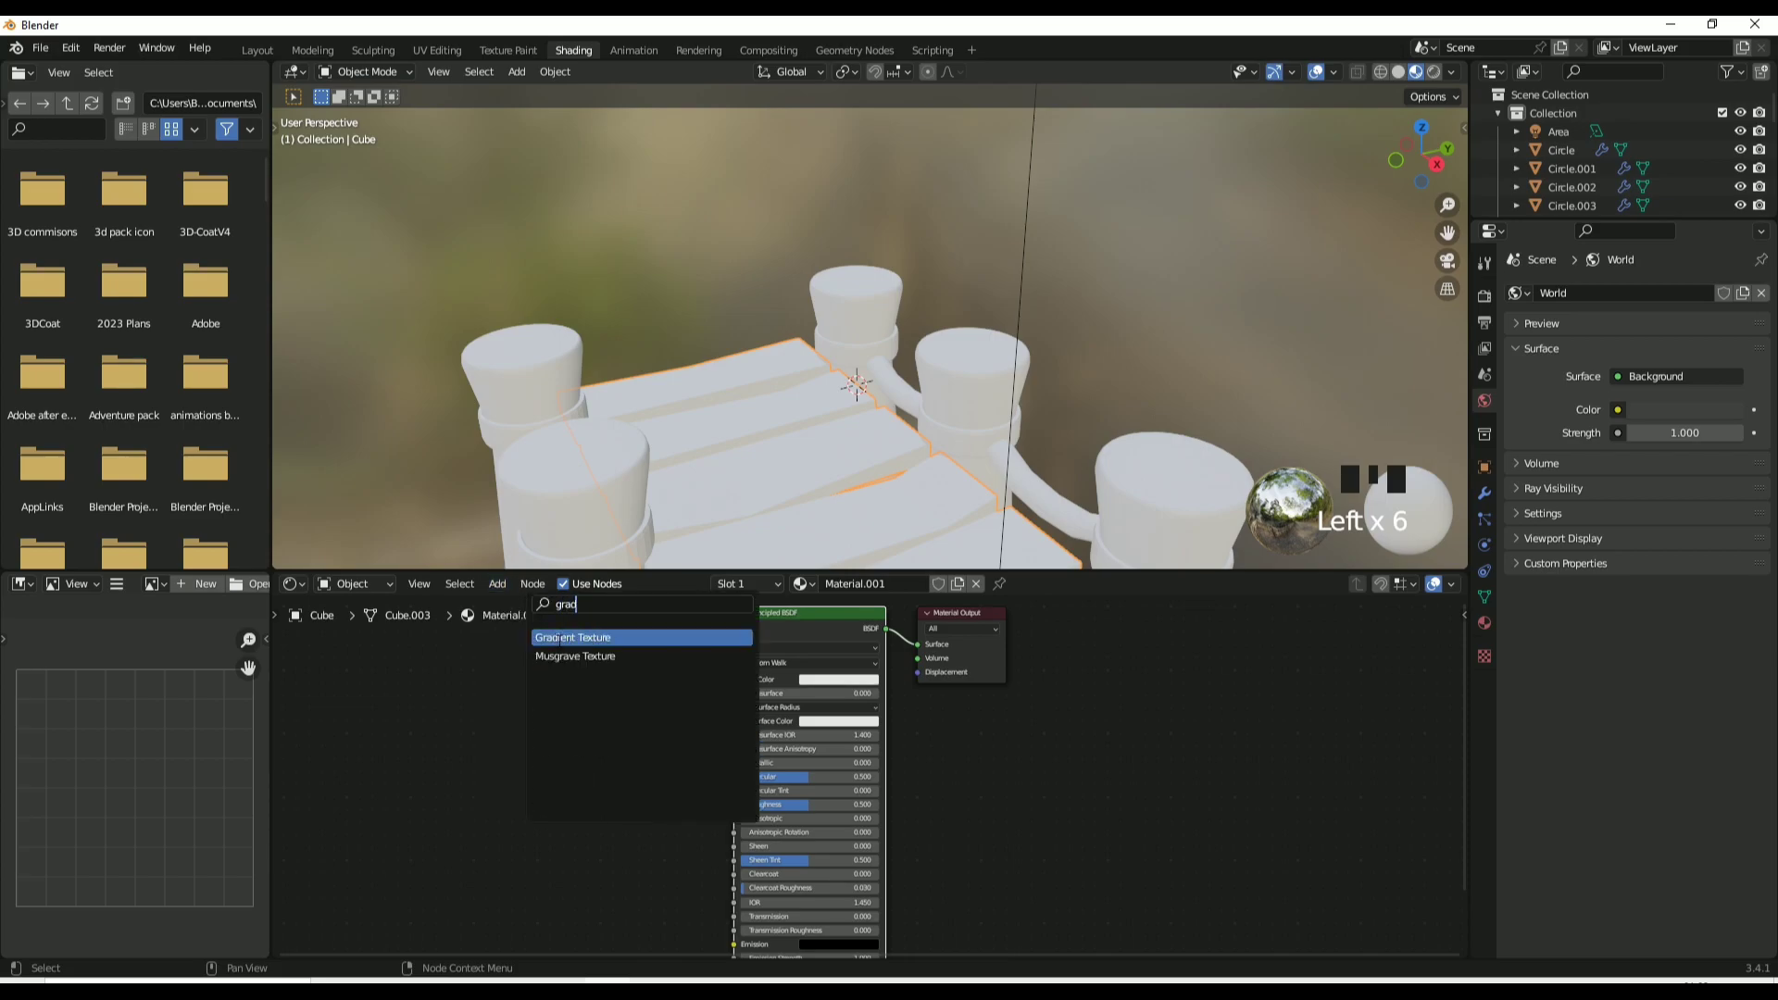
{"action": "key", "text": "Return"}
{"action": "left_click", "coordinate": [519, 686]}
Add a Texture Coordinate node to the plank material ahead of the Gradient Texture node.
{"action": "left_click", "coordinate": [497, 583]}
{"action": "left_click", "coordinate": [523, 604]}
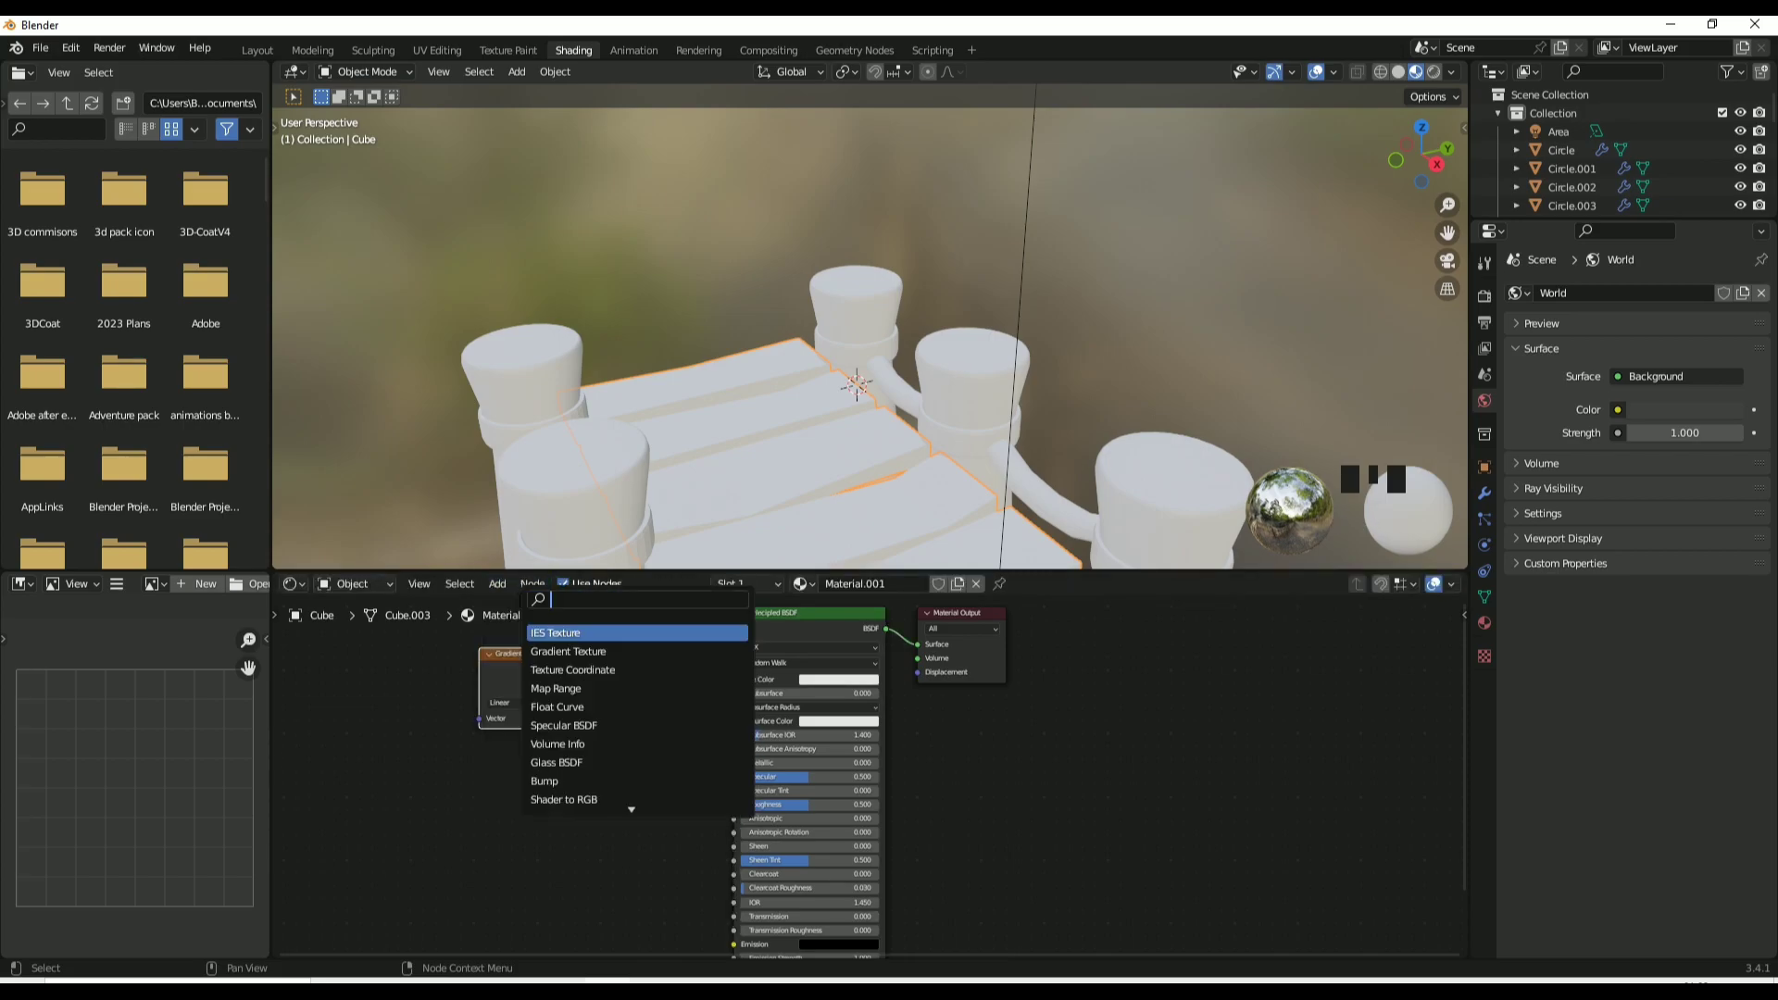
{"action": "type", "text": "tex coord"}
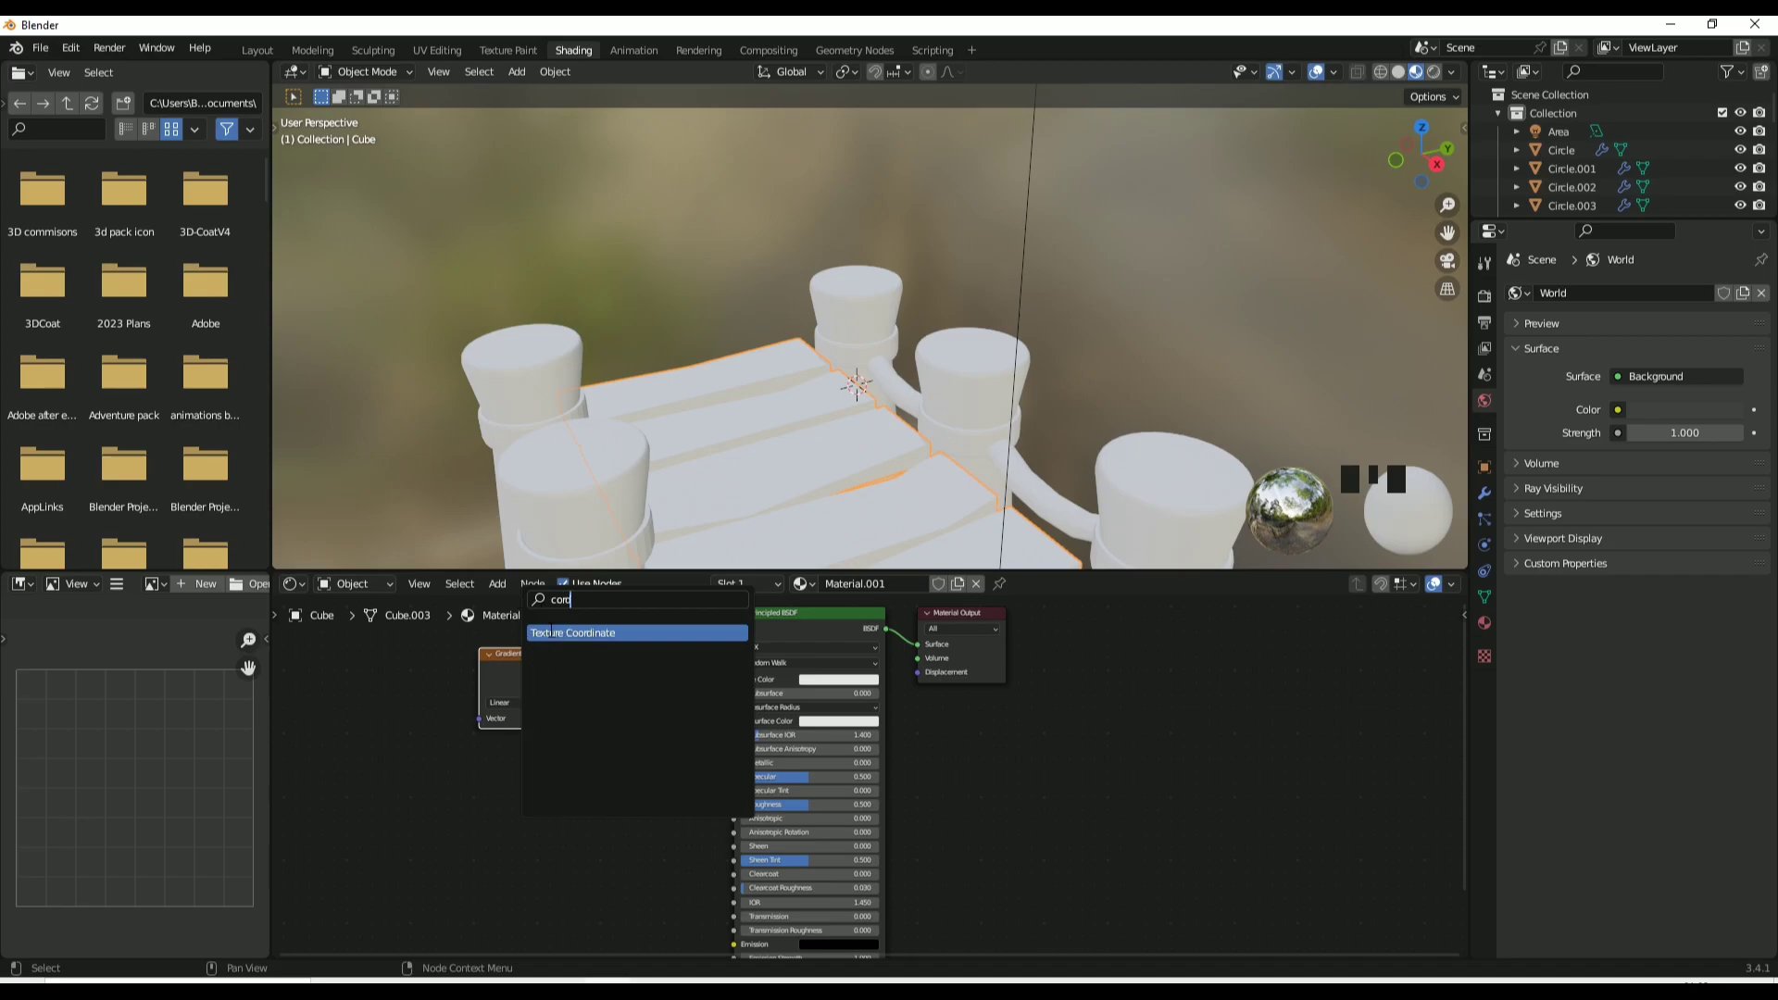
{"action": "key", "text": "Return"}
{"action": "left_click", "coordinate": [230, 775]}
{"action": "left_click", "coordinate": [524, 689]}
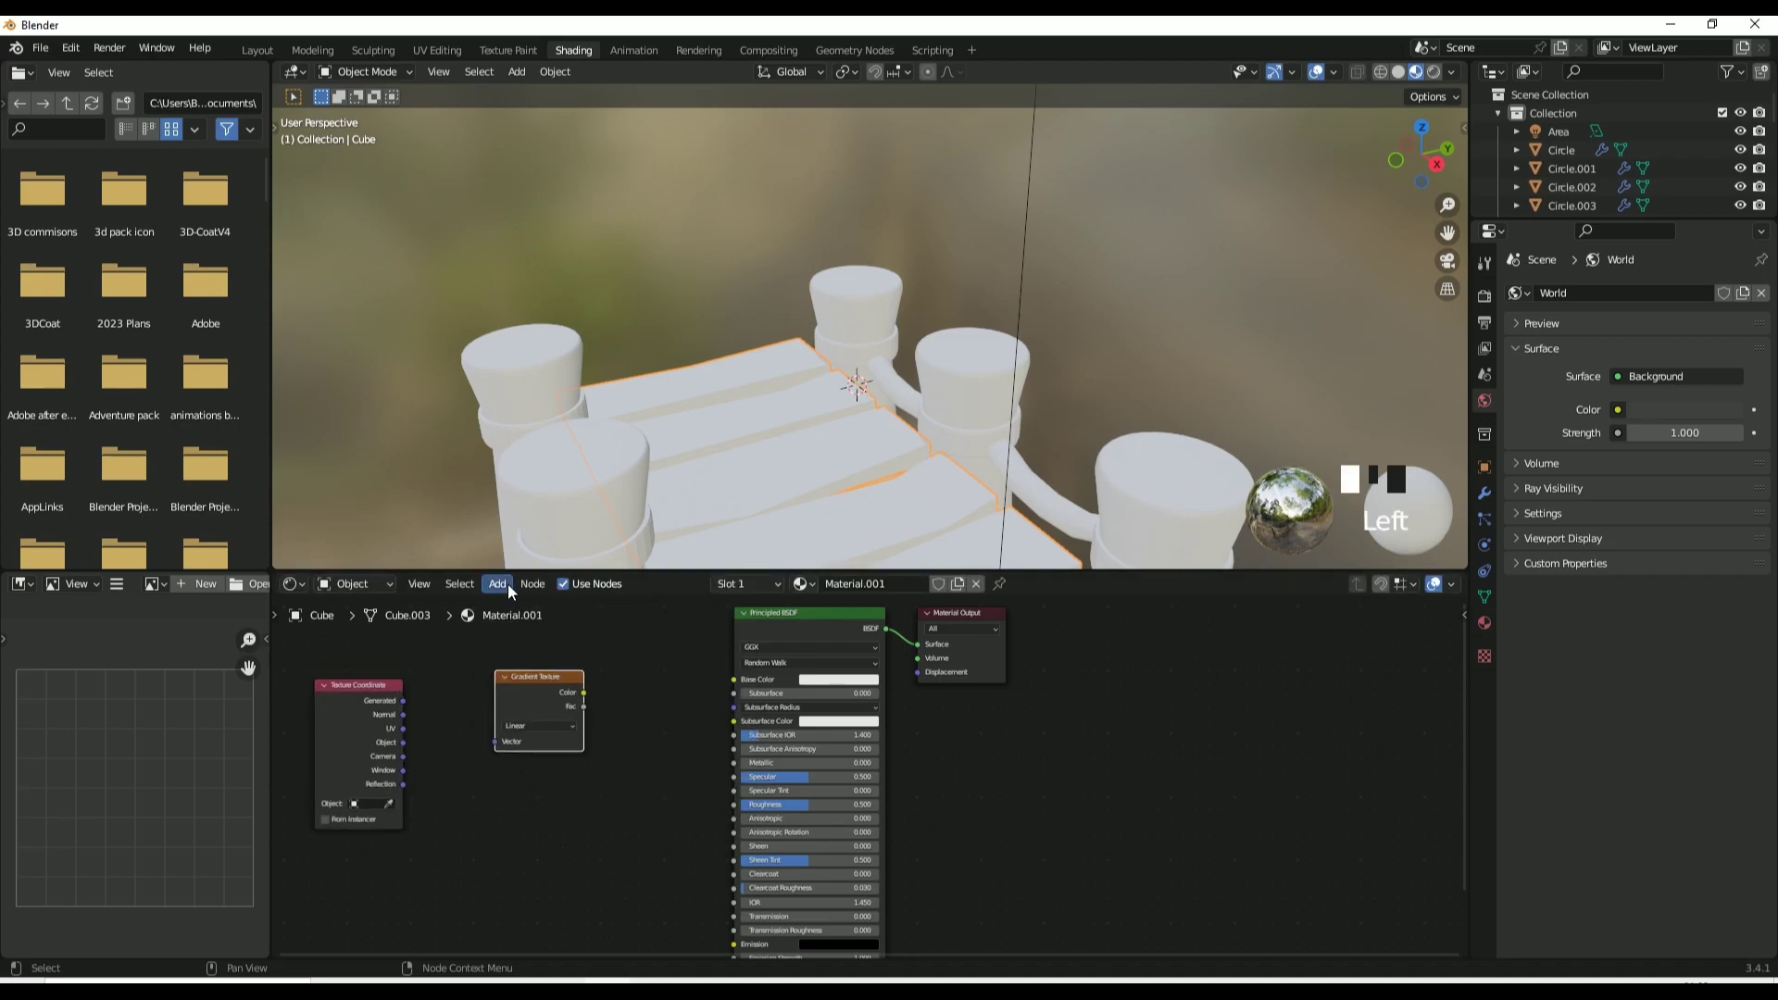
Add a ColorRamp node to the plank material beside the Gradient Texture node.
{"action": "left_click", "coordinate": [497, 584]}
{"action": "left_click", "coordinate": [523, 605]}
{"action": "type", "text": "col"}
{"action": "left_click", "coordinate": [551, 634]}
{"action": "left_click", "coordinate": [572, 706]}
Link Generated coordinates to the ColorRamp's Fac, the ramp's Color to the gradient's Vector, and the gradient's Color to Base Color.
{"action": "left_click_drag", "start_coordinate": [580, 690], "coordinate": [631, 698]}
{"action": "left_click_drag", "start_coordinate": [403, 700], "coordinate": [420, 751]}
{"action": "left_click_drag", "start_coordinate": [574, 653], "coordinate": [600, 743]}
{"action": "left_click_drag", "start_coordinate": [656, 691], "coordinate": [736, 681]}
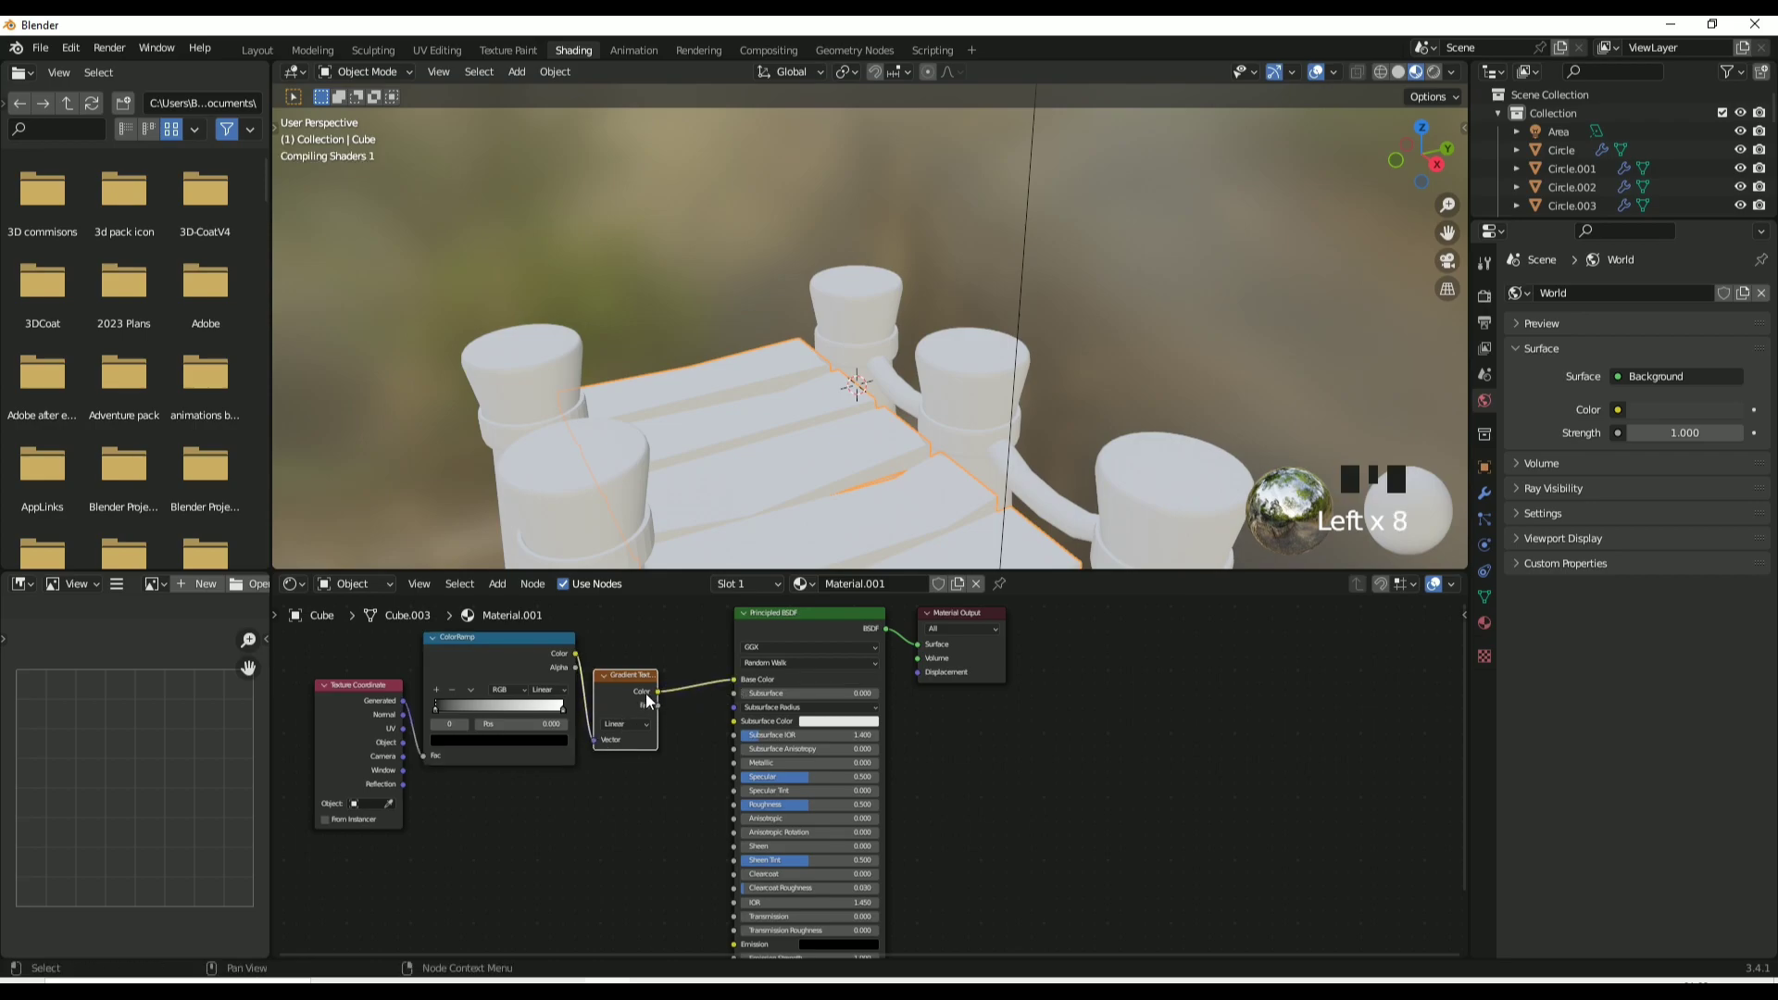
Recolour the white stop of the plank material's ColorRamp to orange.
{"action": "left_click", "coordinate": [559, 708]}
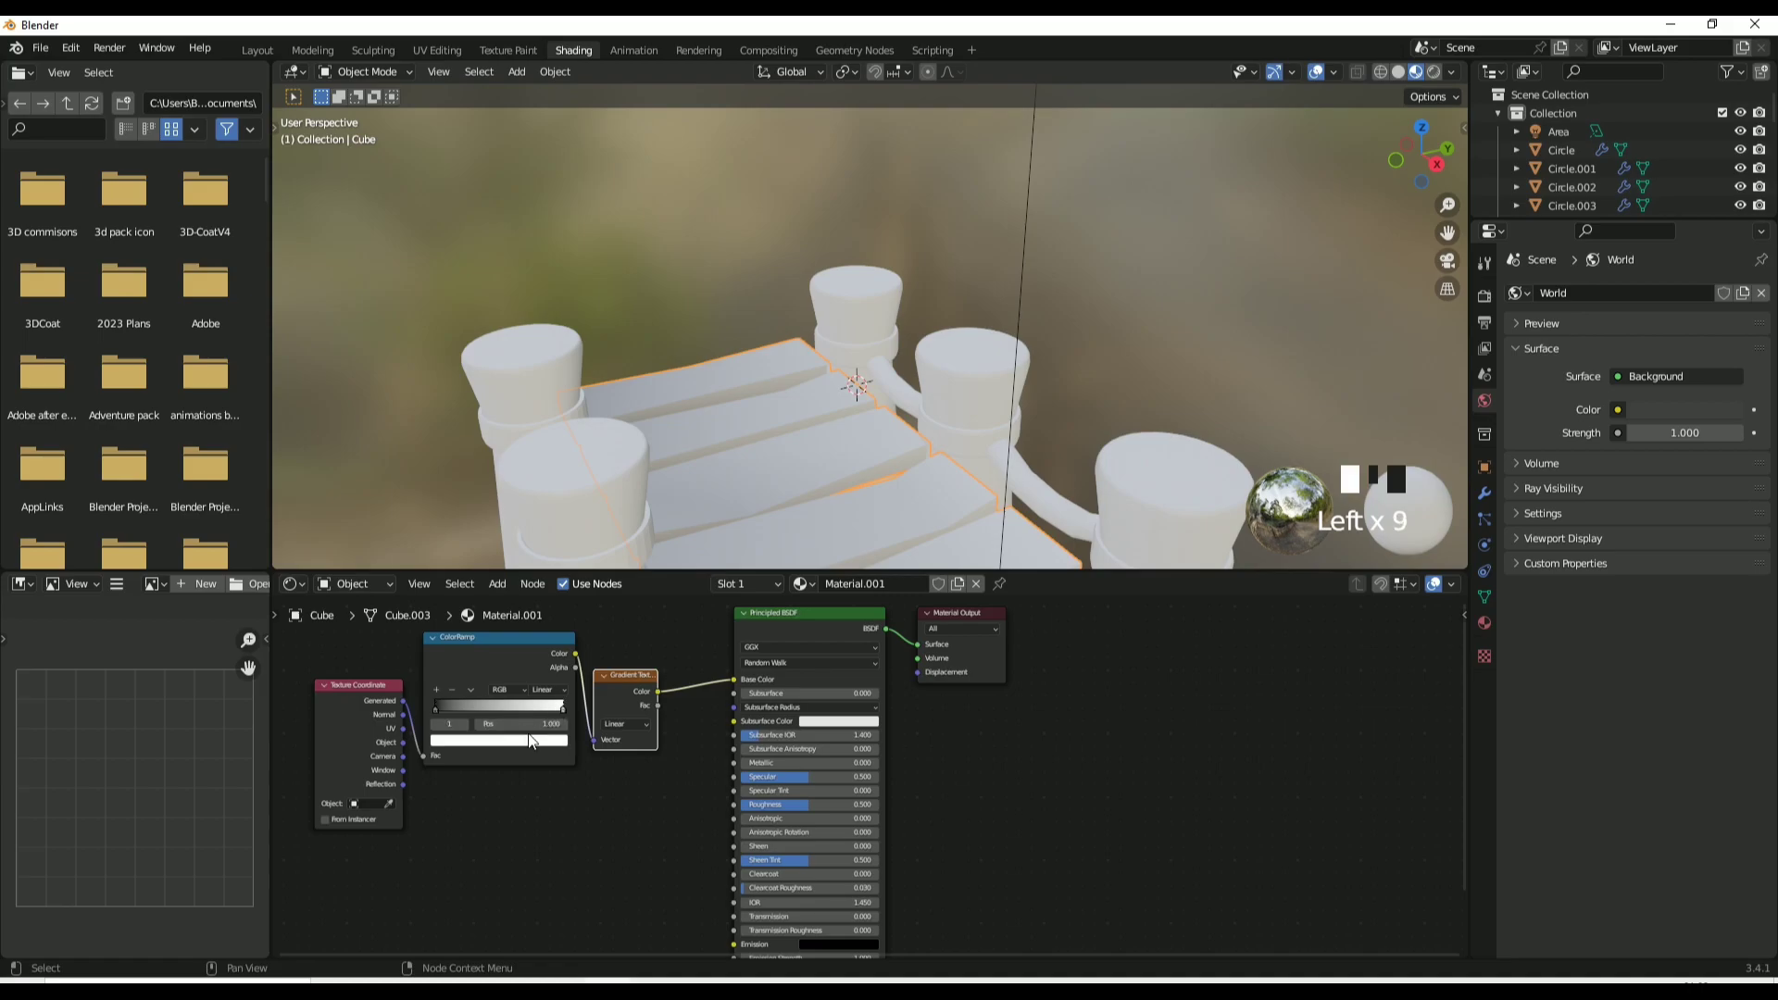
{"action": "left_click", "coordinate": [531, 740]}
{"action": "left_click", "coordinate": [463, 639]}
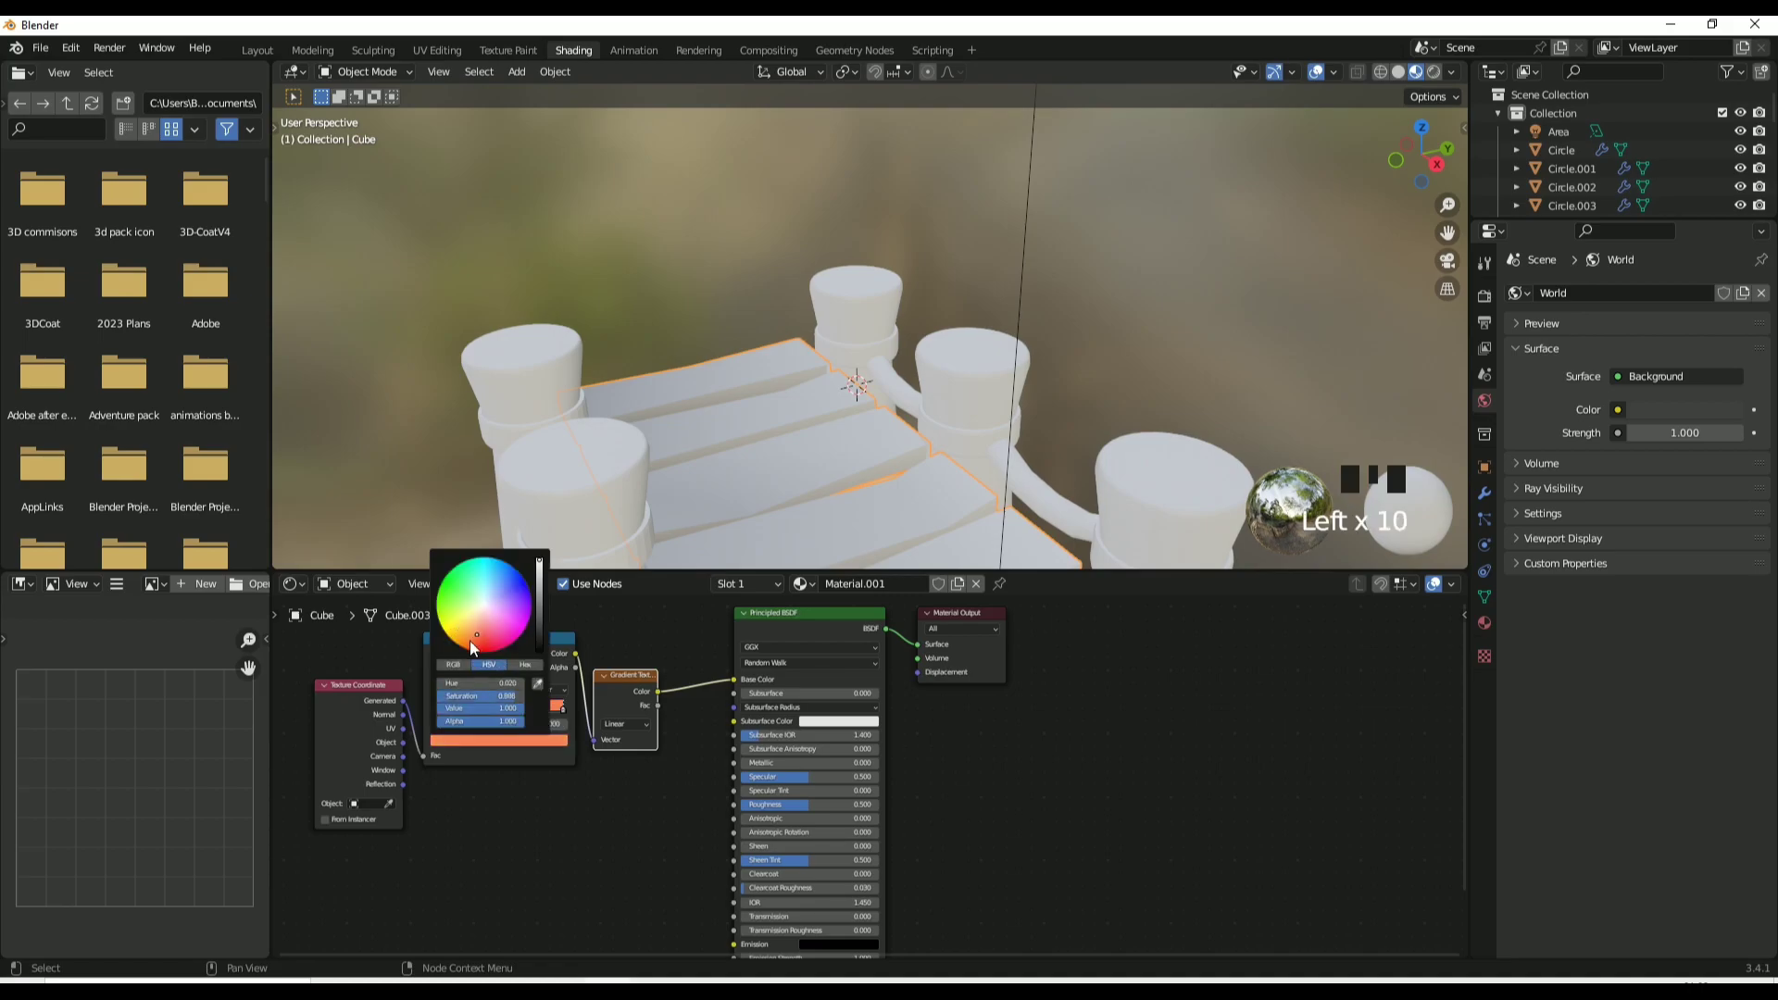
Reorder the plank nodes so Generated coordinates feed the Gradient Texture, which drives the ColorRamp linked to Base Color.
{"action": "left_click", "coordinate": [608, 676]}
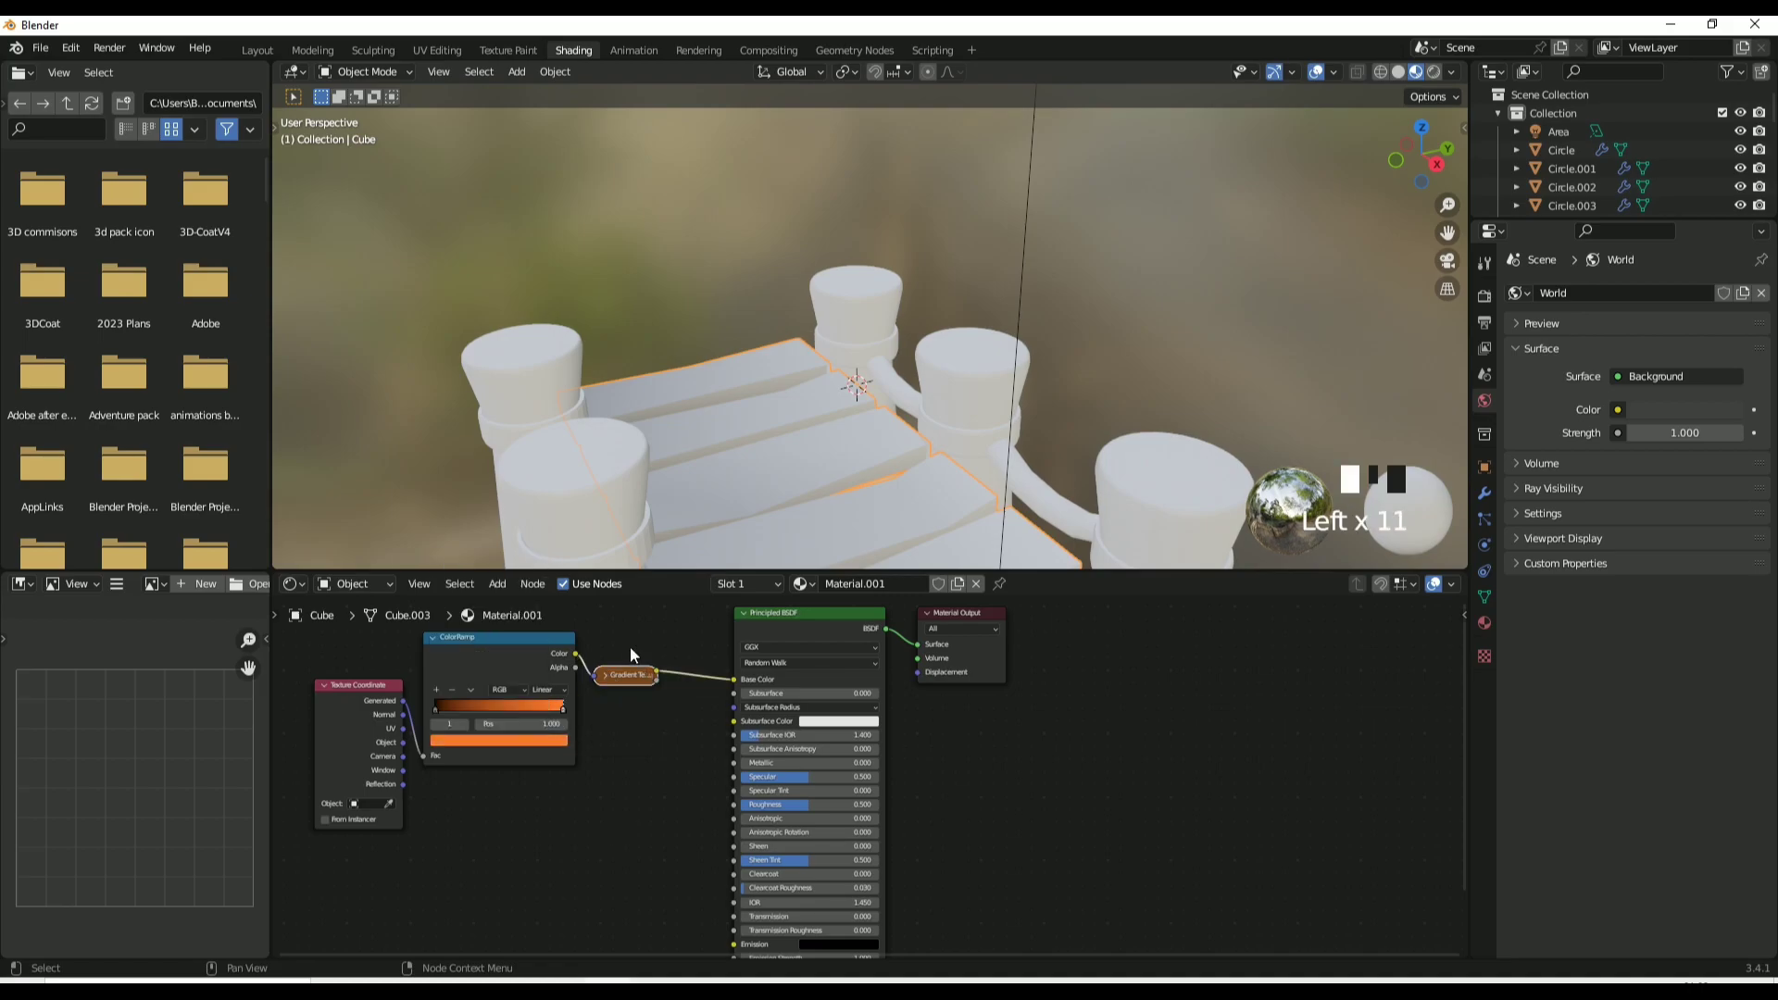
{"action": "left_click", "coordinate": [606, 676]}
{"action": "left_click_drag", "start_coordinate": [620, 685], "coordinate": [622, 642]}
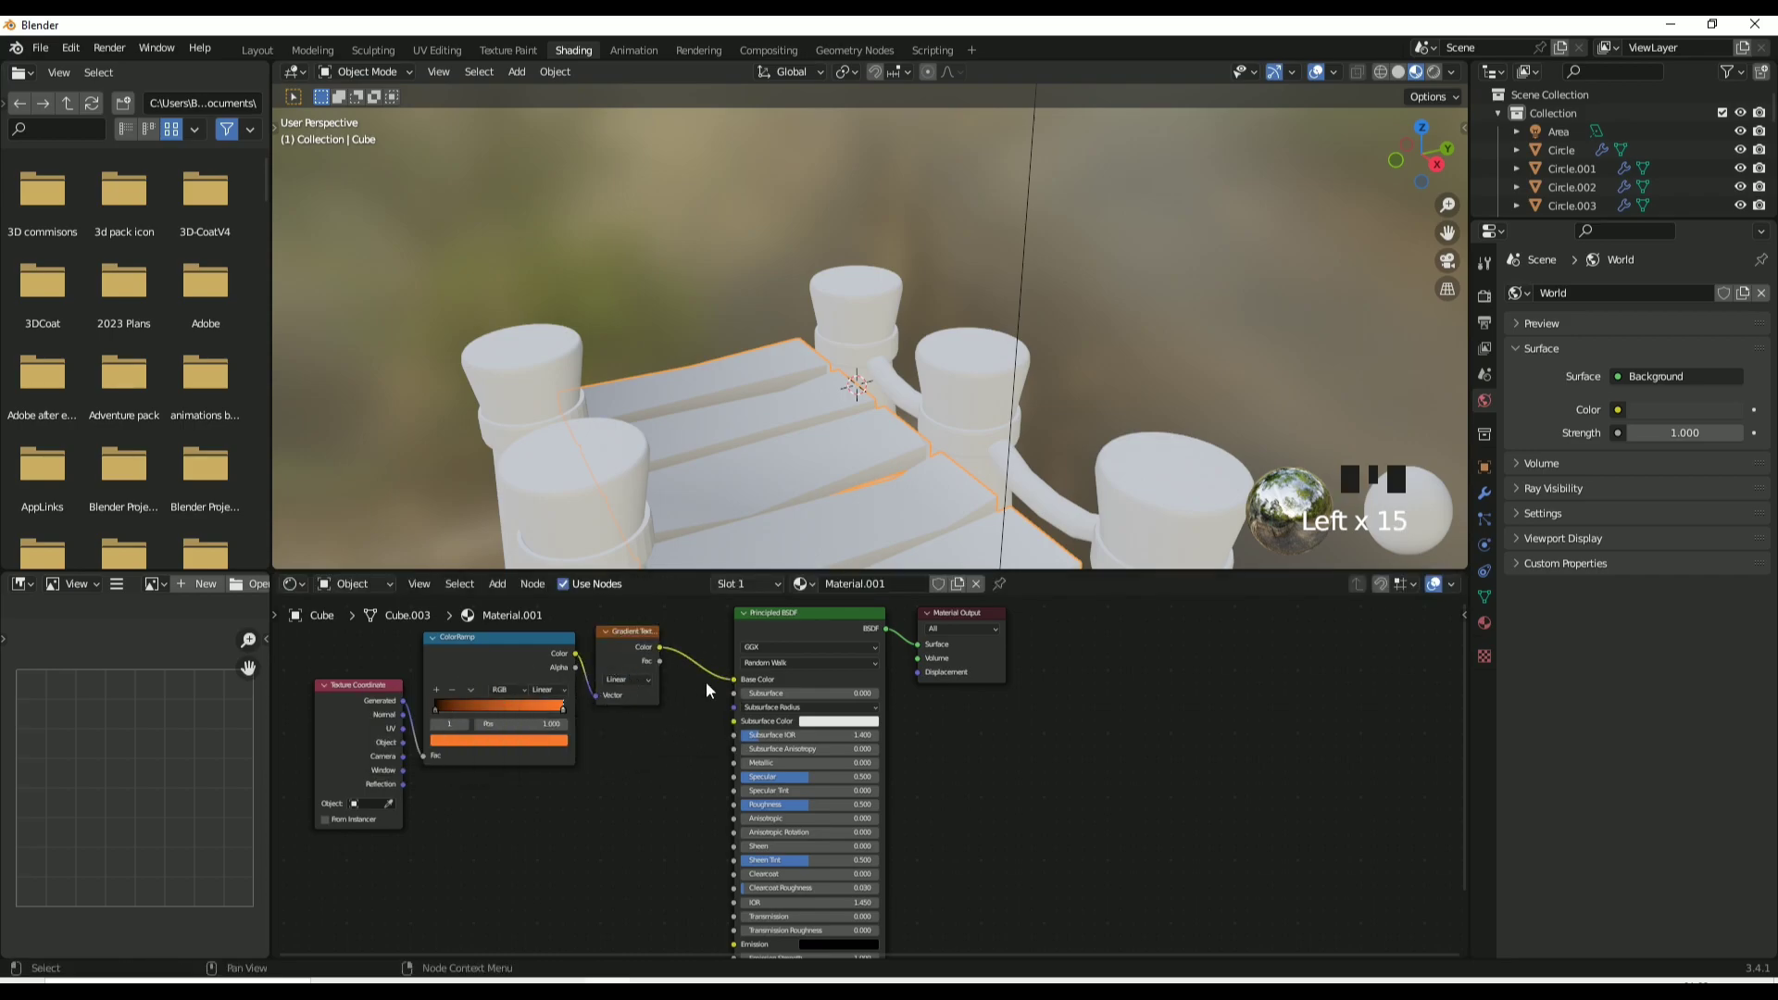
{"action": "left_click_drag", "start_coordinate": [735, 703], "coordinate": [460, 705]}
{"action": "left_click_drag", "start_coordinate": [635, 670], "coordinate": [702, 681]}
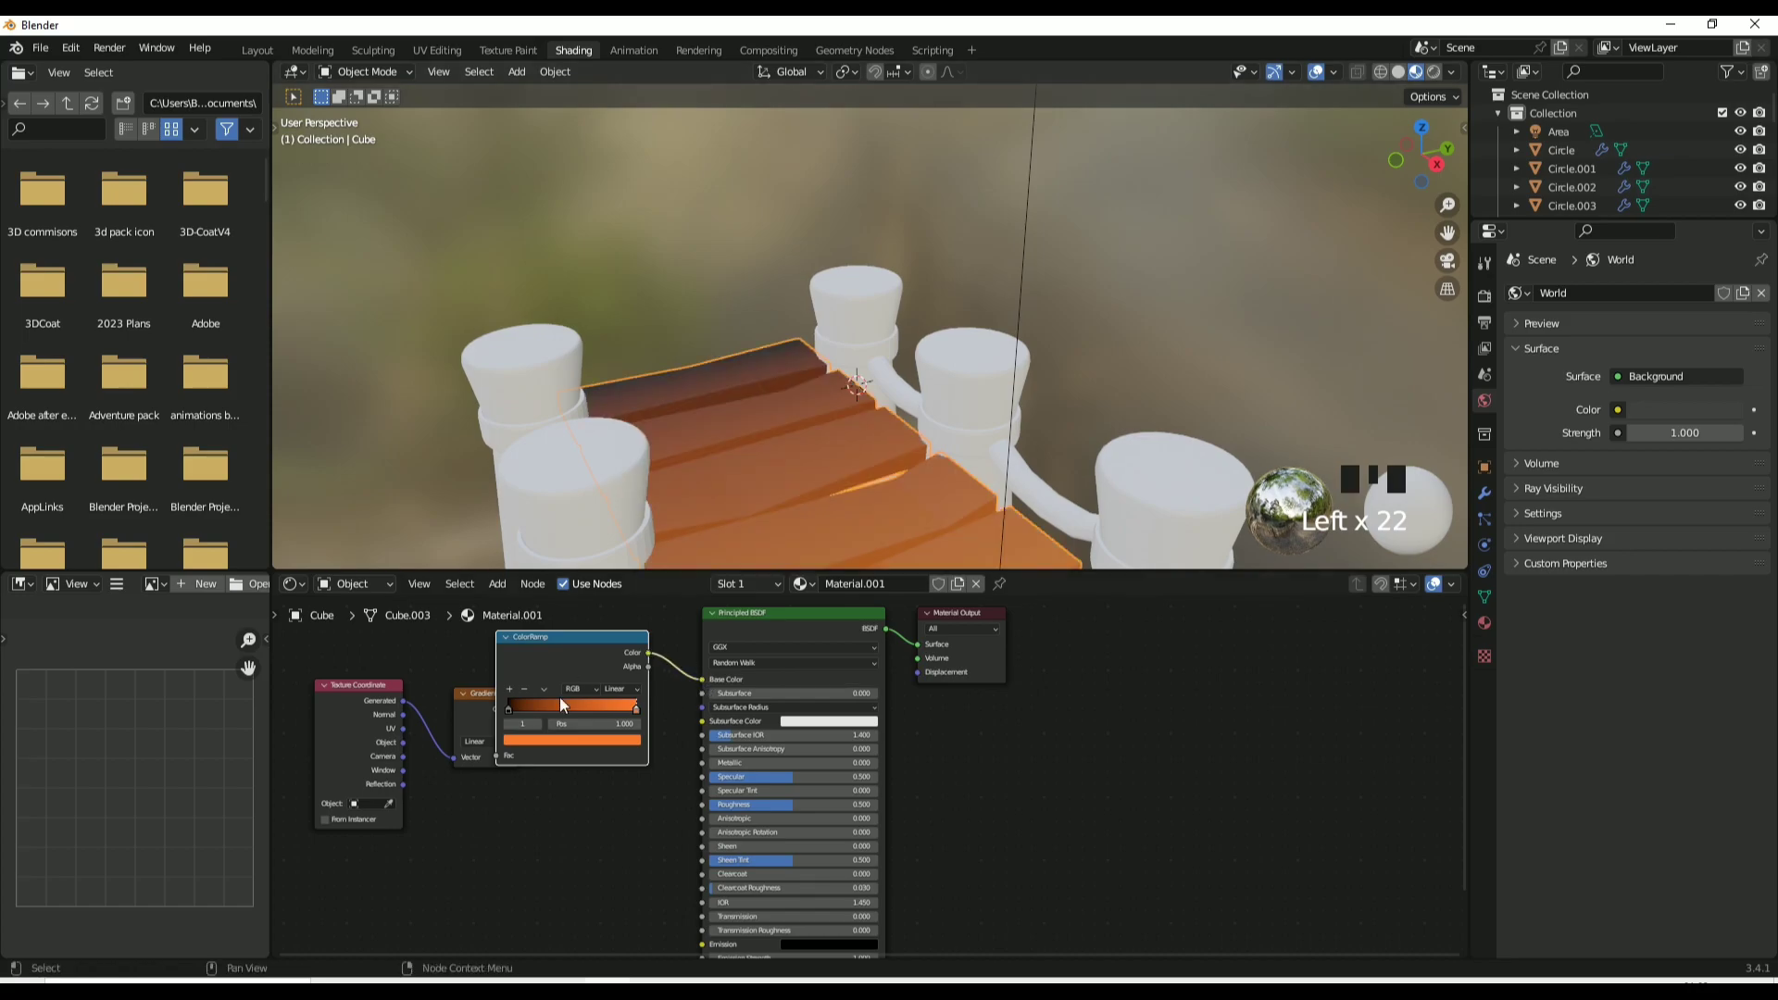
Recolour the plank ColorRamp's black stop to deep red and move its orange stop to position 0.577.
{"action": "left_click", "coordinate": [515, 706]}
{"action": "left_click", "coordinate": [542, 739]}
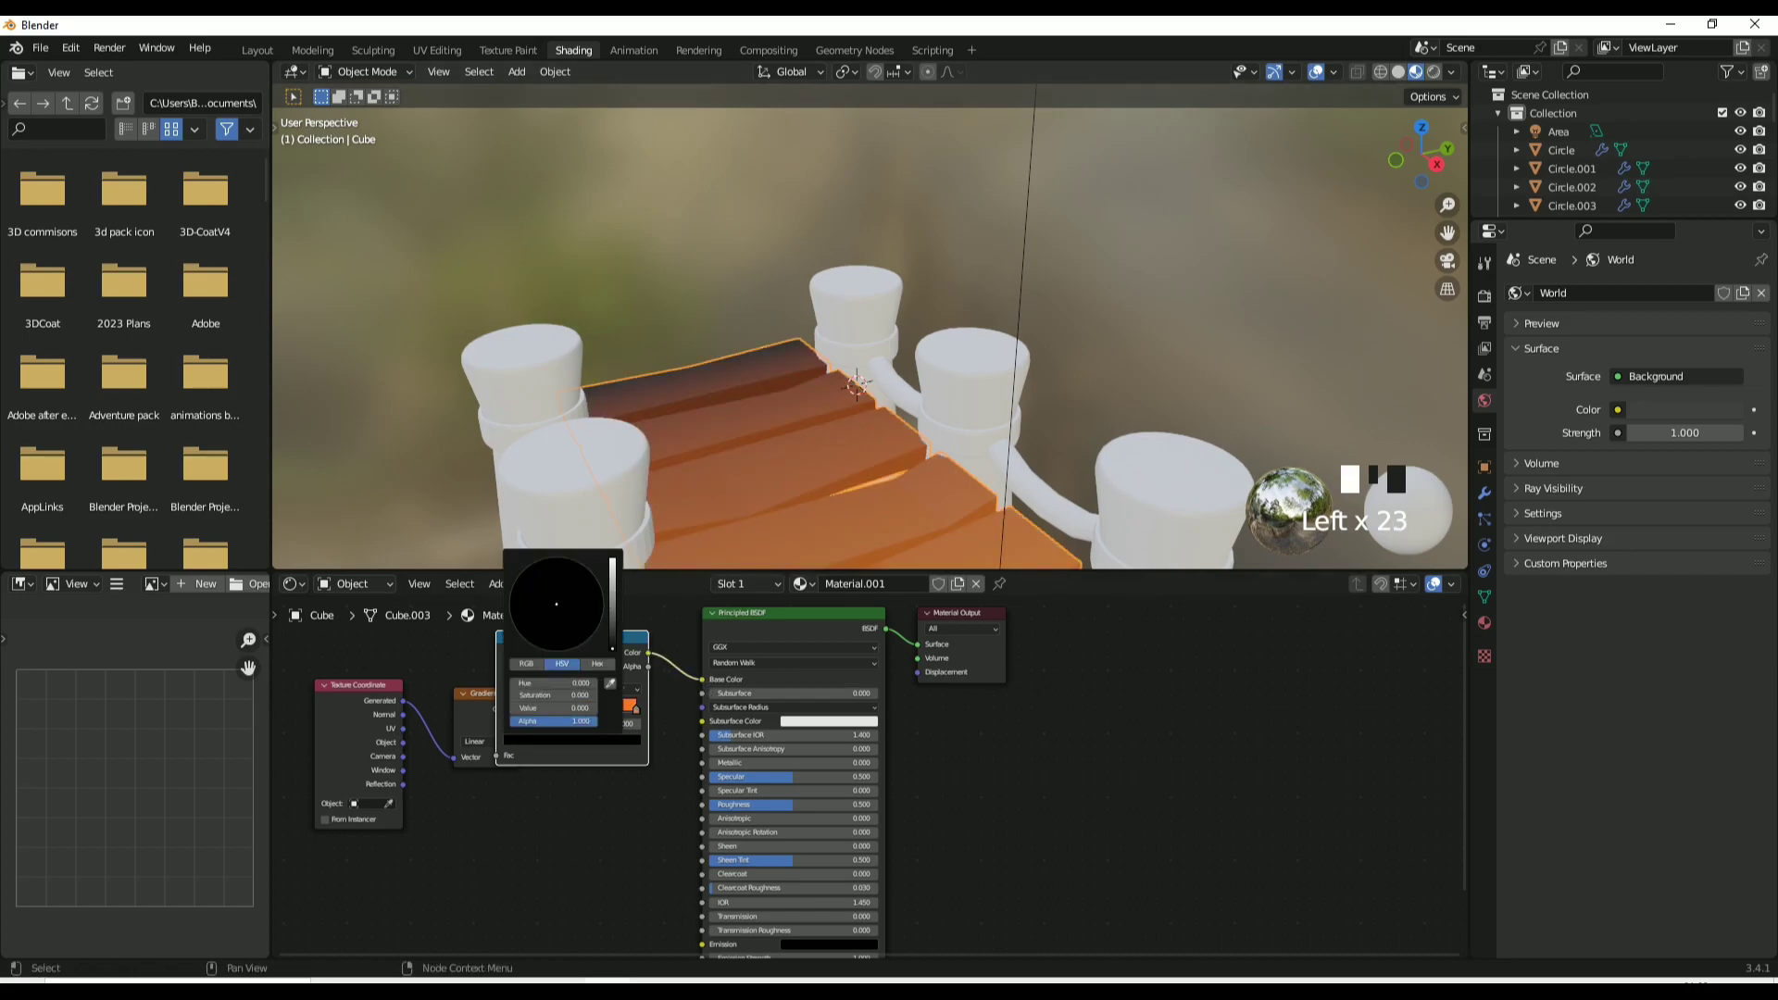
{"action": "left_click", "coordinate": [612, 587]}
{"action": "left_click", "coordinate": [541, 635]}
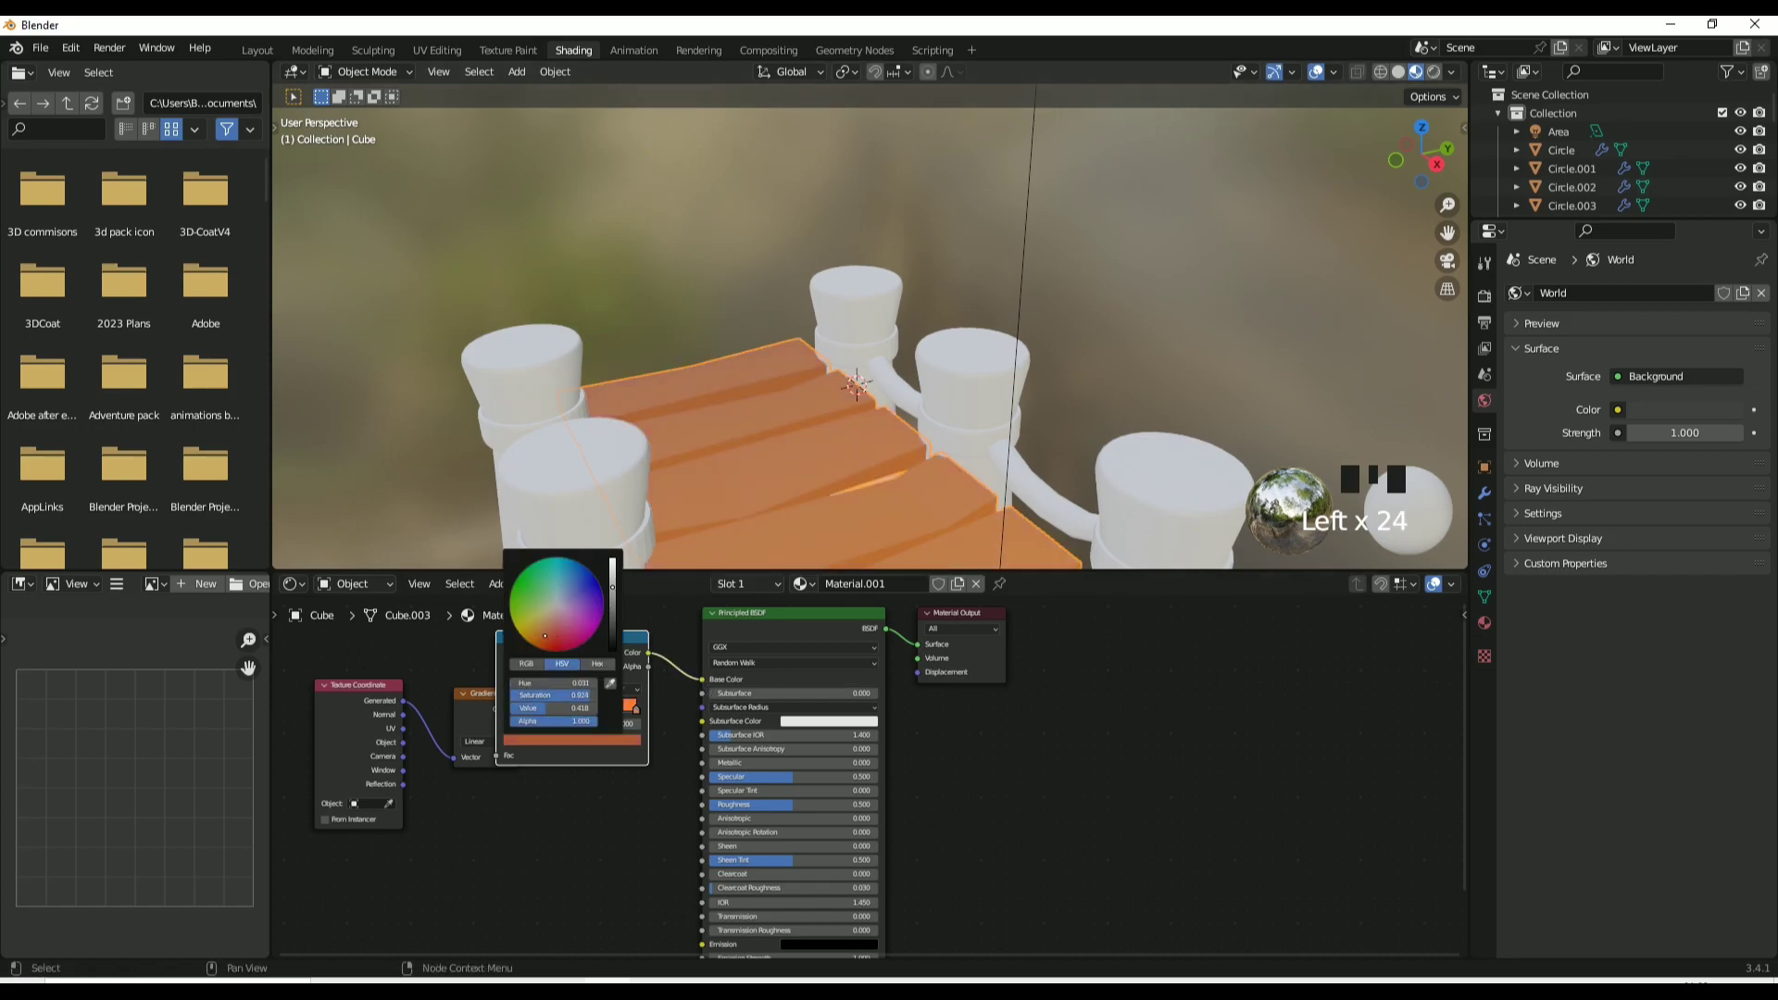
{"action": "left_click", "coordinate": [524, 633]}
{"action": "left_click_drag", "start_coordinate": [521, 638], "coordinate": [546, 633]}
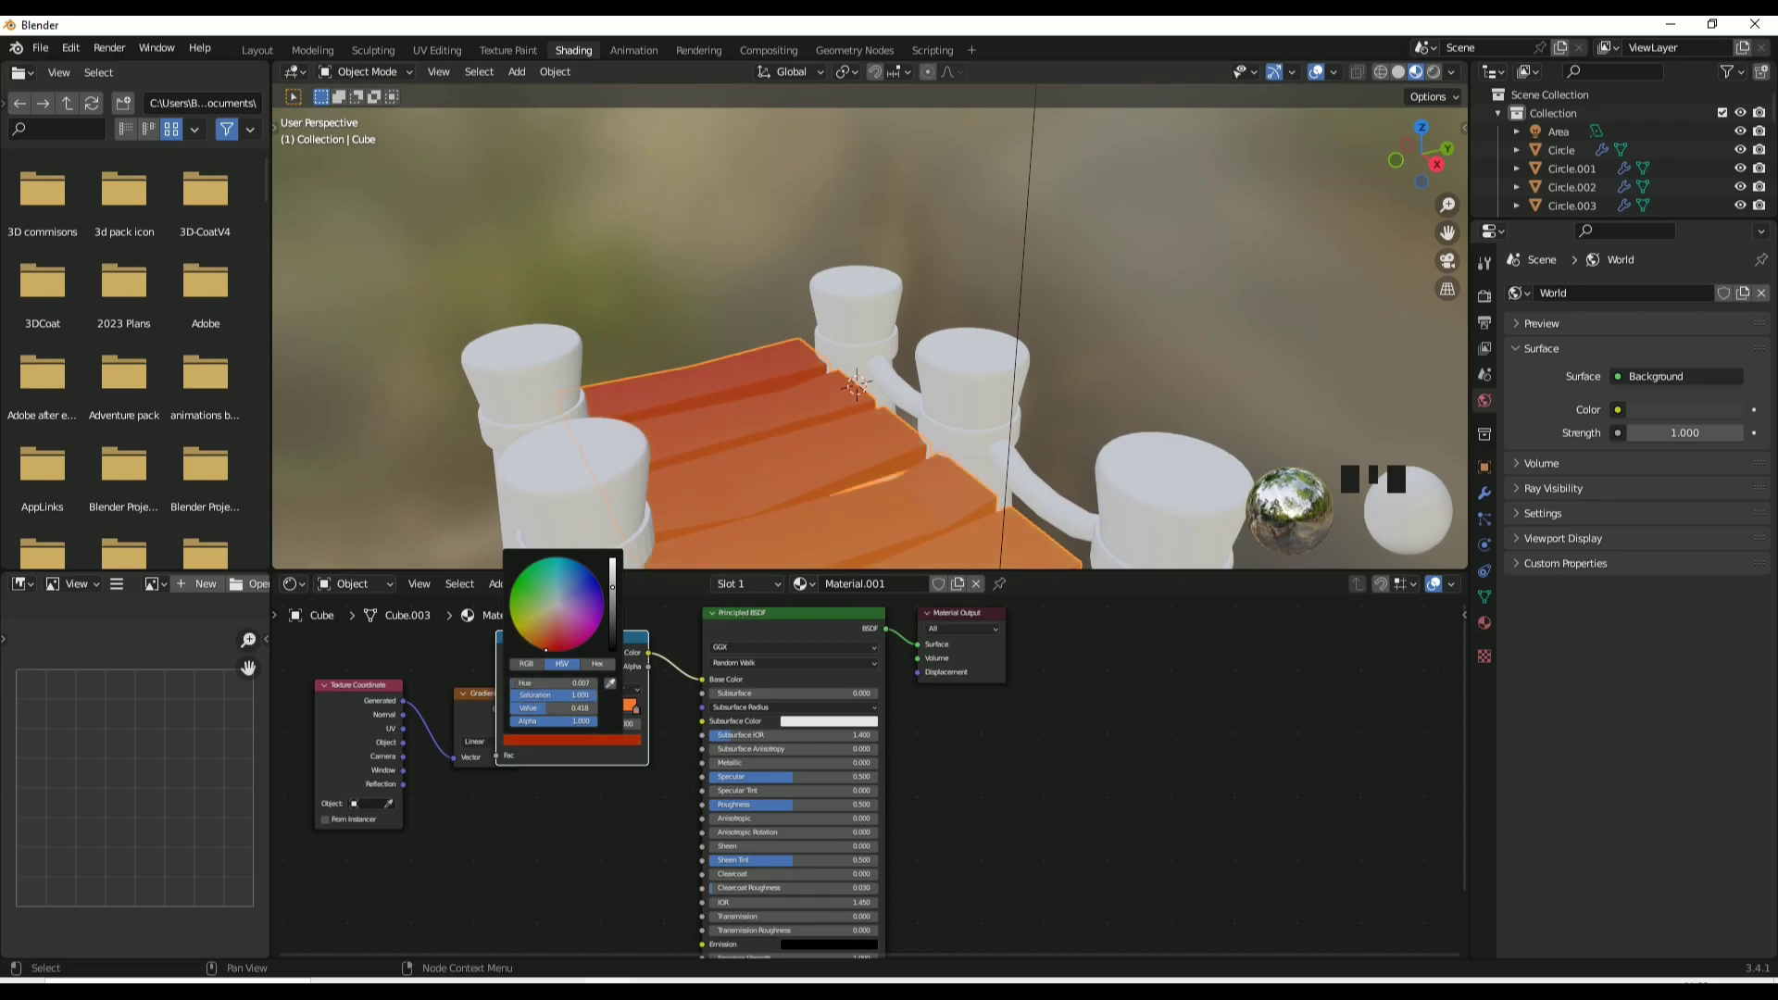
{"action": "left_click", "coordinate": [574, 709]}
{"action": "left_click_drag", "start_coordinate": [574, 708], "coordinate": [558, 704]}
Create a new material on one of the bridge posts and add a Texture Coordinate node to it.
{"action": "left_click", "coordinate": [741, 189]}
{"action": "middle_click_drag", "start_coordinate": [740, 189], "coordinate": [858, 187]}
{"action": "scroll", "coordinate": [946, 339], "scroll_direction": "down", "scroll_amount": 3}
{"action": "middle_click_drag", "start_coordinate": [946, 339], "coordinate": [853, 471]}
{"action": "scroll", "coordinate": [819, 330], "scroll_direction": "down", "scroll_amount": 1}
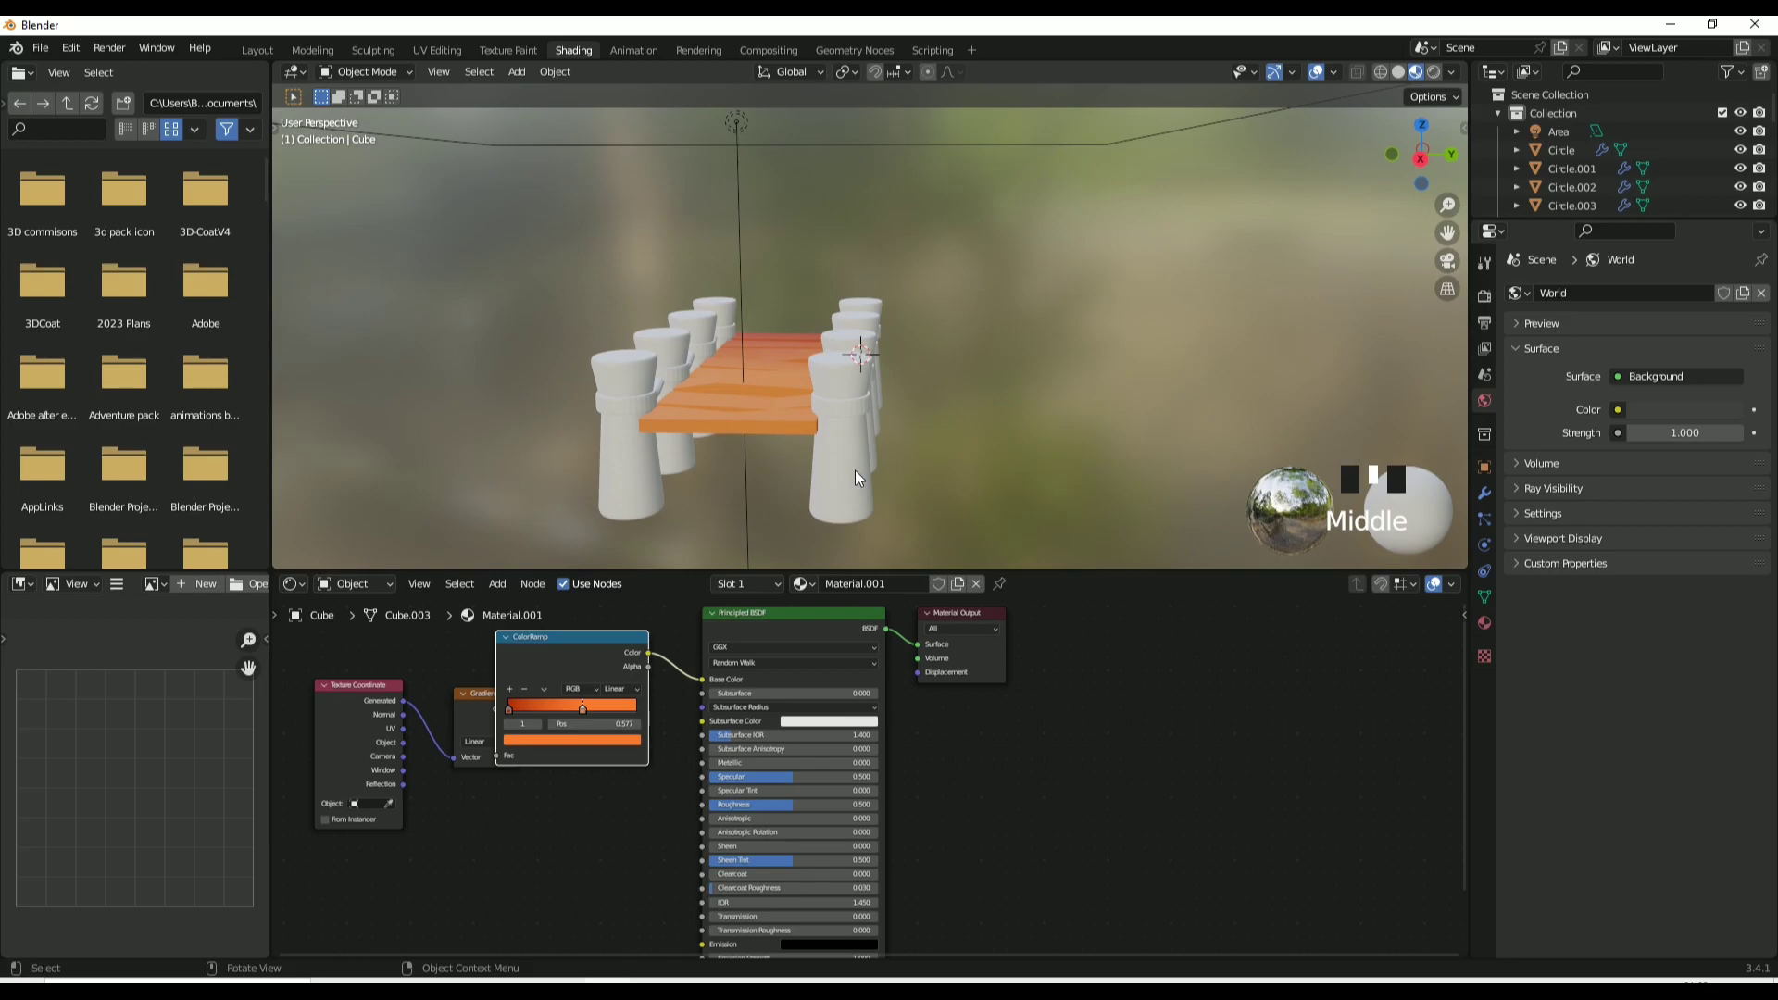
{"action": "left_click", "coordinate": [841, 470]}
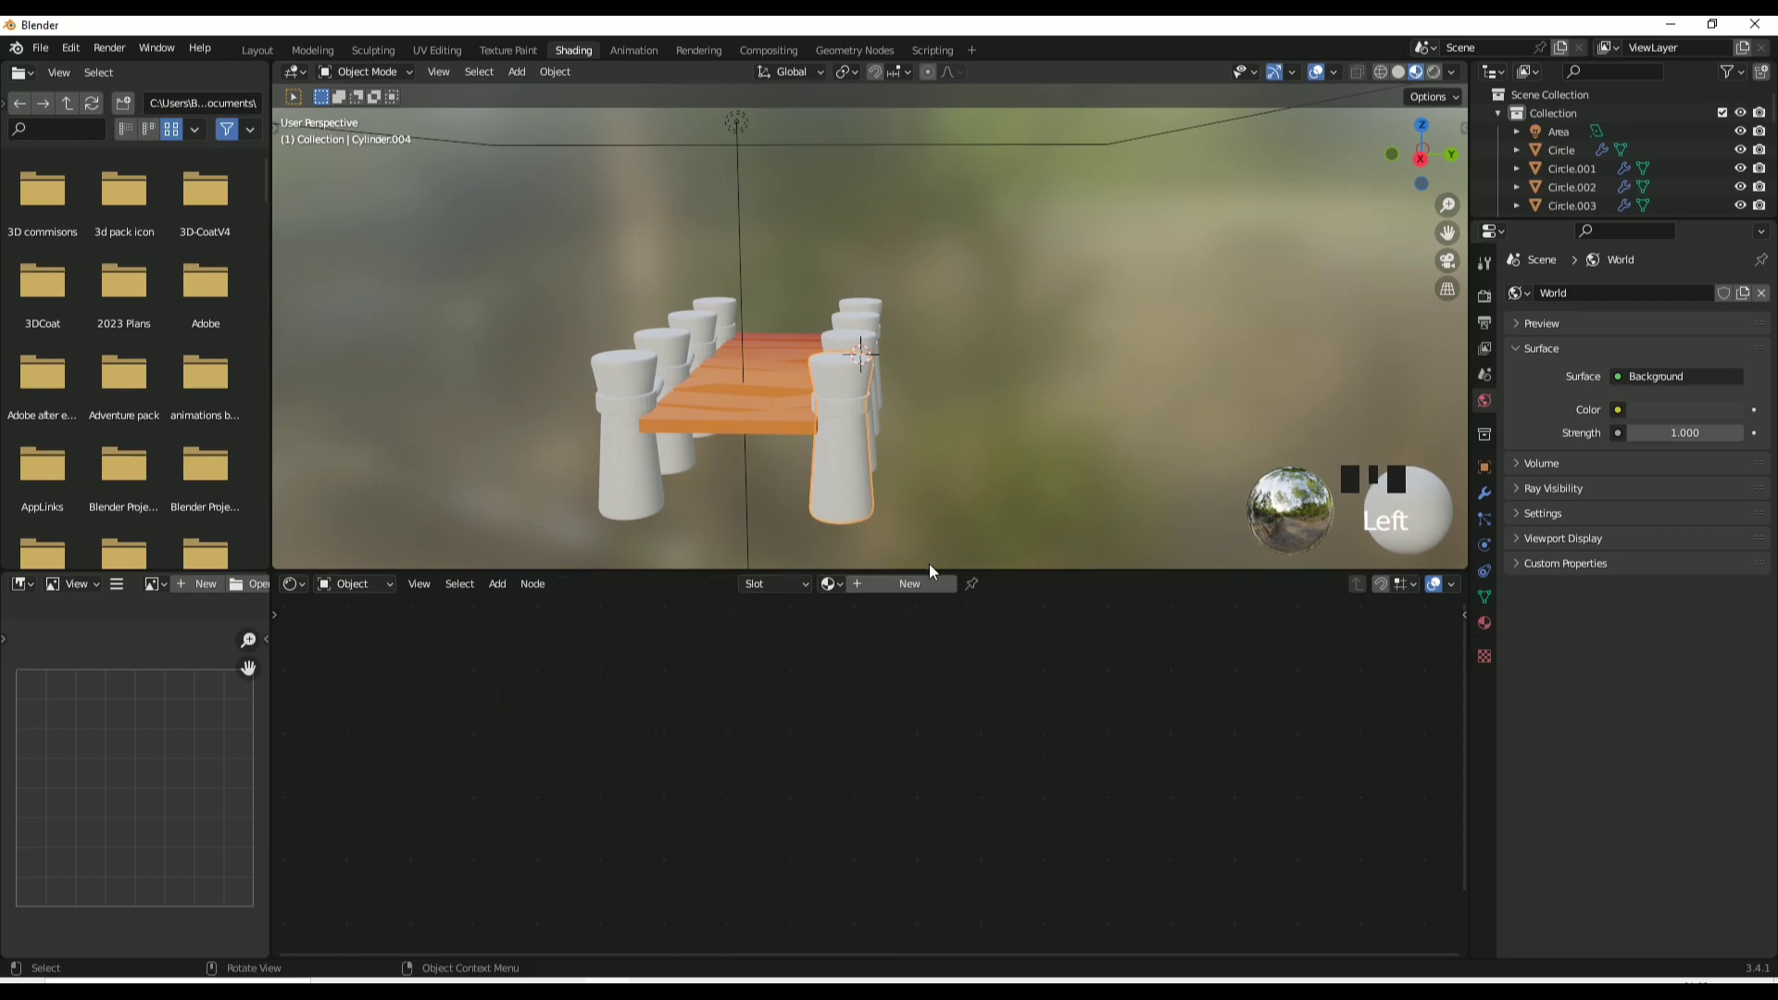
{"action": "left_click", "coordinate": [909, 584]}
{"action": "left_click", "coordinate": [497, 583]}
{"action": "left_click", "coordinate": [537, 611]}
{"action": "type", "text": "texture coord"}
{"action": "key", "text": "Return"}
{"action": "left_click", "coordinate": [435, 655]}
Add a Gradient Texture node to the post material, placed after the Texture Coordinate node.
{"action": "left_click", "coordinate": [497, 583]}
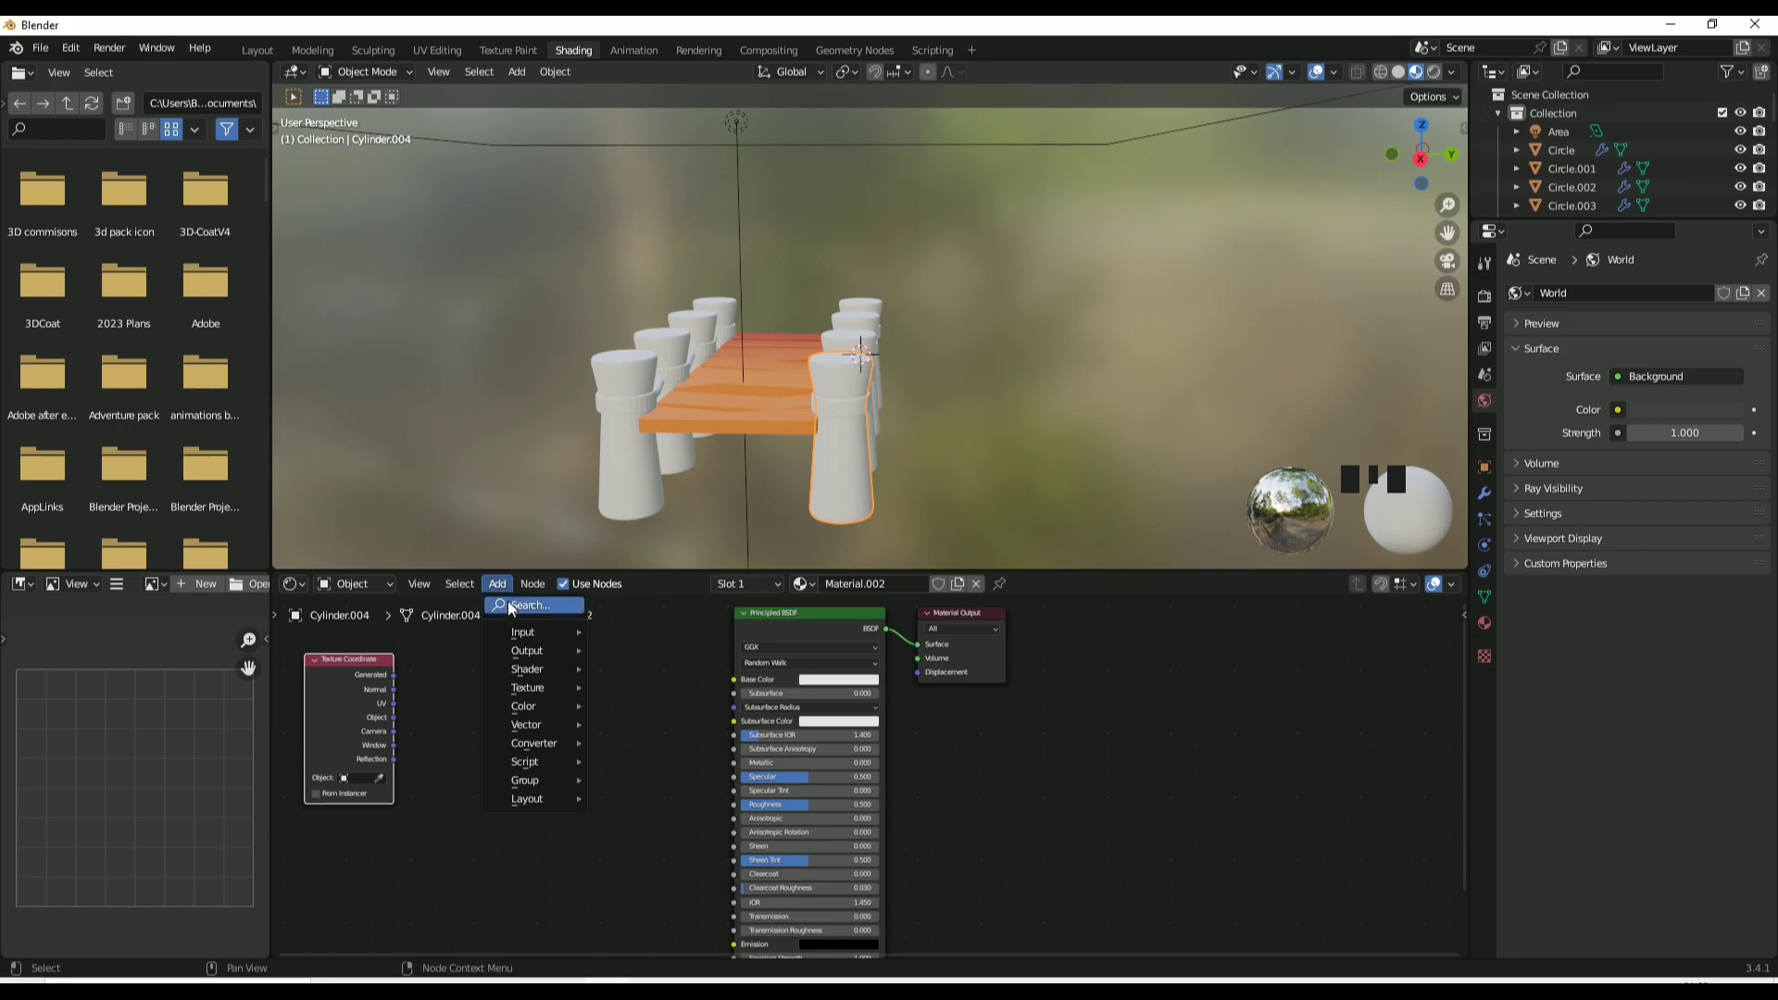
{"action": "left_click", "coordinate": [512, 606]}
{"action": "type", "text": "grad"}
{"action": "key", "text": "Return"}
{"action": "left_click", "coordinate": [449, 699]}
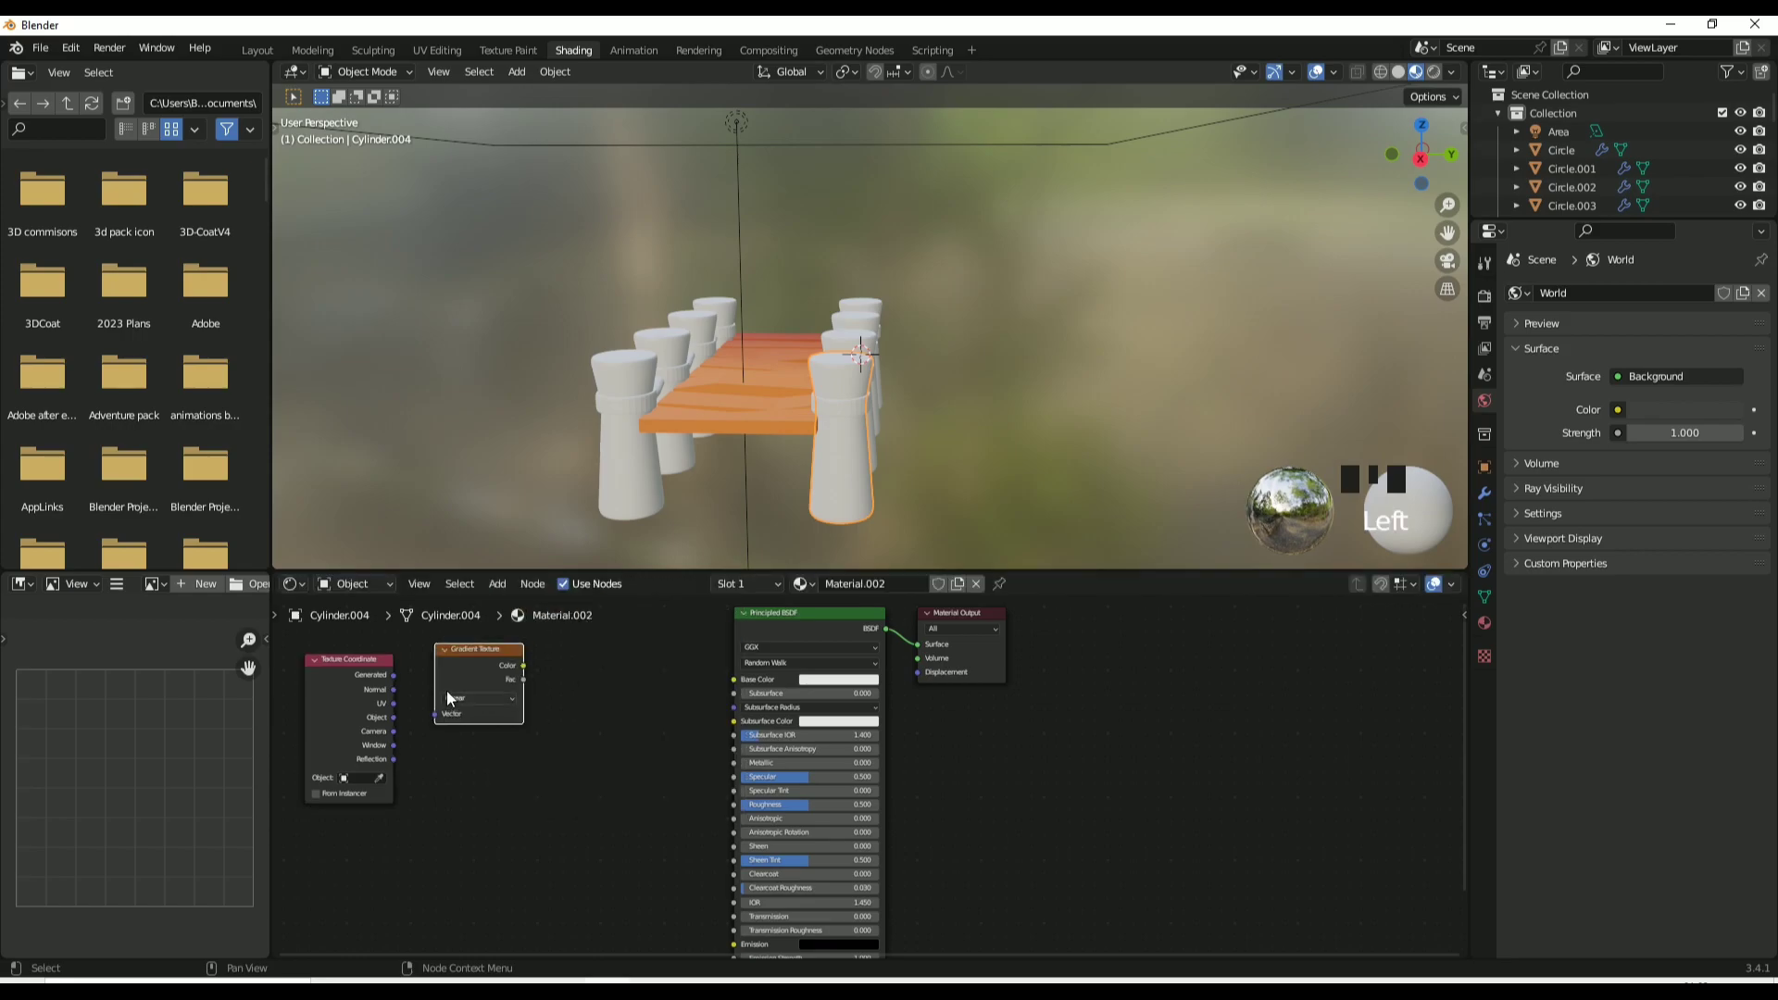
{"action": "left_click_drag", "start_coordinate": [449, 699], "coordinate": [477, 719]}
Add a ColorRamp to the post material and link Generated coordinates through the Gradient Texture into its Fac input.
{"action": "left_click", "coordinate": [497, 583]}
{"action": "left_click", "coordinate": [533, 616]}
{"action": "type", "text": "c"}
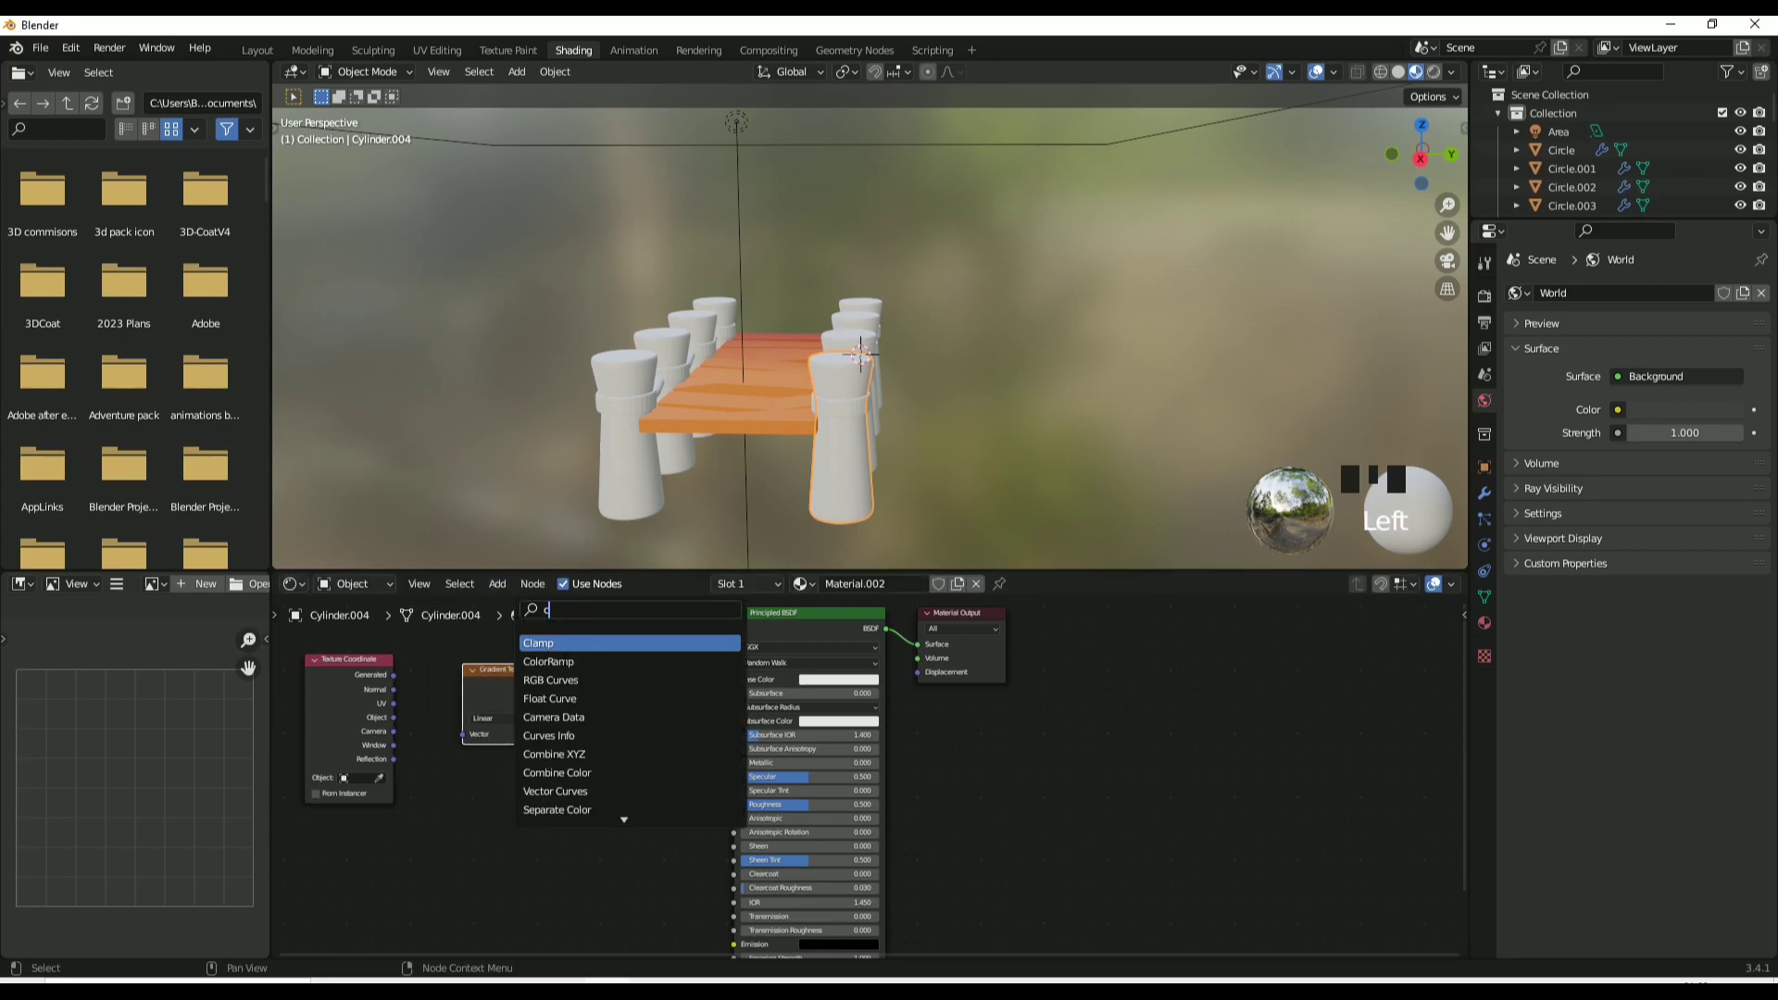
{"action": "left_click", "coordinate": [548, 661]}
{"action": "left_click", "coordinate": [574, 639]}
{"action": "left_click_drag", "start_coordinate": [485, 673], "coordinate": [428, 714]}
{"action": "left_click", "coordinate": [532, 674]}
{"action": "left_click_drag", "start_coordinate": [516, 666], "coordinate": [529, 728]}
Recolour the post ColorRamp's black stop to dark red-brown and link the ramp's Color to Base Color.
{"action": "left_click", "coordinate": [541, 680]}
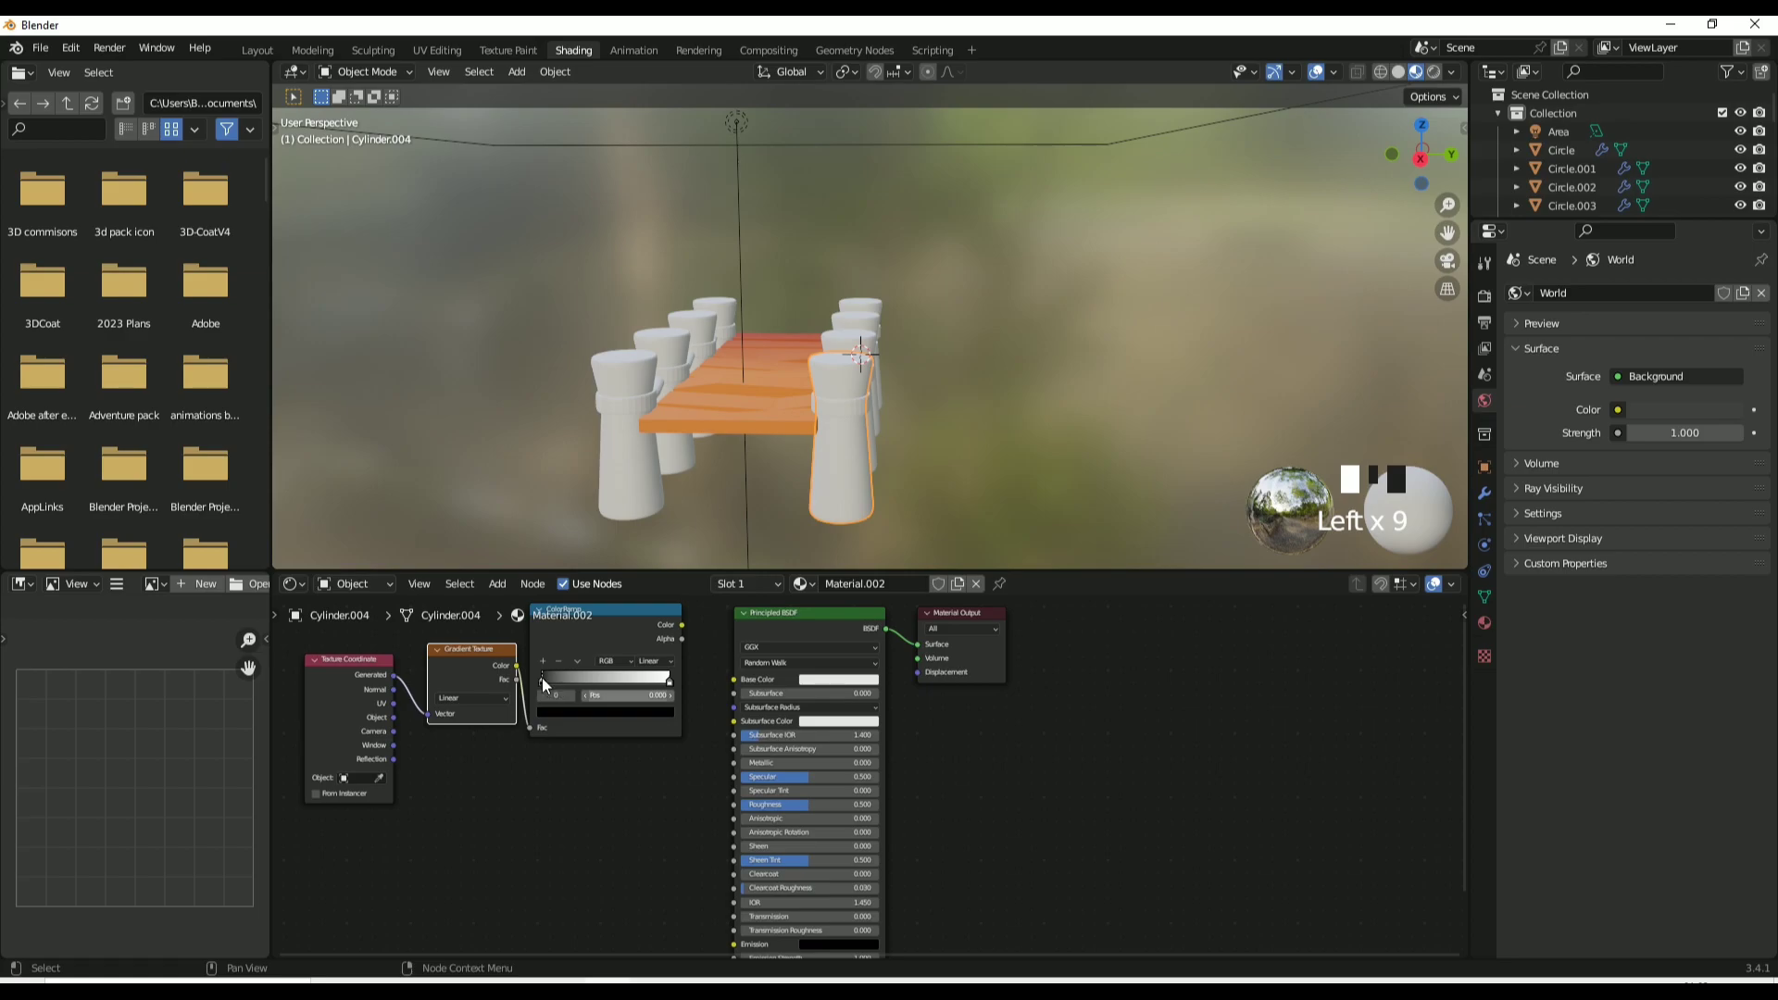
{"action": "left_click", "coordinate": [555, 707]}
{"action": "scroll", "coordinate": [626, 585], "scroll_direction": "up", "scroll_amount": 5}
{"action": "left_click", "coordinate": [586, 609]}
{"action": "left_click", "coordinate": [646, 585]}
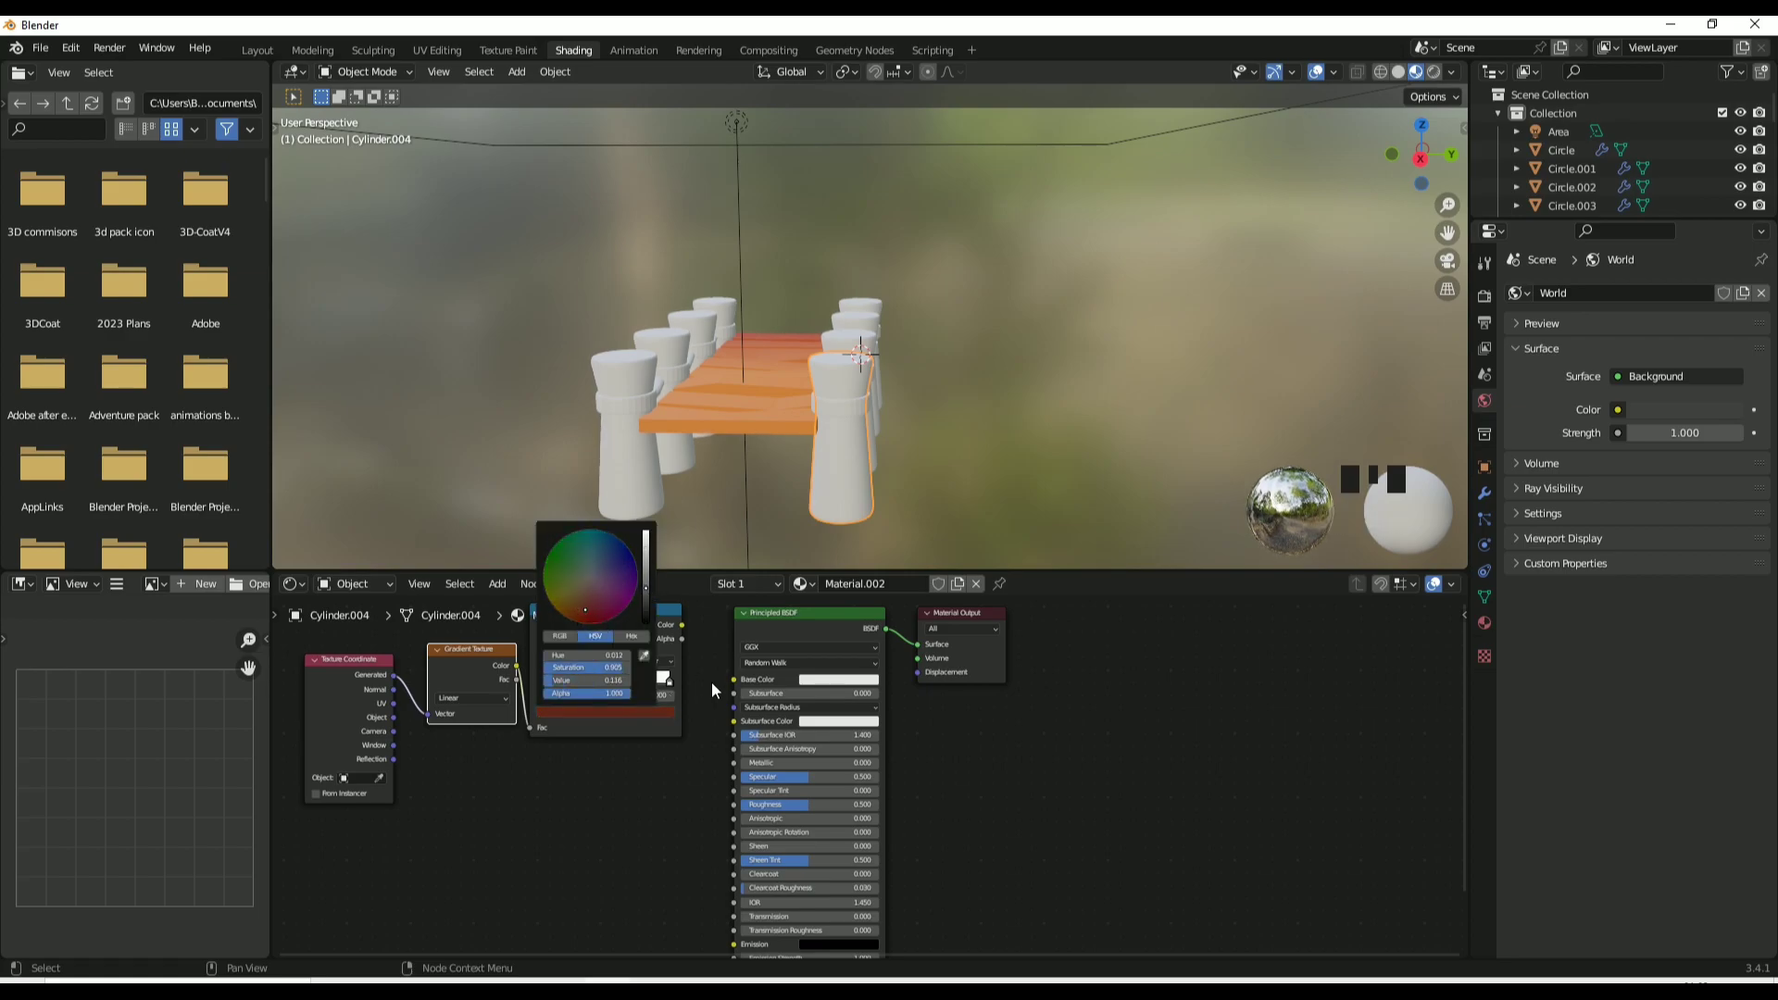
{"action": "left_click_drag", "start_coordinate": [678, 626], "coordinate": [735, 680]}
Recolour the white stop of the post material's ColorRamp to orange.
{"action": "left_click", "coordinate": [662, 683]}
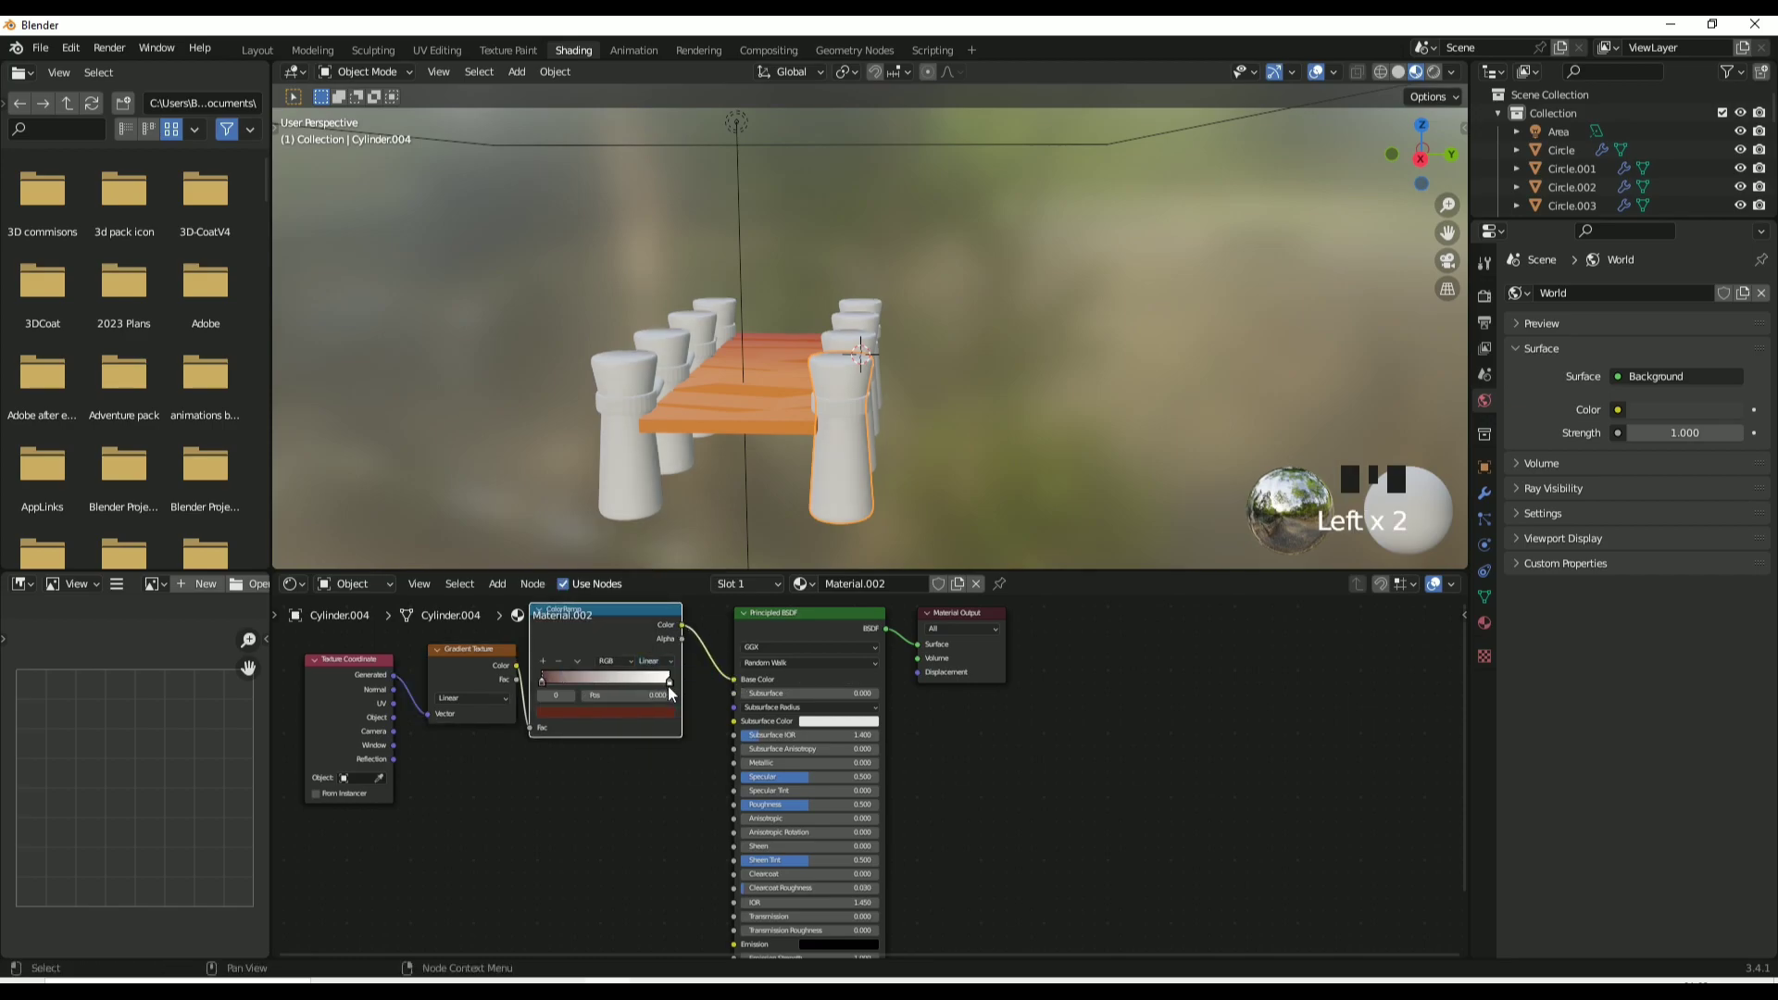
{"action": "double_click", "coordinate": [666, 683]}
{"action": "double_click", "coordinate": [653, 677]}
{"action": "left_click", "coordinate": [619, 715]}
{"action": "left_click_drag", "start_coordinate": [585, 615], "coordinate": [582, 609]}
Examine the coloured posts and planks from several angles, including in the Layout workspace's rendered view.
{"action": "left_click", "coordinate": [1002, 292]}
{"action": "middle_click_drag", "start_coordinate": [1002, 293], "coordinate": [901, 298]}
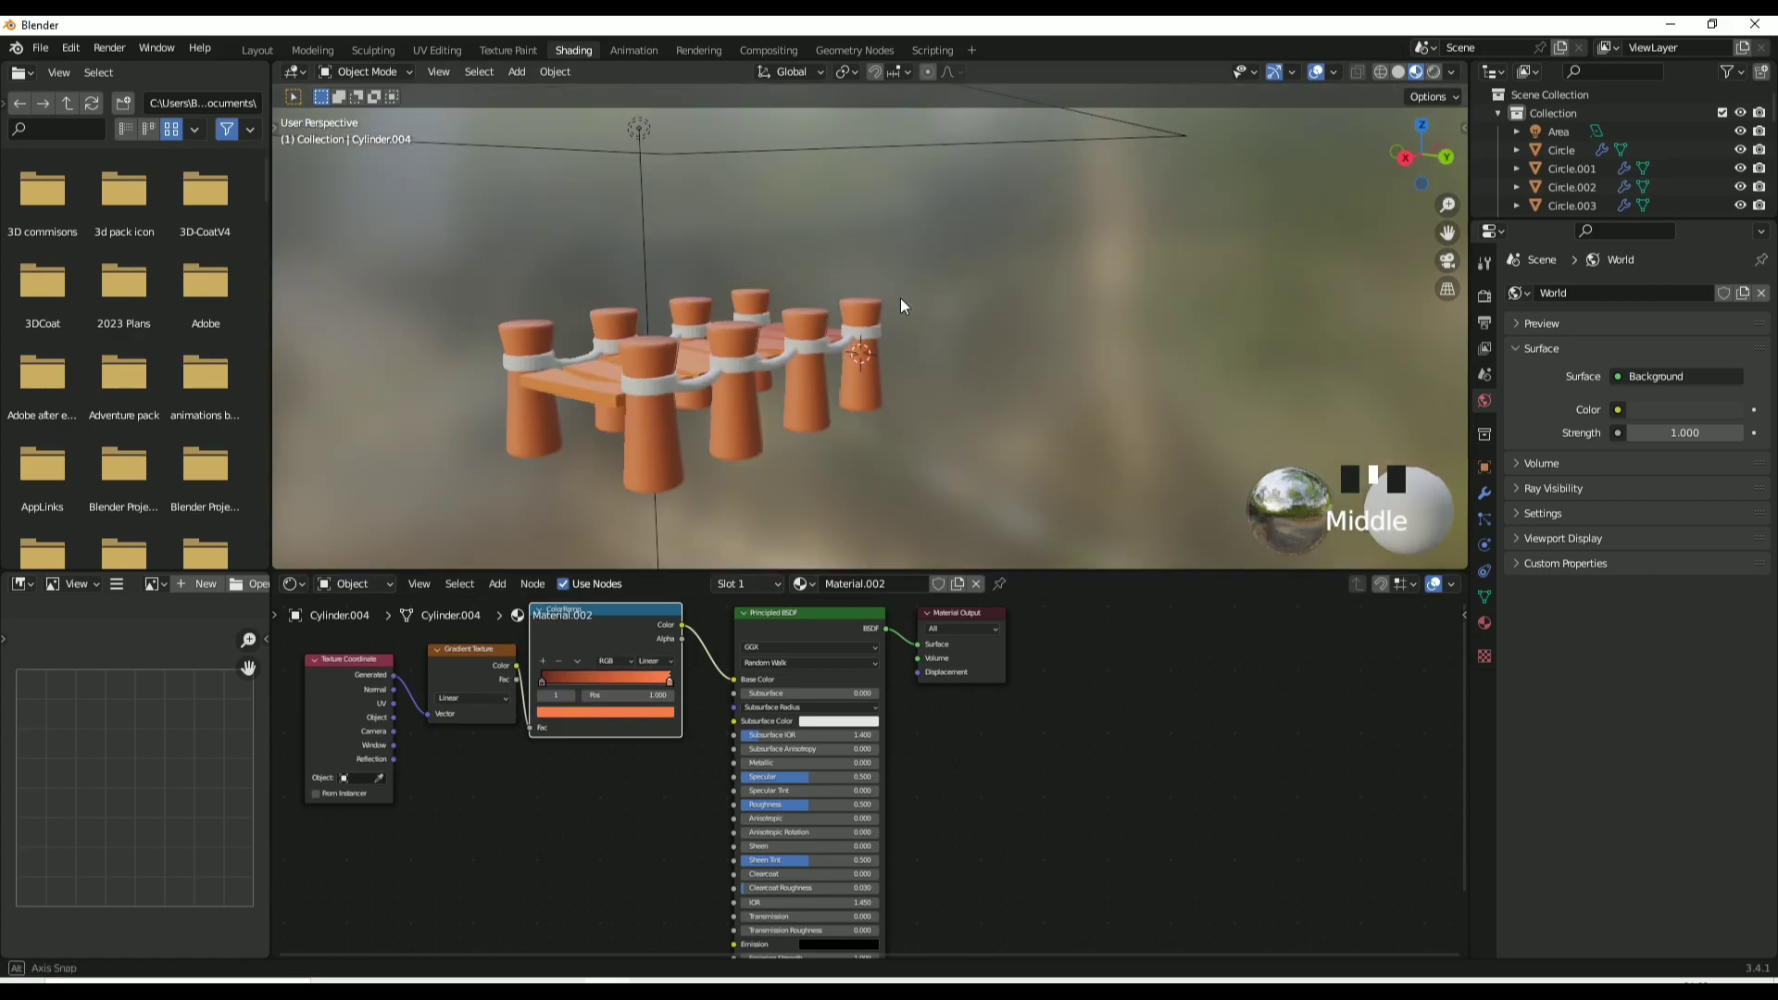
{"action": "scroll", "coordinate": [901, 298], "scroll_direction": "down", "scroll_amount": 2}
{"action": "left_click", "coordinate": [272, 47]}
{"action": "mouse_move", "coordinate": [685, 270]}
{"action": "middle_mouse_down"}
{"action": "mouse_move", "coordinate": [1144, 419]}
{"action": "mouse_move", "coordinate": [811, 447]}
{"action": "middle_mouse_up"}
{"action": "scroll", "coordinate": [1057, 443], "scroll_direction": "down", "scroll_amount": 3}
{"action": "scroll", "coordinate": [811, 447], "scroll_direction": "down", "scroll_amount": 2}
{"action": "middle_click_drag", "start_coordinate": [914, 463], "coordinate": [837, 498]}
Create a new material for the sagging bars in the Shading workspace with a light orange base colour.
{"action": "left_click", "coordinate": [838, 481]}
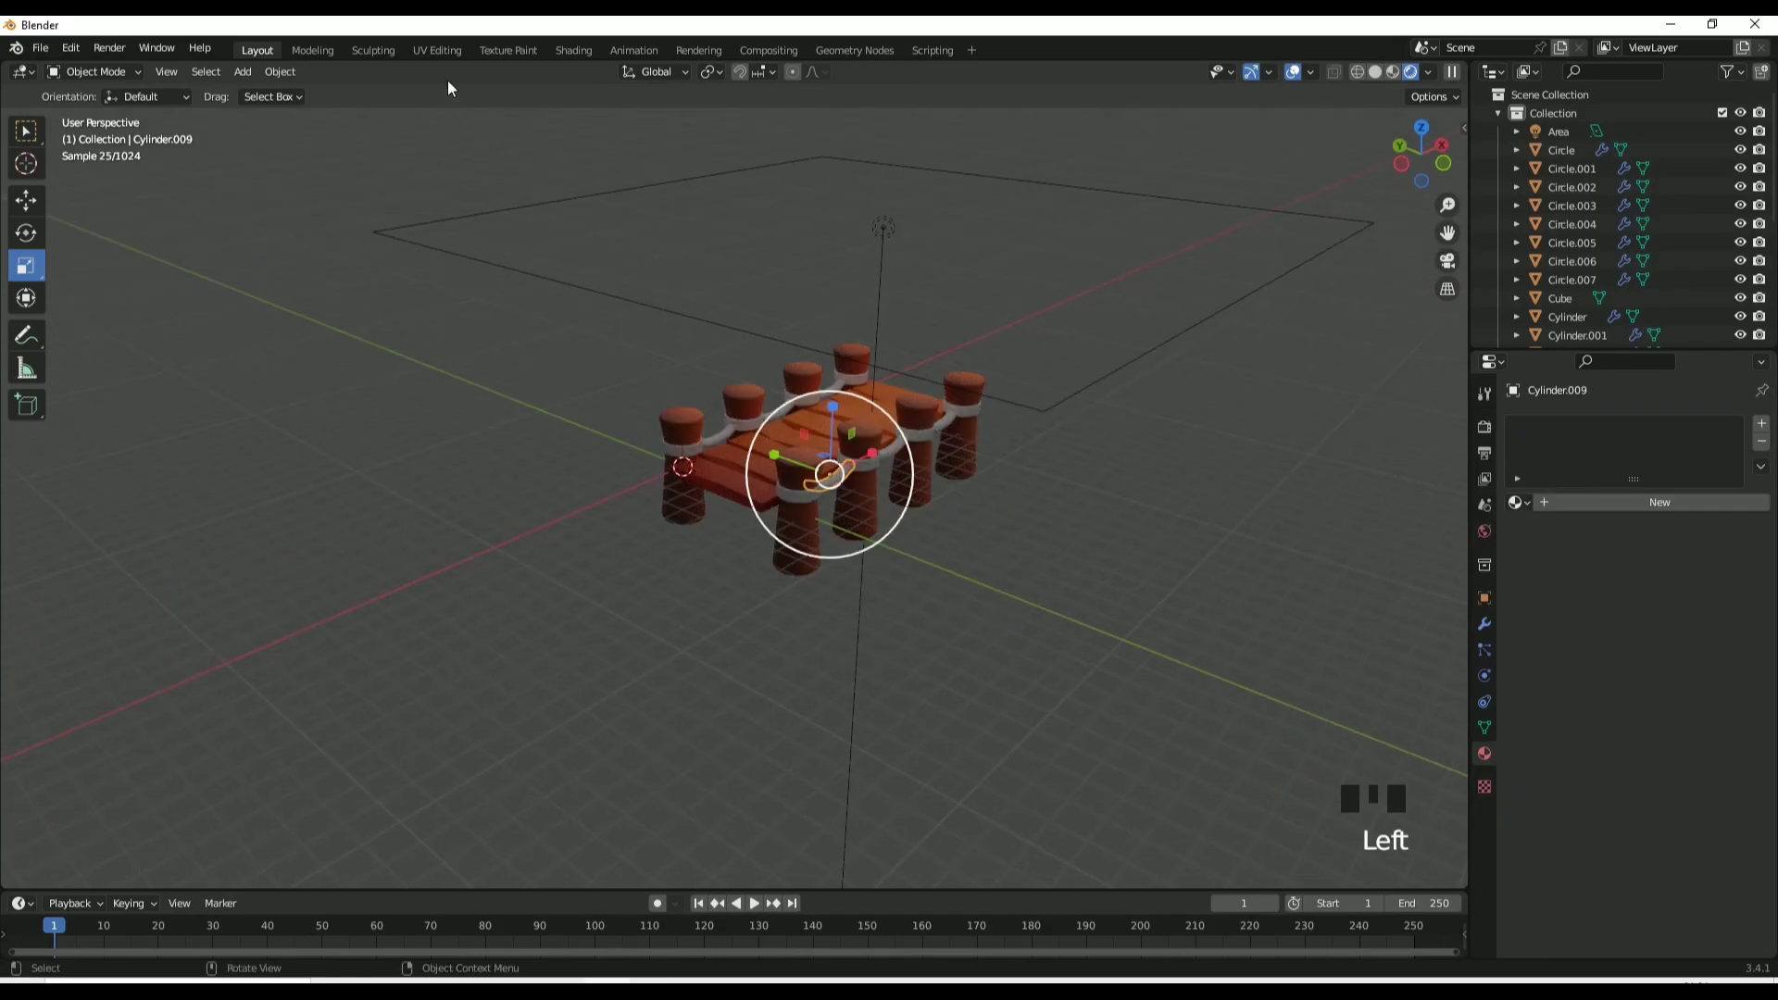
{"action": "left_click", "coordinate": [573, 50]}
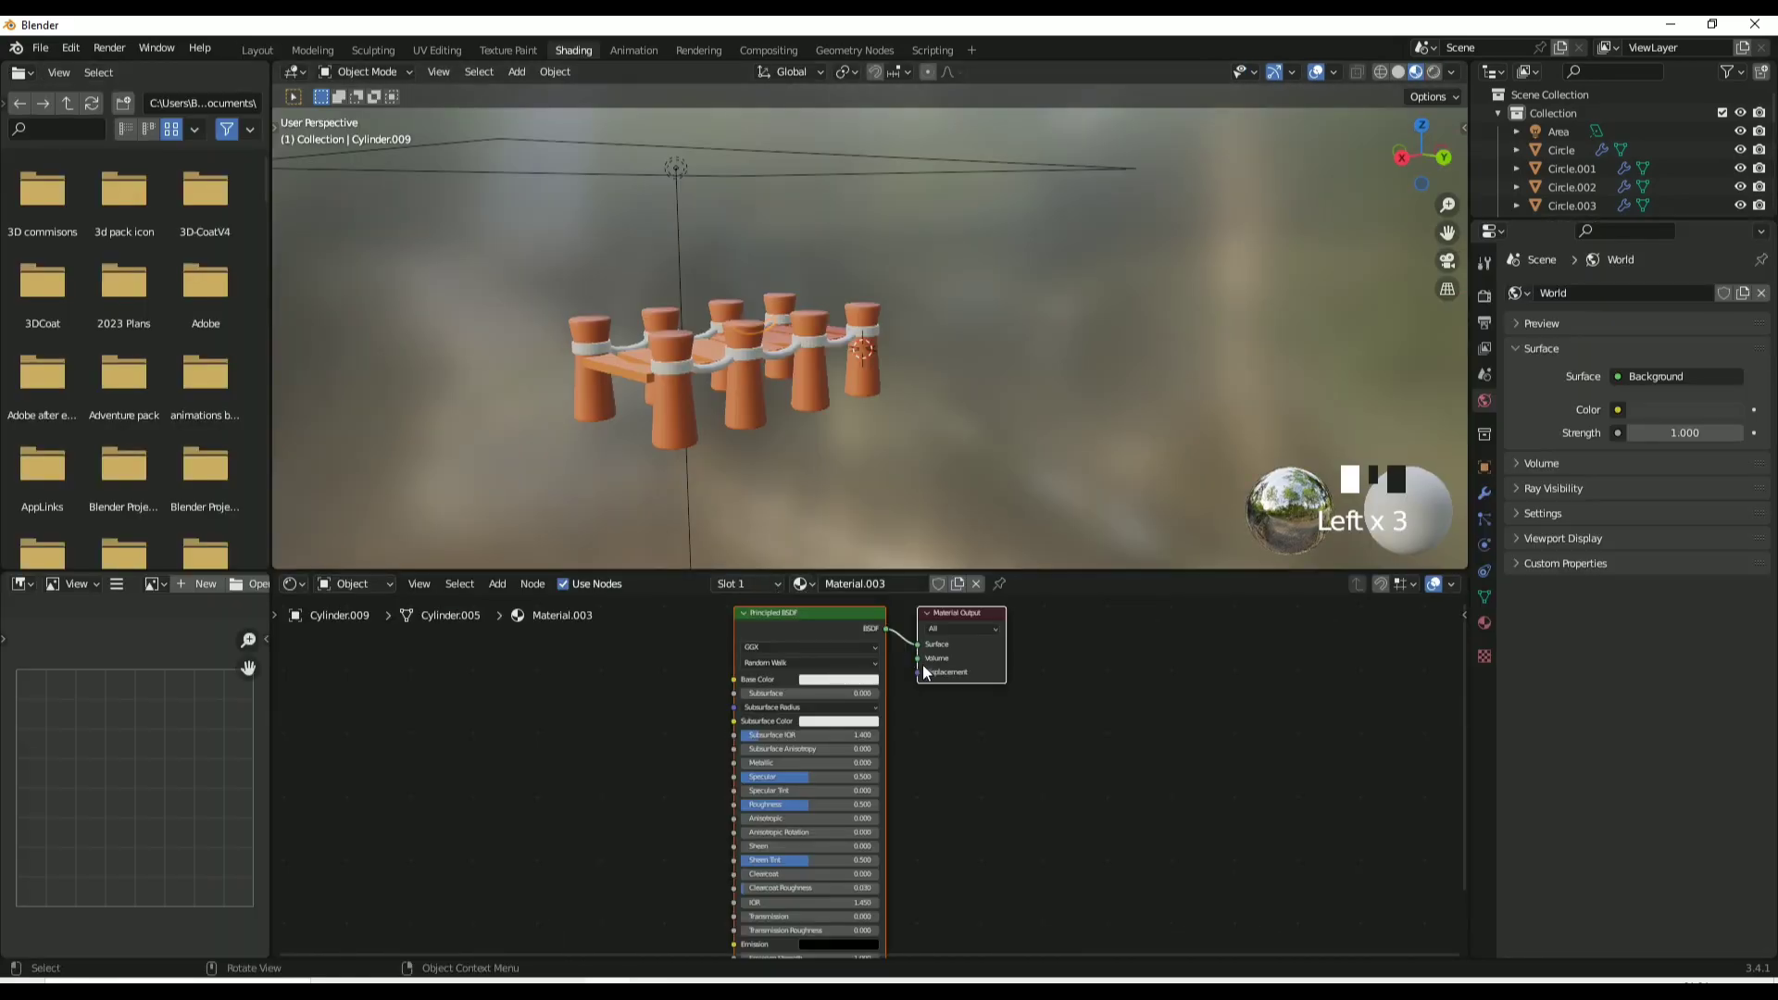
{"action": "left_click", "coordinate": [831, 679]}
{"action": "left_click", "coordinate": [841, 567]}
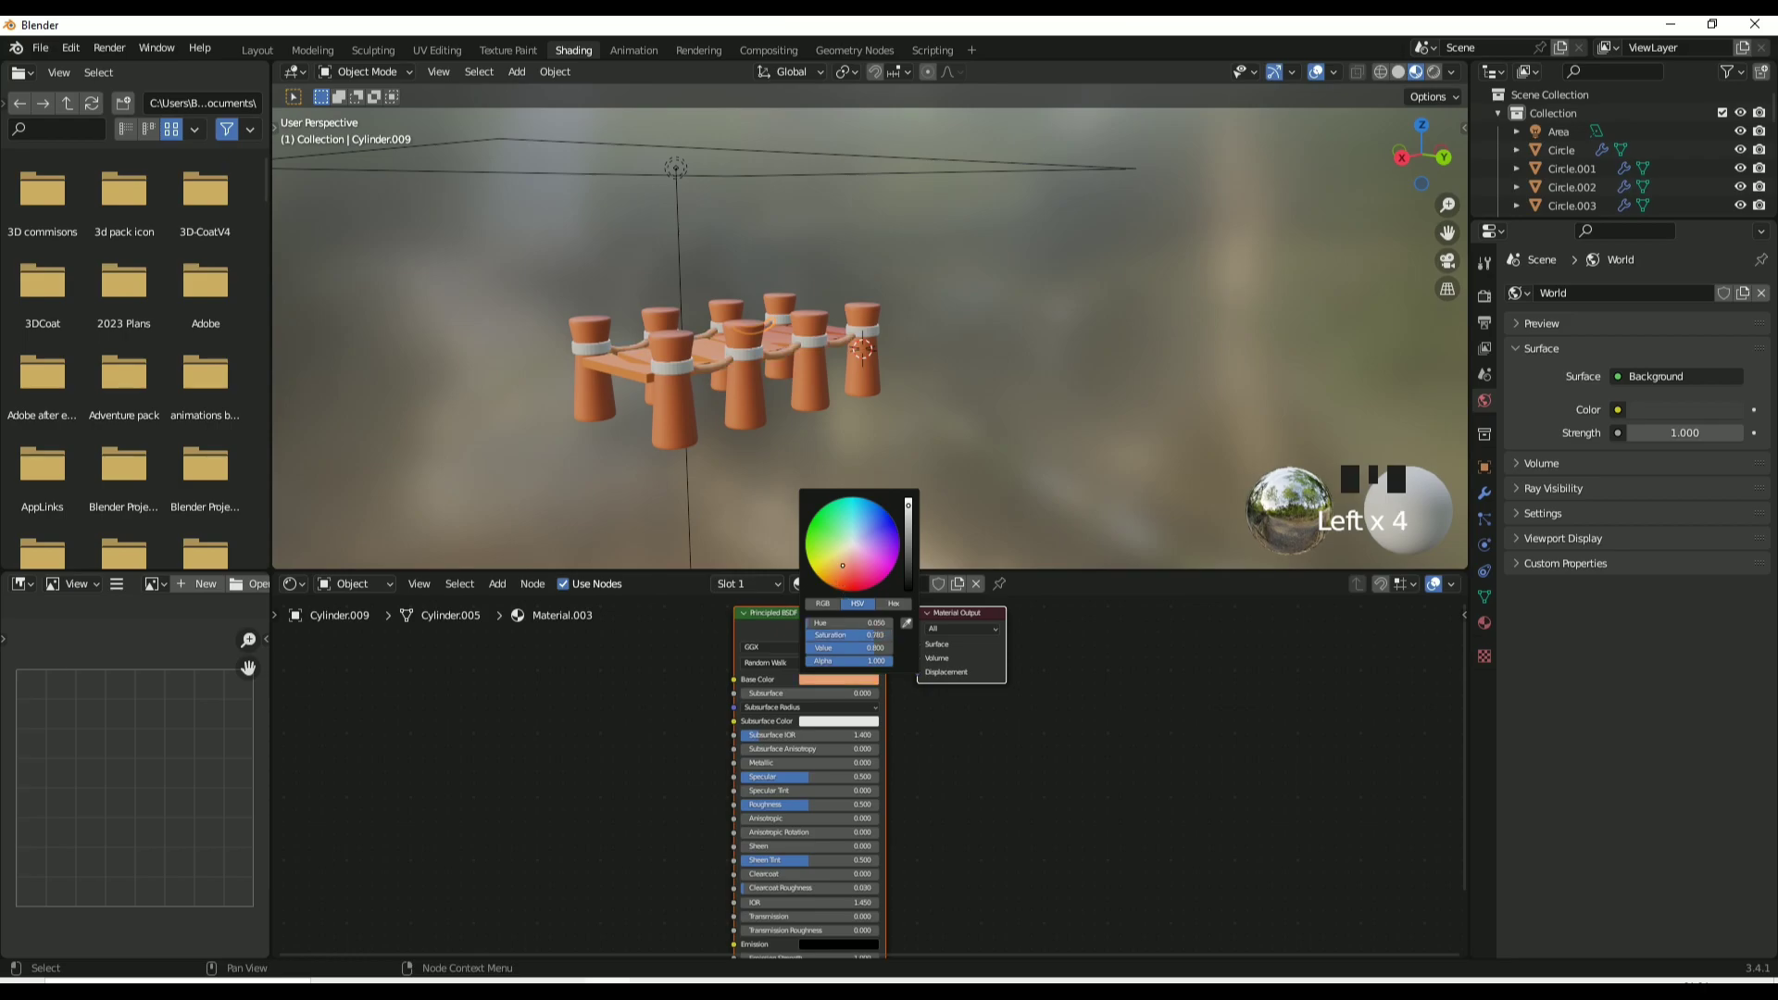
Assign the bars' existing material, Material.003, to the rings around the posts.
{"action": "scroll", "coordinate": [604, 321], "scroll_direction": "up", "scroll_amount": 6}
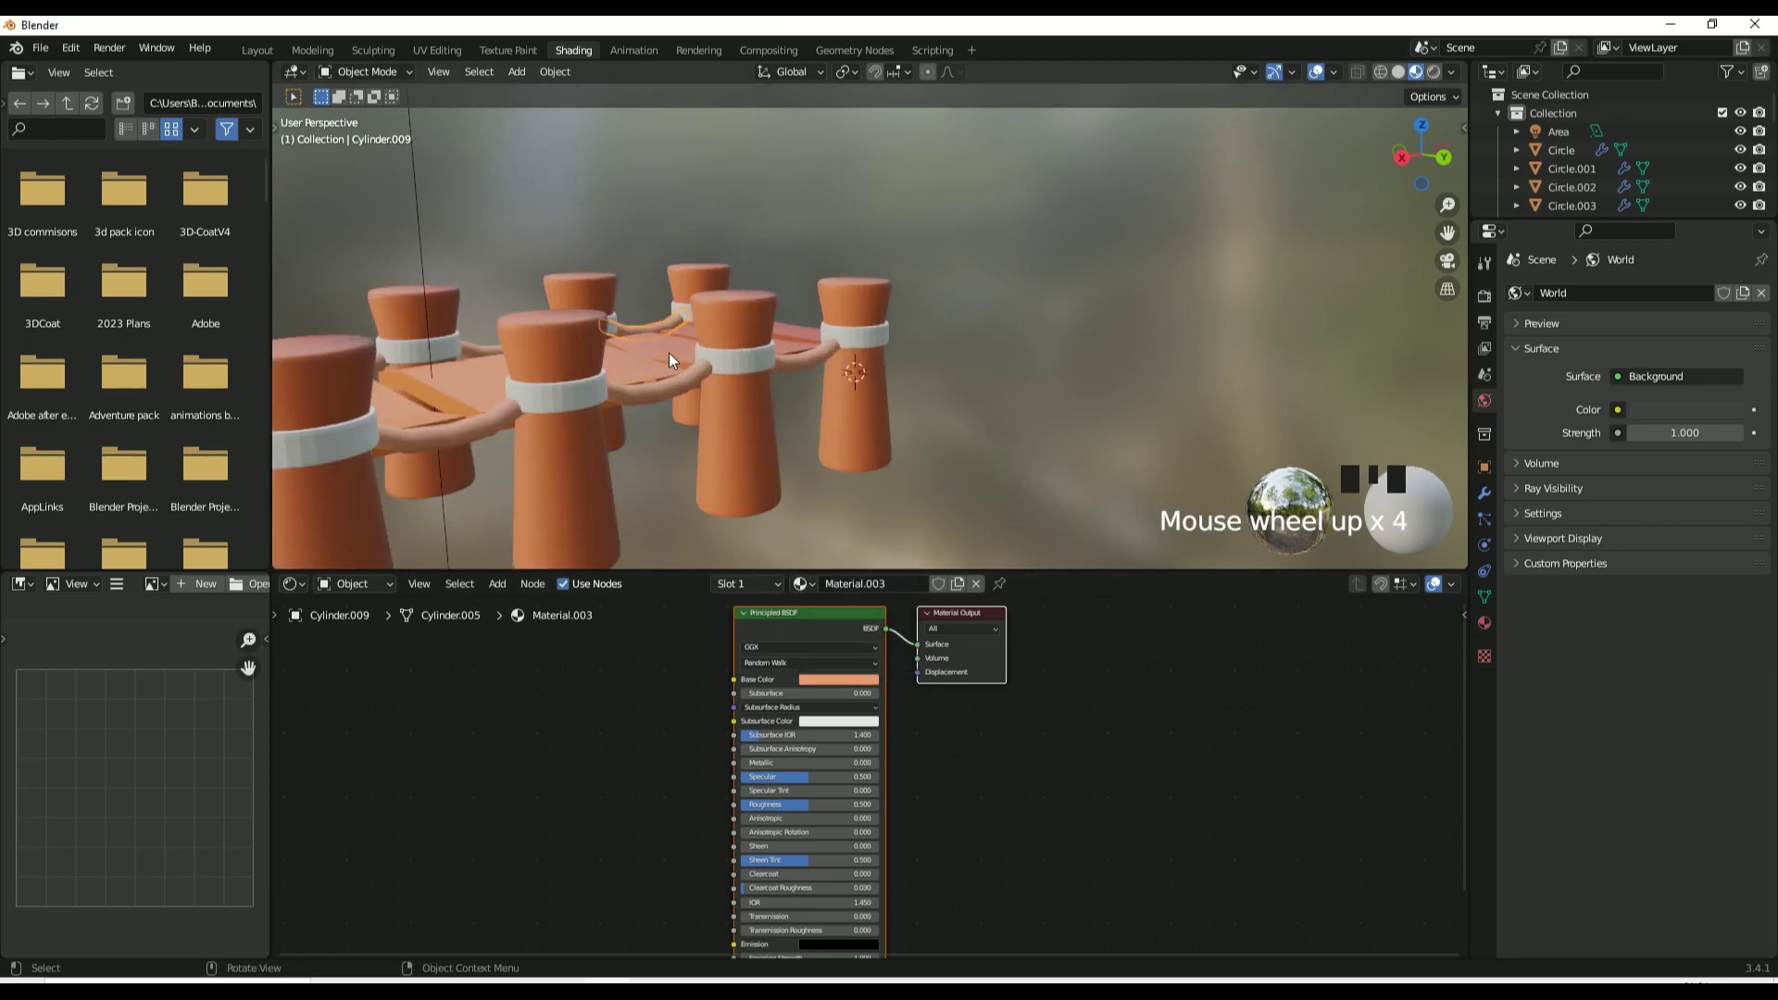
{"action": "left_click", "coordinate": [869, 339]}
{"action": "left_click", "coordinate": [870, 584]}
{"action": "left_click", "coordinate": [870, 658]}
{"action": "scroll", "coordinate": [768, 348], "scroll_direction": "down", "scroll_amount": 4}
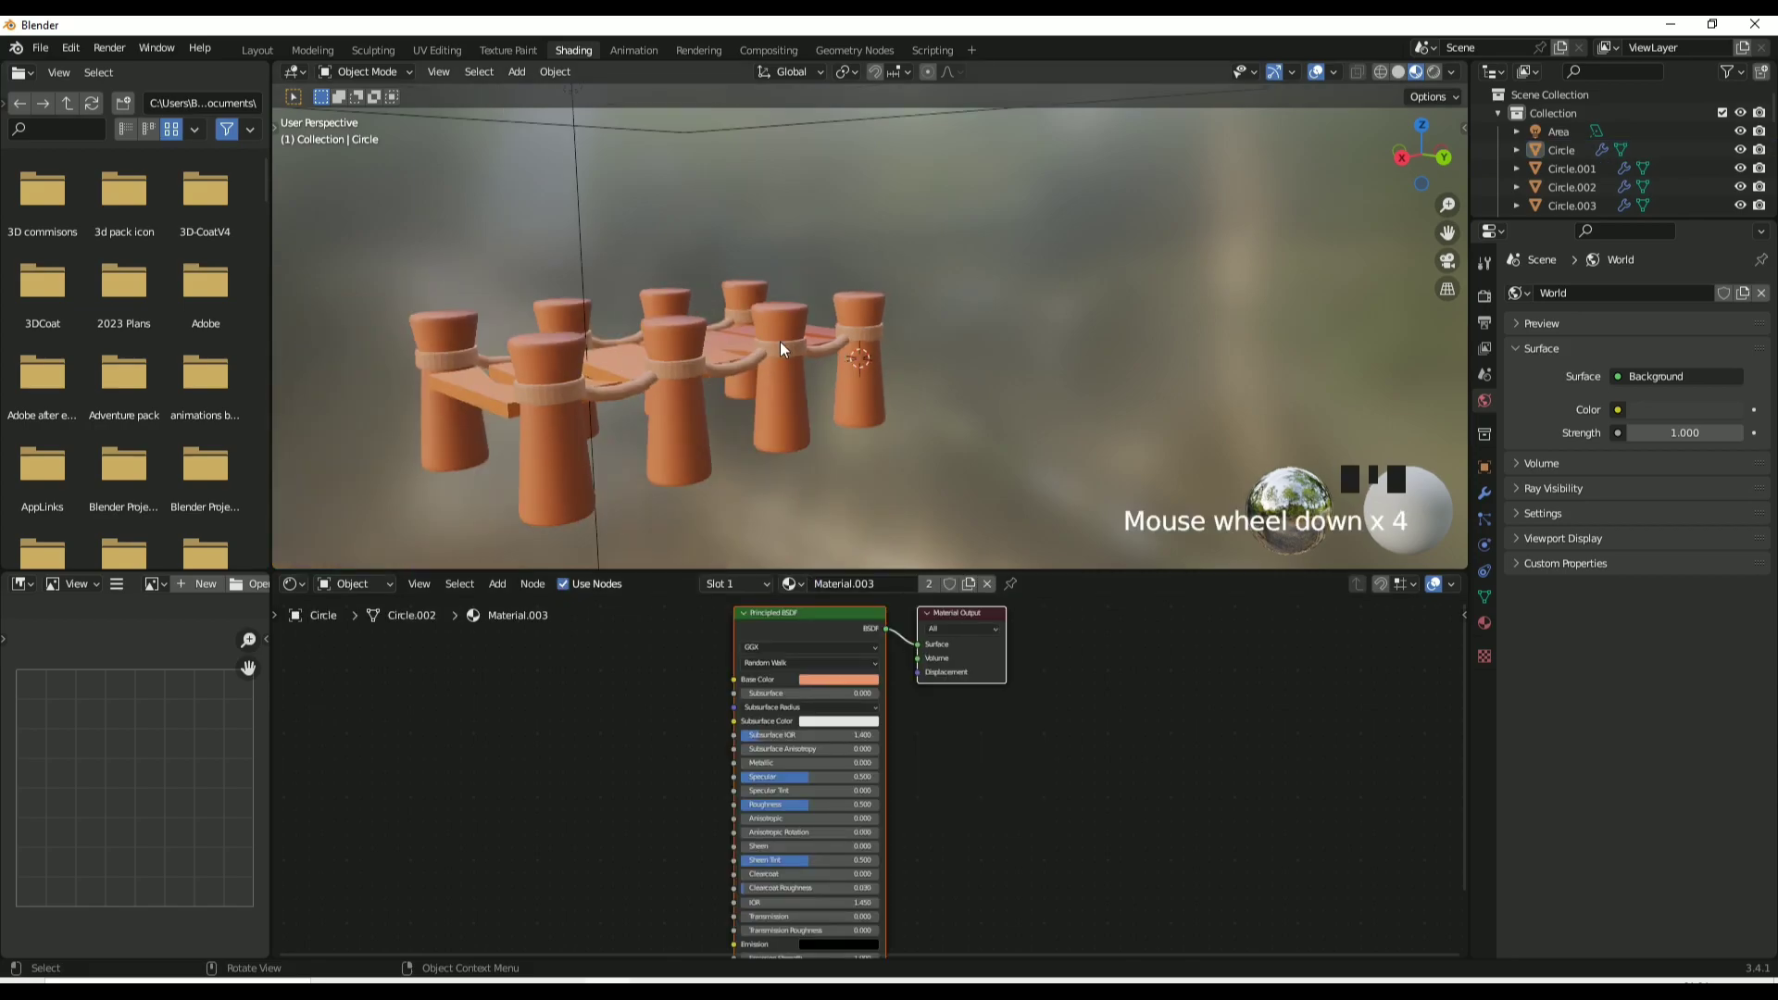
{"action": "left_click", "coordinate": [778, 346]}
{"action": "right_click", "coordinate": [778, 345]}
{"action": "left_click", "coordinate": [740, 169]}
{"action": "left_click", "coordinate": [500, 113]}
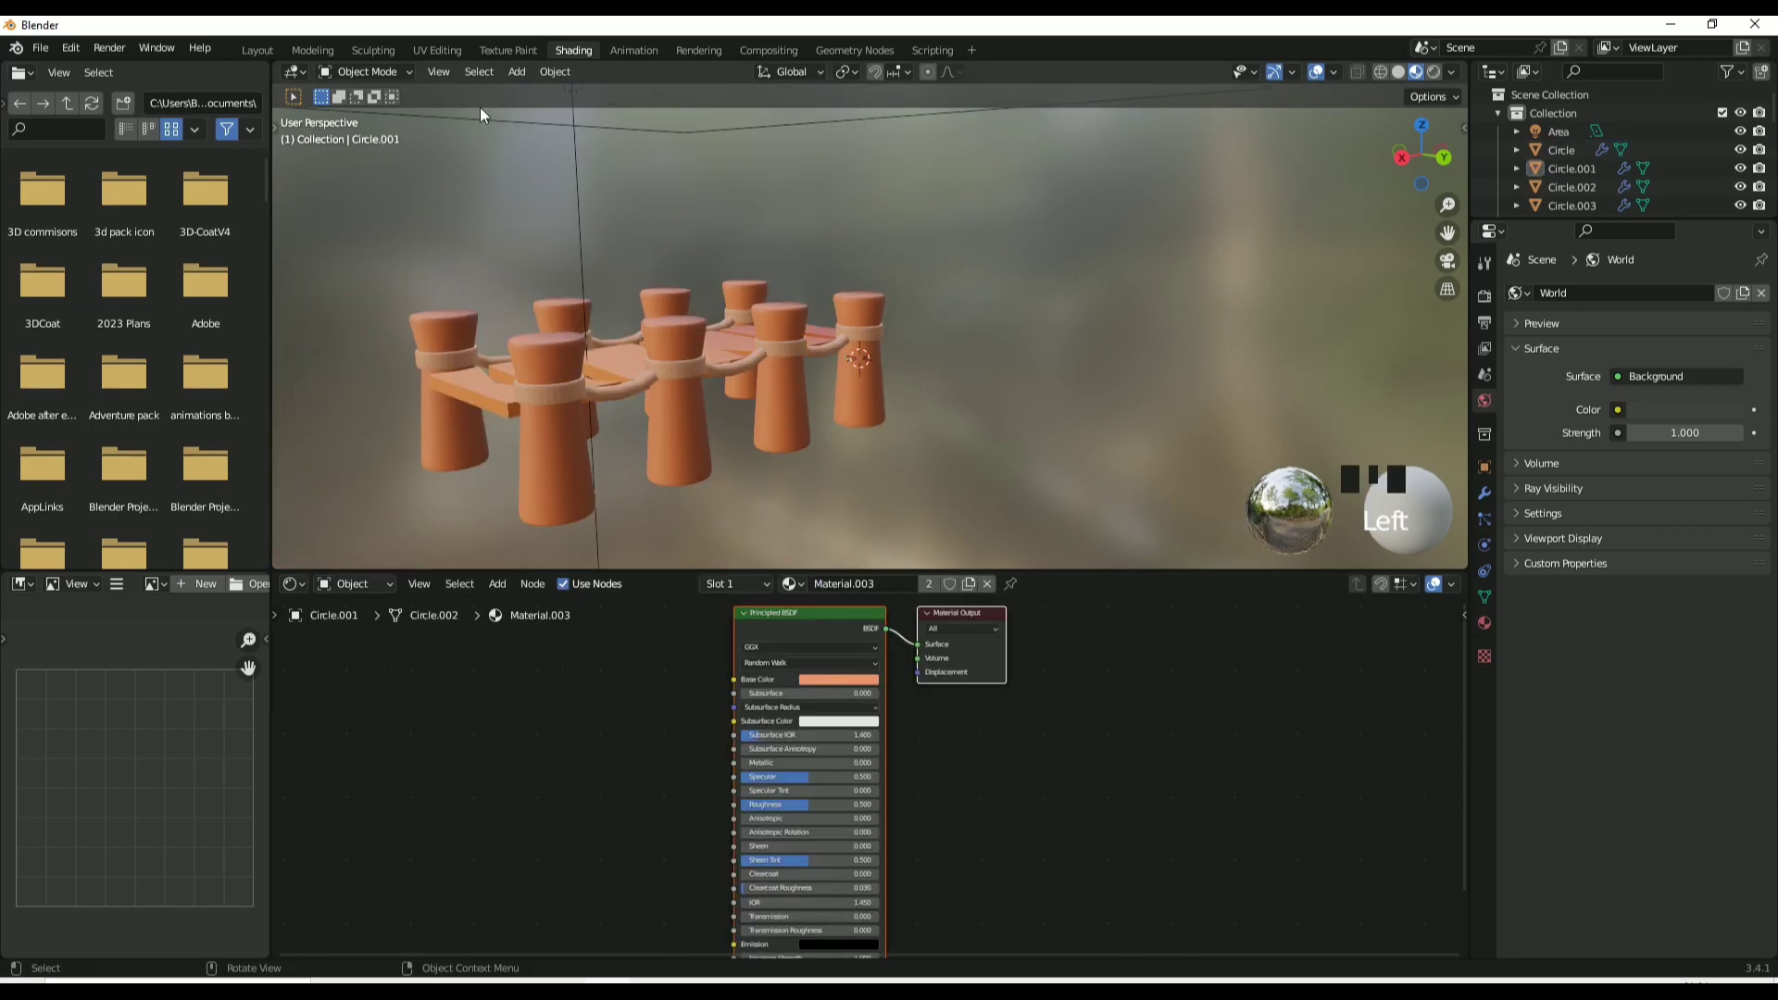
Review the fully coloured bridge in the Layout workspace's rendered view.
{"action": "left_click", "coordinate": [257, 50]}
{"action": "middle_click_drag", "start_coordinate": [1088, 440], "coordinate": [1108, 424]}
{"action": "scroll", "coordinate": [727, 359], "scroll_direction": "down", "scroll_amount": 1}
{"action": "left_click", "coordinate": [826, 439]}
{"action": "left_click", "coordinate": [166, 71]}
{"action": "left_click", "coordinate": [218, 174]}
{"action": "left_click", "coordinate": [1073, 306]}
{"action": "scroll", "coordinate": [1208, 511], "scroll_direction": "down", "scroll_amount": 3}
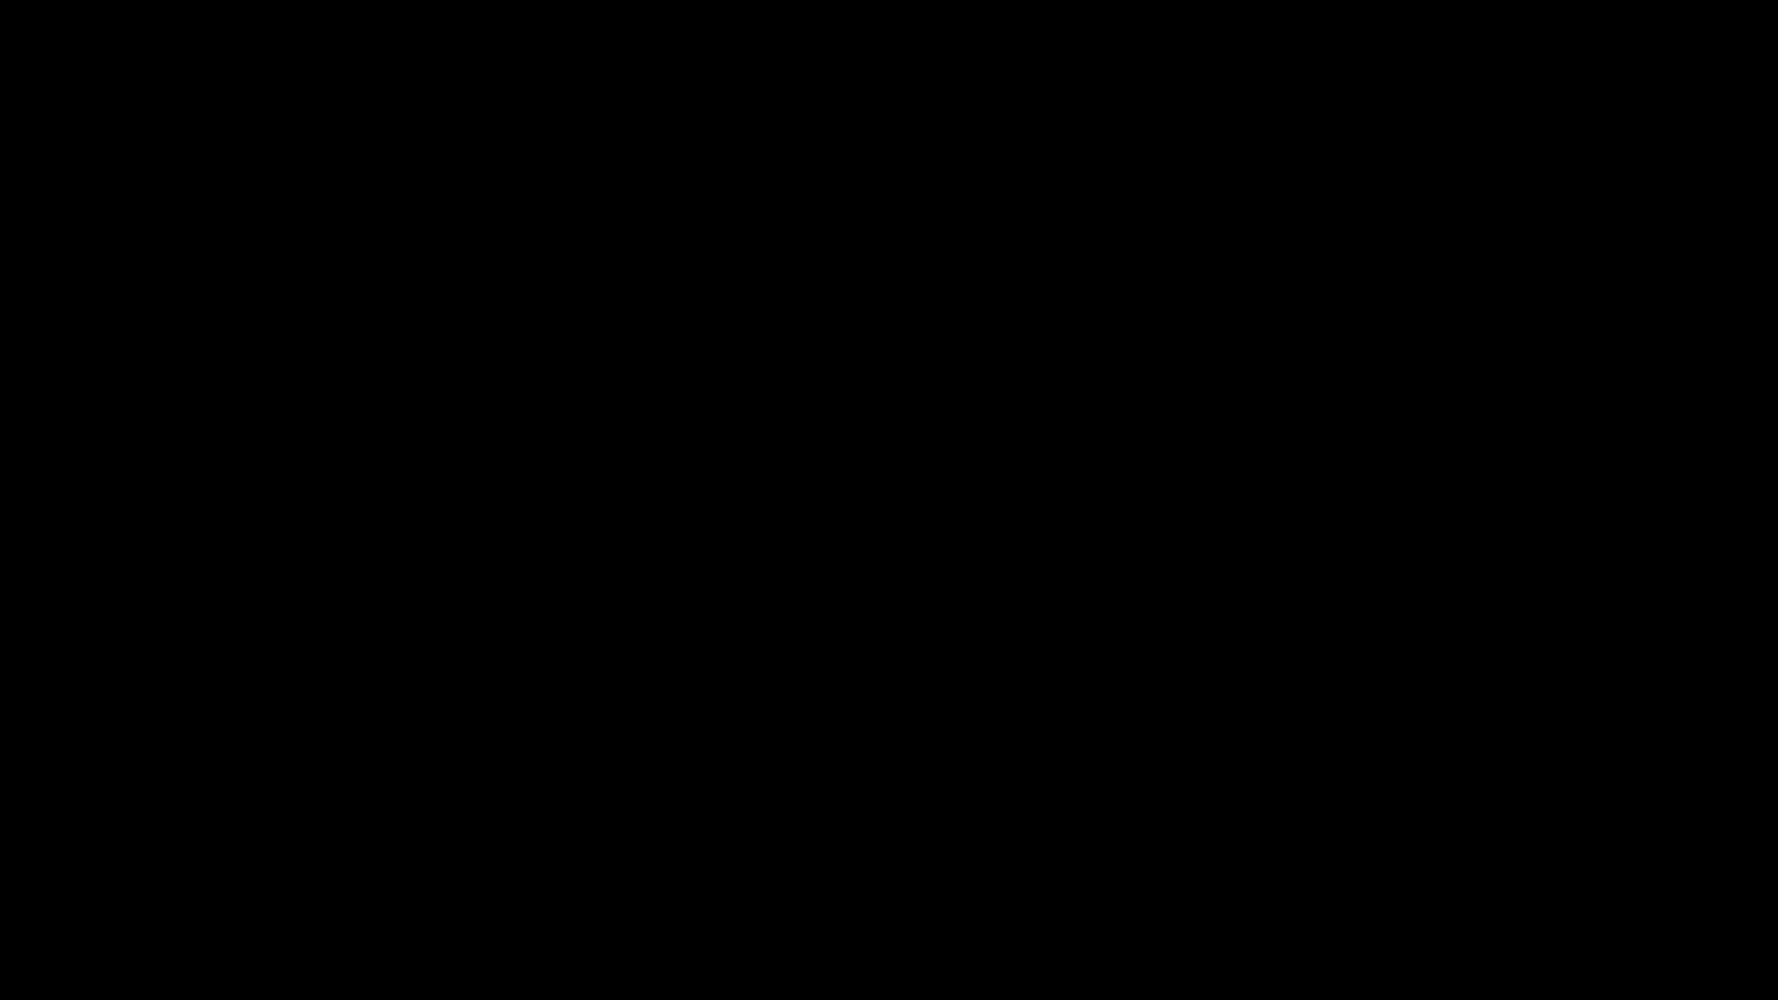